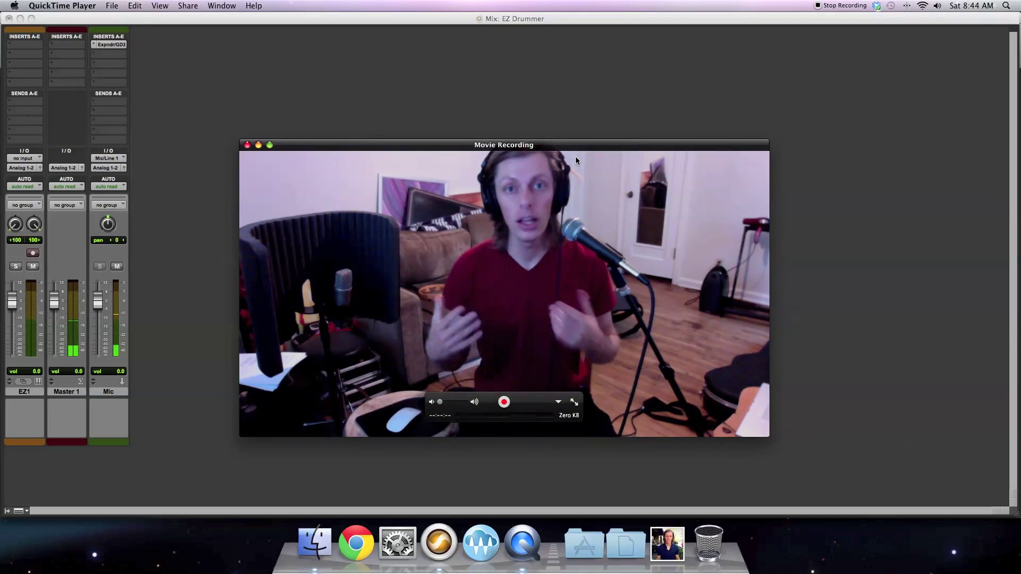
- Close the movie recording window and insert the stereo EZdrummer instrument plug-in in the EZ1 track's first insert slot in Pro Tools
click(247, 146)
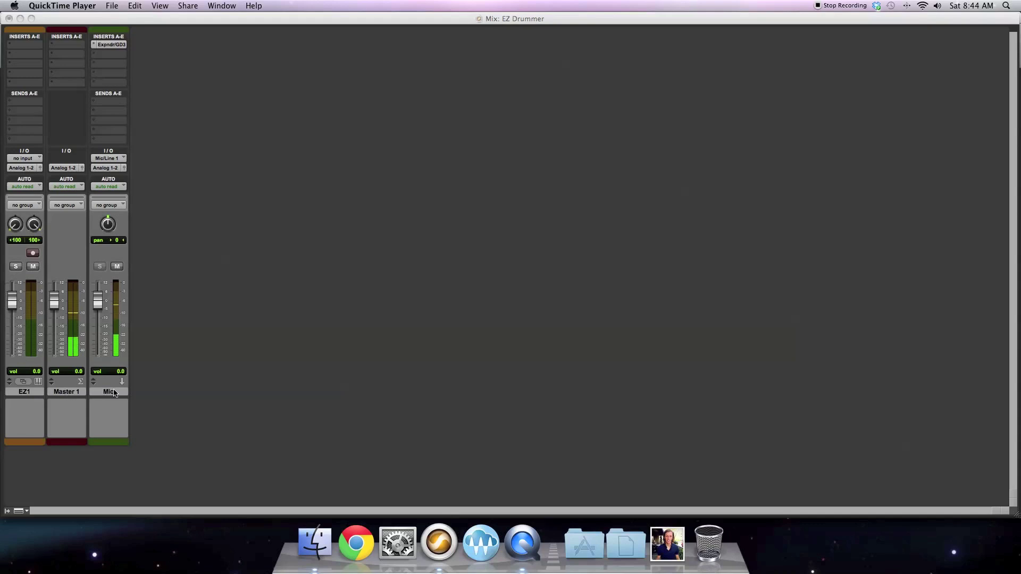
click(14, 48)
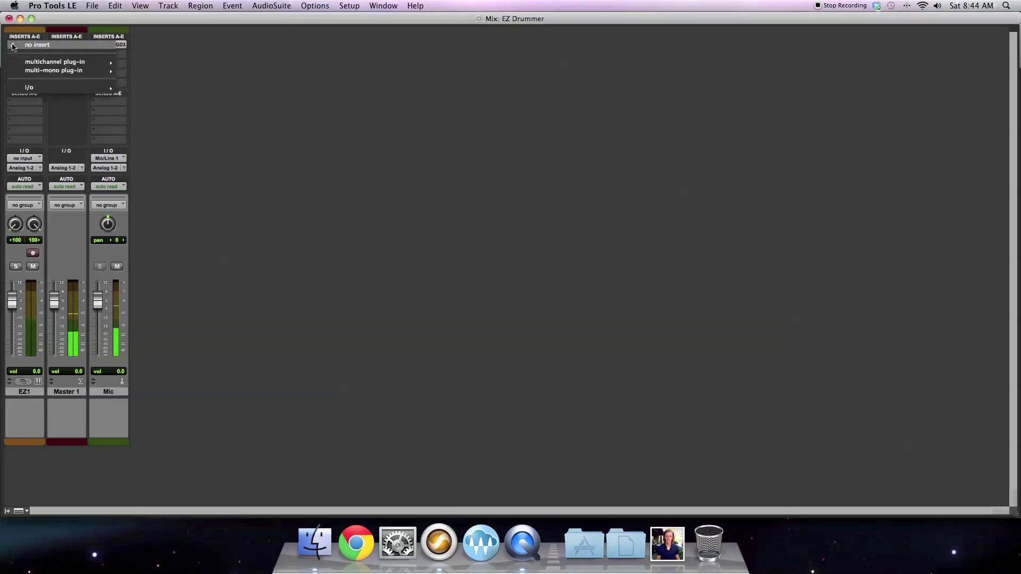
mouse_move(85, 62)
mouse_move(152, 64)
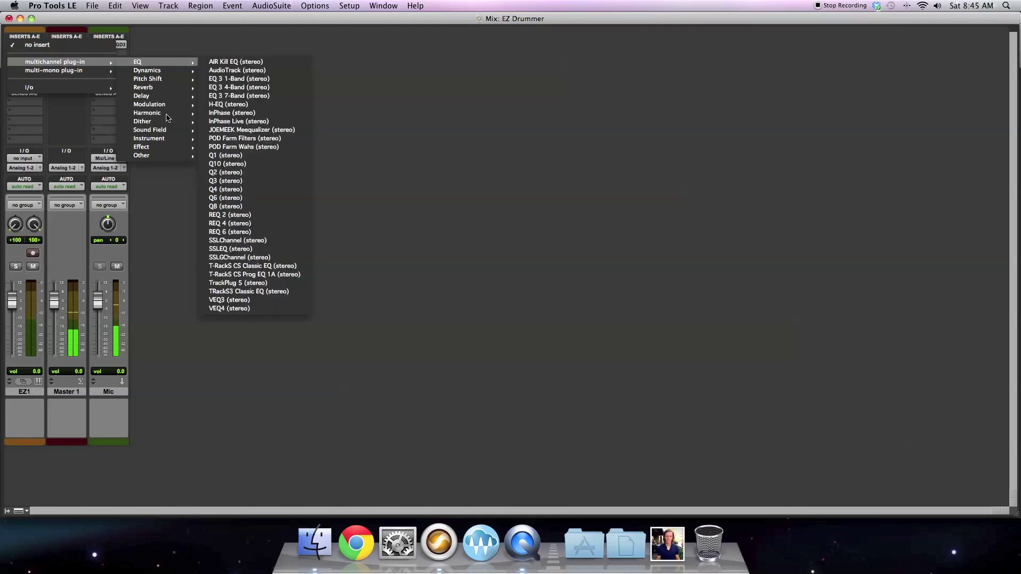
mouse_move(170, 138)
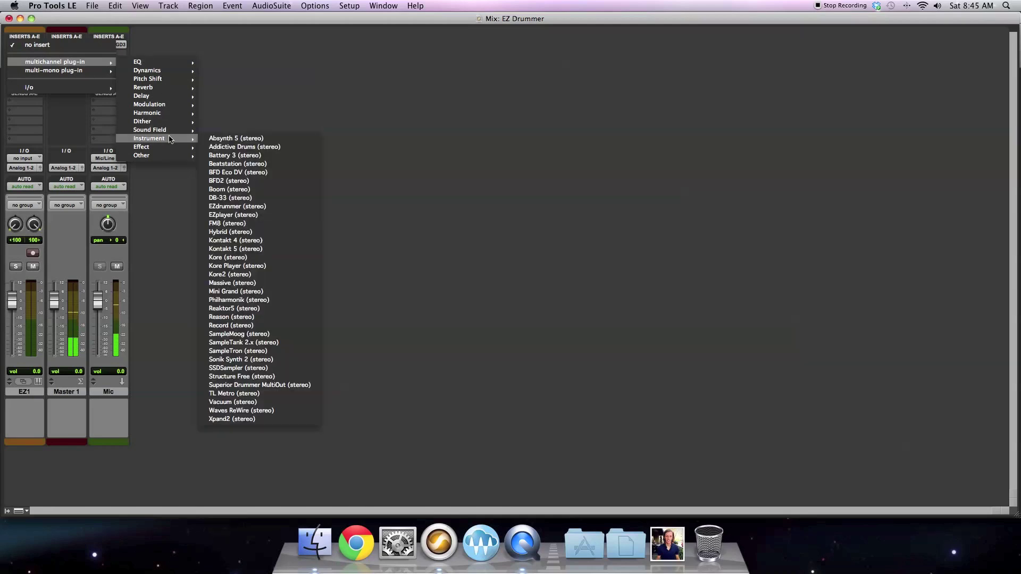
click(262, 210)
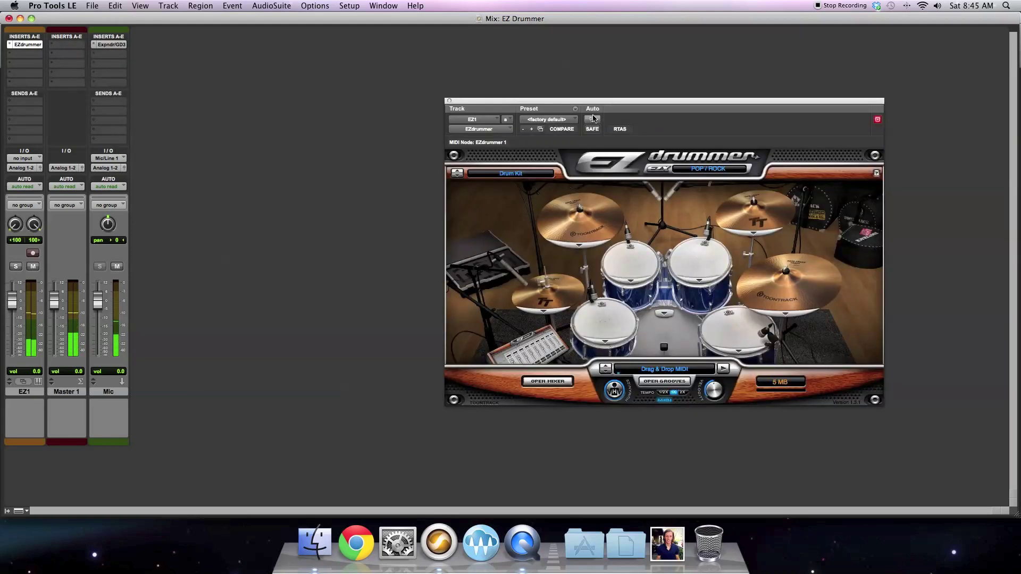
click(722, 371)
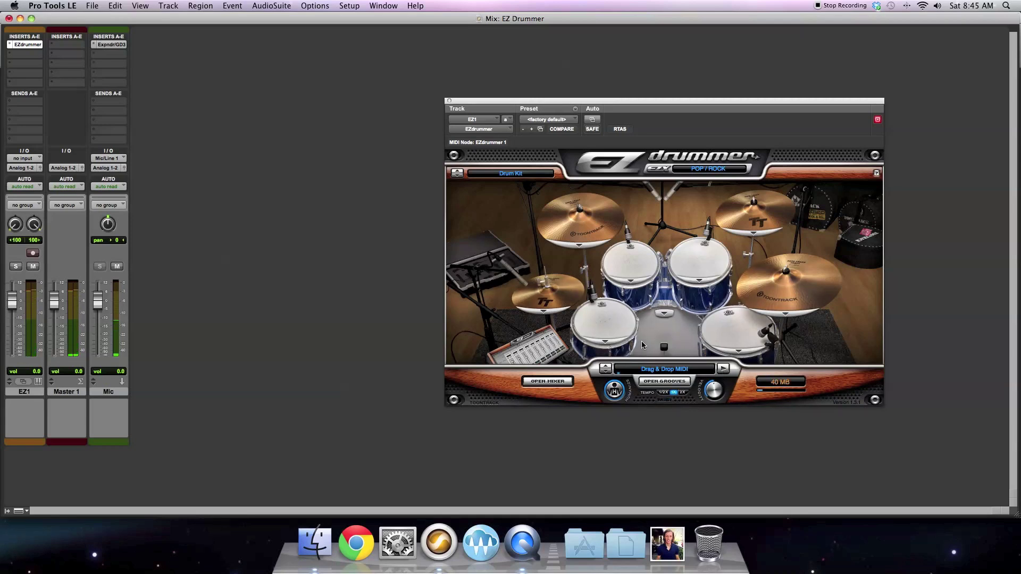
drag(527, 104, 312, 103)
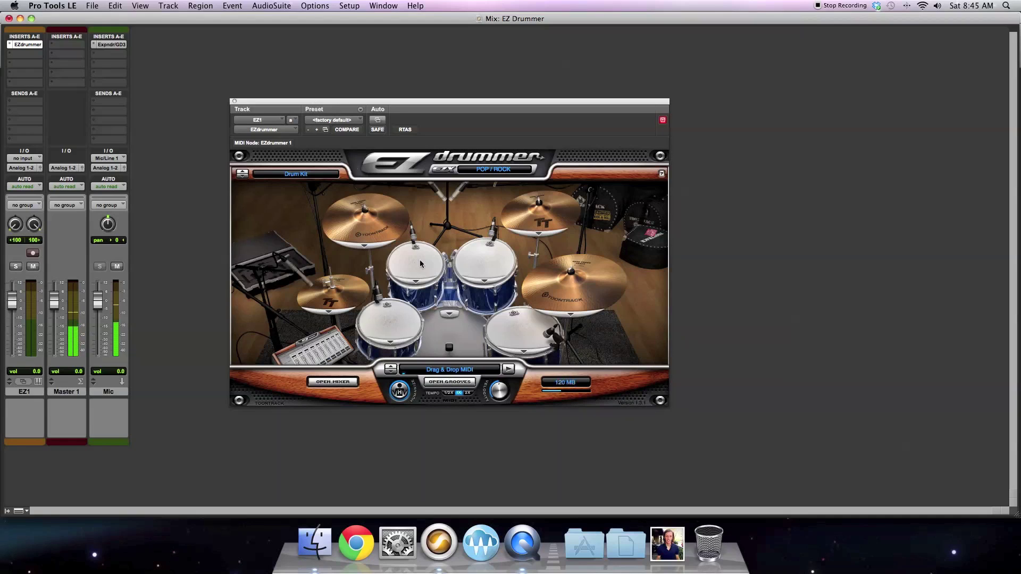
- Look through the available kick, snare and first rack tom models of the EZdrummer Pop/Rock kit without changing them
click(450, 315)
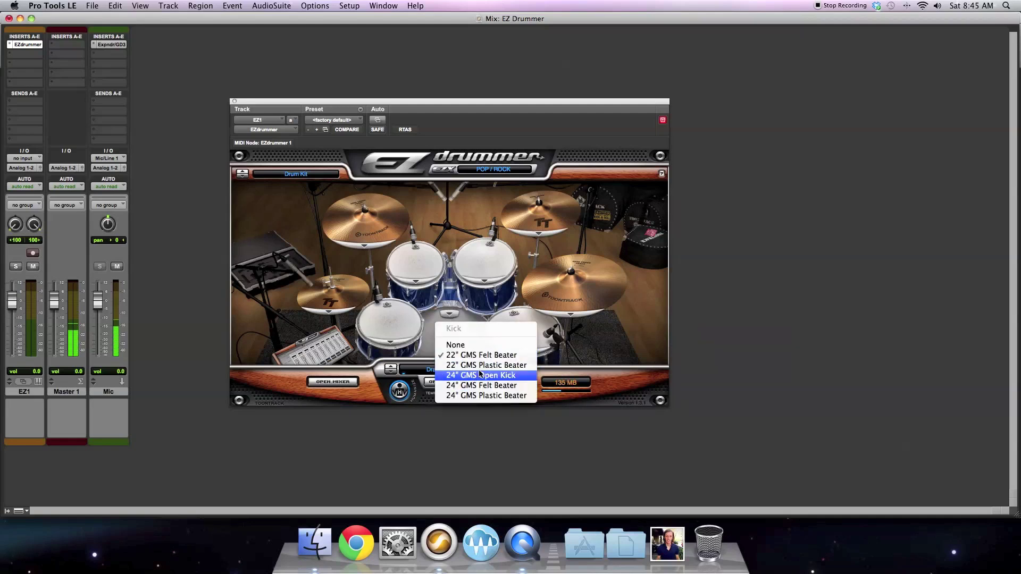
click(397, 334)
click(391, 344)
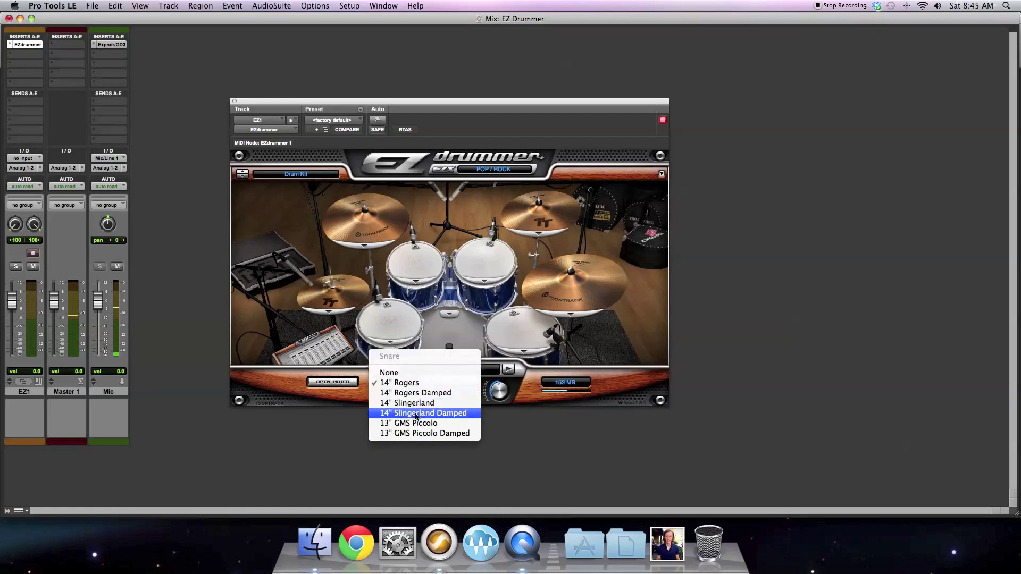
click(416, 283)
click(416, 283)
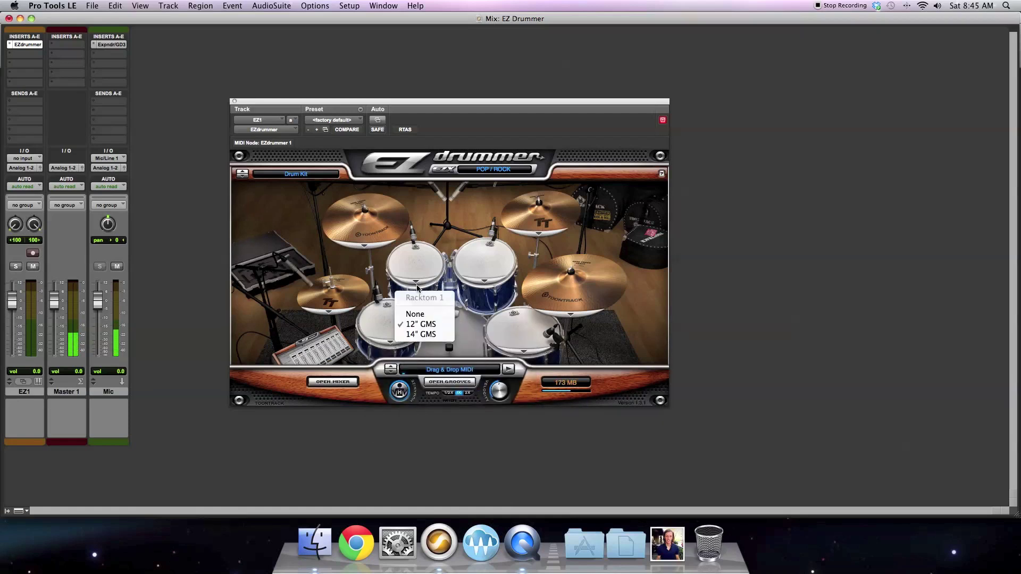
click(566, 290)
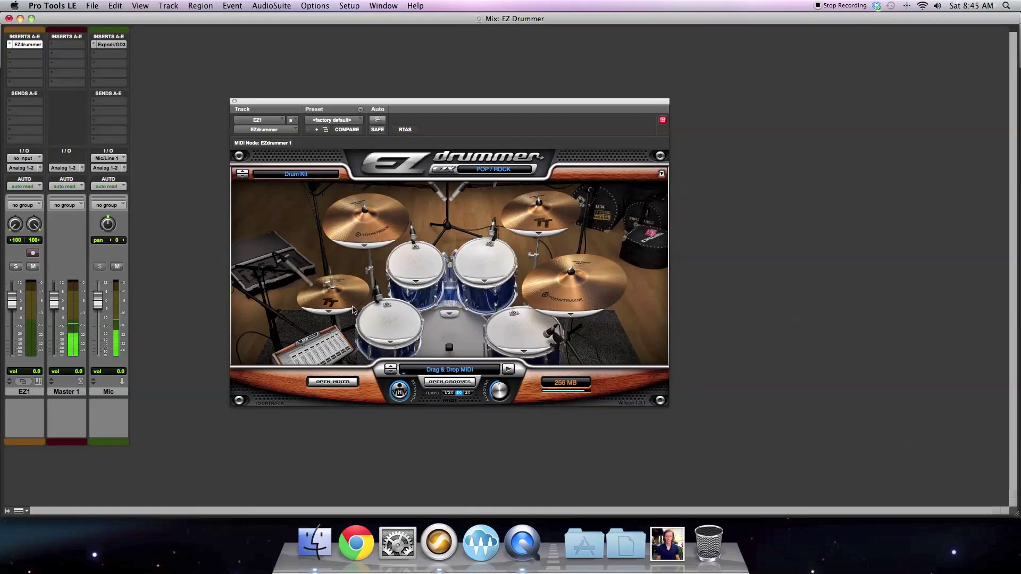
- Look through the available hi-hat, Crash A, Crash B and ride cymbal models of the kit without changing them
click(330, 312)
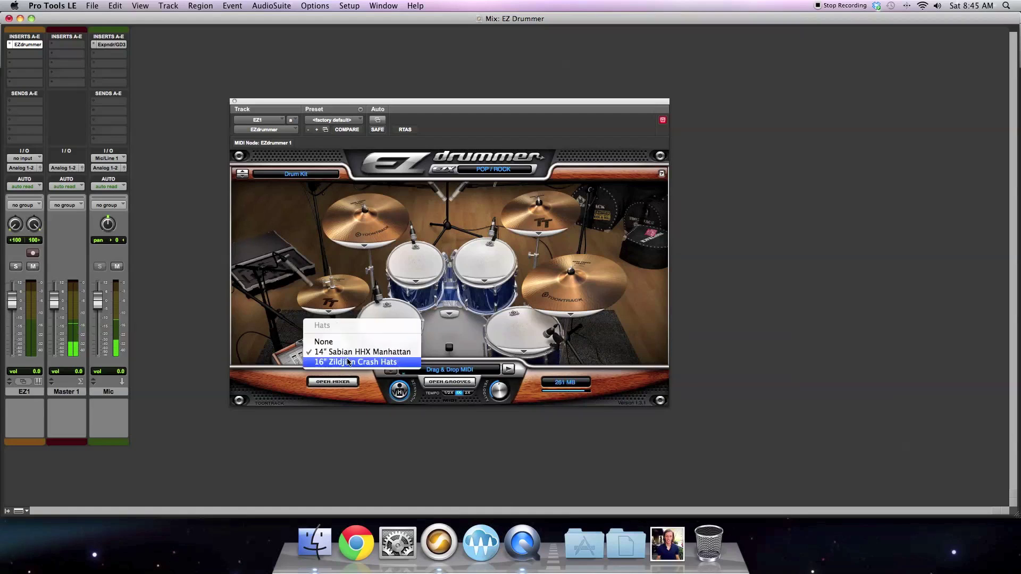
click(364, 246)
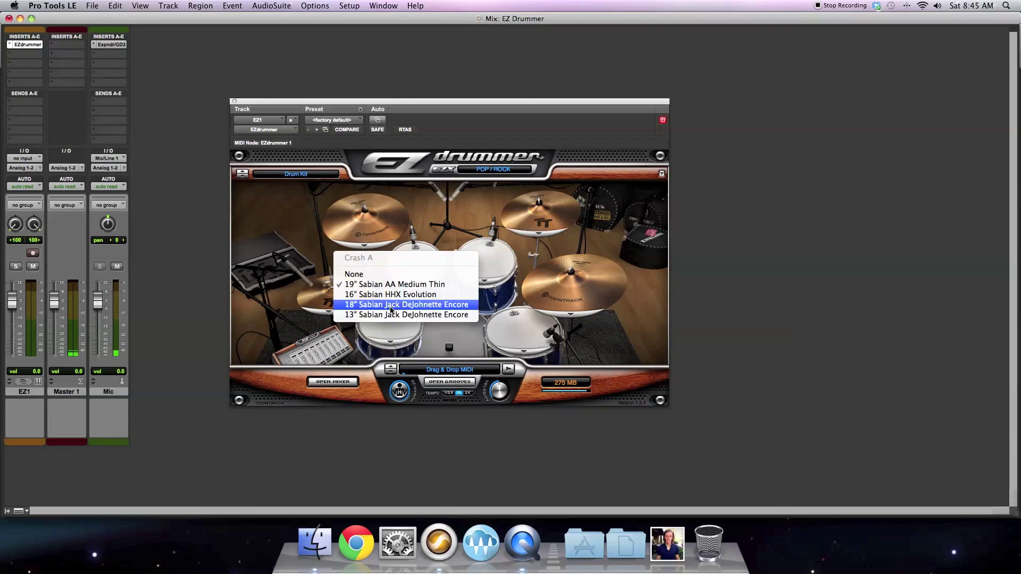
click(539, 236)
click(539, 235)
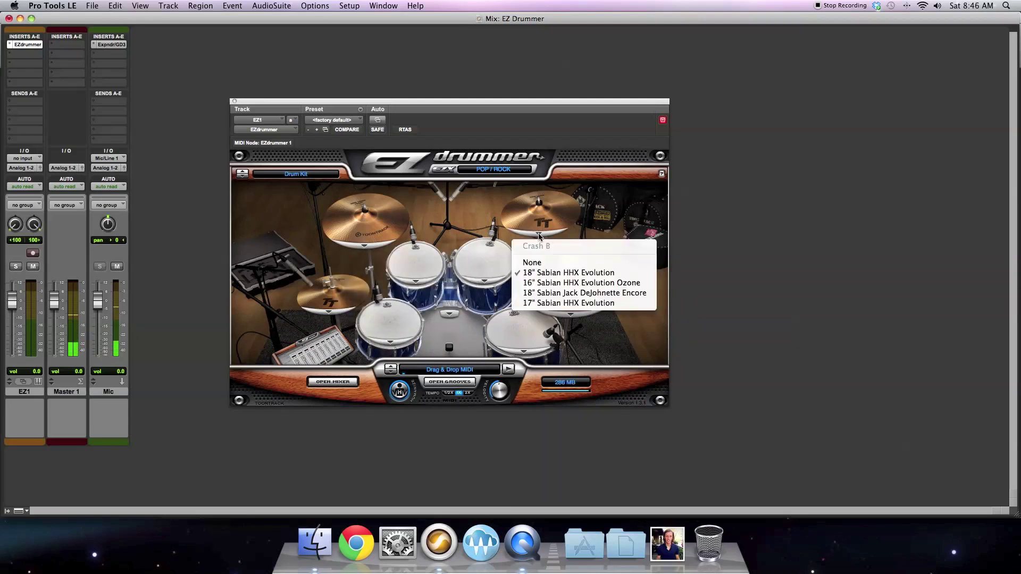
click(572, 320)
click(572, 320)
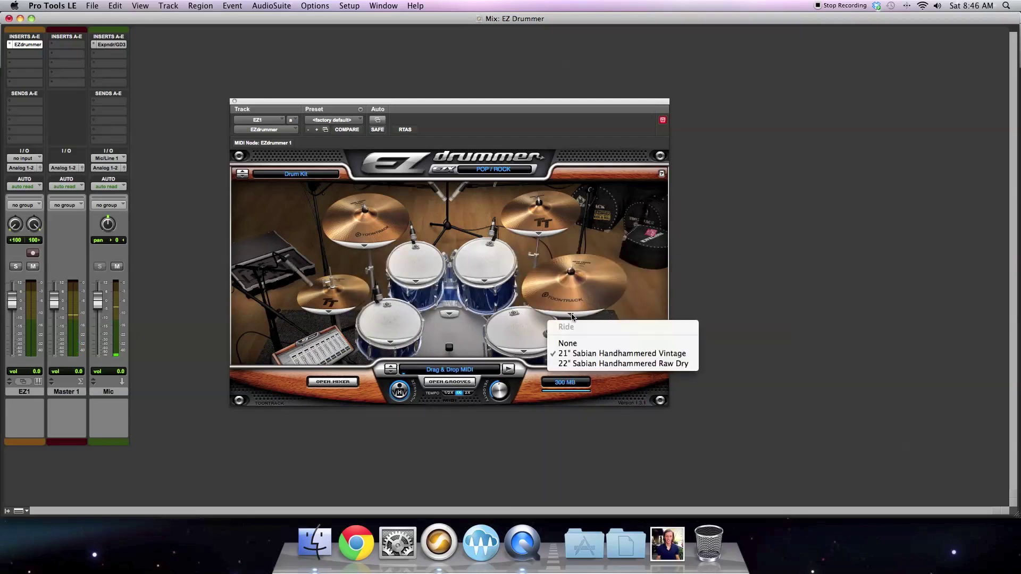
click(629, 217)
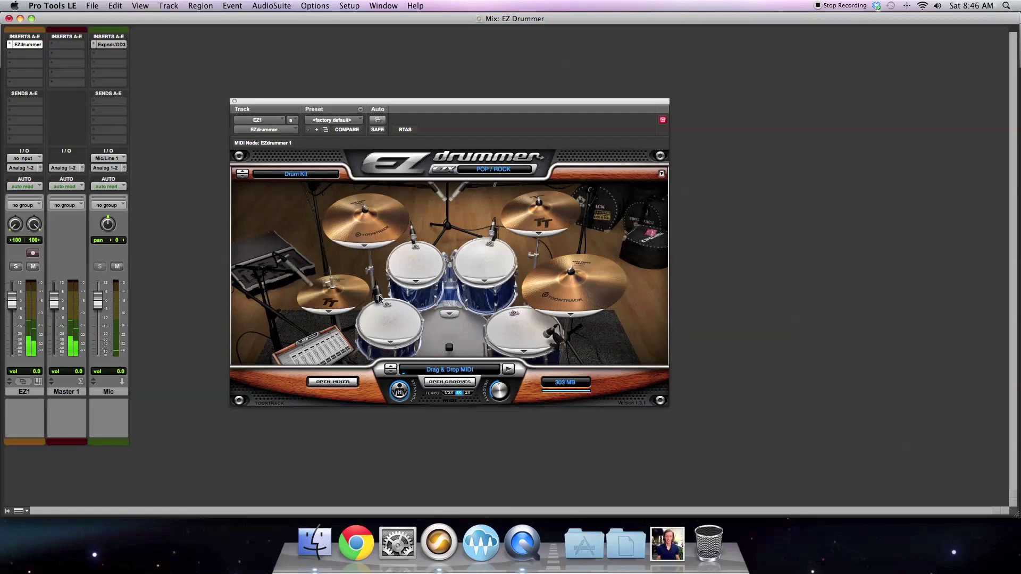
- Examine the channel faders, pan and output settings in the EZdrummer mixer, and return to the drum kit view
click(327, 384)
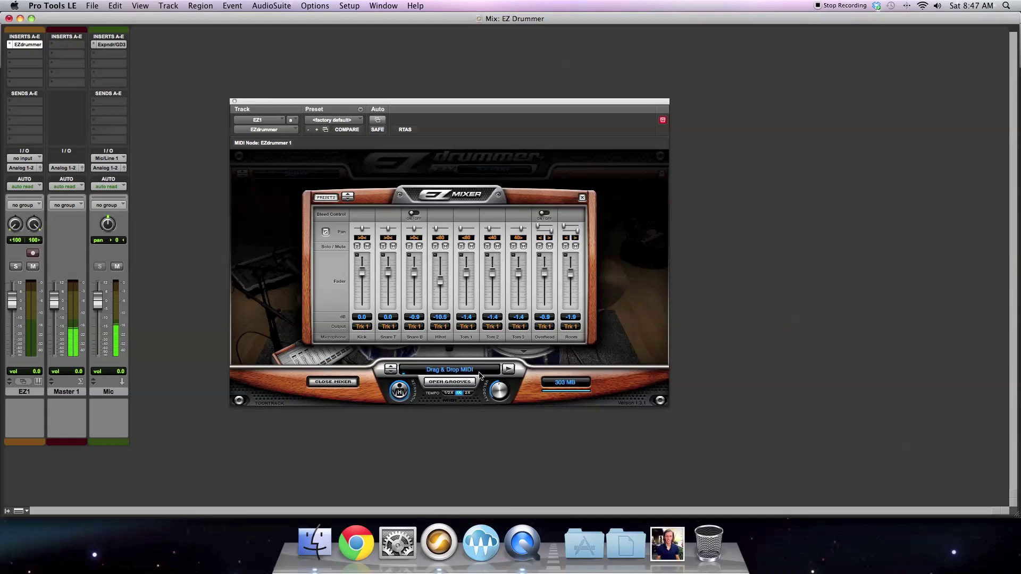
click(333, 382)
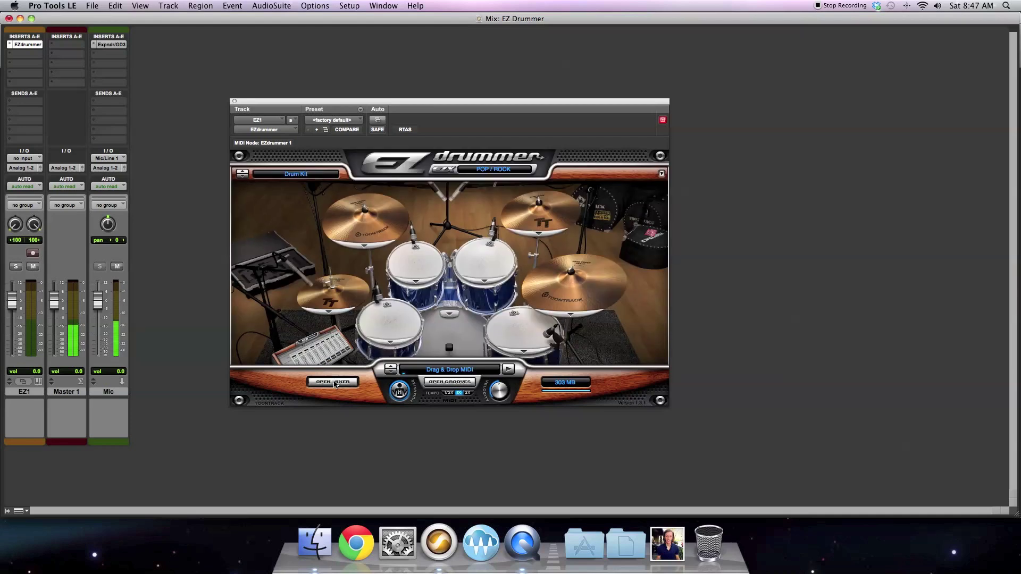
- Preview variation 13. Hats 8th Rock Open/Ghost of Groove 04 from the EZD Pop/Rock library's 4/4 Straight Pop/Rock grooves
click(454, 382)
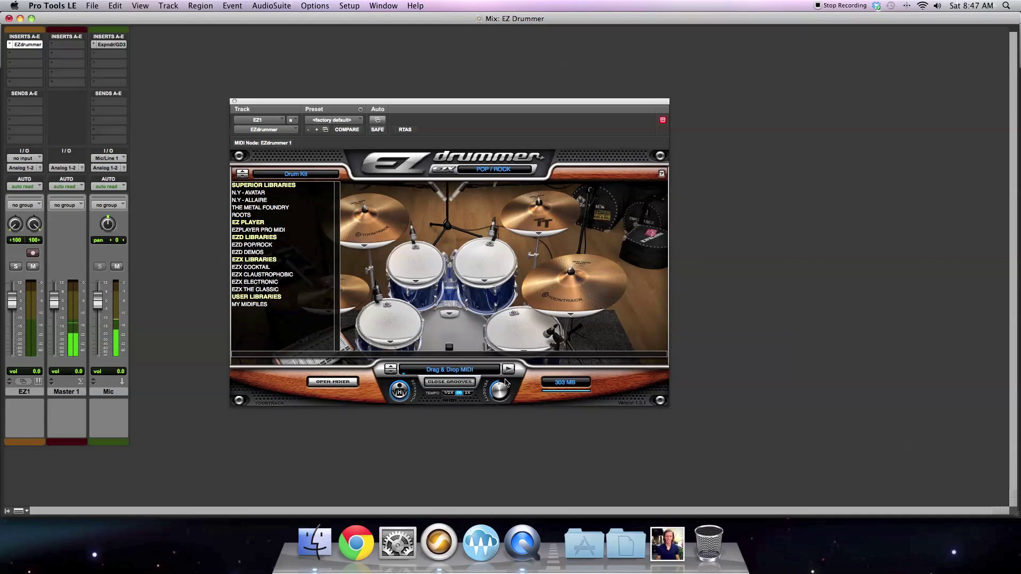
click(265, 245)
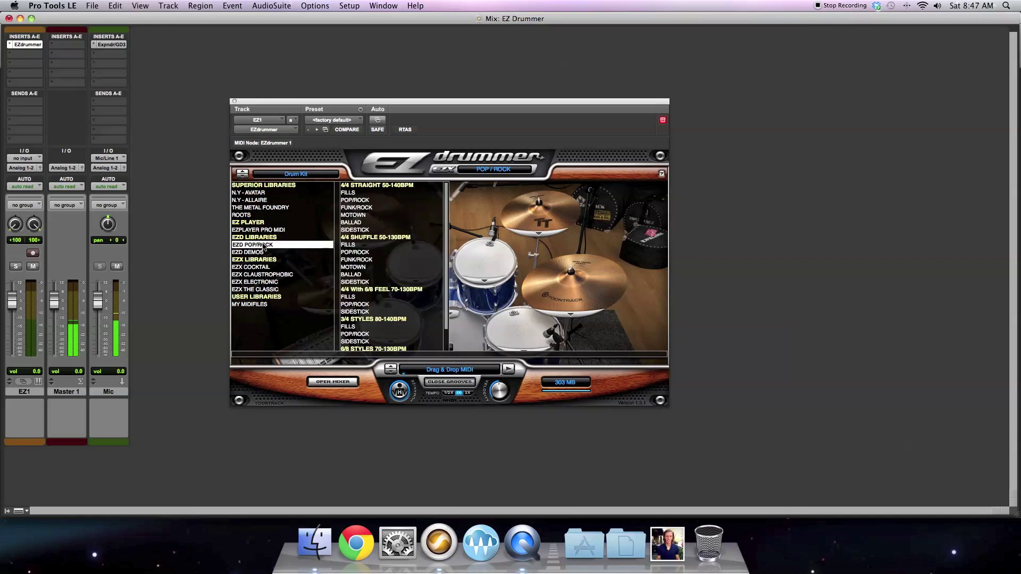
click(362, 200)
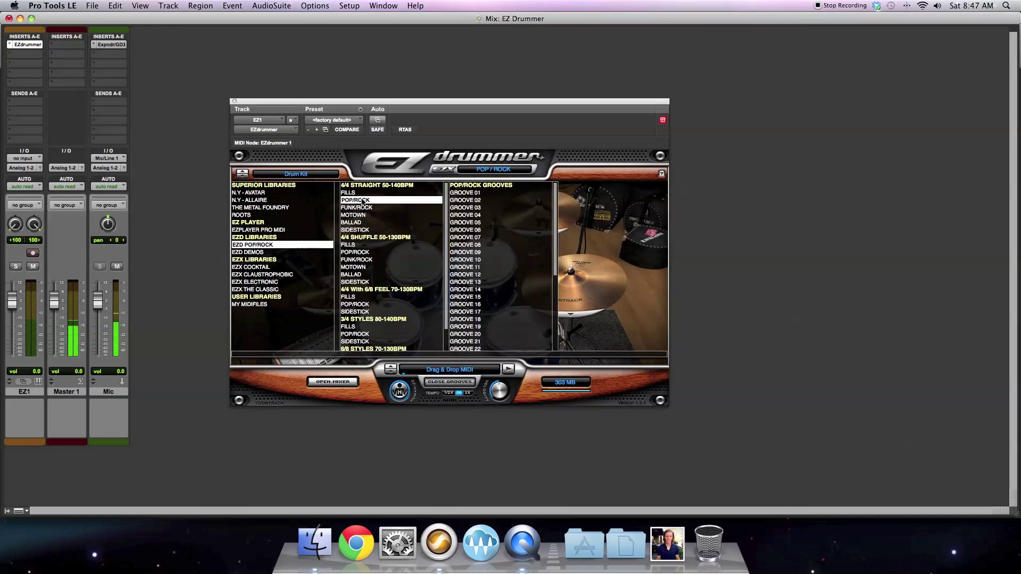
click(481, 216)
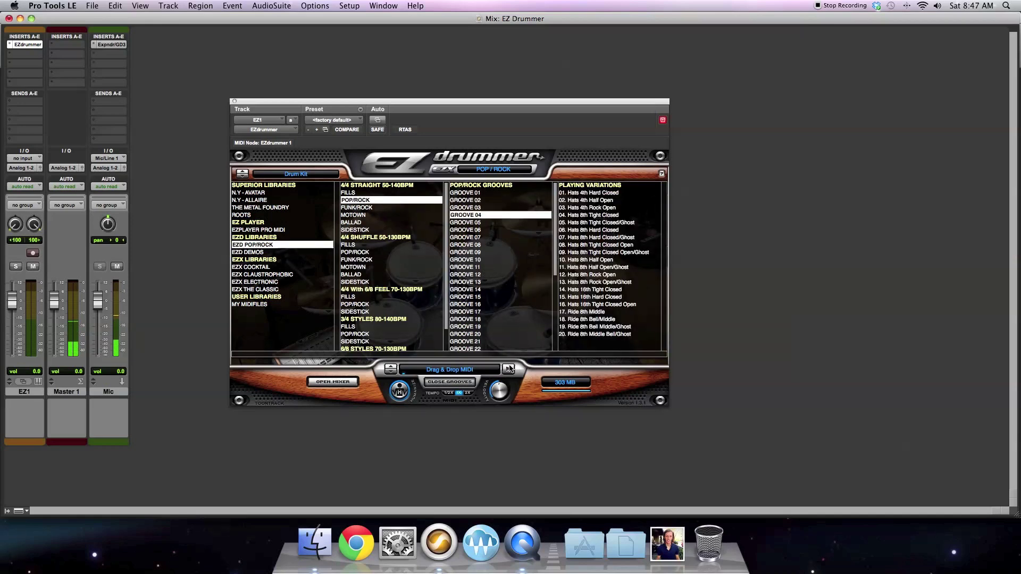
click(584, 245)
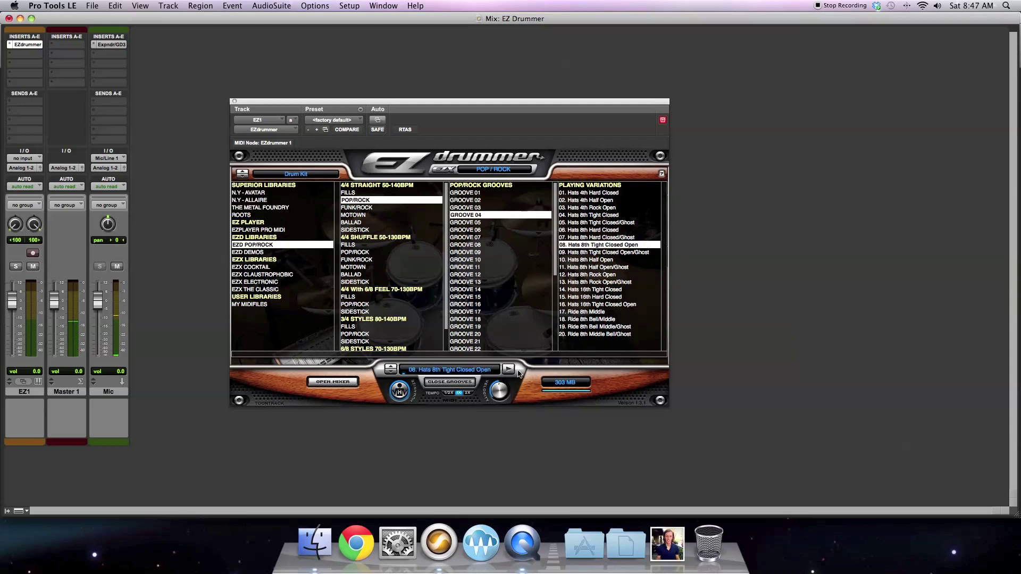
click(582, 282)
click(509, 370)
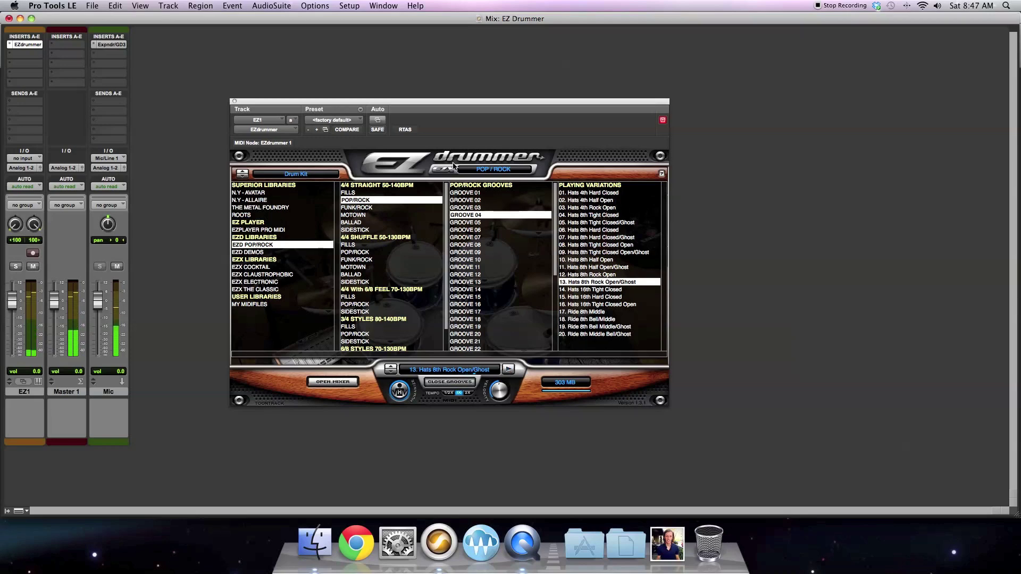
- Show the Edit window, uncover the EZ1 track from behind the plug-in, and listen to its Inst 1-01 region
key(super+equal)
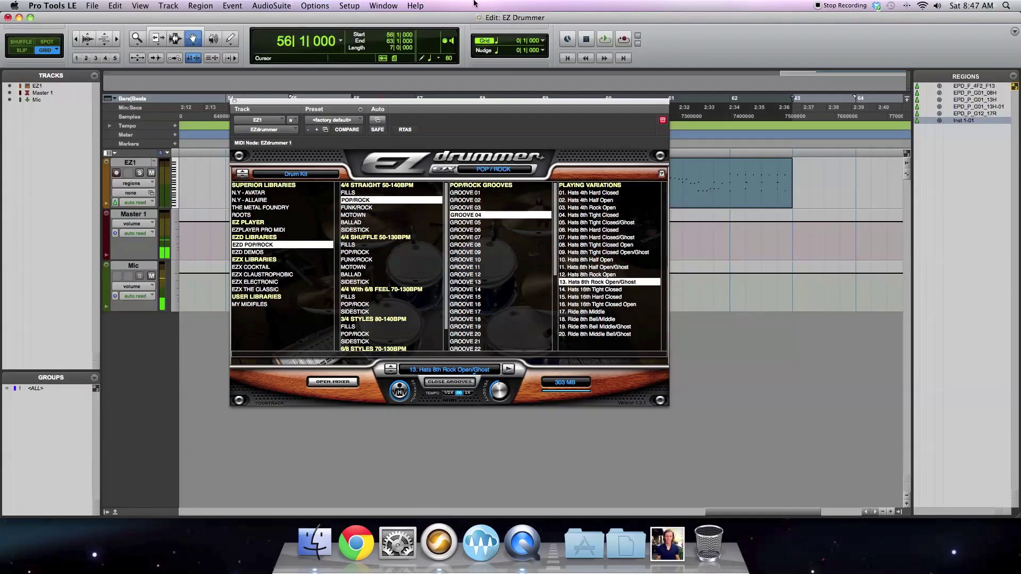
drag(433, 103, 496, 236)
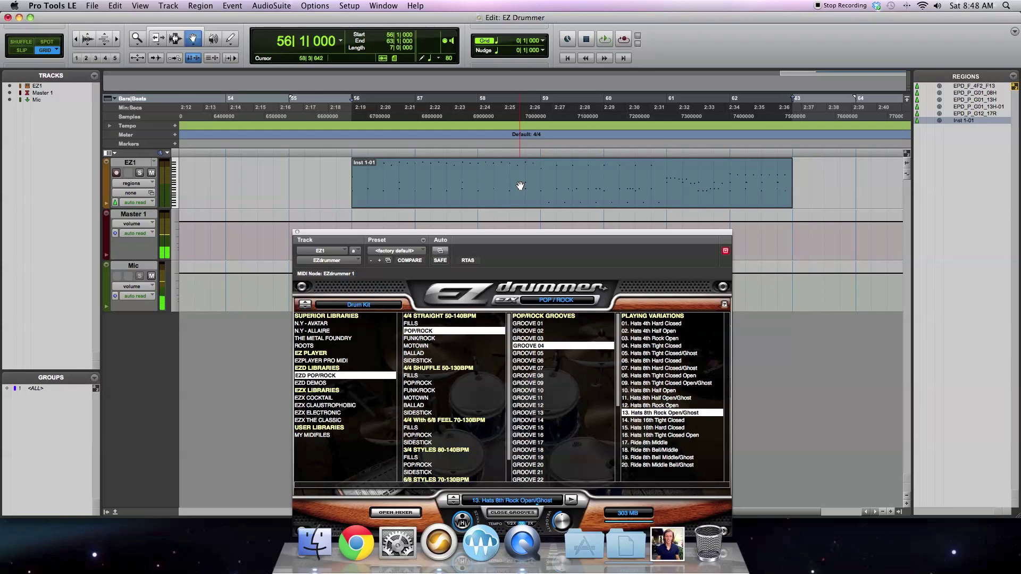
key(space)
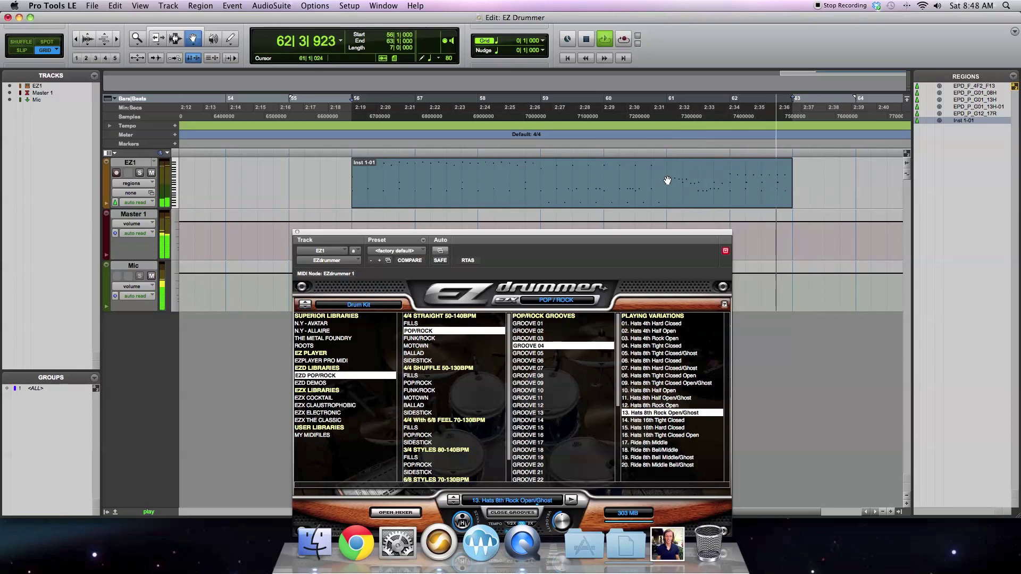
key(space)
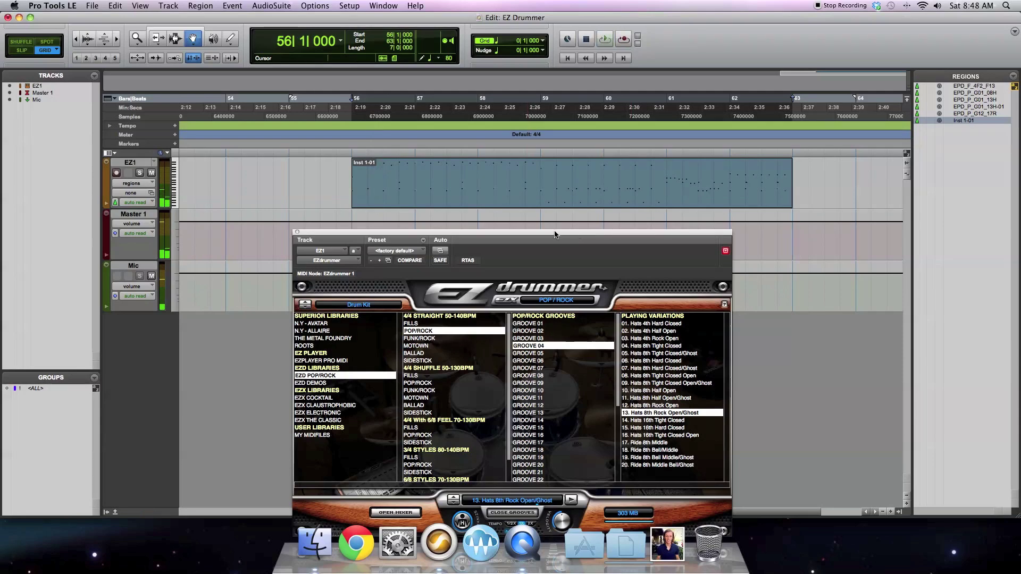
- Place the 13. Hats 8th Rock Open/Ghost groove on the EZ1 track at bar 63, beat 4, and undo the placement
drag(545, 233, 539, 165)
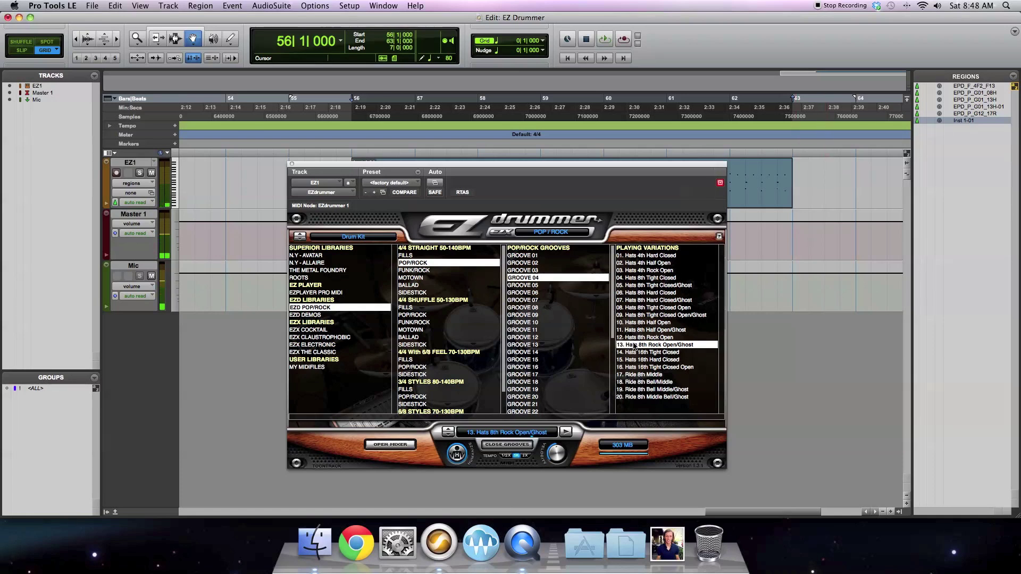
drag(806, 227, 845, 175)
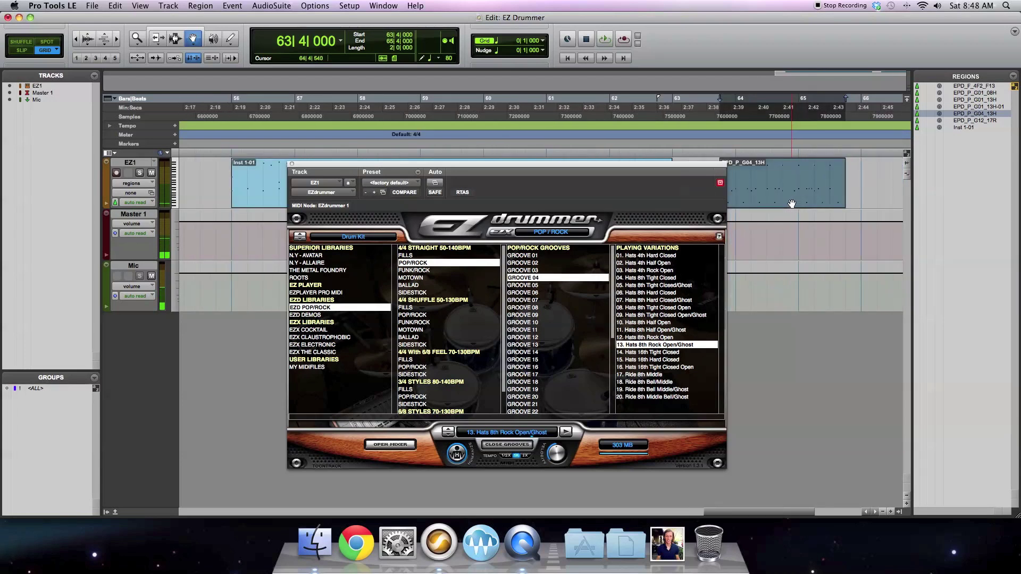
key(super+z)
click(286, 159)
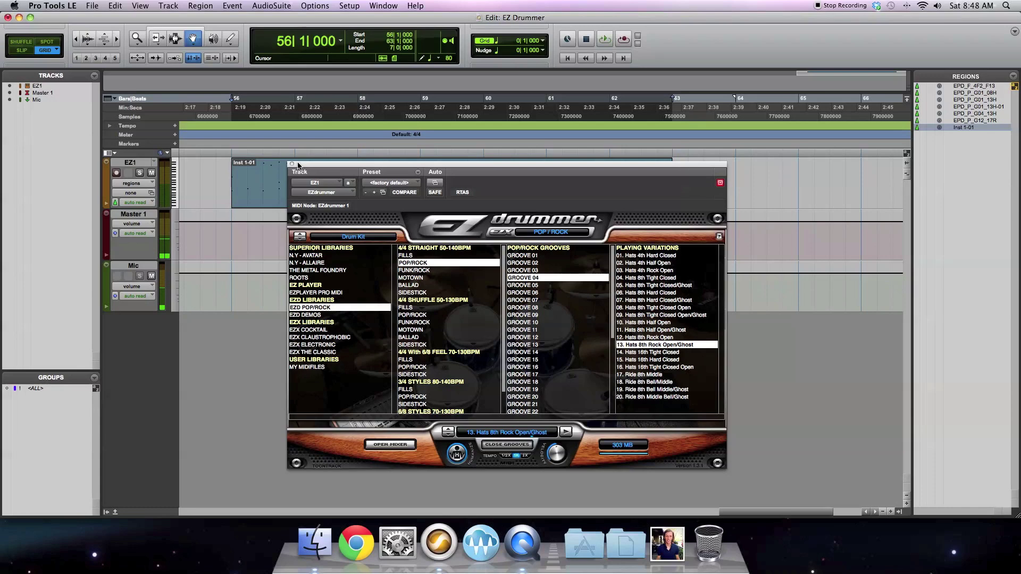
- Return to the Mix window, move EZdrummer nearer the channel strips and show its mixer
key(super+equal)
drag(335, 167, 264, 113)
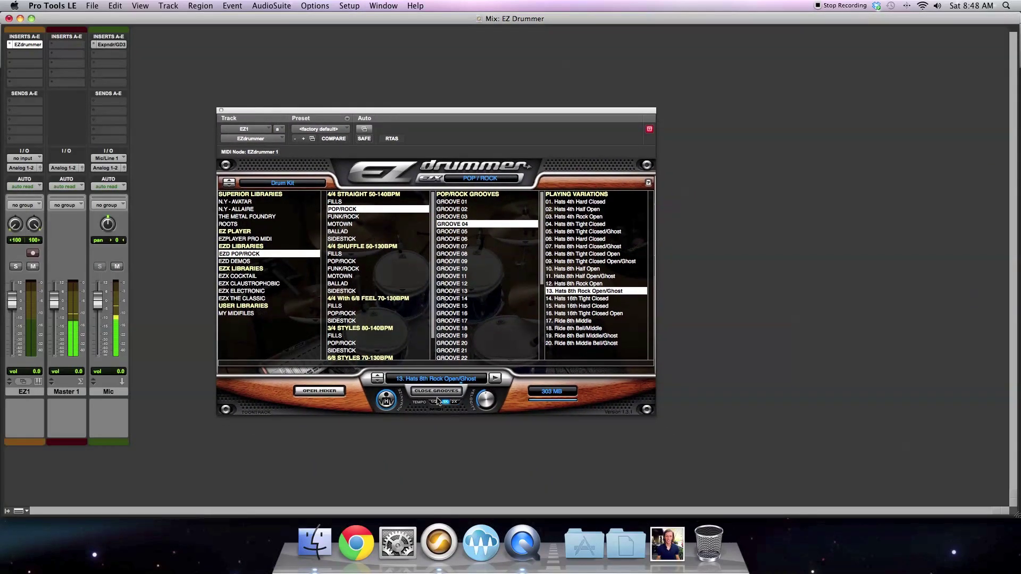
click(334, 392)
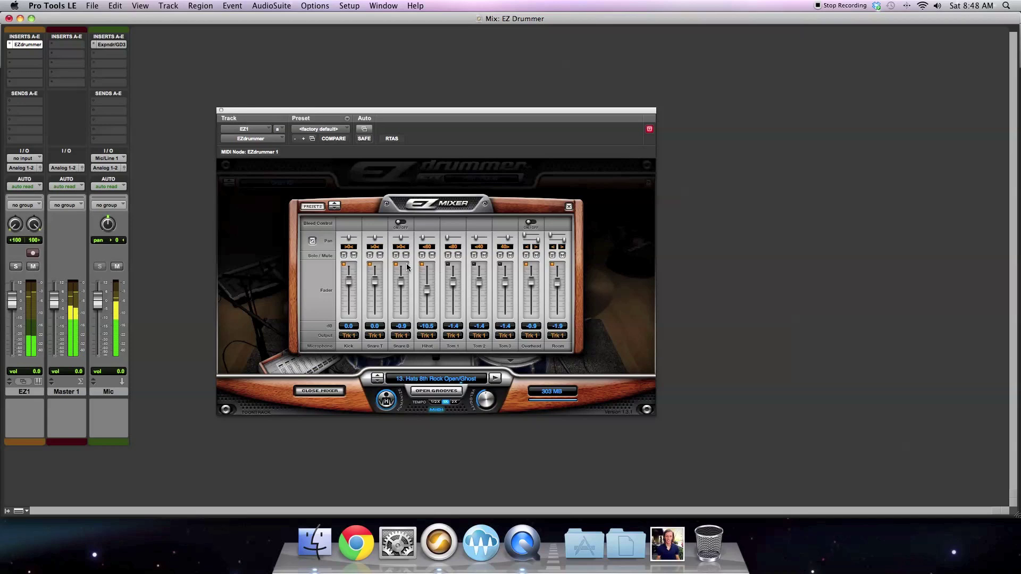
- Solo the Kick channel, lower its fader to about -3.6 dB, and switch the solo to the Snare T channel
click(344, 256)
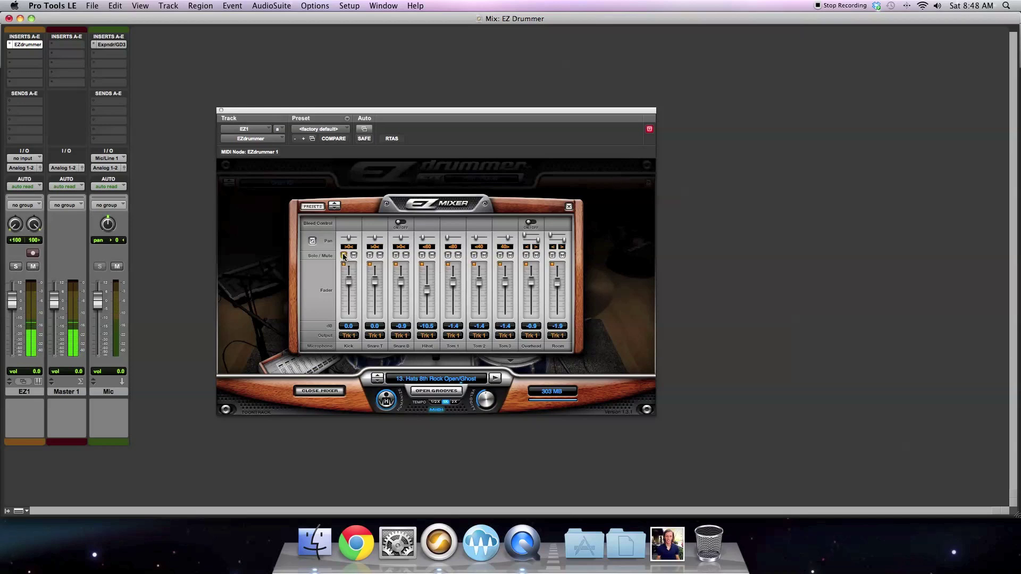
mouse_move(350, 282)
mouse_down()
mouse_move(349, 301)
mouse_move(350, 277)
mouse_move(350, 289)
mouse_up()
click(370, 256)
click(344, 256)
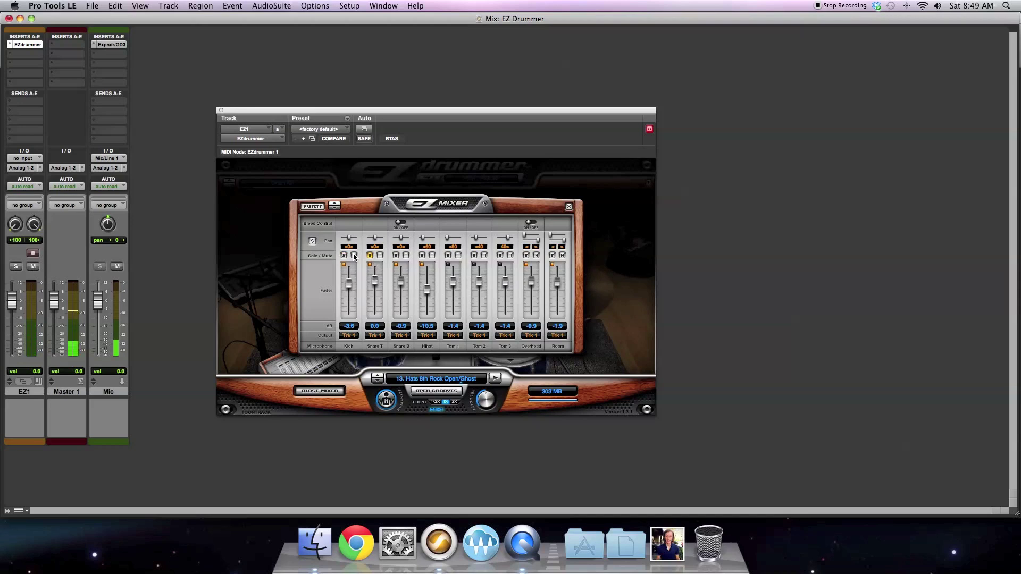
- Audition the Snare B, Hihat, Tom 1, Overhead and Room channels in solo, and view the Kick channel's output options
click(396, 256)
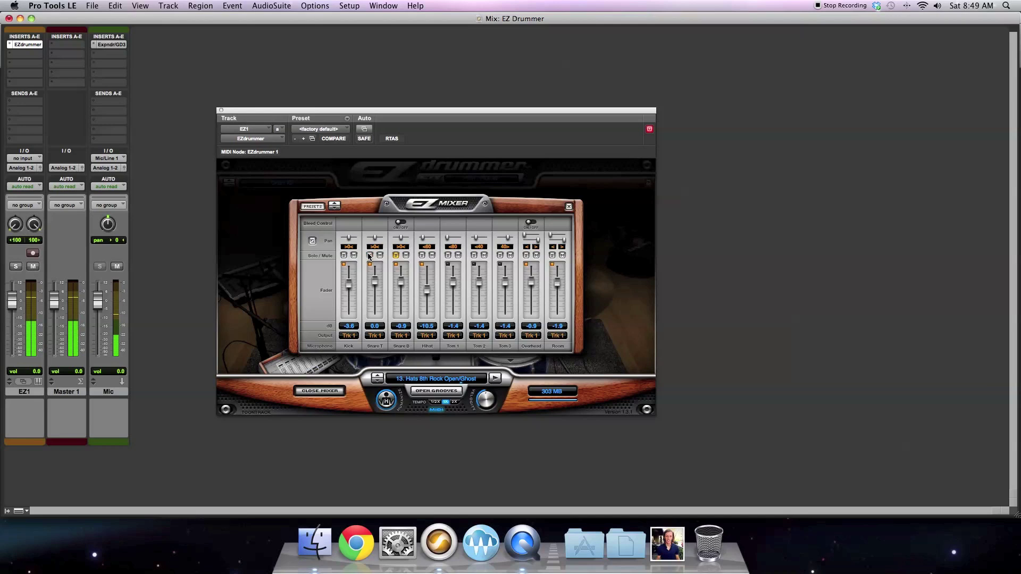
click(422, 256)
click(397, 256)
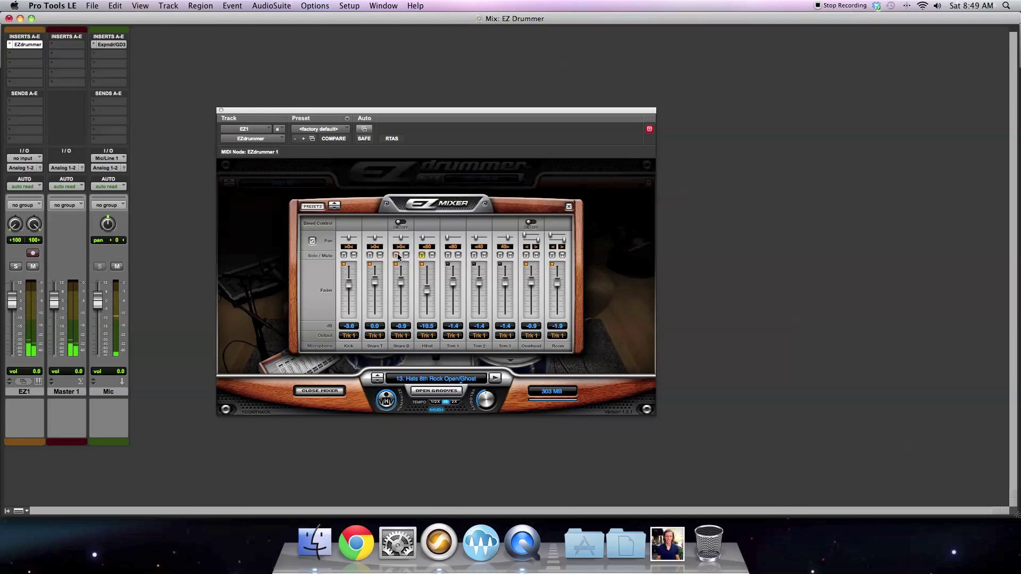
click(448, 256)
click(526, 256)
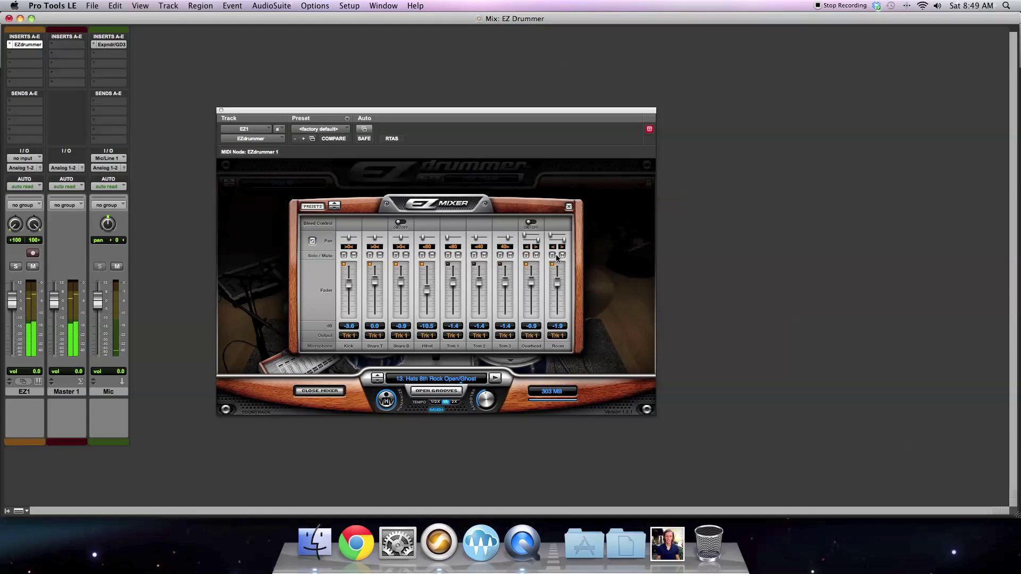
click(553, 256)
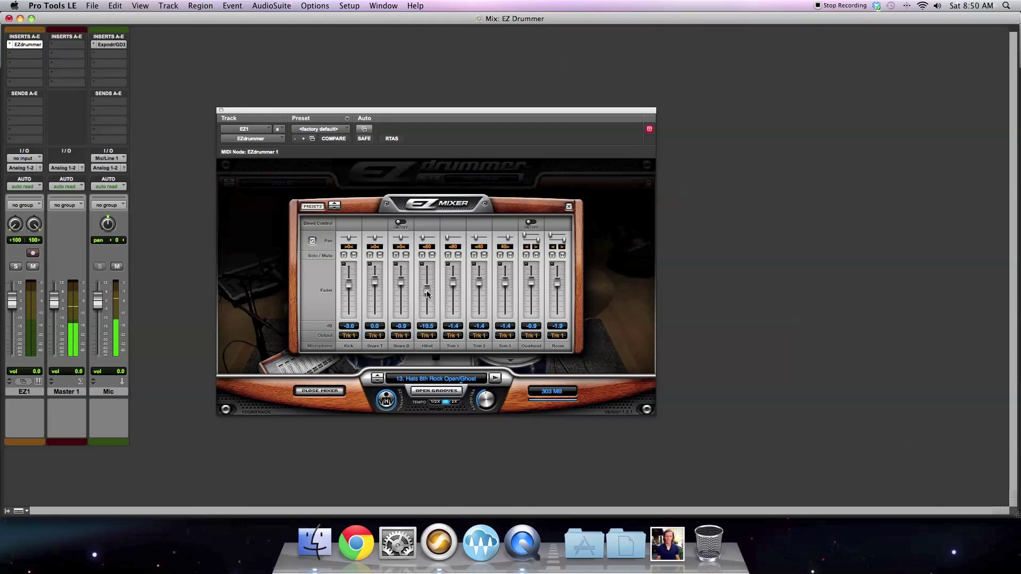
click(348, 336)
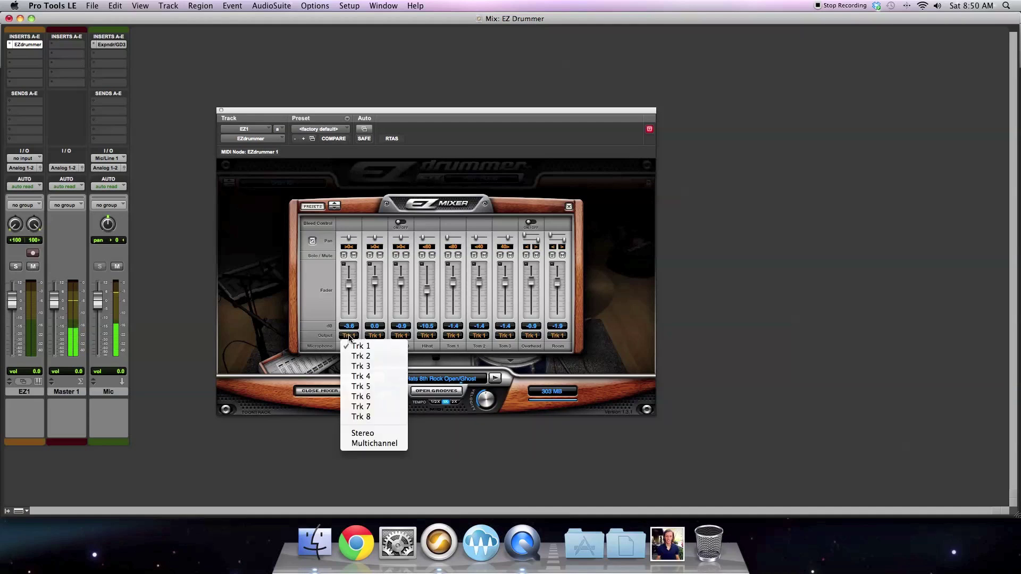
click(321, 322)
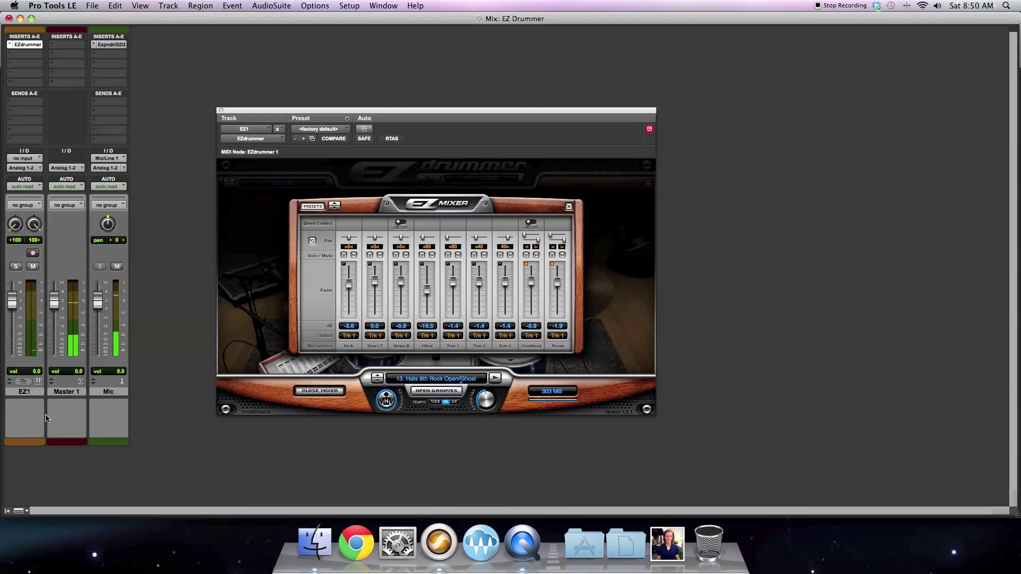
- Create seven new stereo Aux Input tracks following the EZ1 track
right_click(36, 393)
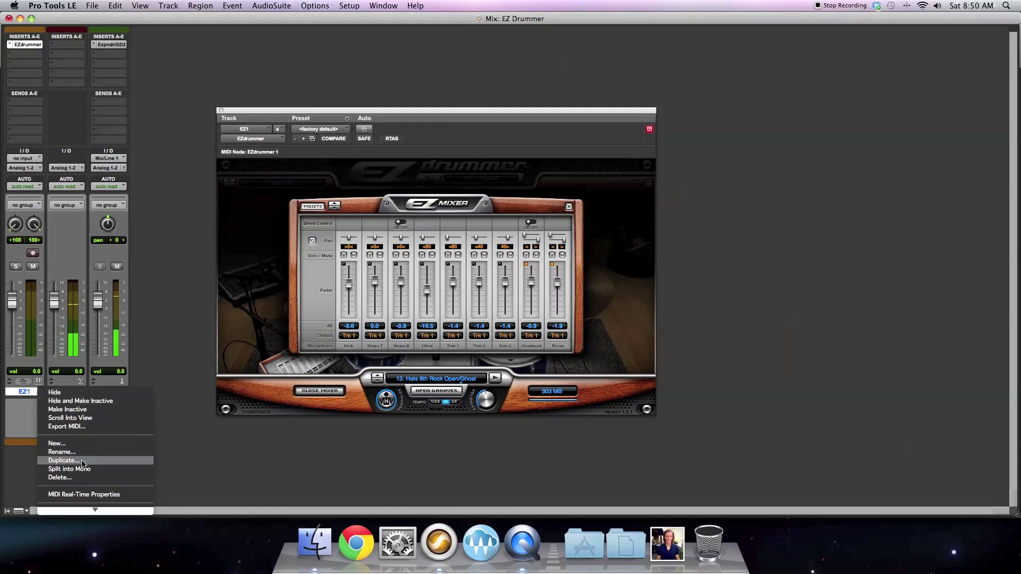
click(77, 444)
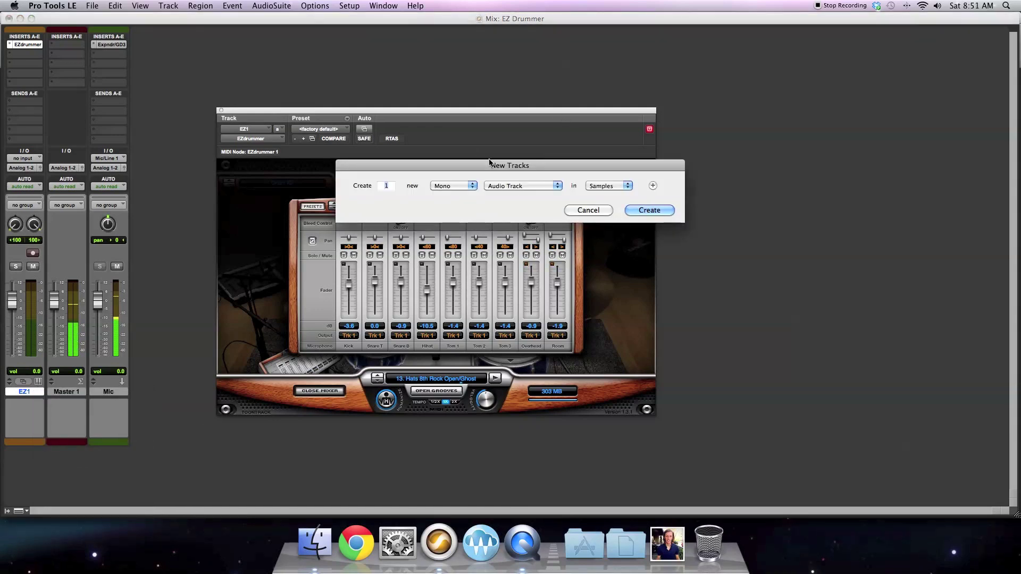
click(463, 187)
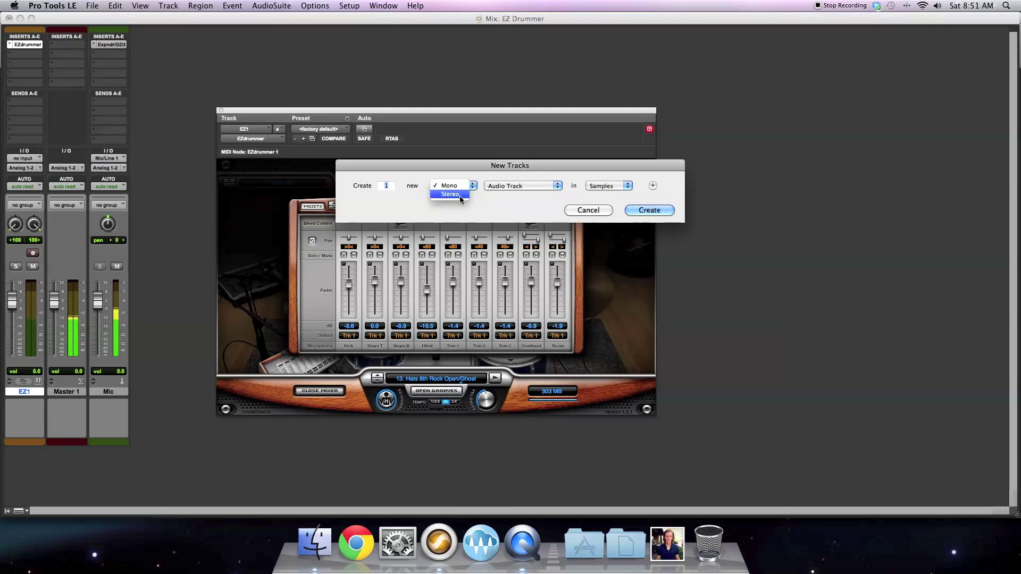
click(459, 195)
click(512, 185)
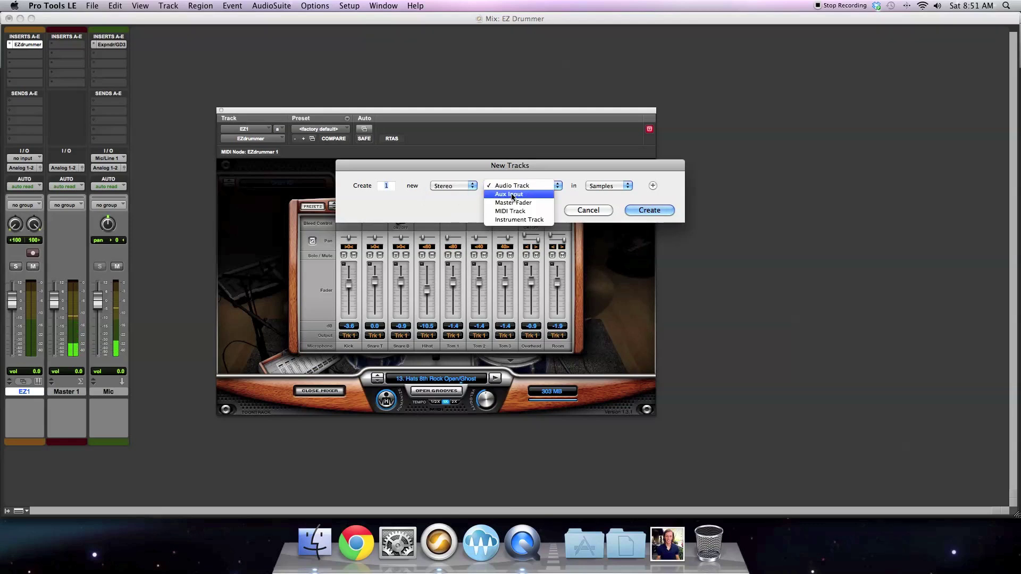
click(512, 194)
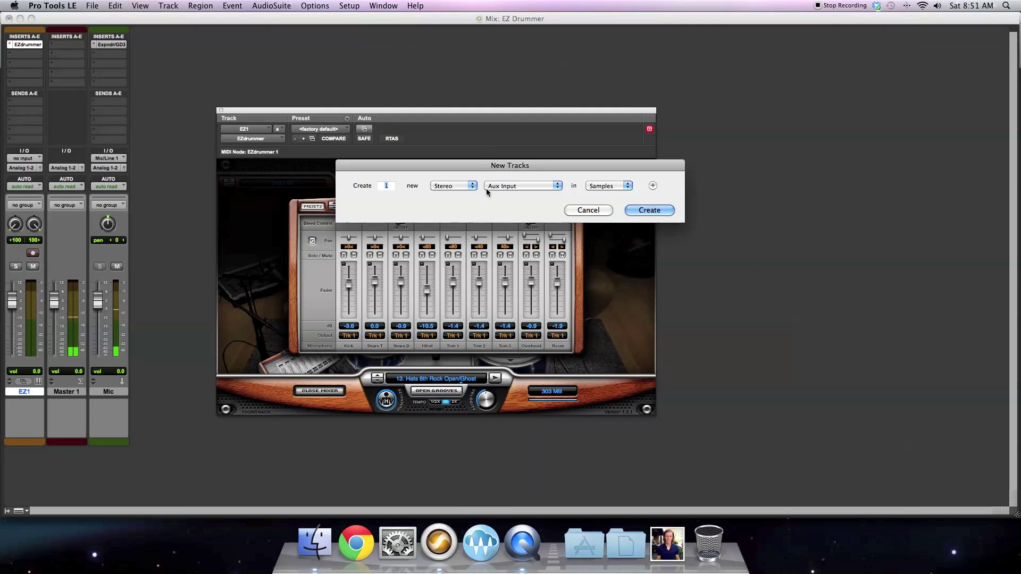
text(7)
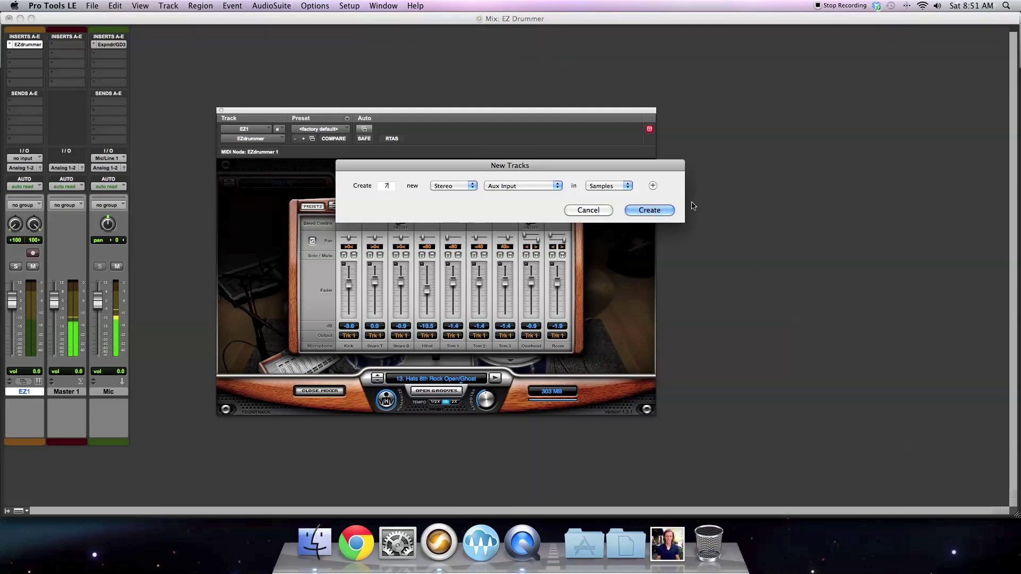
click(650, 210)
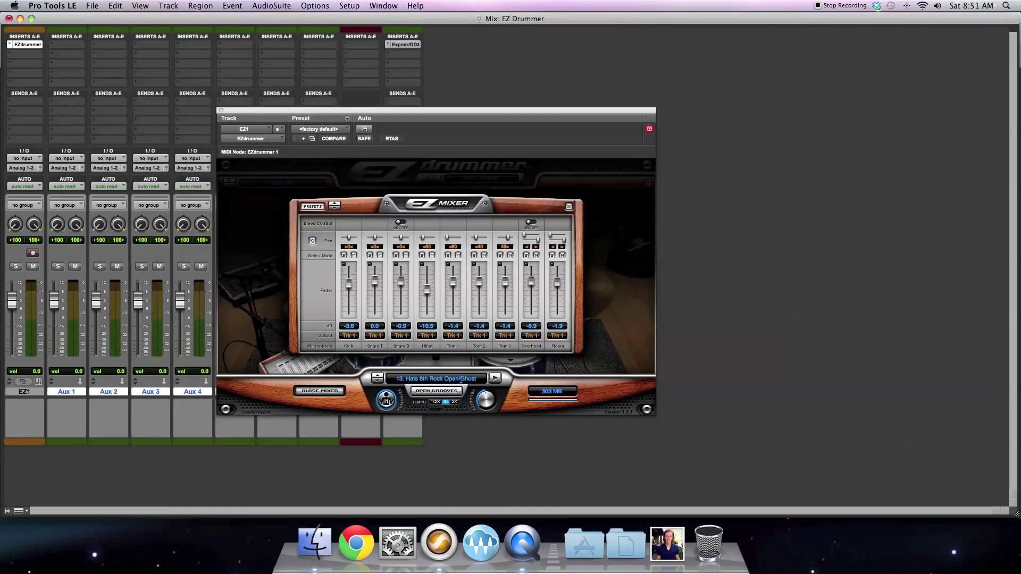
- Rename the first four aux tracks Kick, Snare Top, Snare Bottom and HH
double_click(75, 393)
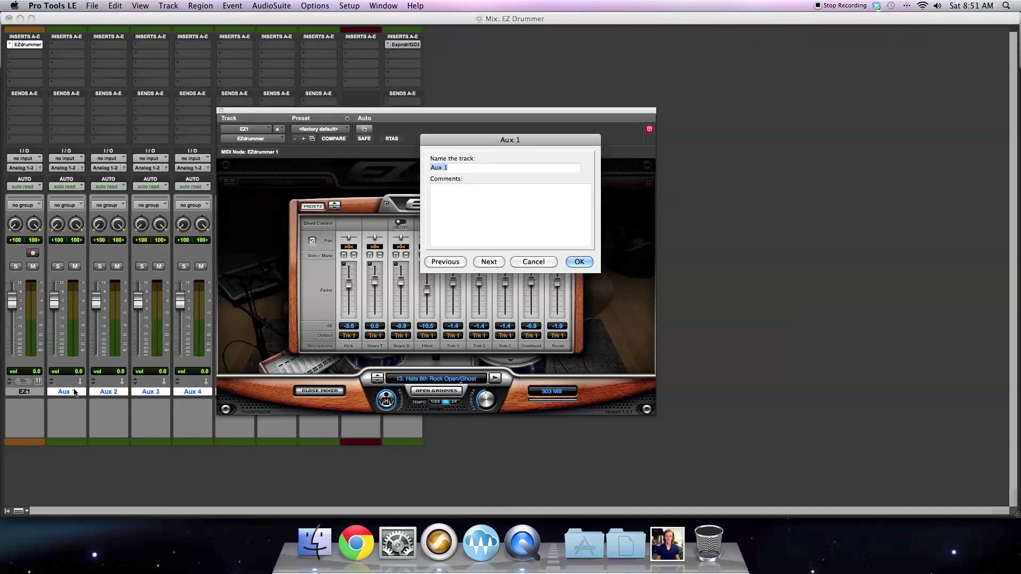
text(Kick)
key(super+Right)
text(Snare Top)
key(super+Right)
text(Snare Bottom)
key(super+Right)
text(HH)
- Rename the remaining three aux tracks Toms, OH and Room
key(super+Right)
text(Toms)
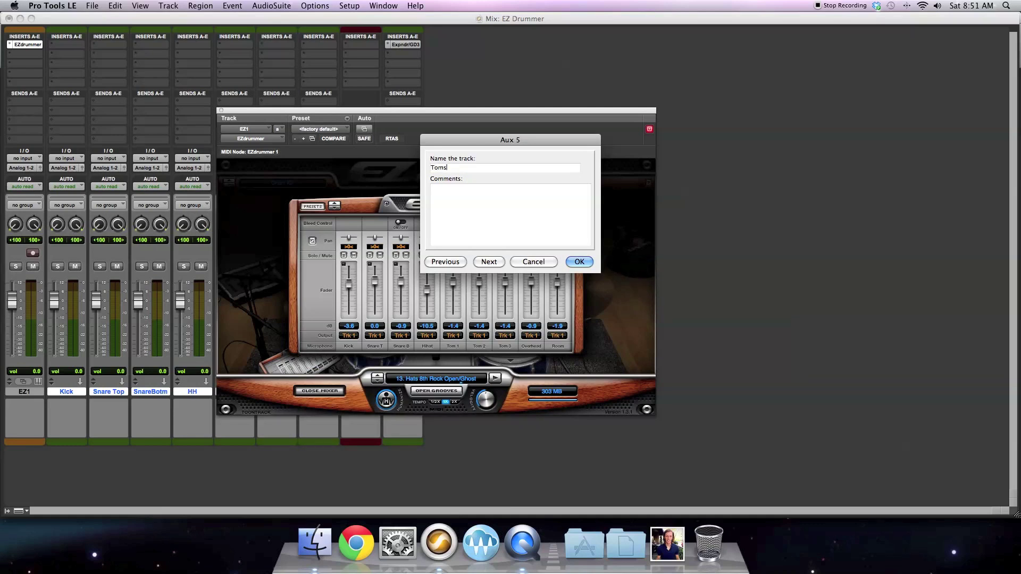
key(super+Right)
text(OH)
key(super+Right)
text(Room)
key(Return)
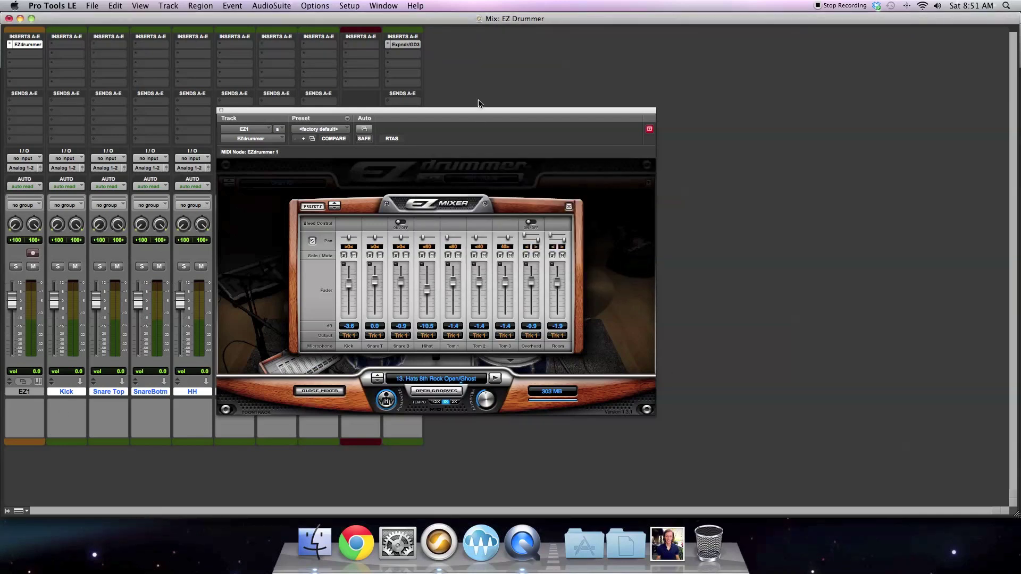
- Move EZdrummer clear of the channel strips and route its Kick, Snare T, Snare B and Hihat outputs to Trk 2, 3, 4 and 5
drag(475, 114, 723, 74)
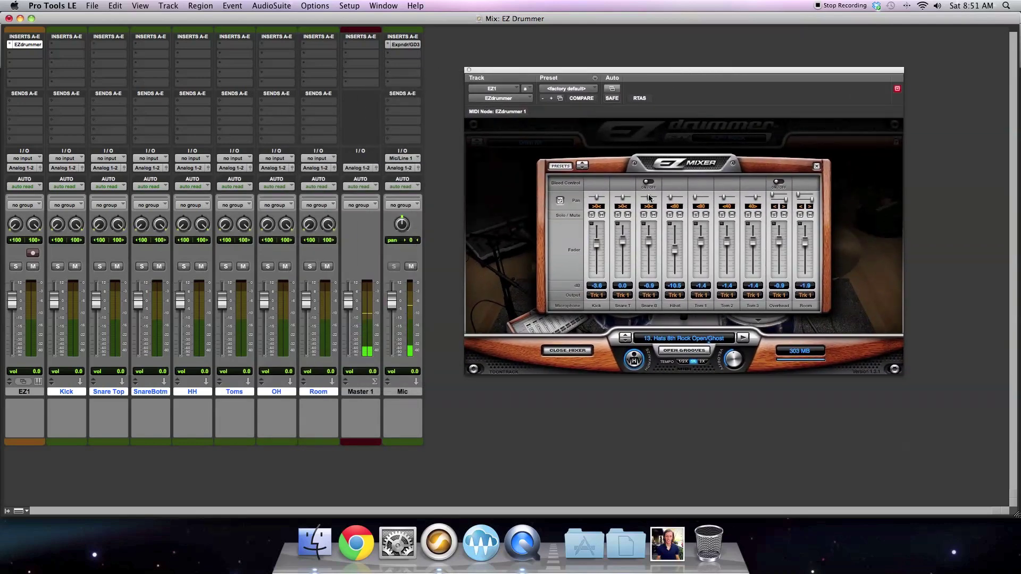
click(597, 296)
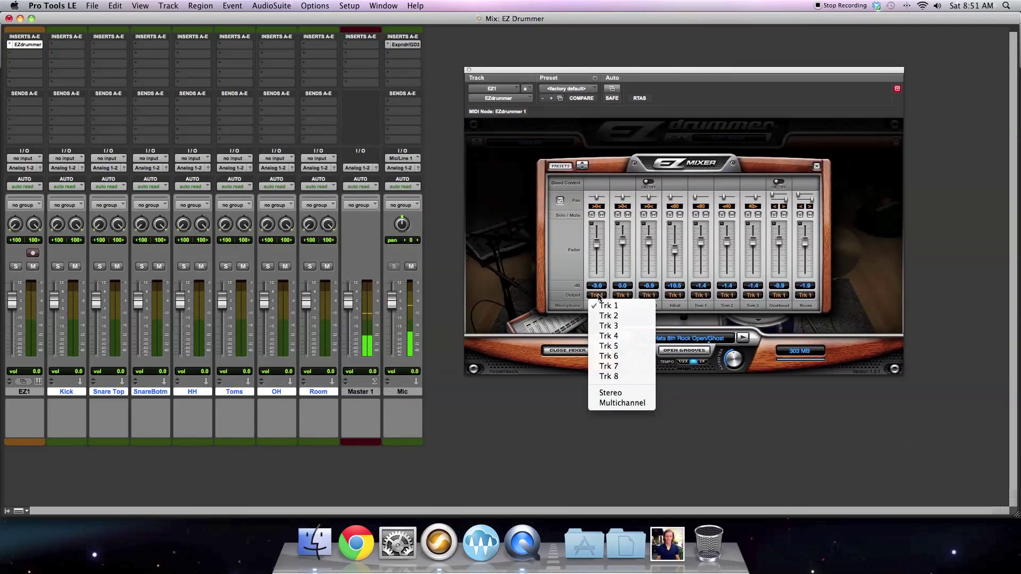
click(621, 316)
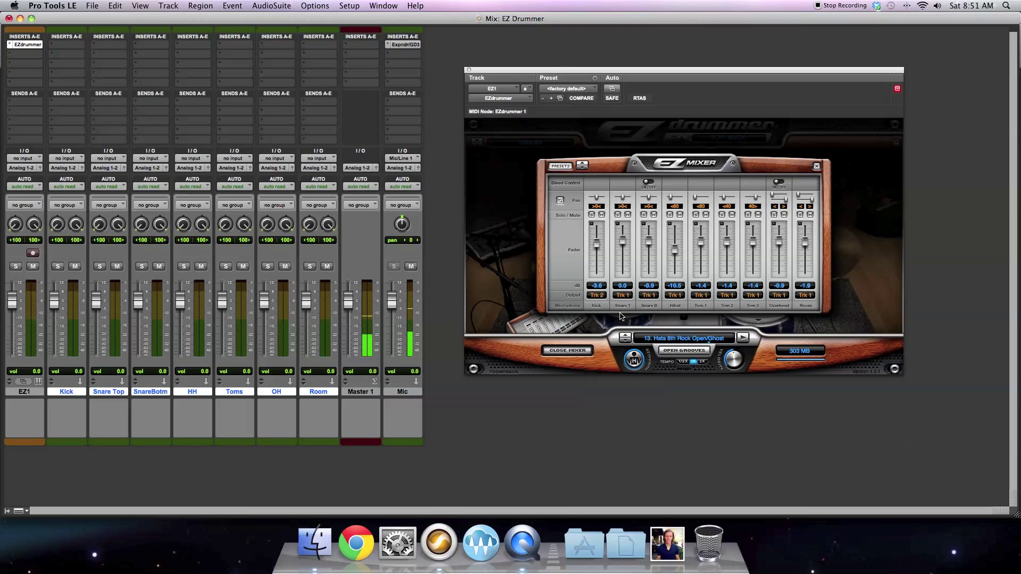
click(623, 296)
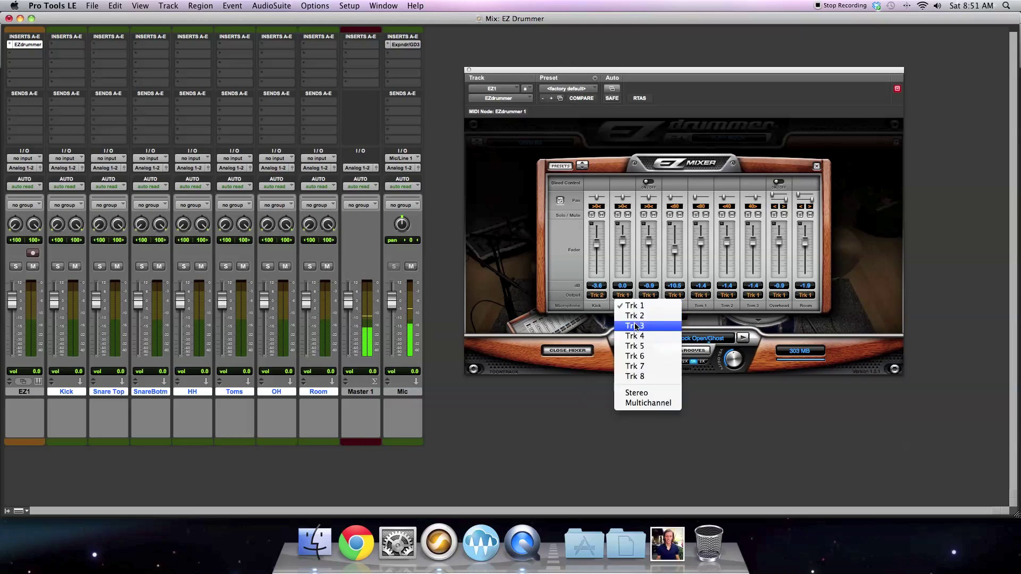
click(634, 325)
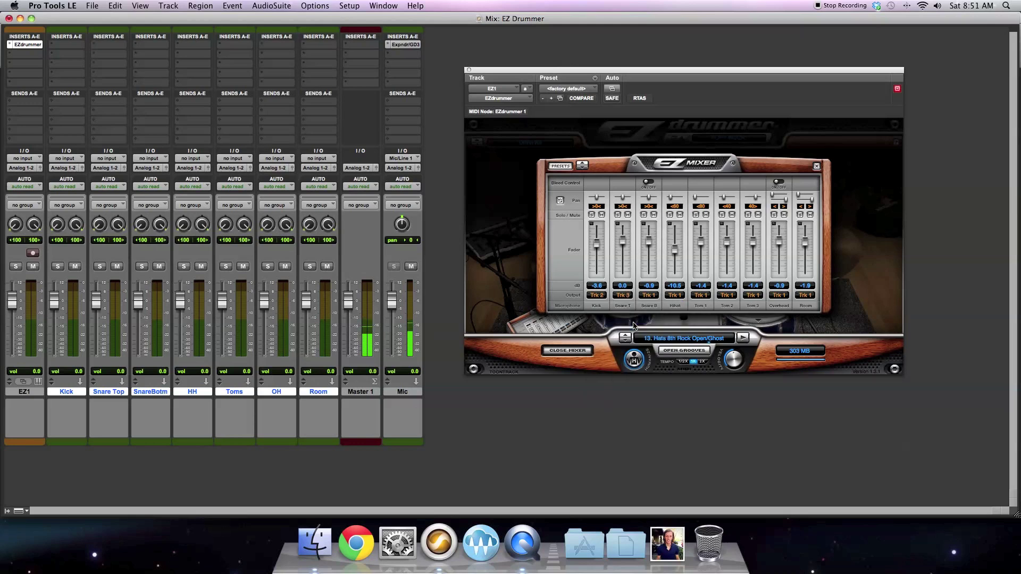
click(650, 297)
click(684, 334)
click(680, 297)
click(689, 343)
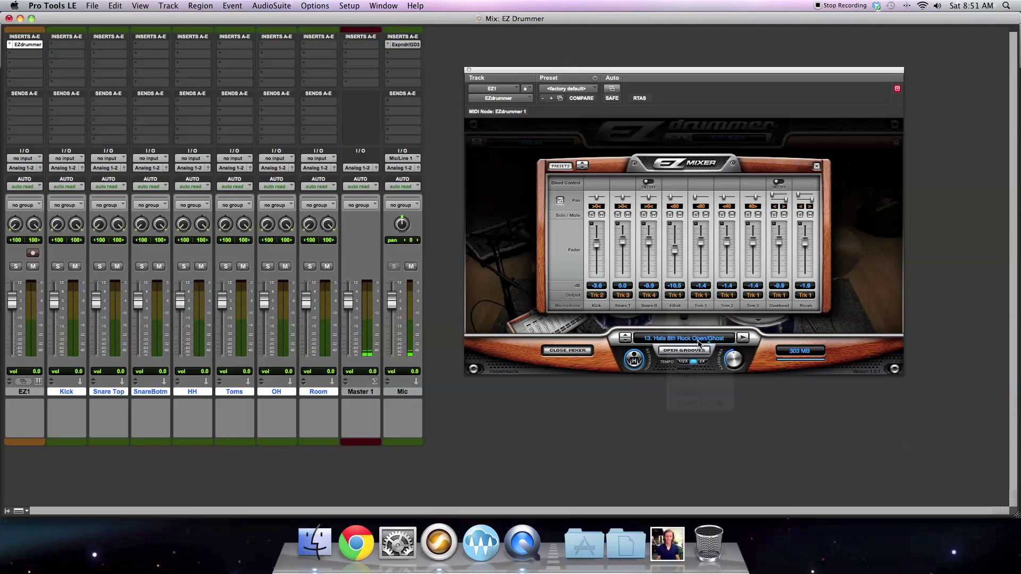
- Route the three tom channels in the EZdrummer mixer to output Trk 6
click(701, 295)
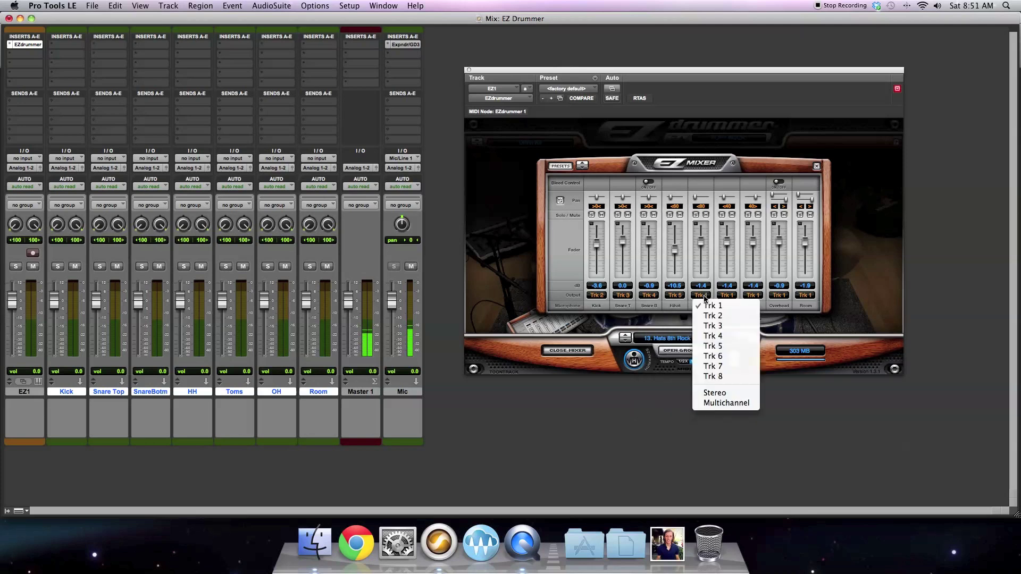
click(730, 357)
click(727, 296)
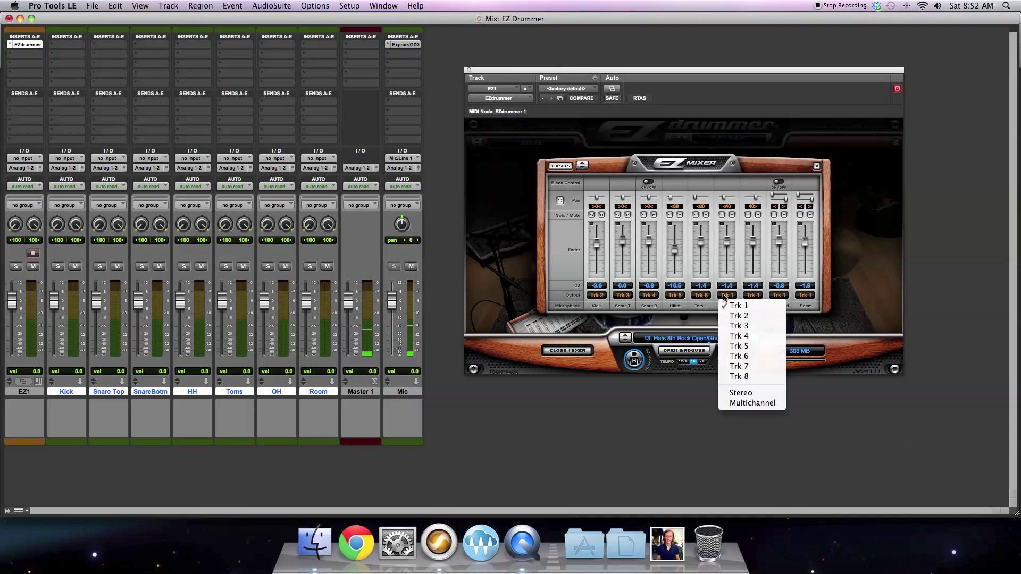
click(747, 357)
click(753, 296)
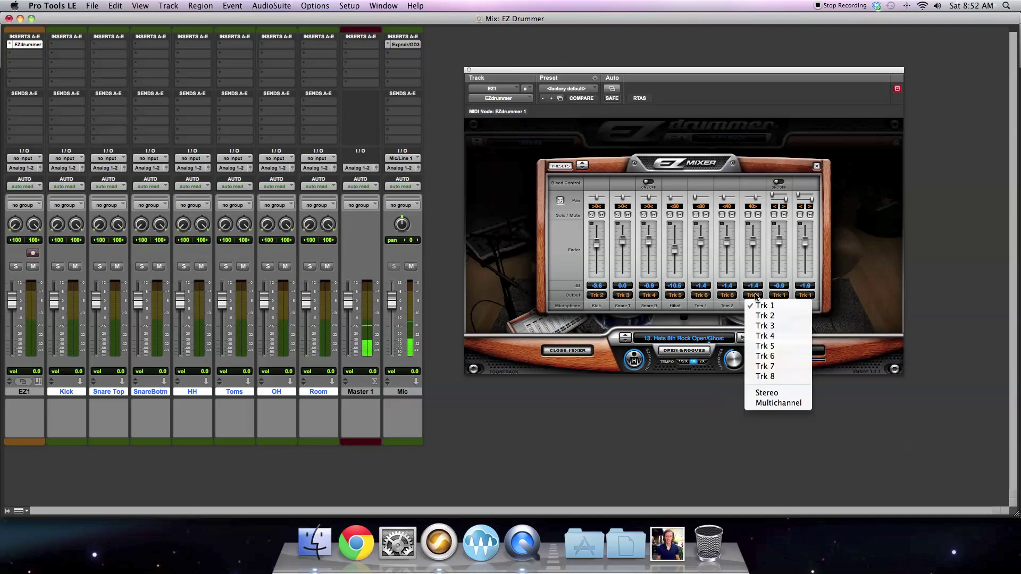
click(774, 357)
- Route EZdrummer's Overhead channel to output Trk 7 and its Room channel to Trk 8
click(781, 296)
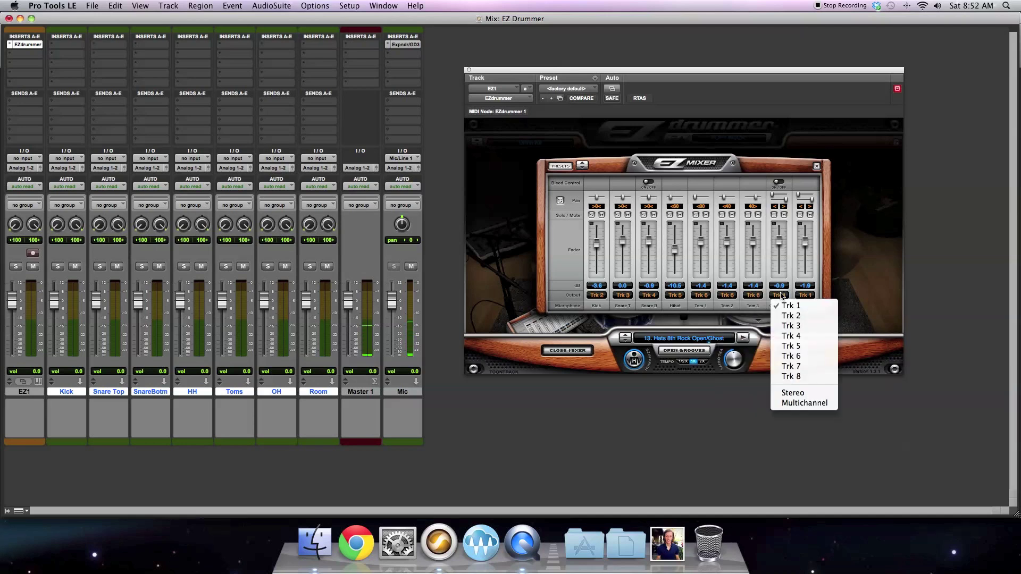
click(800, 367)
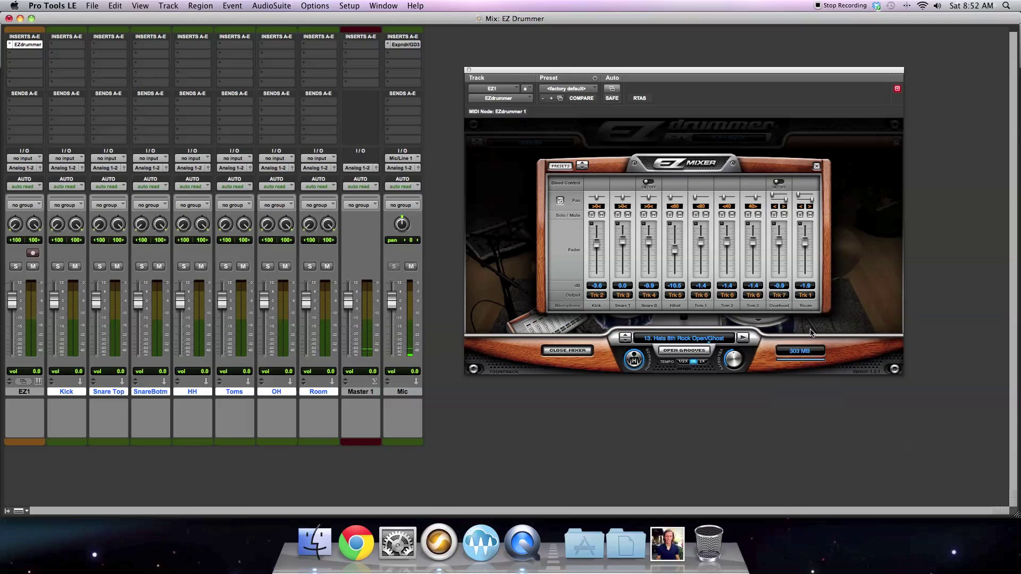
click(805, 295)
click(836, 375)
- Set the Kick track's input to EZdrummer's EZ2 plug-in output and the Snare Top track's input to EZ3
click(67, 159)
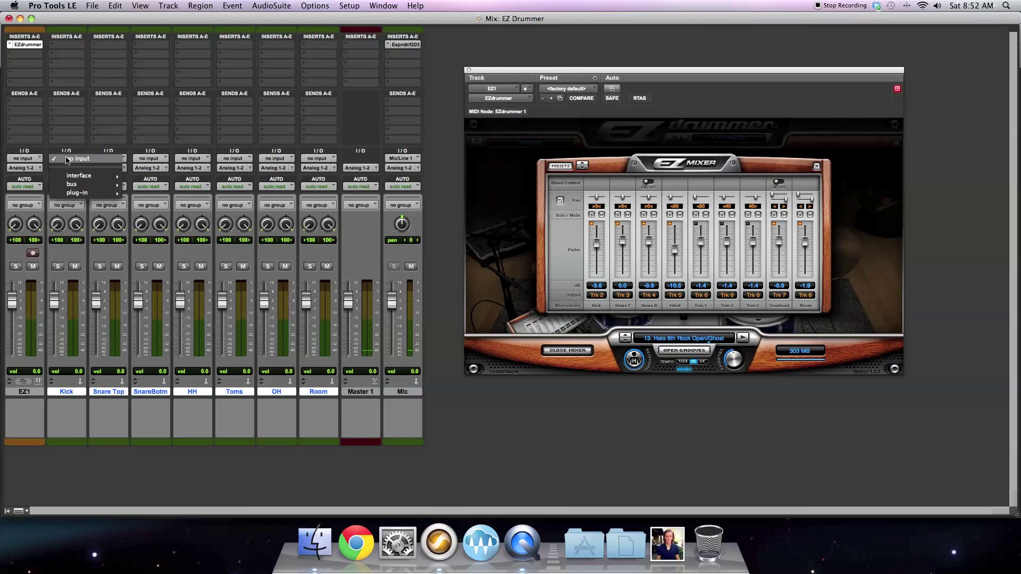
mouse_move(80, 192)
mouse_move(213, 192)
click(269, 202)
click(106, 158)
mouse_move(125, 193)
mouse_move(229, 192)
click(304, 202)
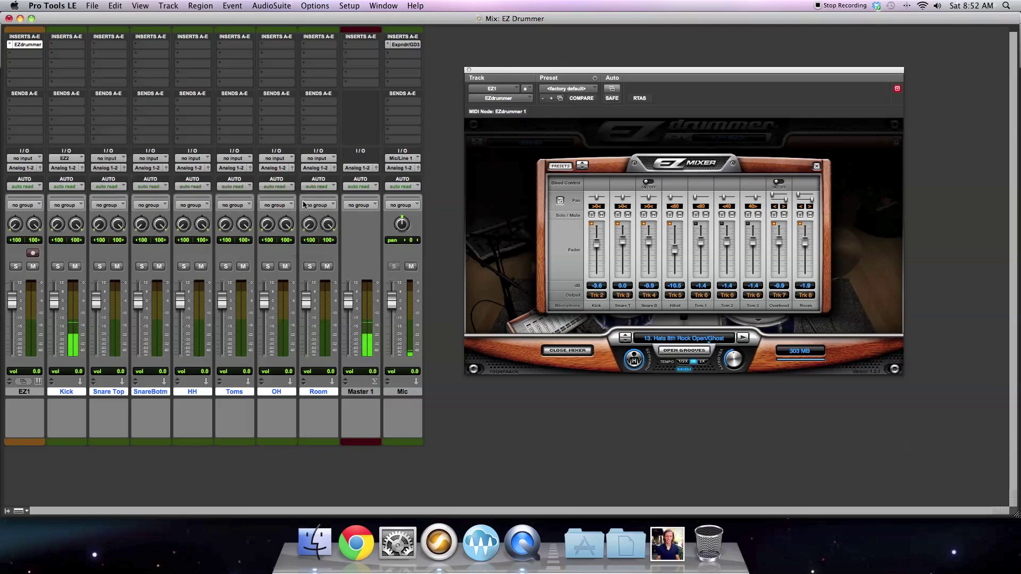
- Set the Snare Bottom track's input to the EZdrummer output EZ4 and the HH track's input to EZ5
click(151, 158)
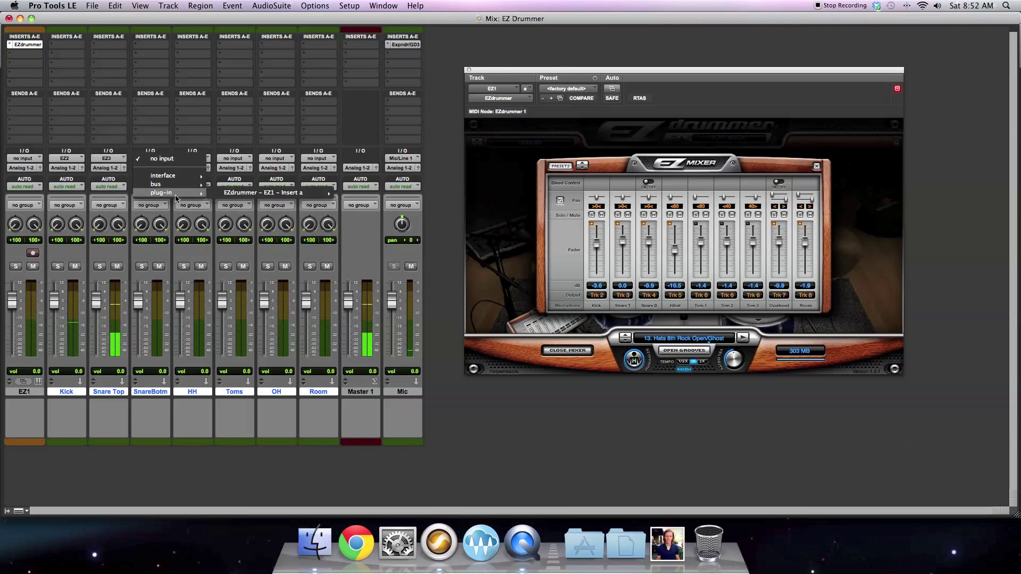
click(346, 210)
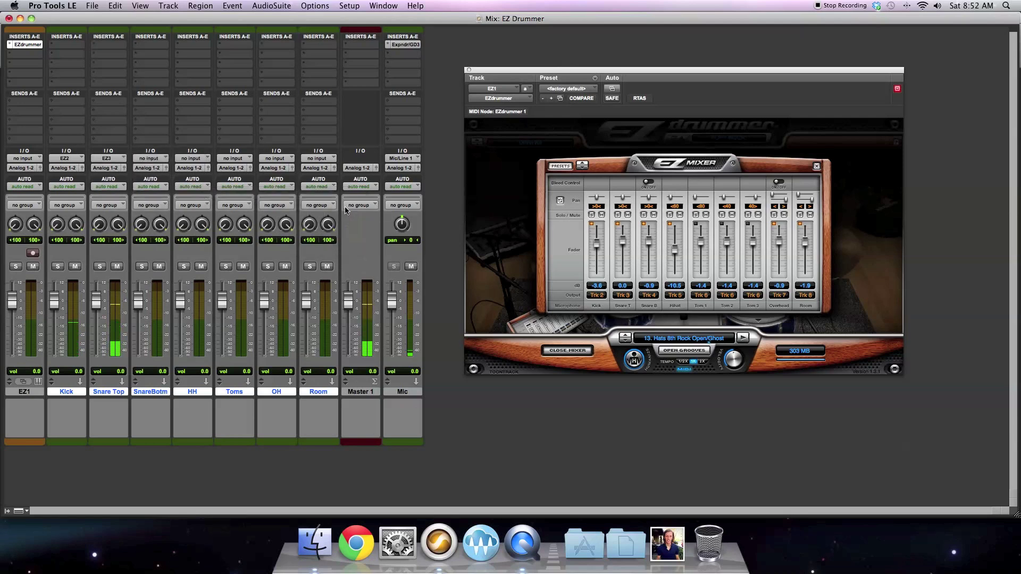
click(192, 158)
mouse_move(208, 194)
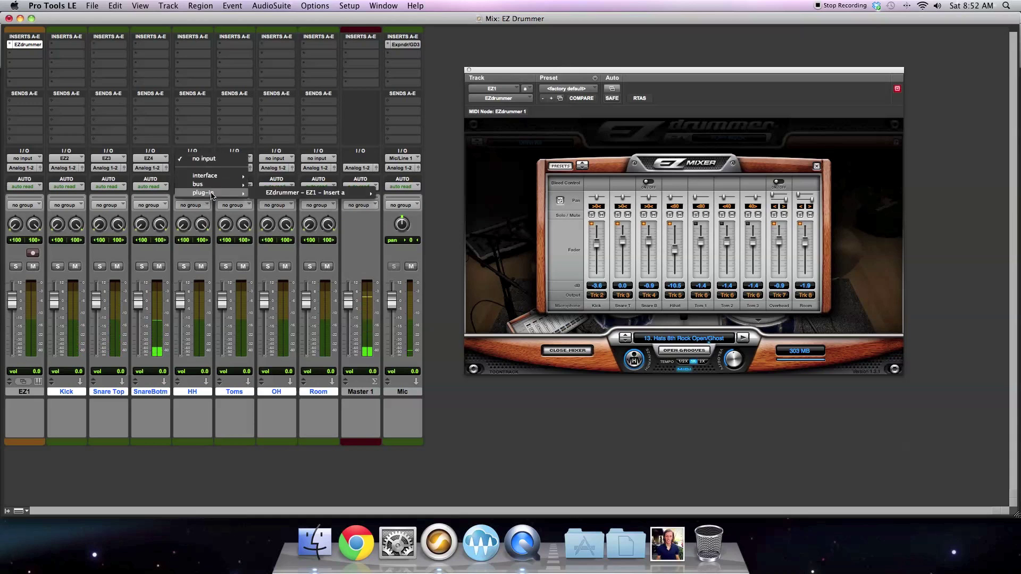
mouse_move(346, 193)
click(395, 219)
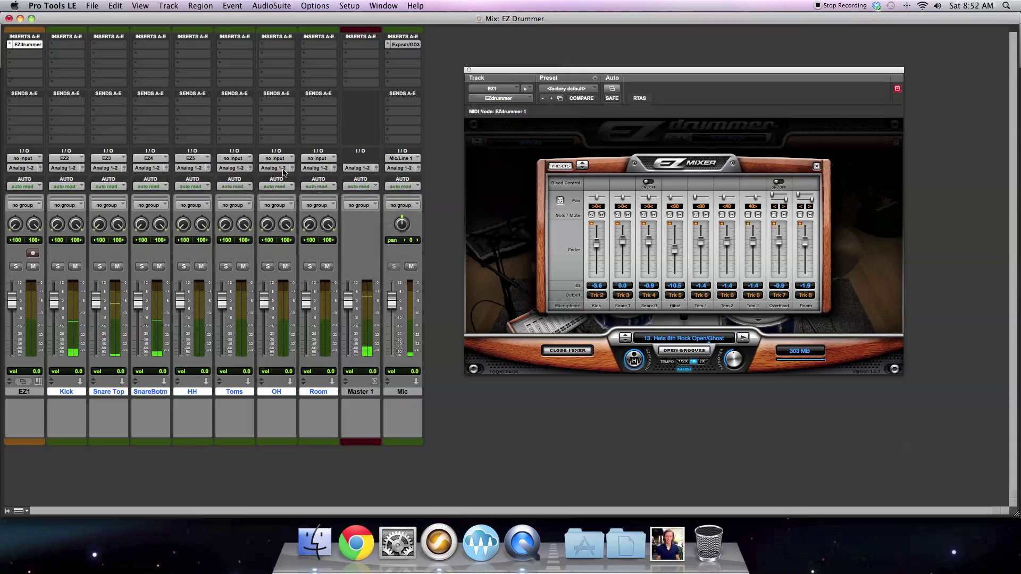
- Set the Toms track's input to the EZdrummer plug-in output EZ6 and the OH track's input to EZ7
click(238, 160)
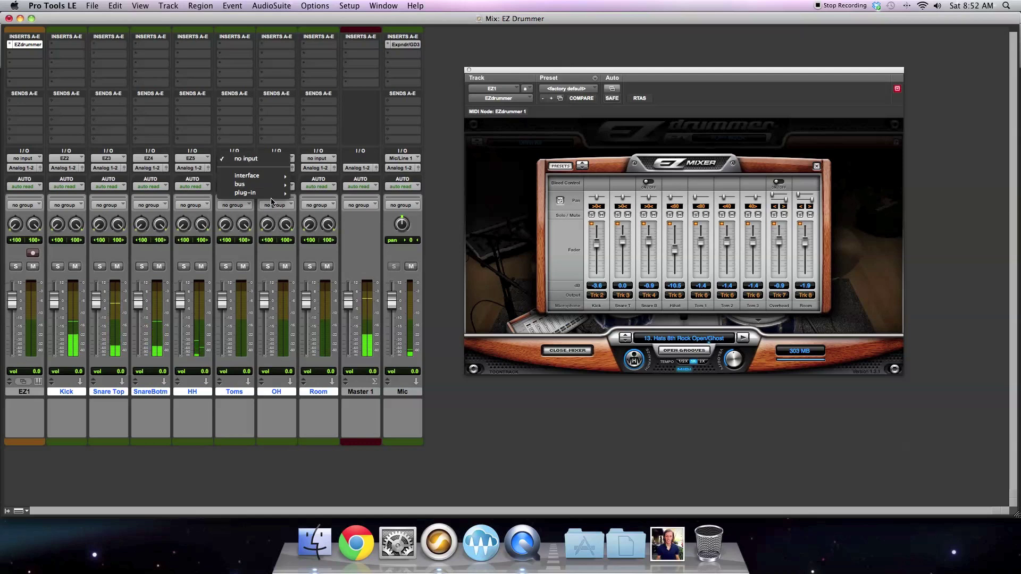
mouse_move(269, 194)
mouse_move(381, 193)
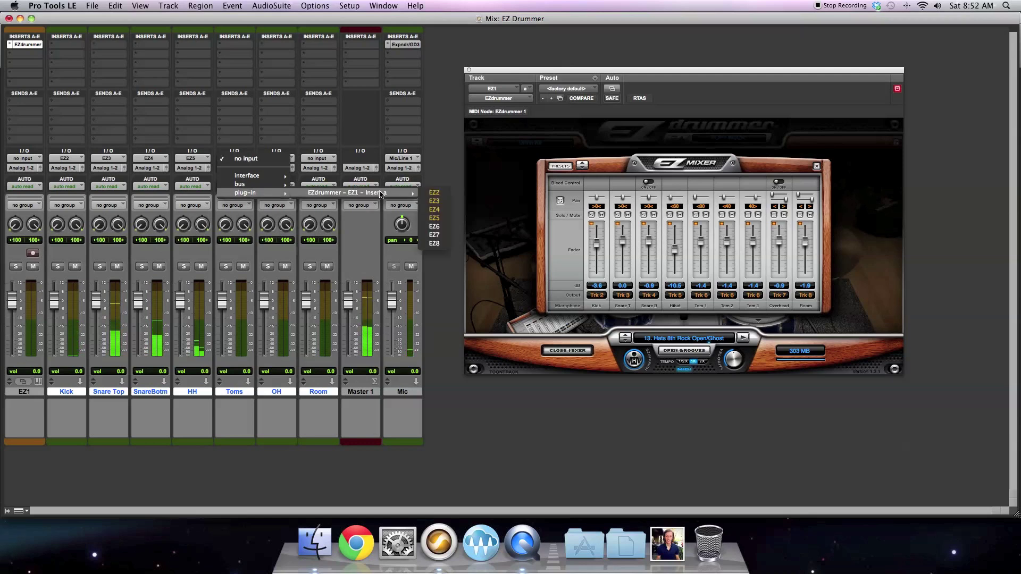
click(434, 226)
click(277, 159)
mouse_move(291, 192)
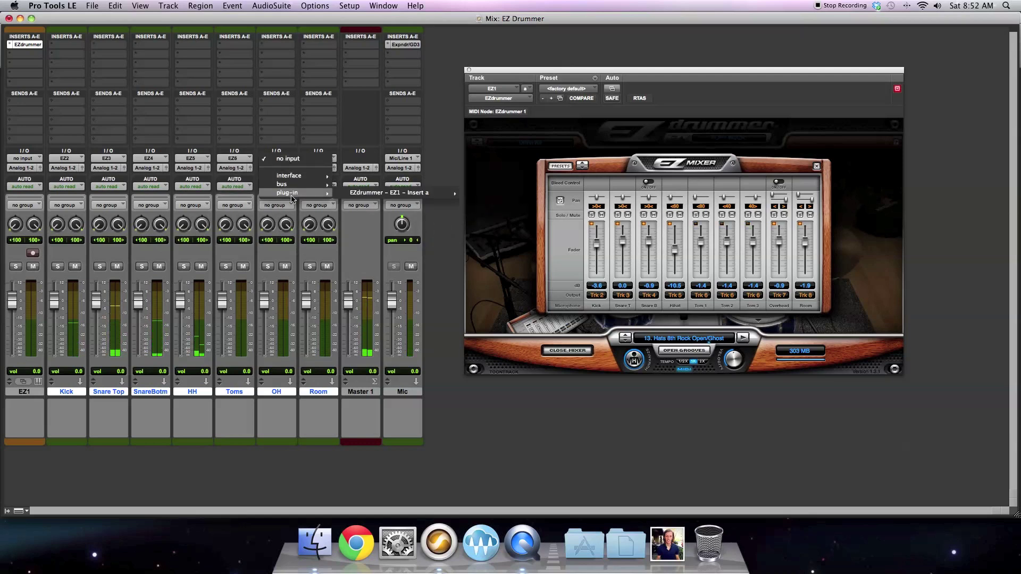
mouse_move(393, 193)
click(477, 235)
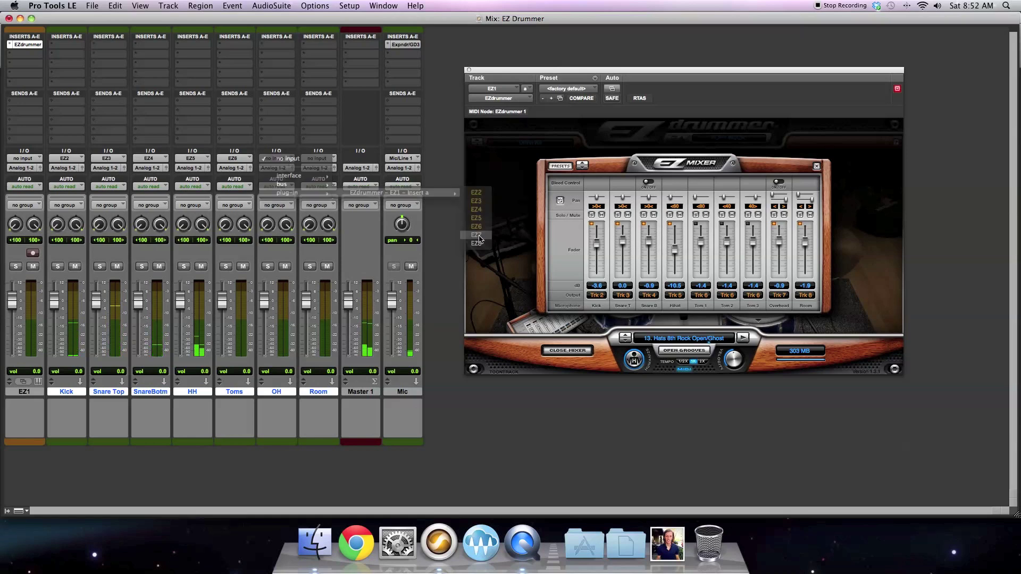
- Set the Room track's input to the EZdrummer plug-in output EZ8
click(317, 159)
mouse_move(329, 193)
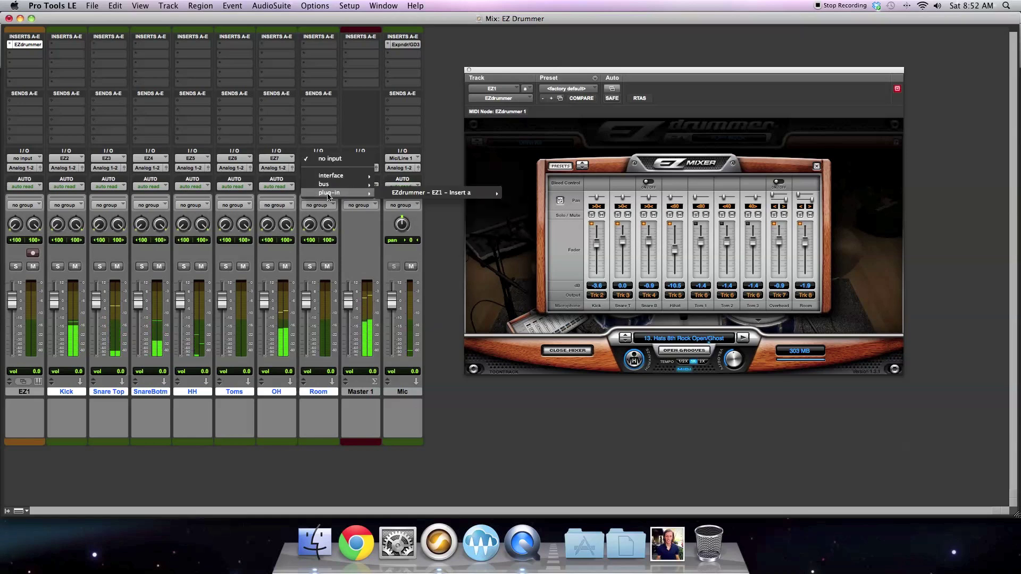
mouse_move(436, 193)
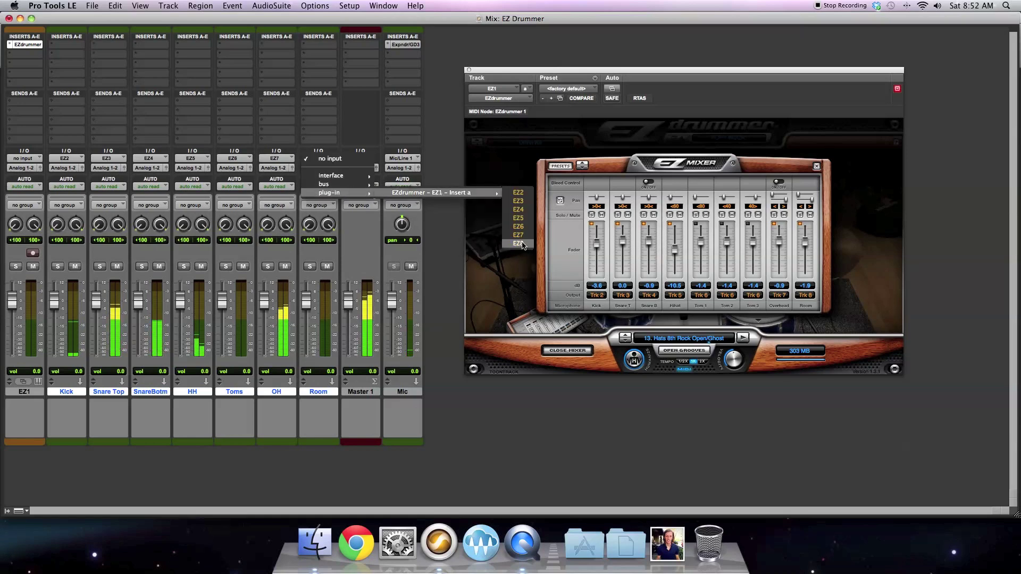
click(518, 244)
- Lower the OH track's volume to -2.2 dB and Room's to -8.6 dB, and briefly solo the Room, OH and HH tracks
mouse_move(306, 302)
mouse_down()
mouse_move(308, 314)
mouse_move(262, 303)
mouse_move(306, 320)
mouse_up()
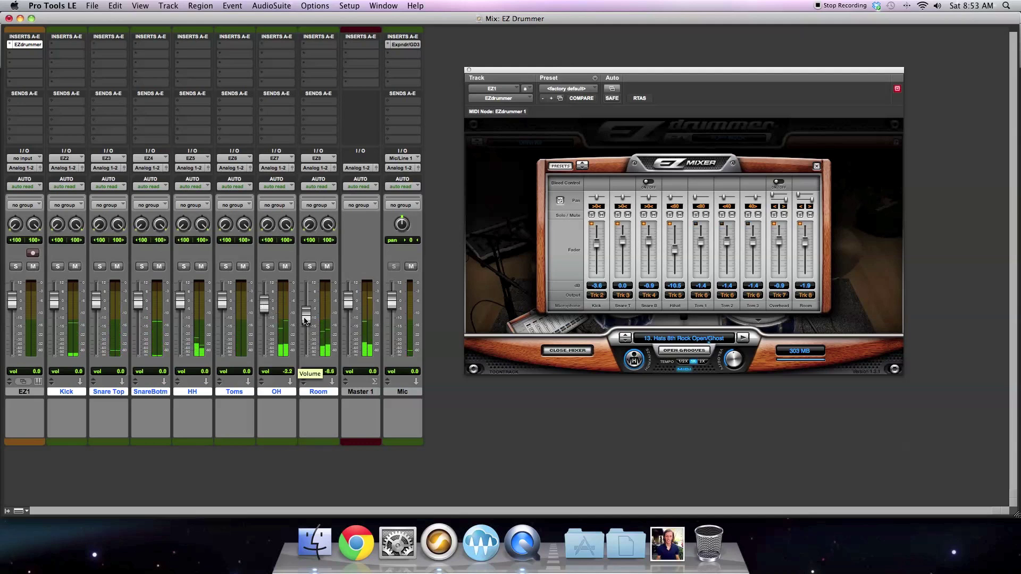
click(310, 267)
click(267, 267)
click(183, 267)
click(268, 267)
click(310, 266)
click(184, 267)
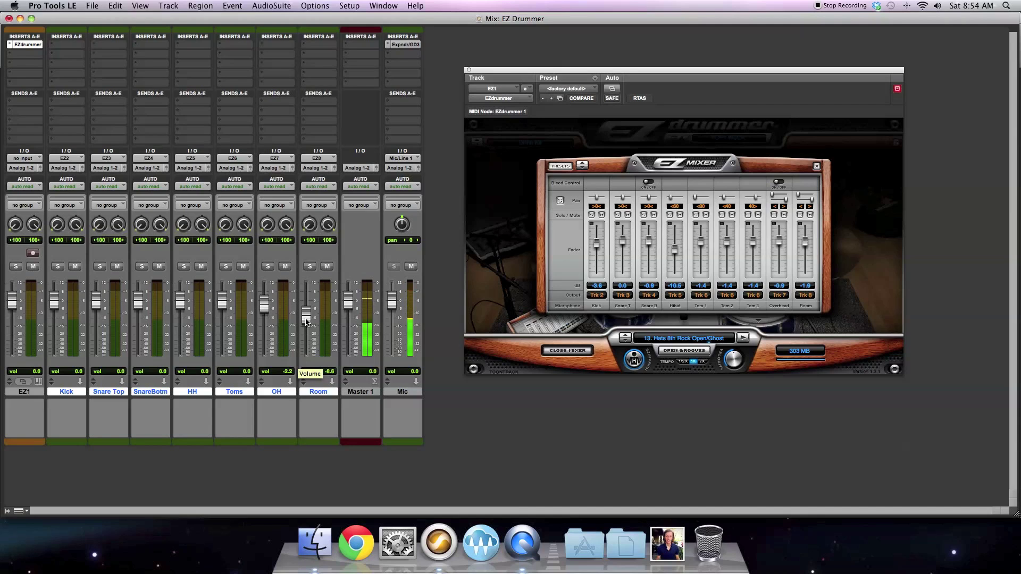
- Raise the Room track's volume fader to -1.2 dB
drag(307, 319, 306, 312)
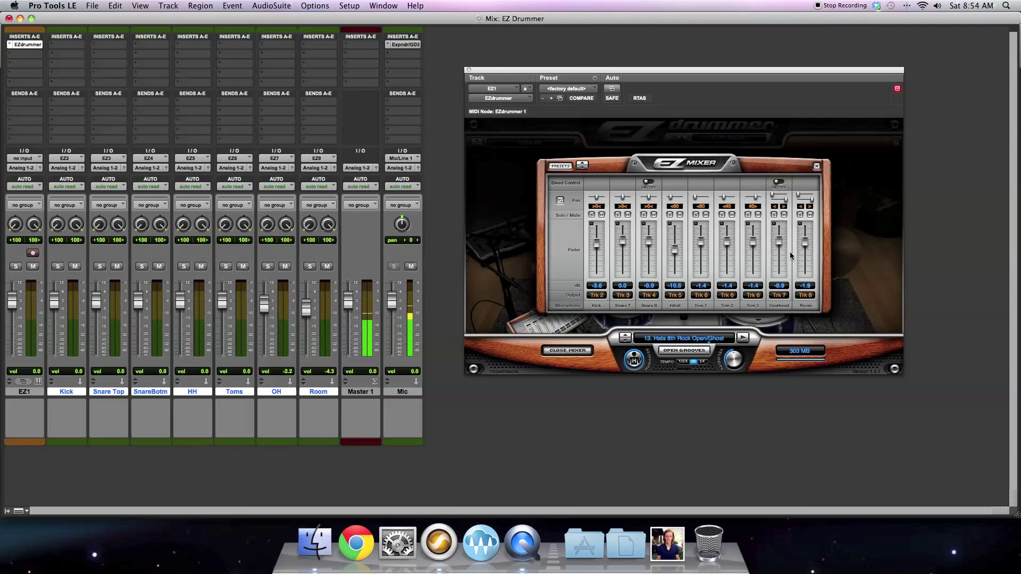
mouse_move(306, 310)
mouse_down()
mouse_move(306, 319)
mouse_move(306, 308)
mouse_up()
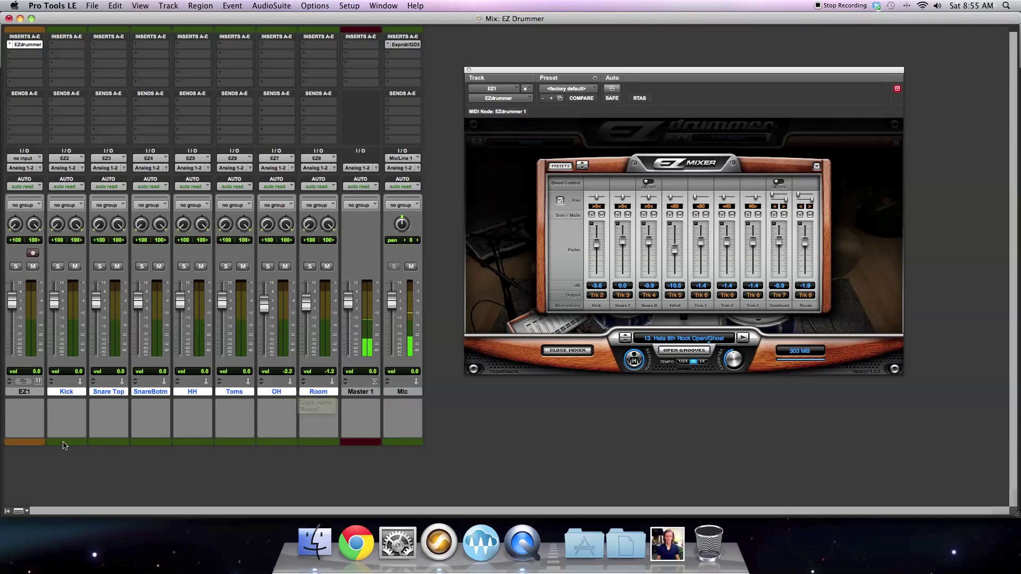
- Duplicate the EZ1 instrument track once with all its data and move the duplicate between the Room and Master 1 tracks
key(super+equal)
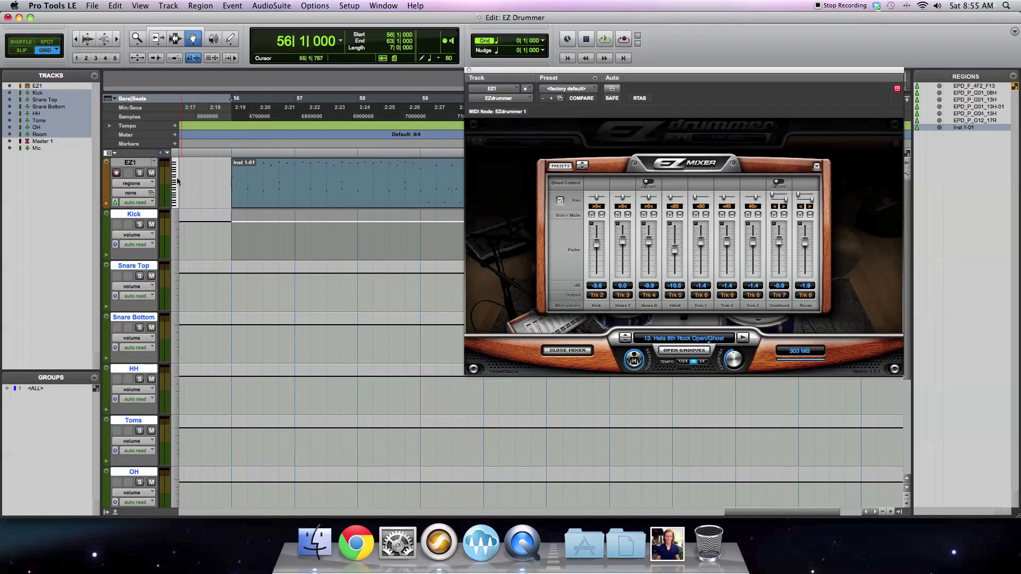
click(139, 164)
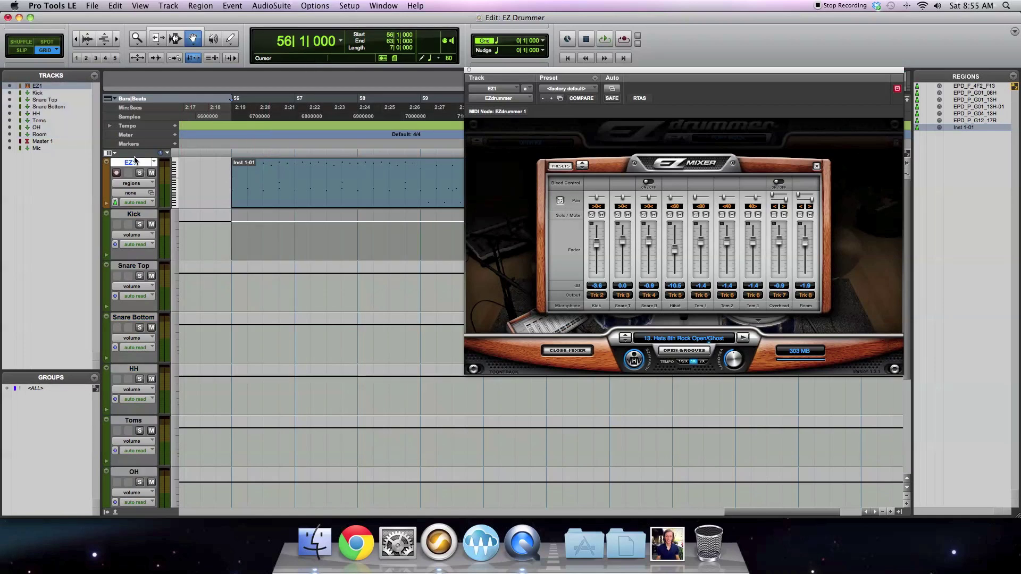
right_click(136, 163)
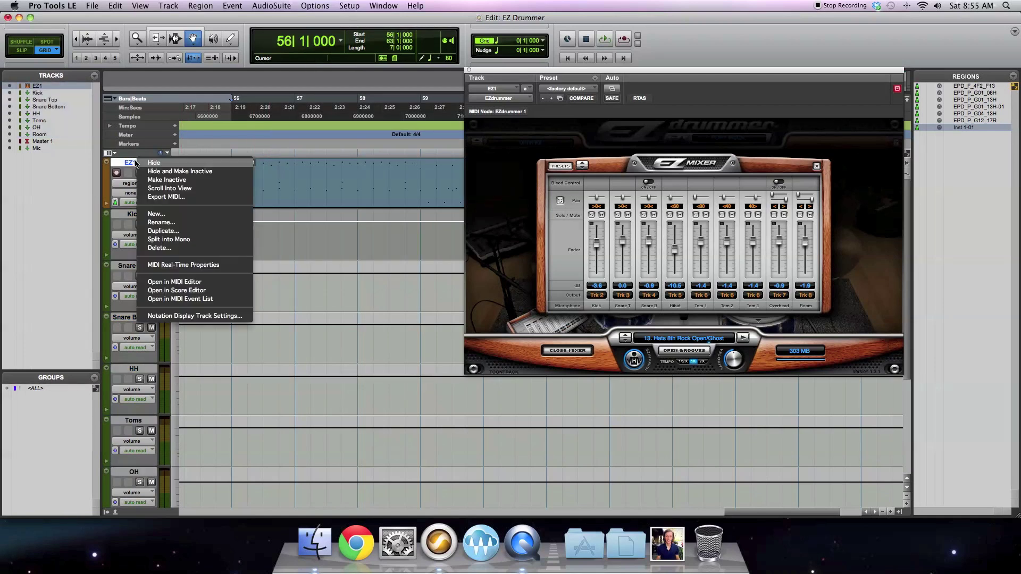
click(165, 232)
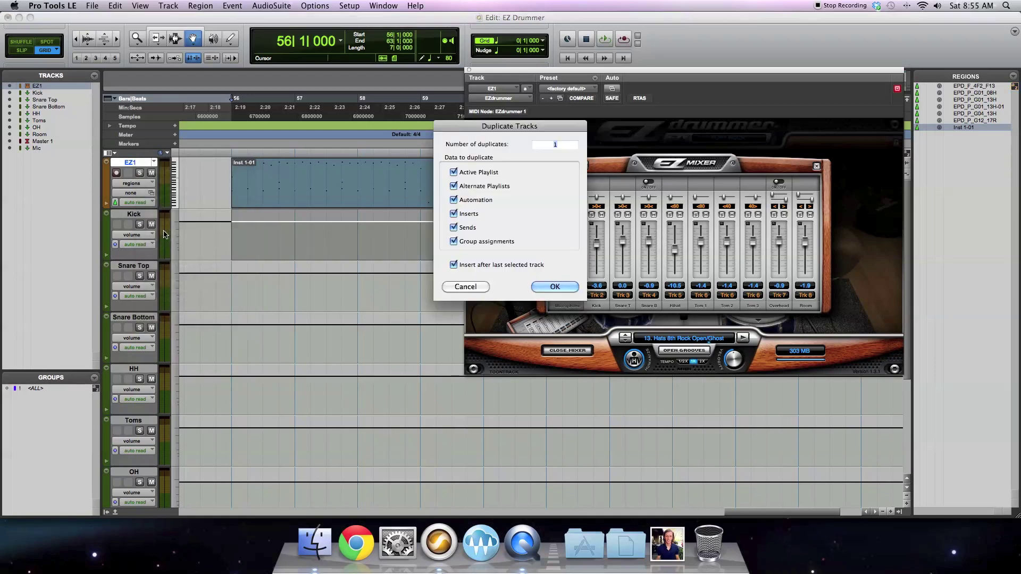
click(556, 287)
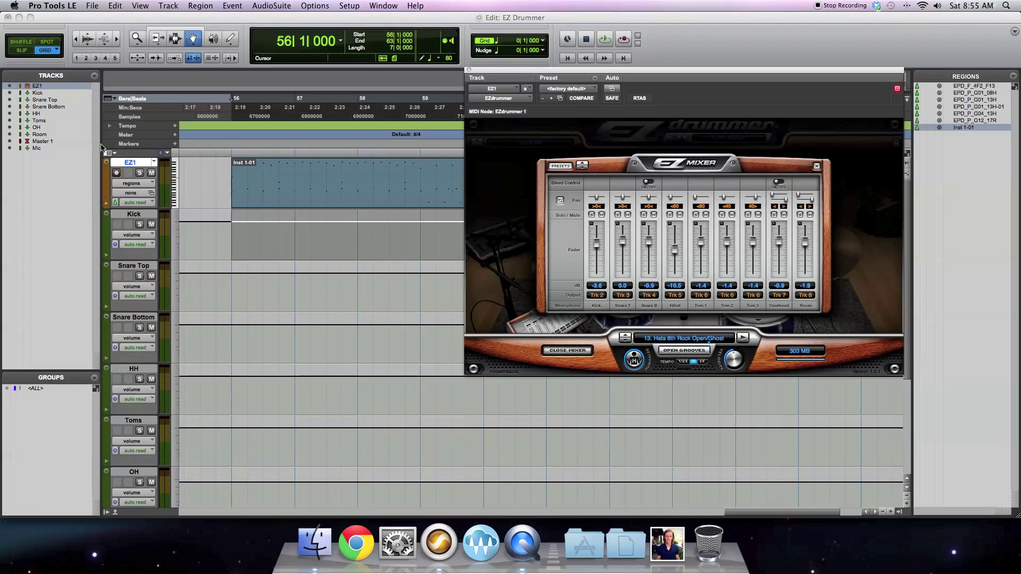
drag(135, 224, 162, 473)
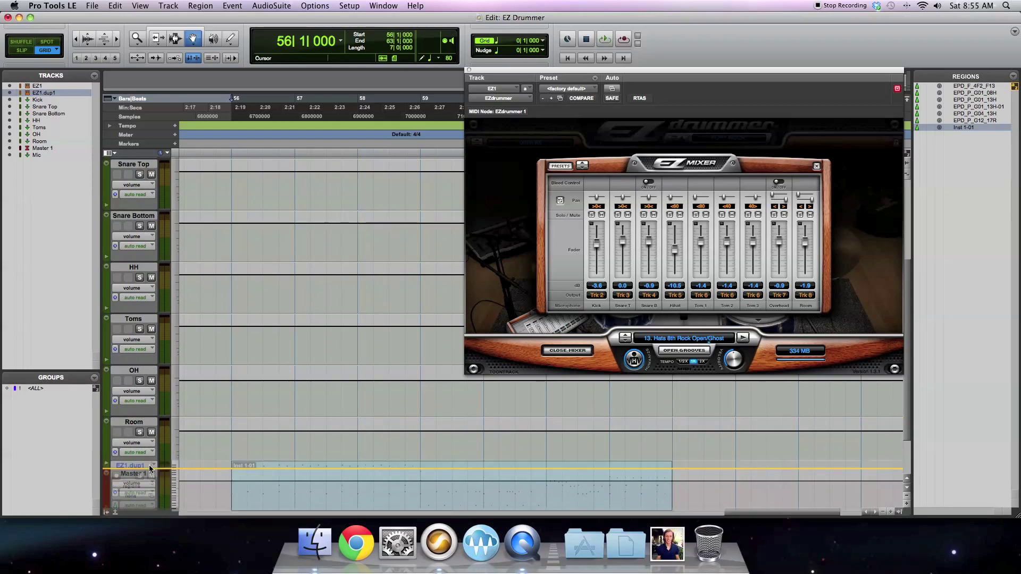
- Rename the duplicated instrument track as EZ Dry
double_click(133, 422)
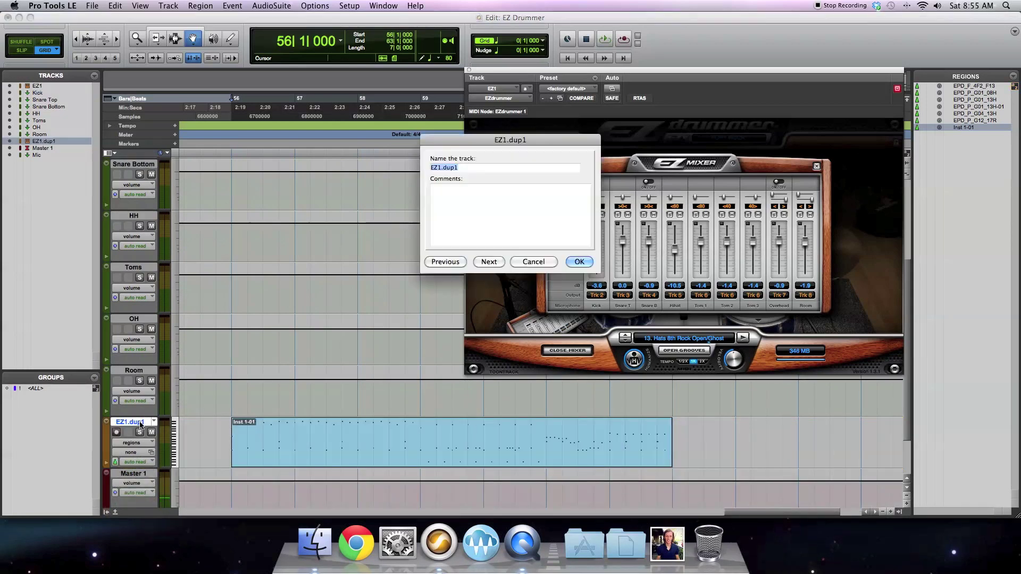
click(467, 166)
key(BackSpace)
key(BackSpace)
text(Dry)
key(Return)
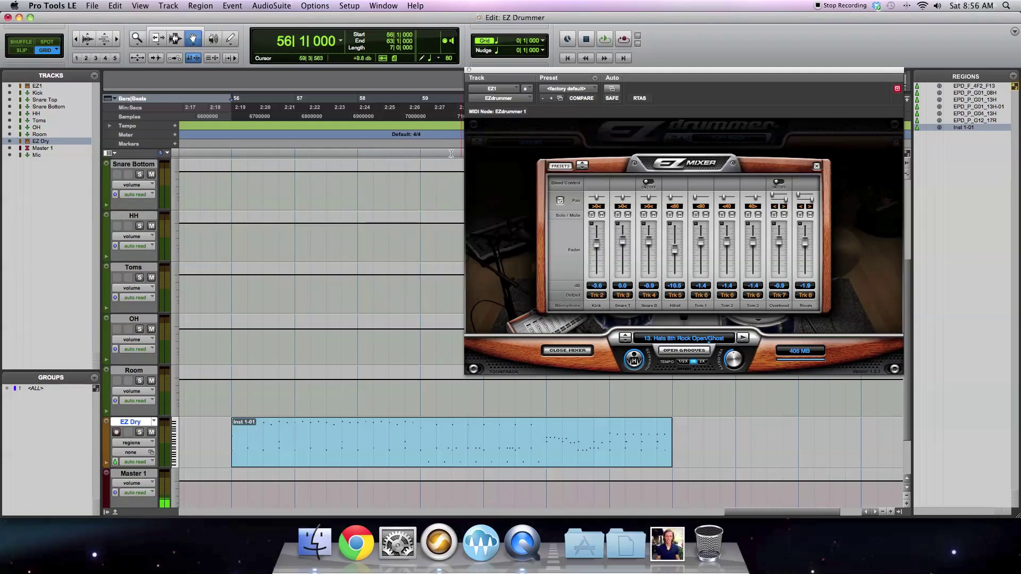
- Rename the original EZ1 instrument track as EZ Amb
scroll(285, 264, up, 5)
double_click(140, 163)
click(477, 169)
key(BackSpace)
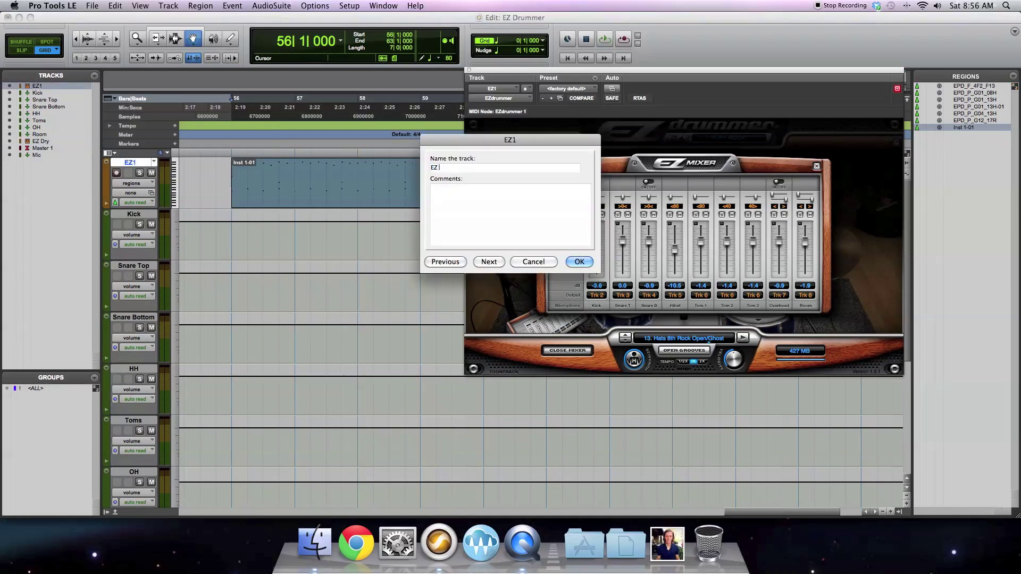
text(Amb)
key(Return)
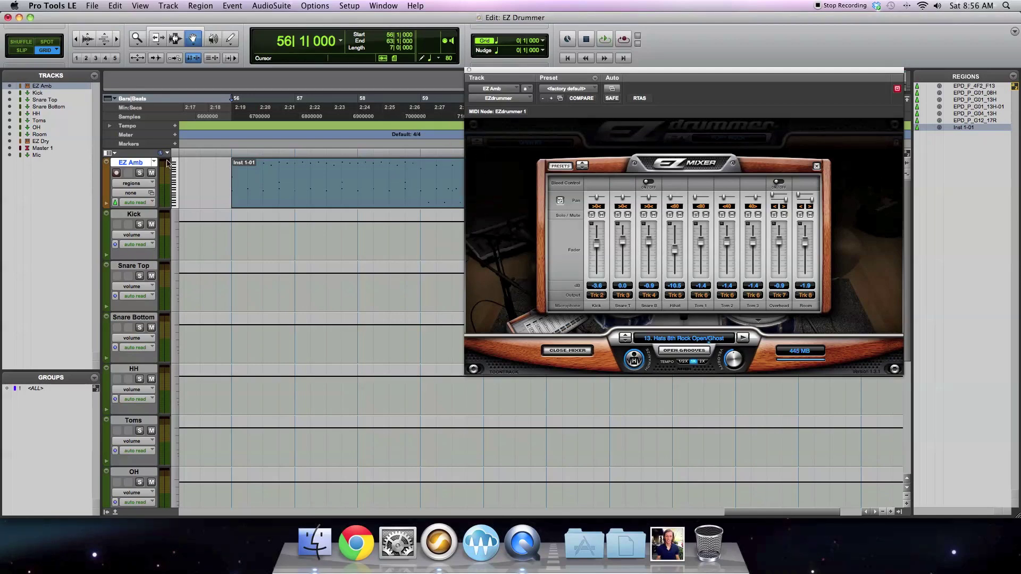
- In the Mix window, move the Kick and HH tracks to sit directly after the EZ Dry track
key(super+equal)
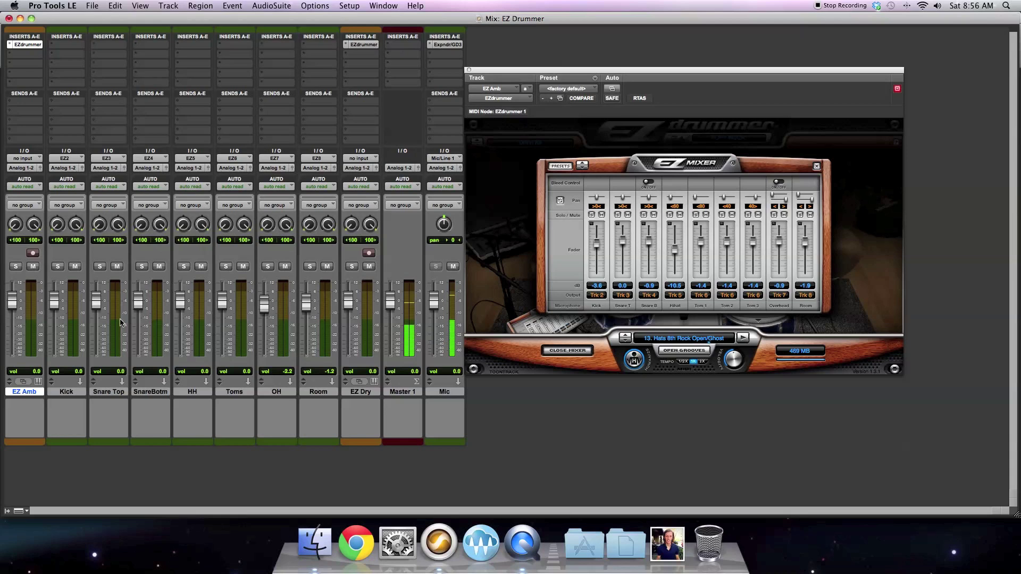
drag(67, 392, 372, 398)
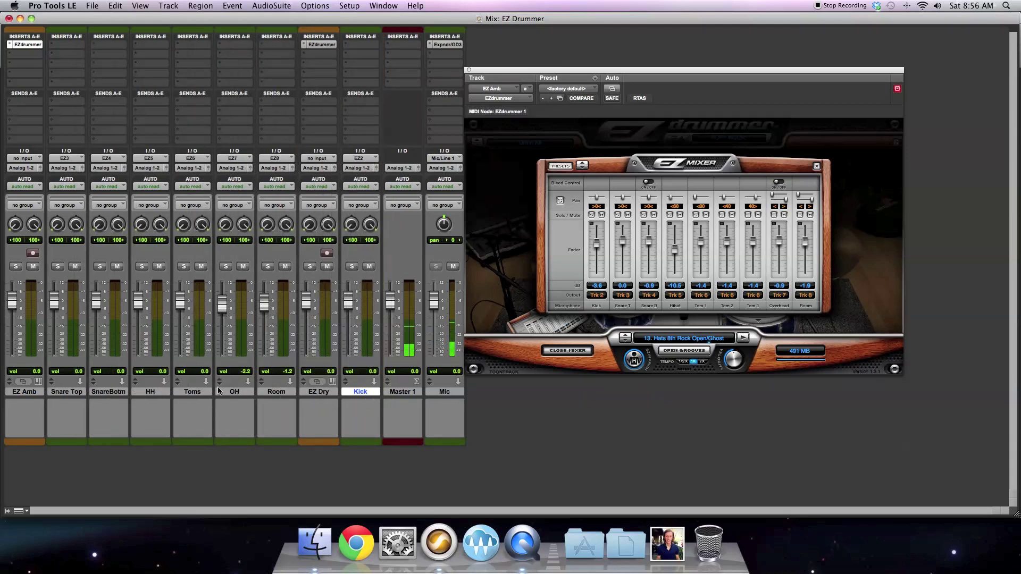
drag(151, 398, 370, 403)
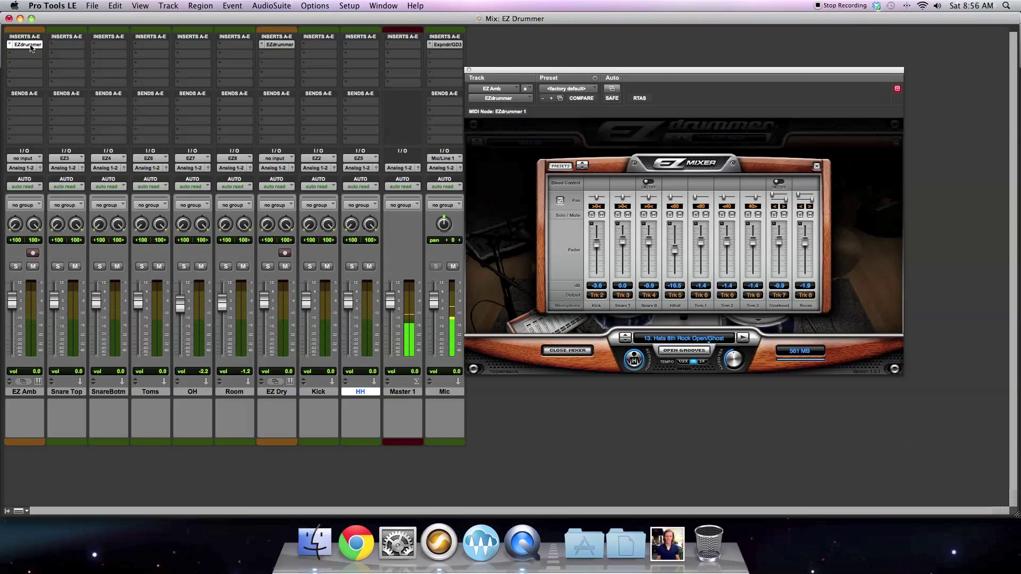
- Reopen EZdrummer on the EZ Amb track and set the kit's hats to None
click(27, 45)
click(28, 45)
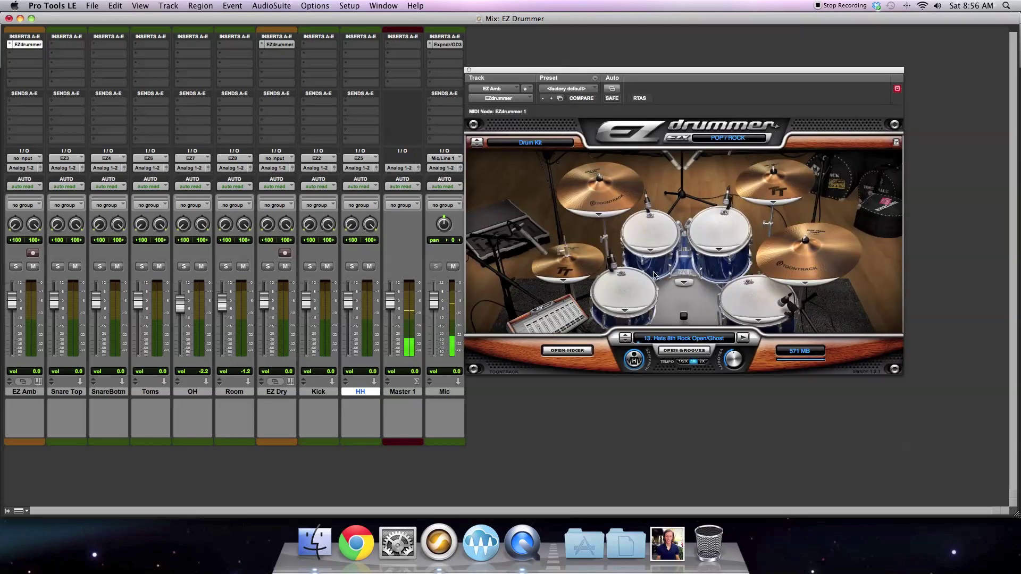
click(562, 282)
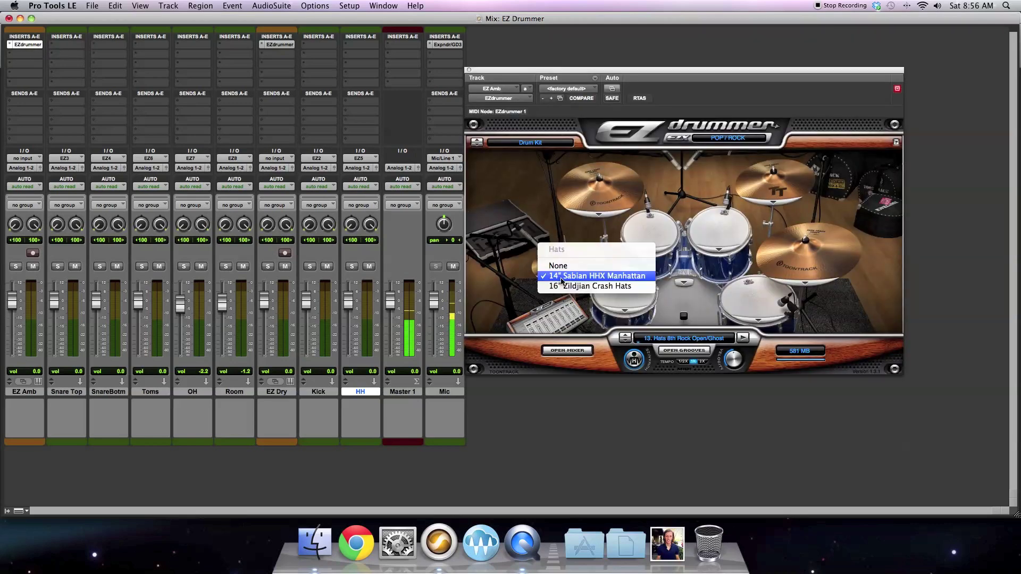
click(568, 266)
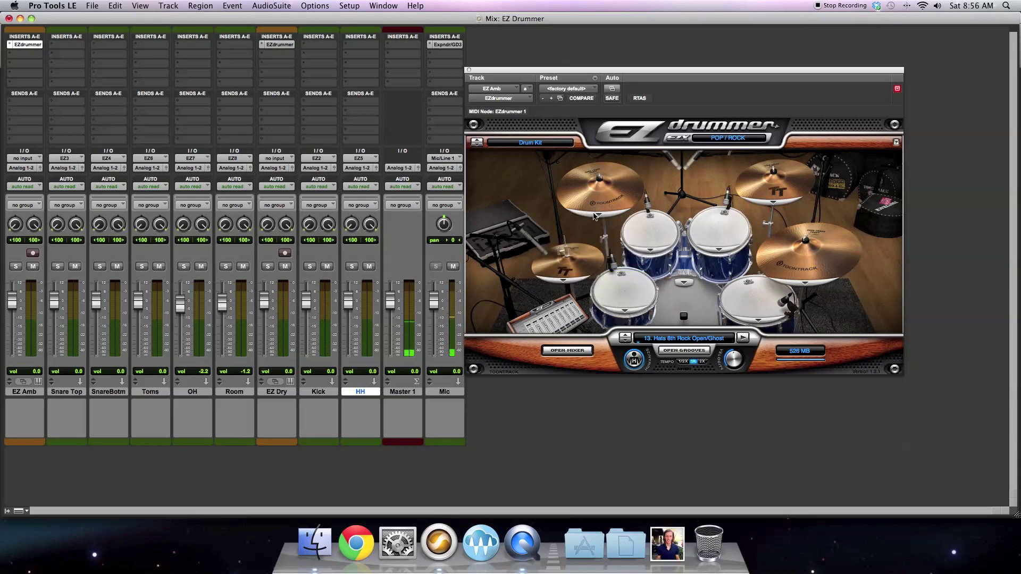
- Set the crash cymbals and the ride in the EZ Amb drum kit to None
click(594, 216)
click(588, 243)
click(779, 207)
click(805, 289)
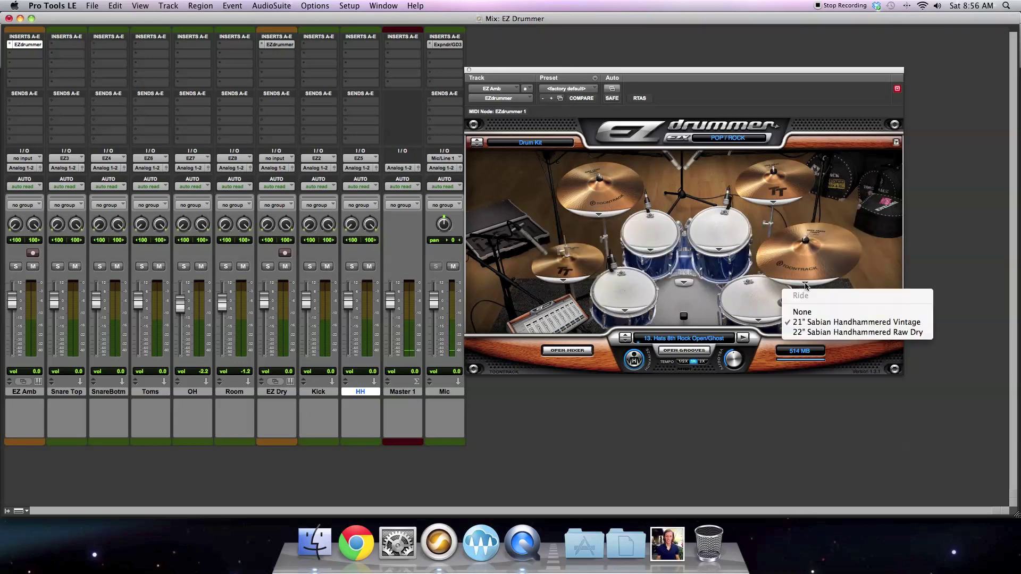
click(803, 313)
- Audition the kick drum in the EZ Amb kit and set it to None
click(697, 294)
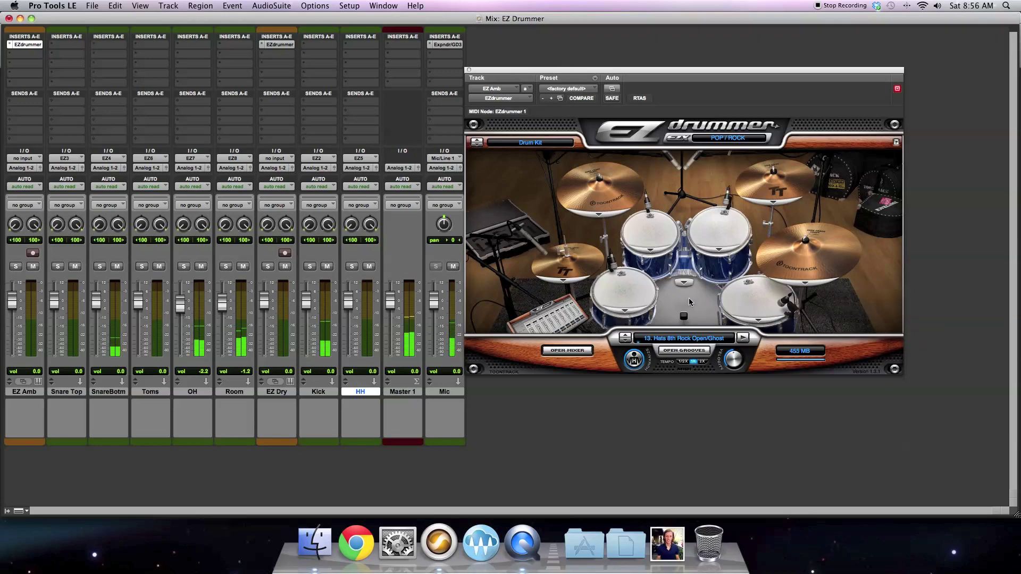
click(684, 282)
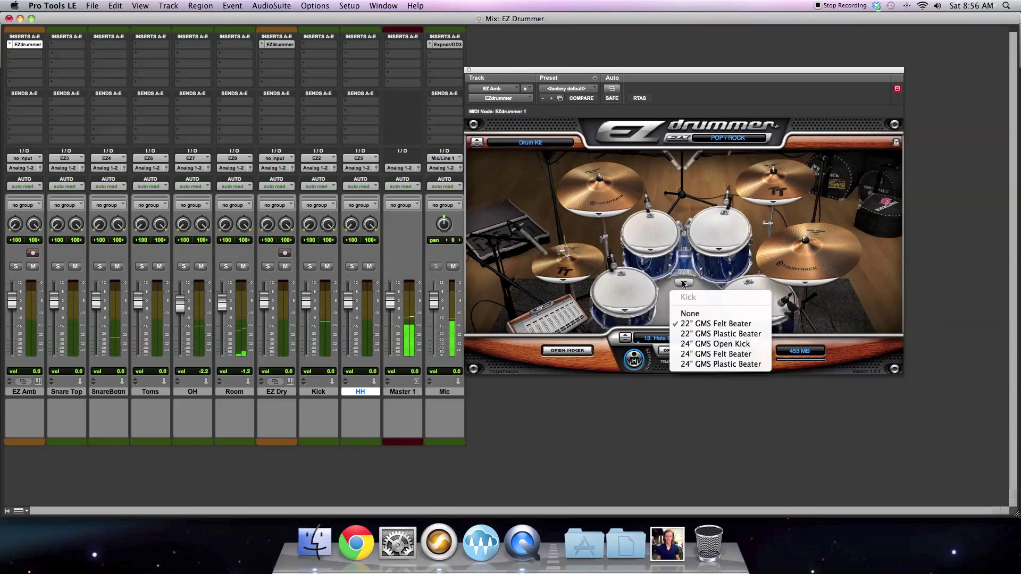
click(697, 314)
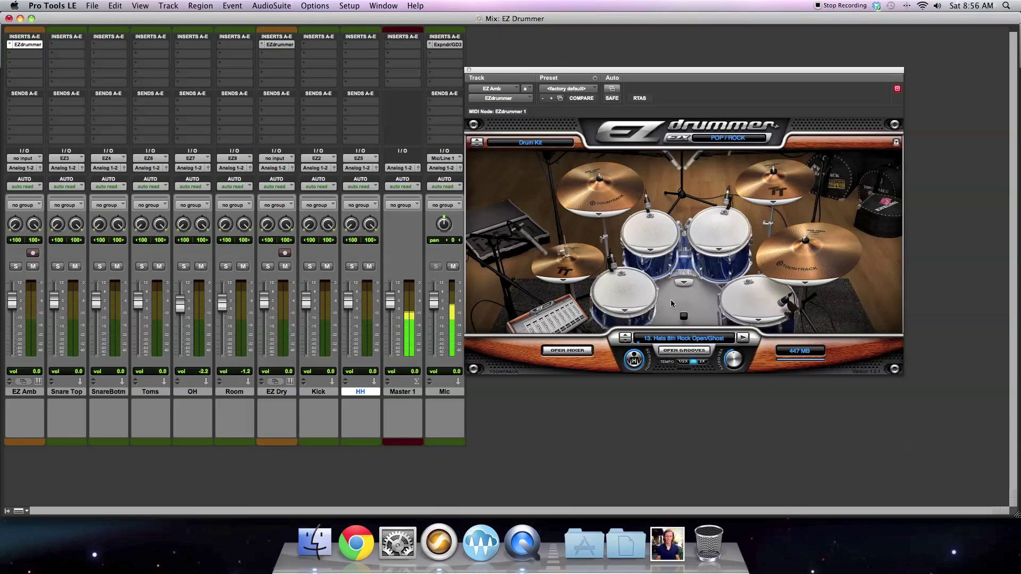
- Audition the snare and the toms that remain in the EZ Amb drum kit
click(620, 291)
click(720, 239)
click(755, 297)
click(727, 227)
click(661, 232)
click(632, 287)
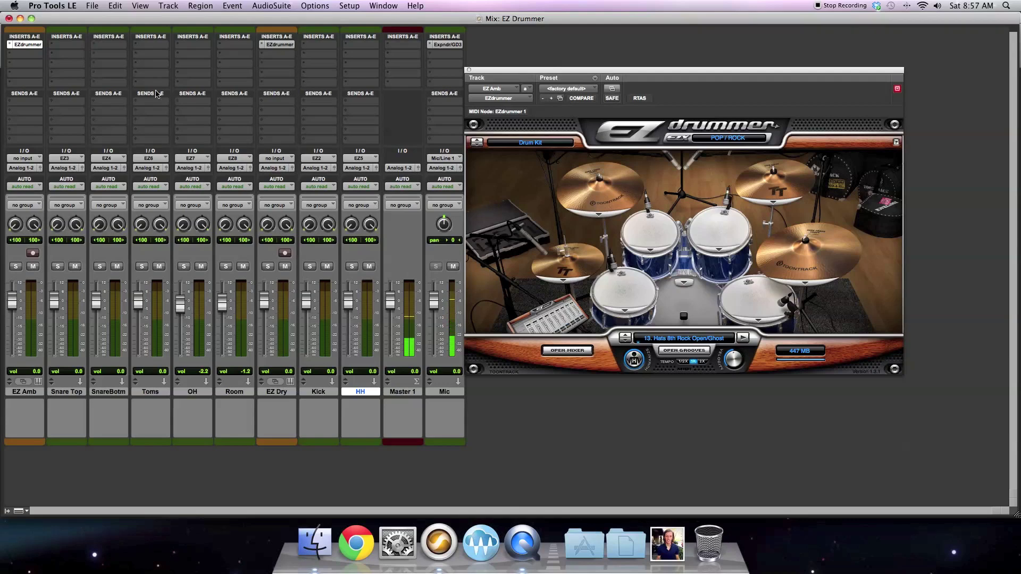
- Open EZdrummer on the EZ Dry track and set the kit's snare to None
click(277, 45)
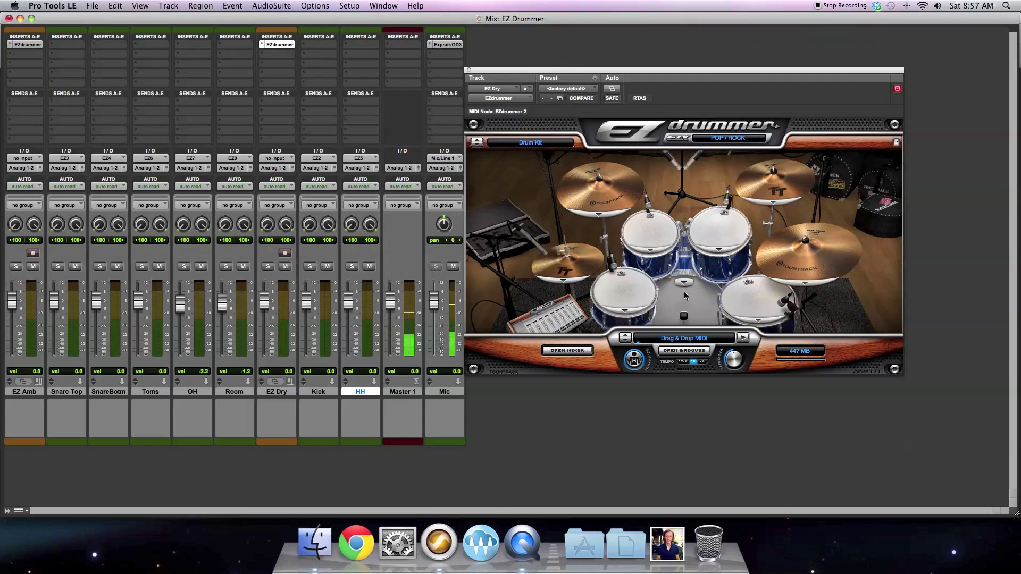
click(624, 312)
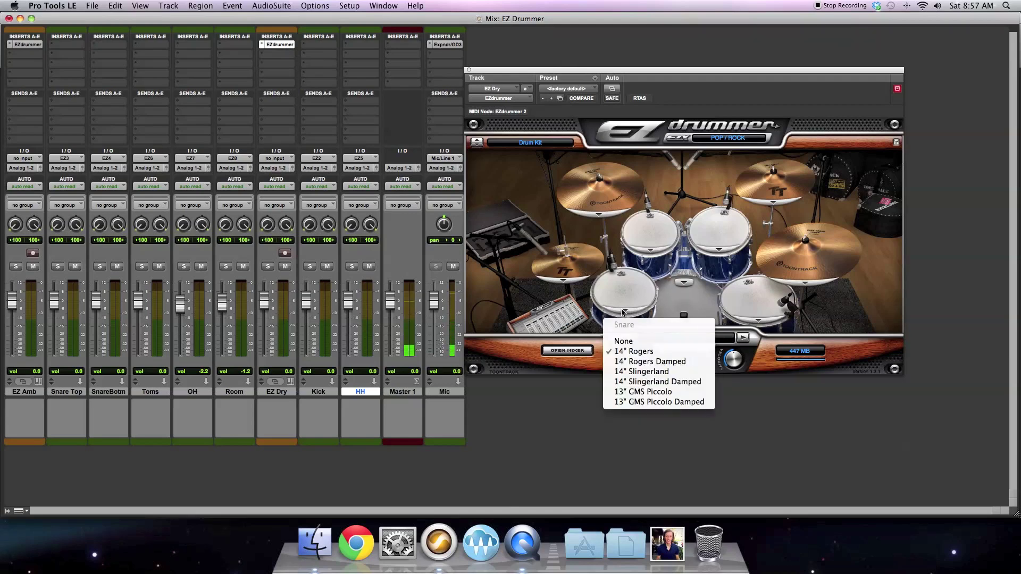
click(640, 338)
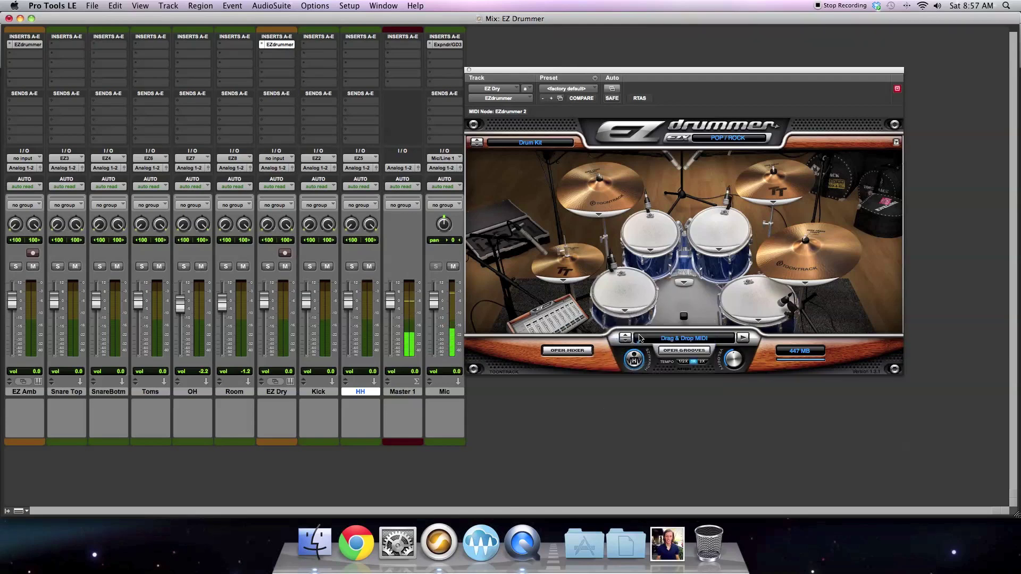
- Set both rack toms and the floor tom in the EZ Dry drum kit to None
click(653, 252)
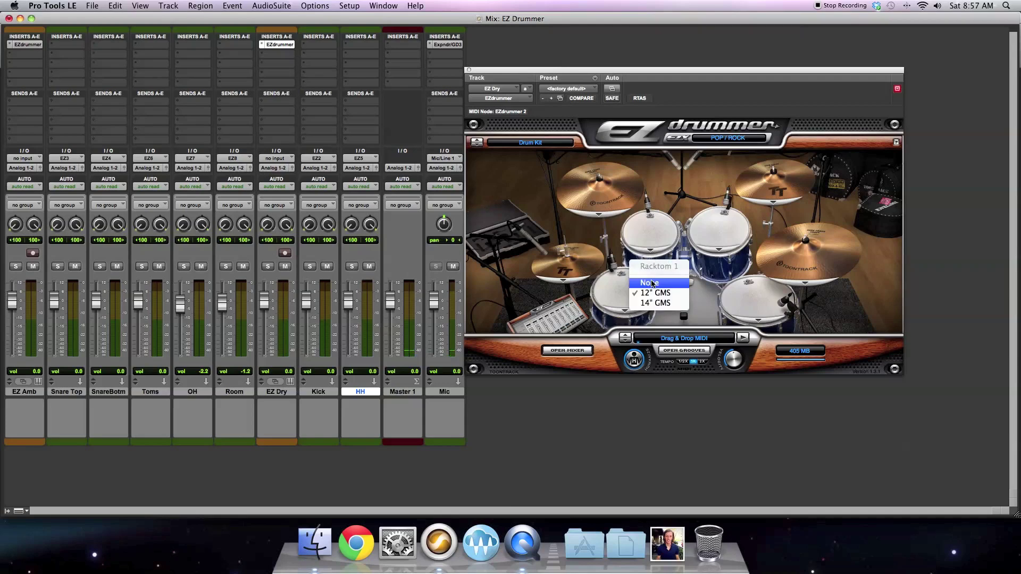
click(686, 283)
click(718, 260)
click(707, 283)
click(758, 321)
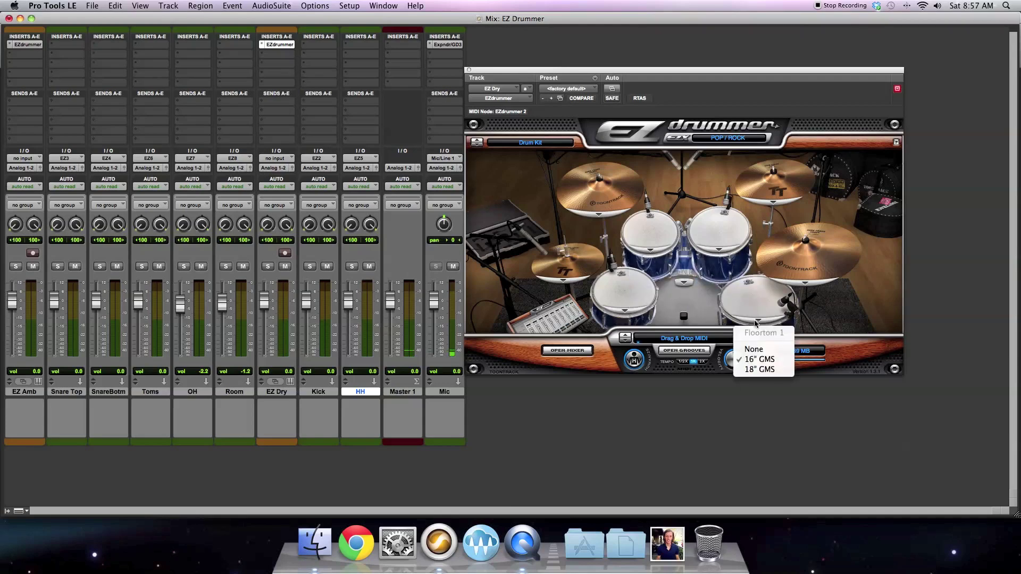
click(764, 350)
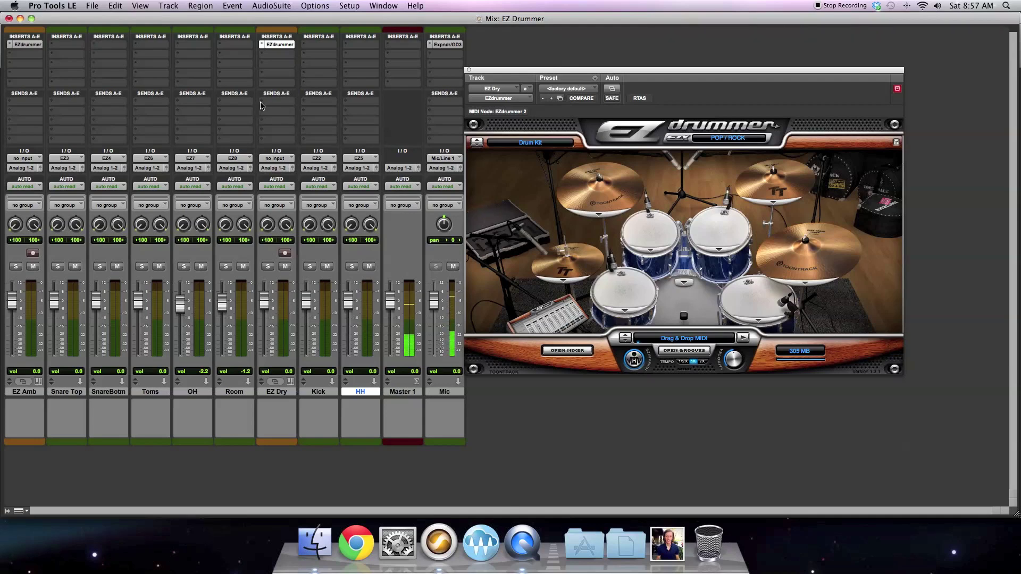
- Show EZdrummer's mixer on EZ Dry and set the Kick track's input to the EZ Dry plug-in's EZ2 output
click(577, 352)
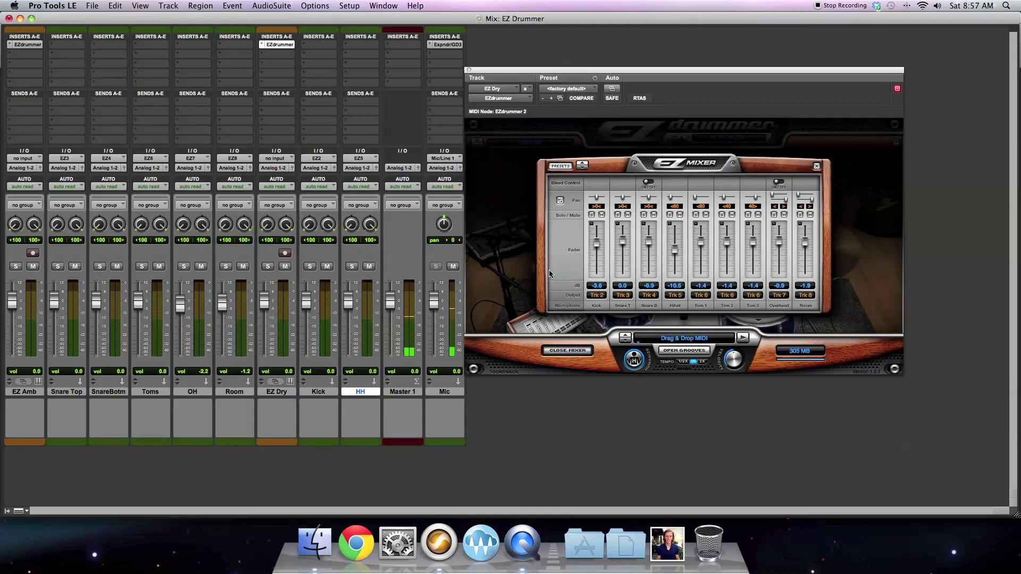
click(327, 393)
click(323, 159)
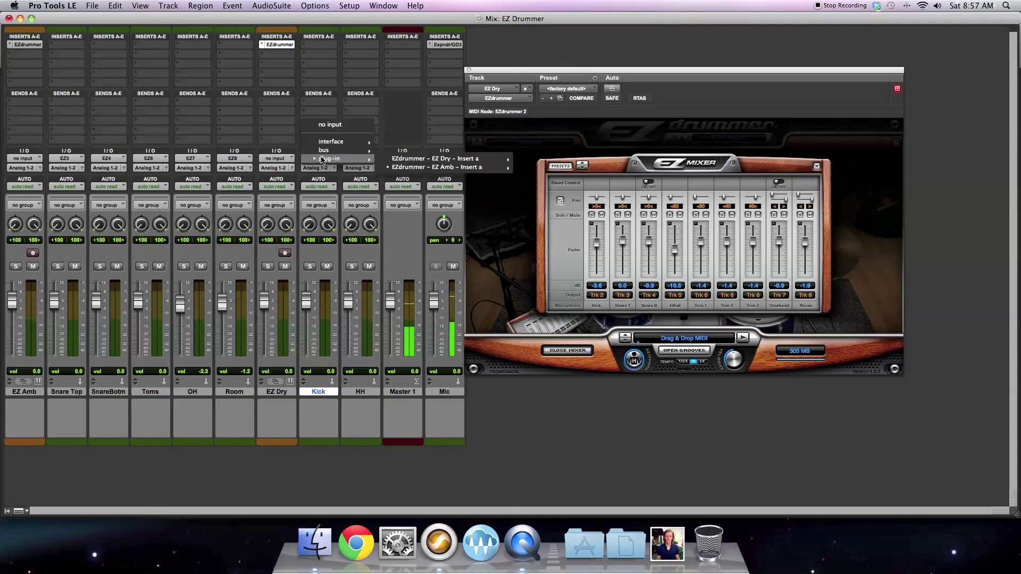
mouse_move(415, 160)
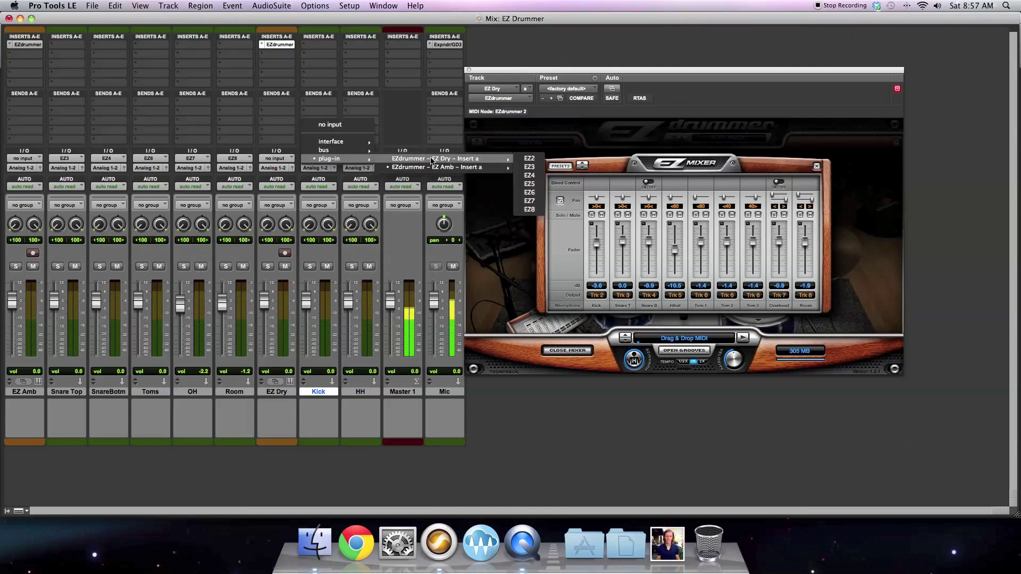
click(523, 159)
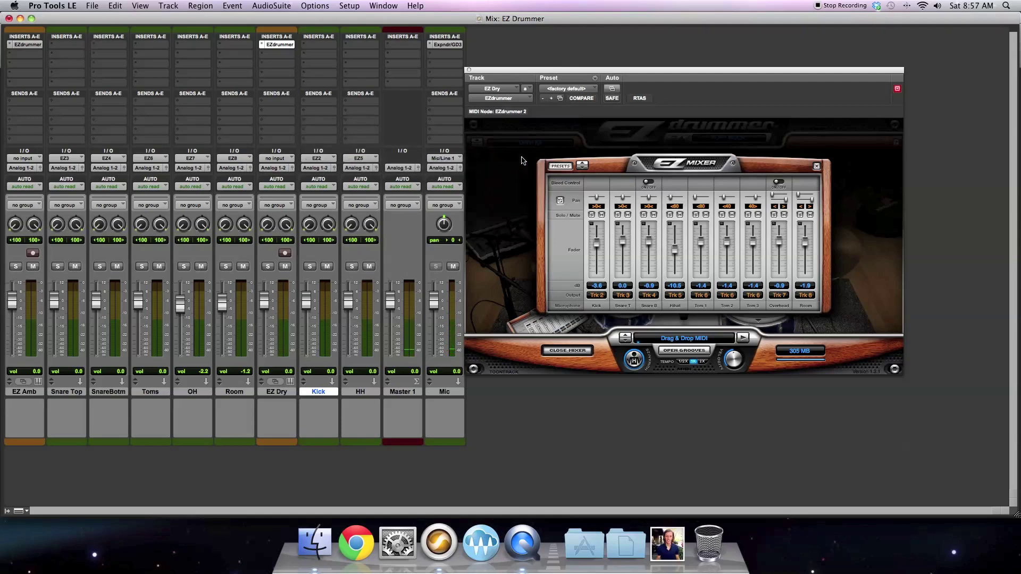
- Set the HH track's input to the EZ5 output of the EZ Dry EZdrummer plug-in
click(360, 159)
mouse_move(362, 160)
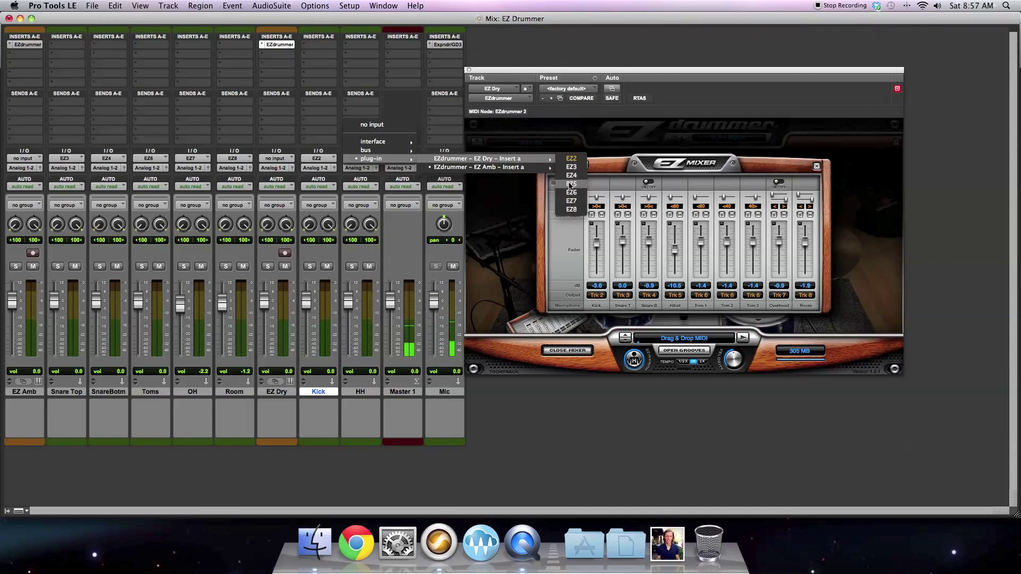
click(571, 185)
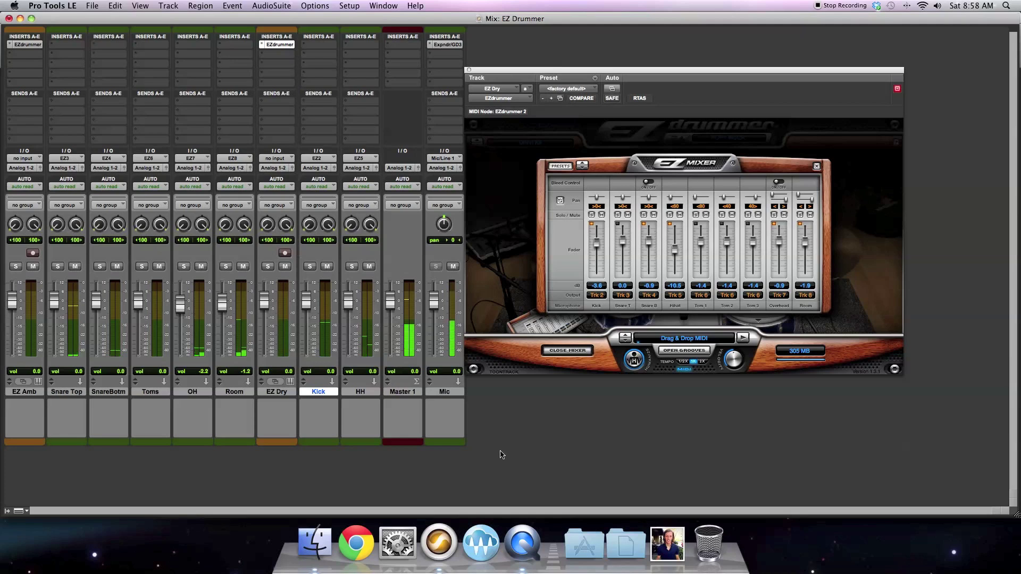
- Create two new stereo Aux Input tracks after the HH track
click(360, 392)
right_click(360, 392)
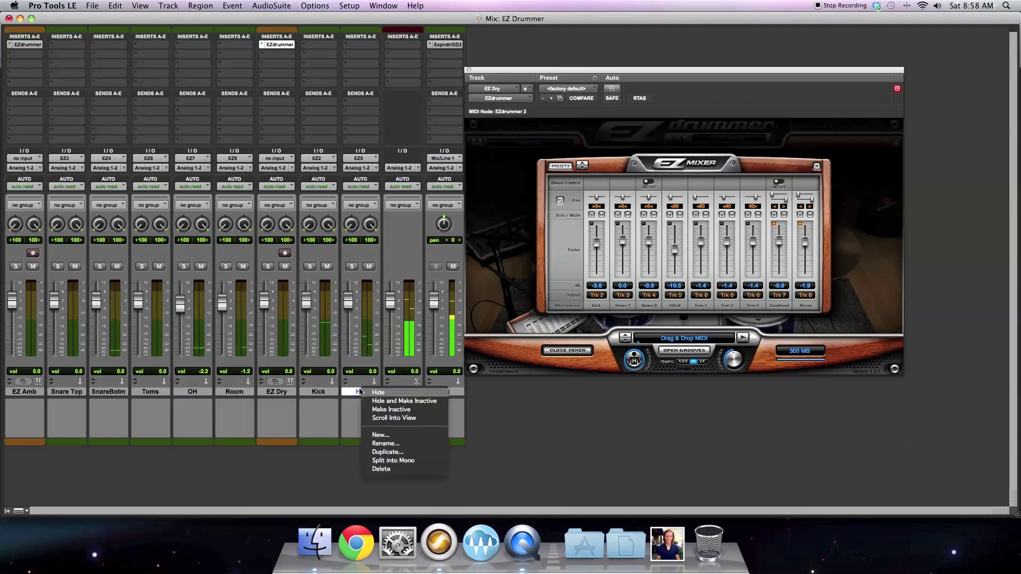
click(380, 435)
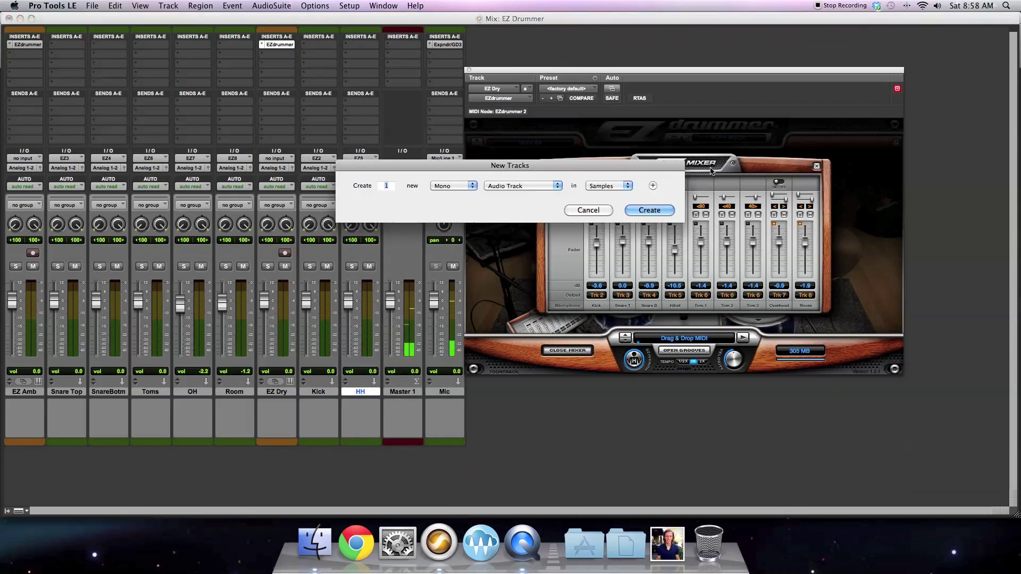
click(462, 187)
click(449, 194)
click(521, 186)
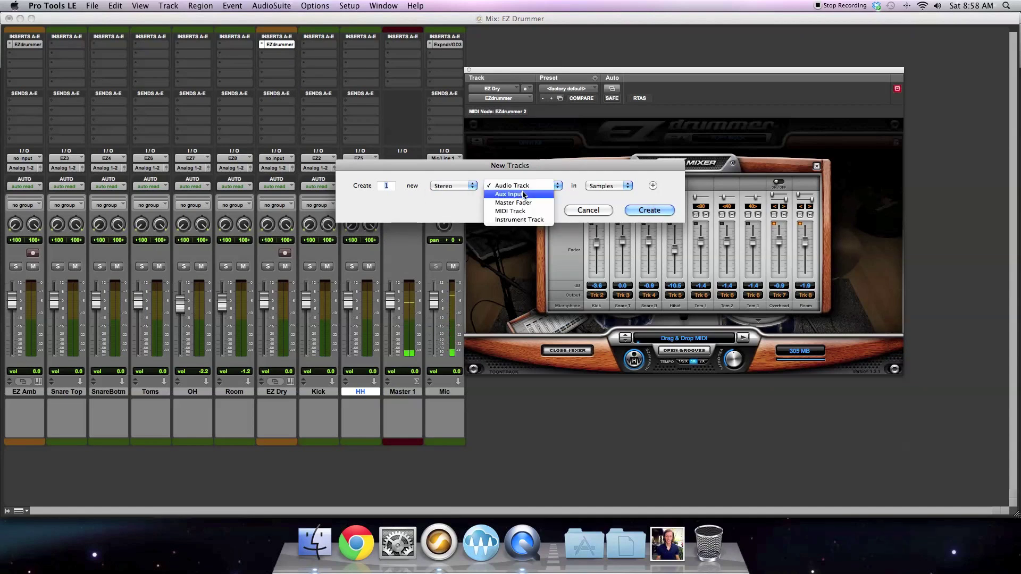
click(524, 195)
text(2)
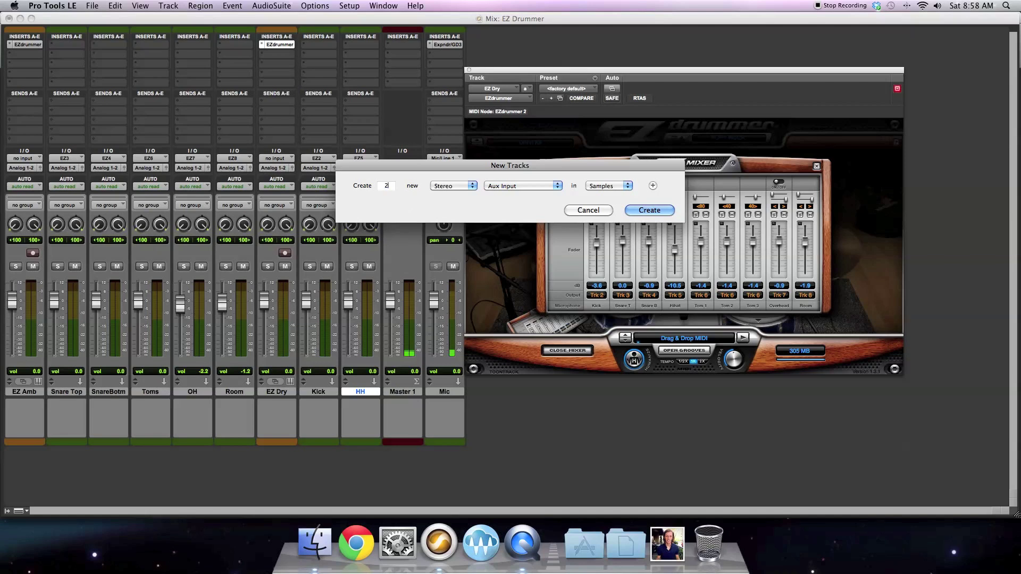
click(650, 211)
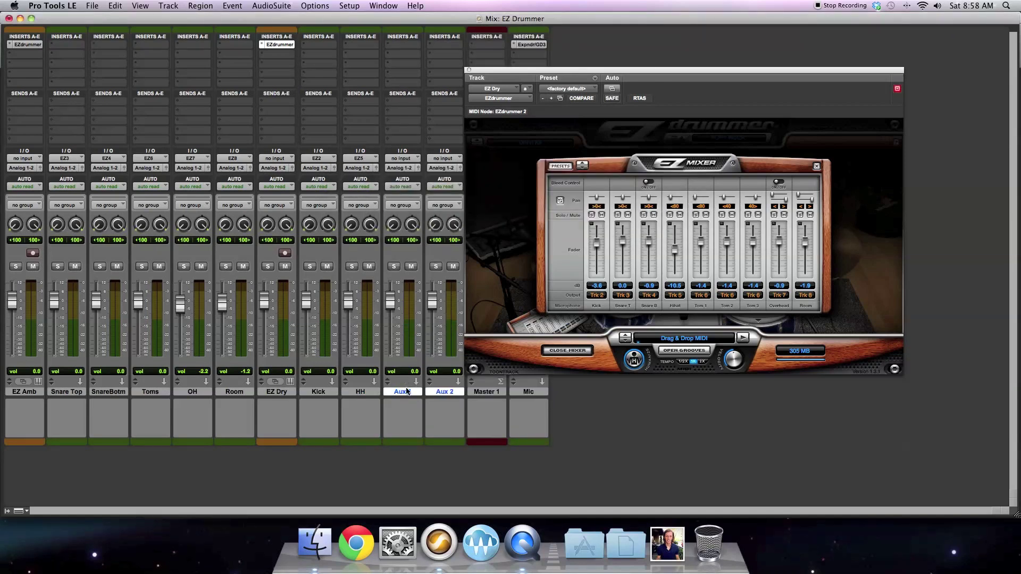
- Rename the two new aux tracks OH Dry and Room Dry
double_click(407, 392)
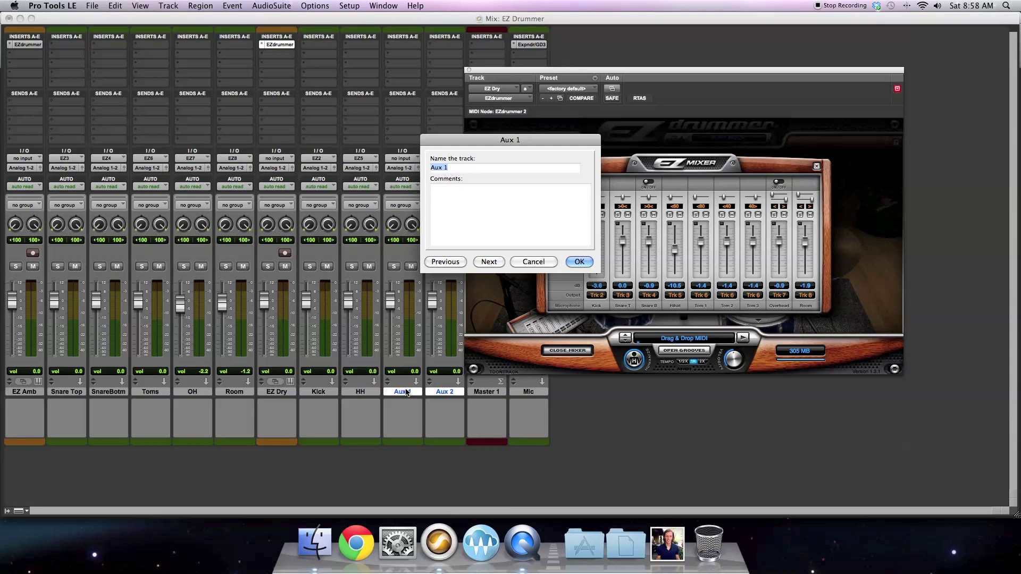
text(OH Dry)
key(super+Right)
text(OH)
text(m Dry)
key(Return)
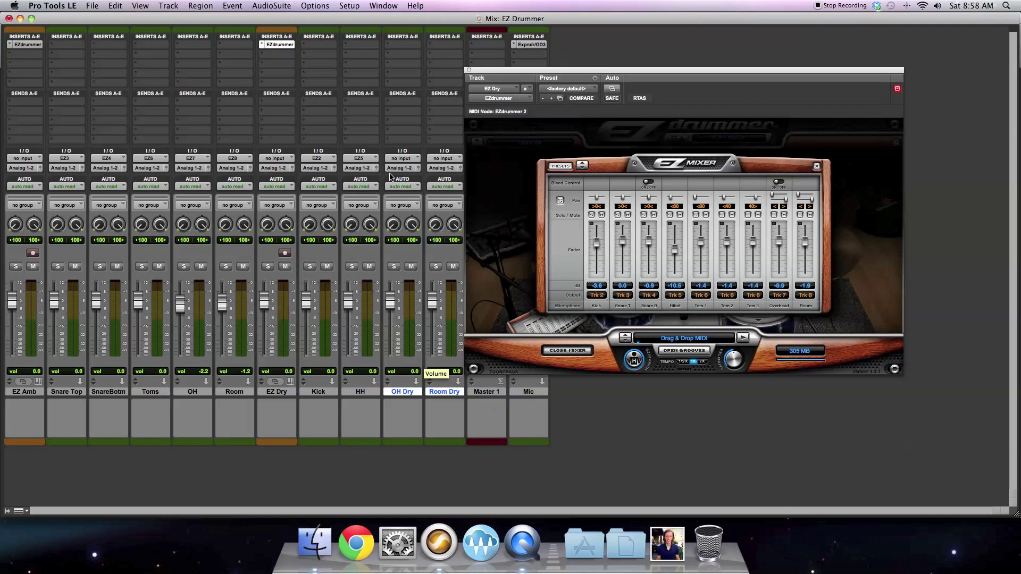
- Set the OH Dry track's input to the EZ7 output of the EZ Dry EZdrummer plug-in
click(401, 159)
mouse_move(408, 195)
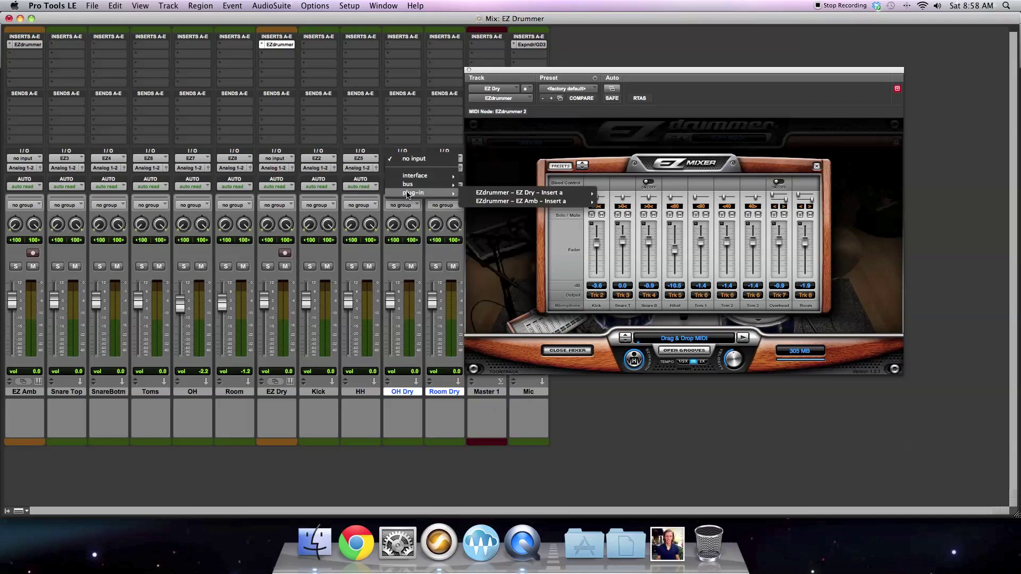
mouse_move(500, 194)
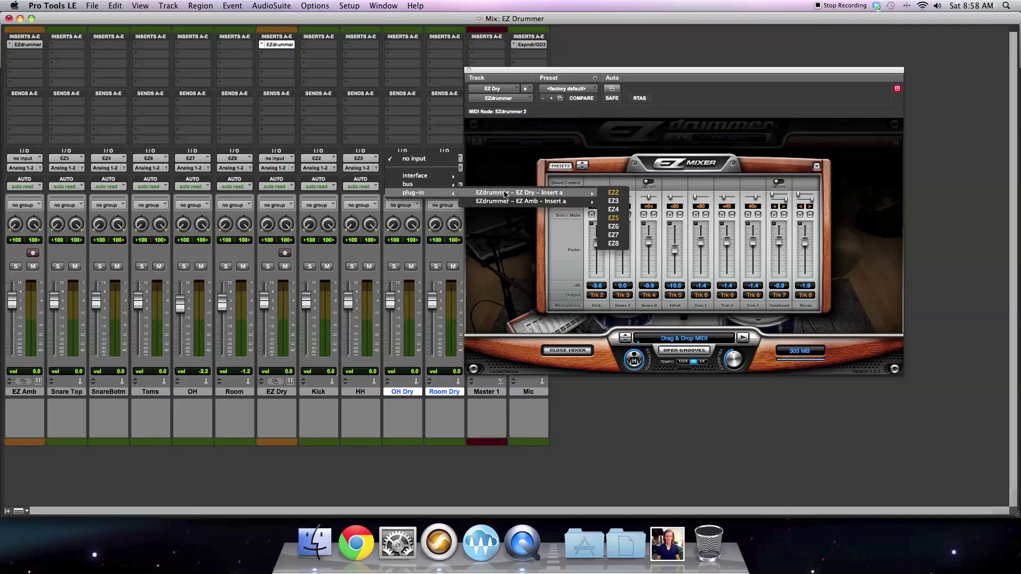
click(619, 237)
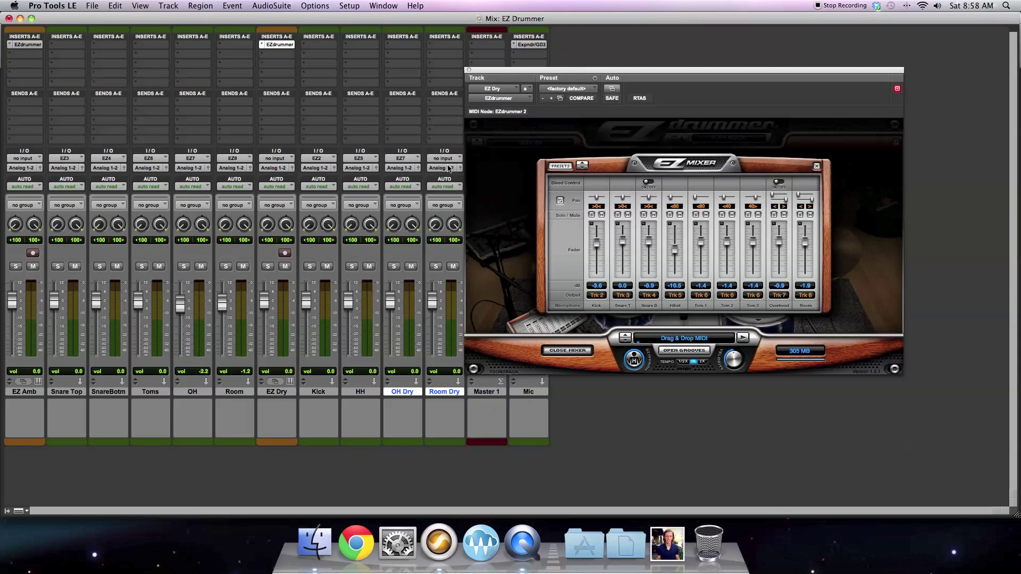
- Set the Room Dry track's input to the EZ8 output of the EZ Dry EZdrummer plug-in
click(443, 159)
mouse_move(462, 194)
mouse_move(612, 196)
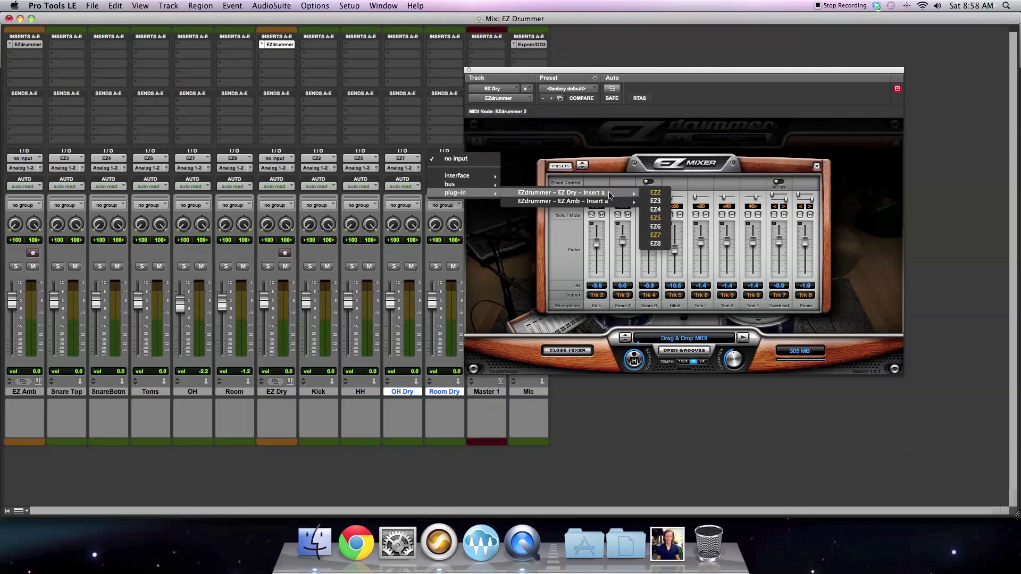
click(656, 244)
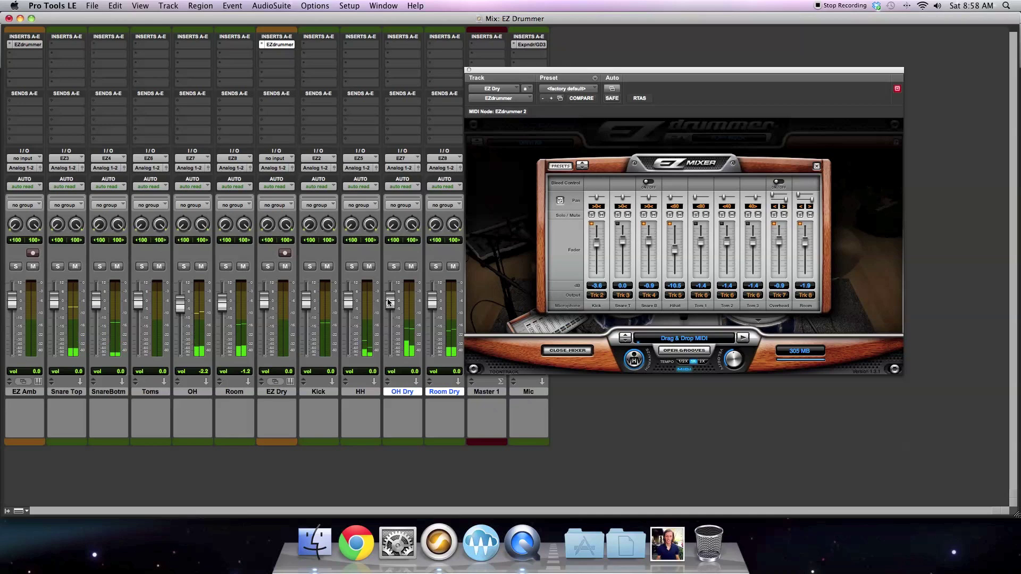
- Balance the dry tracks during playback by lowering HH to about -8.6 dB, OH Dry to -6.2 dB and Room Dry to -14.8 dB
drag(434, 303, 392, 324)
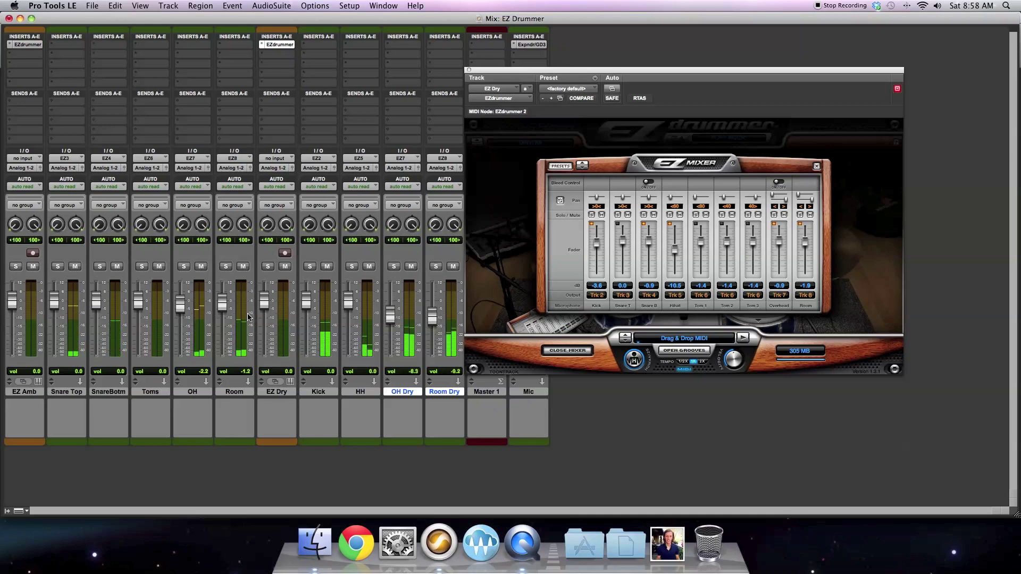
alt+click(224, 305)
key(super+z)
drag(387, 323, 351, 322)
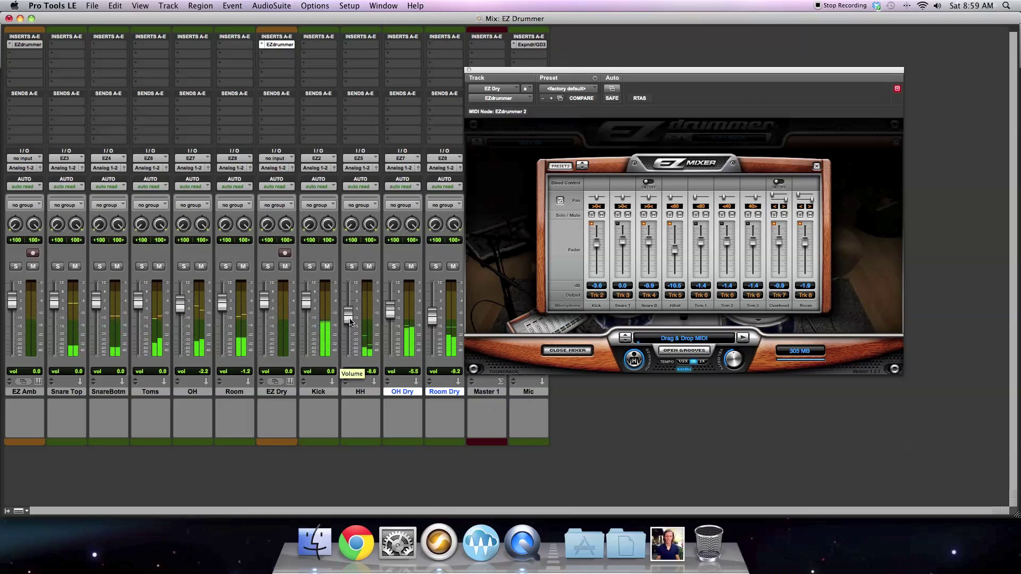
drag(390, 311, 434, 328)
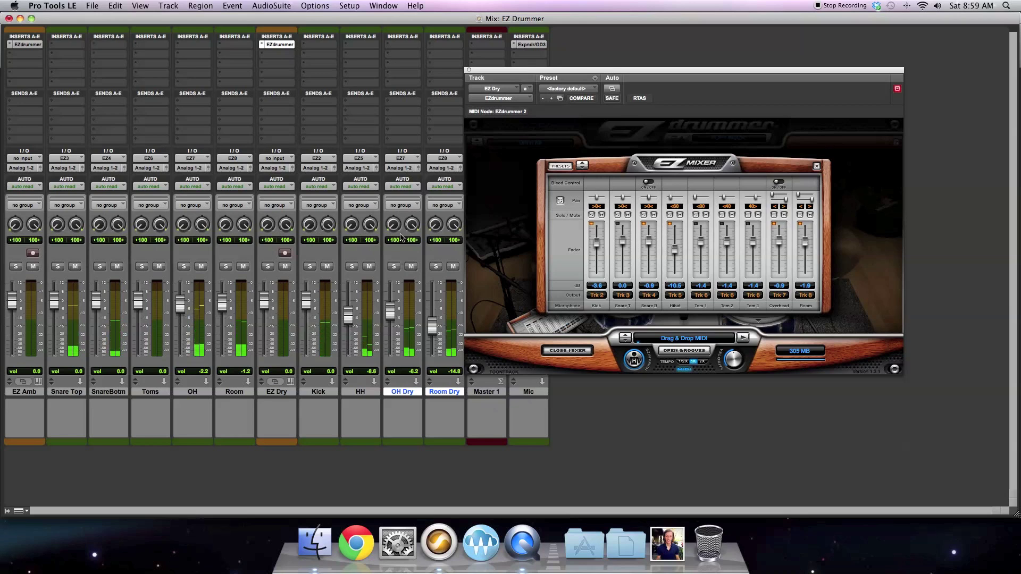
- Lower the snare and tom faders slightly, OH to -5.5 dB, Room to -2.2 dB and Room Dry to -16.8 dB
drag(227, 313, 223, 304)
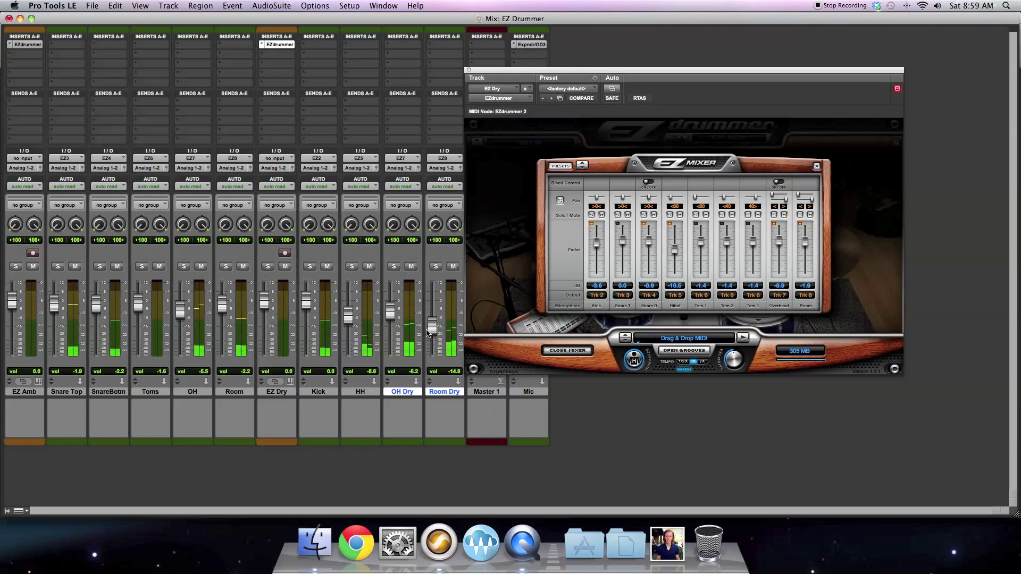
drag(432, 334, 434, 333)
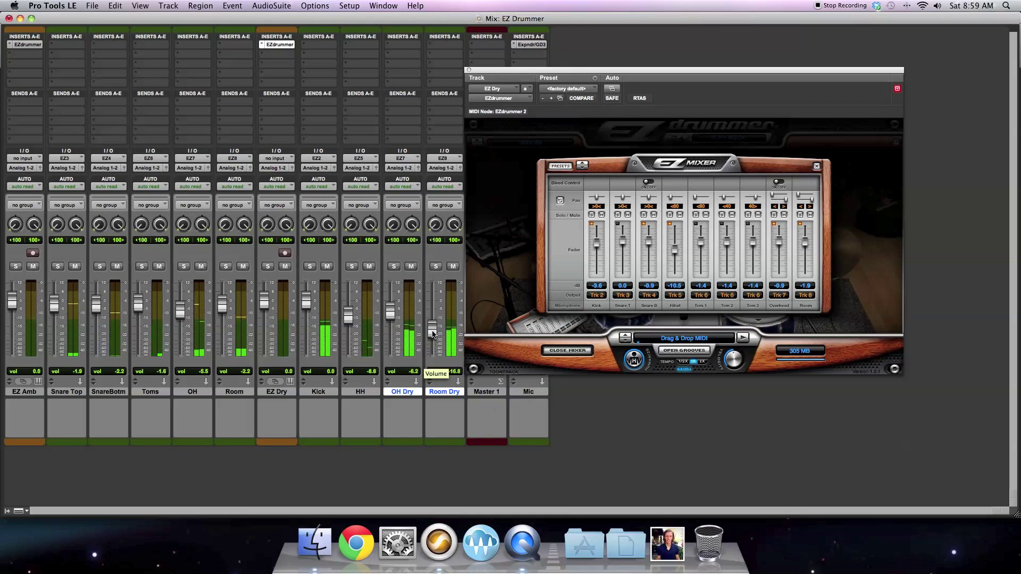
drag(433, 334, 432, 301)
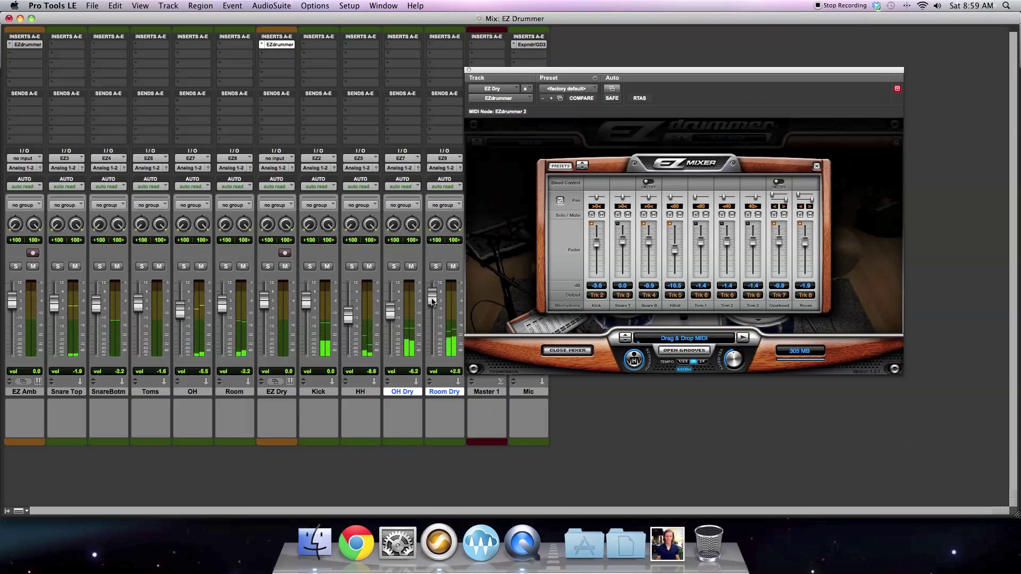
drag(433, 301, 432, 334)
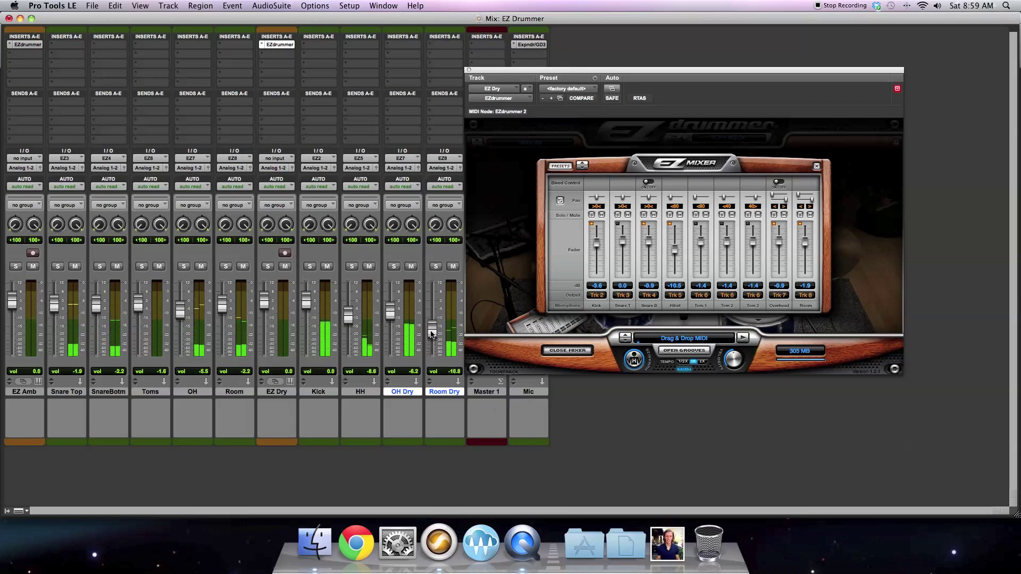
- Raise the Kick track to +1.0 dB and the kick fader in EZ Dry's EZmixer to 0.0 dB, and close the plug-in window
drag(302, 297, 304, 298)
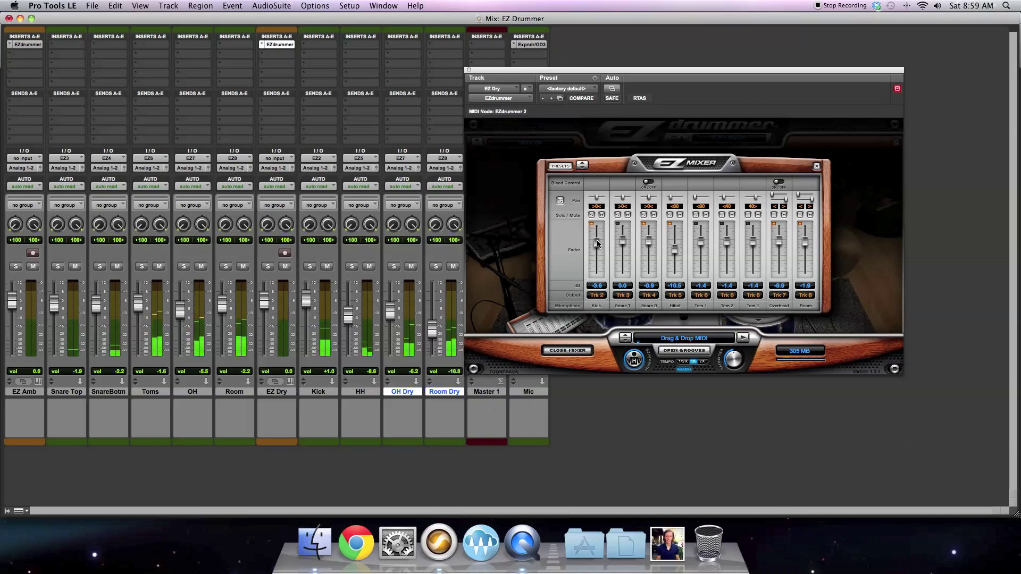
drag(597, 247, 598, 241)
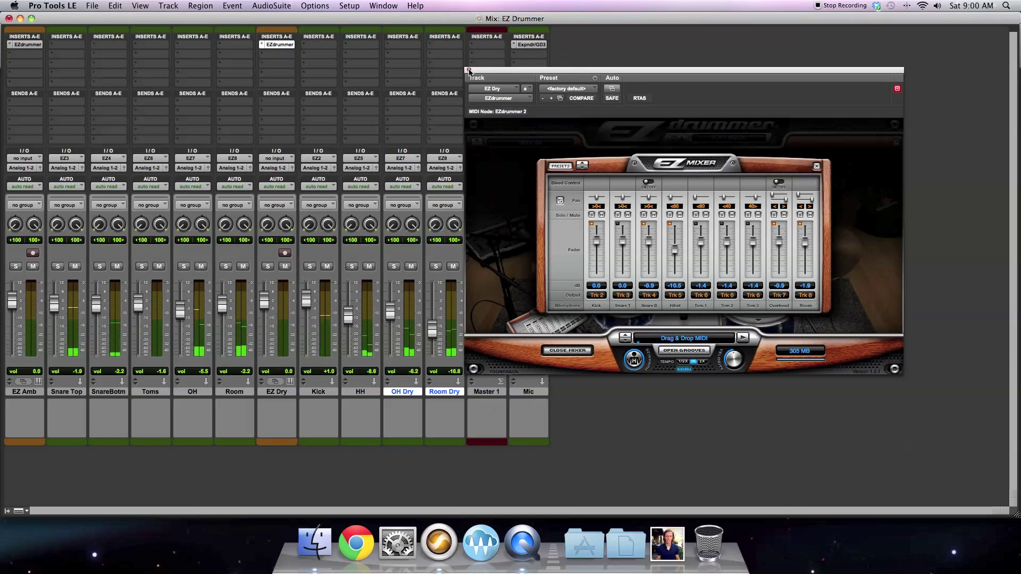
click(470, 71)
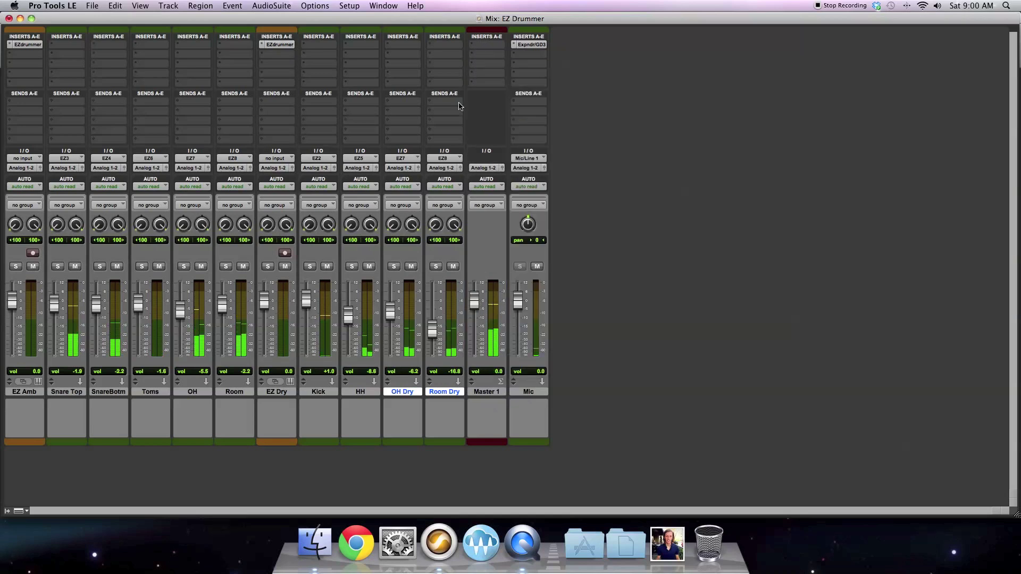
- Examine the EZ Dry and EZ Amb plug-in outputs available as the Kick track's input
click(315, 158)
mouse_move(329, 158)
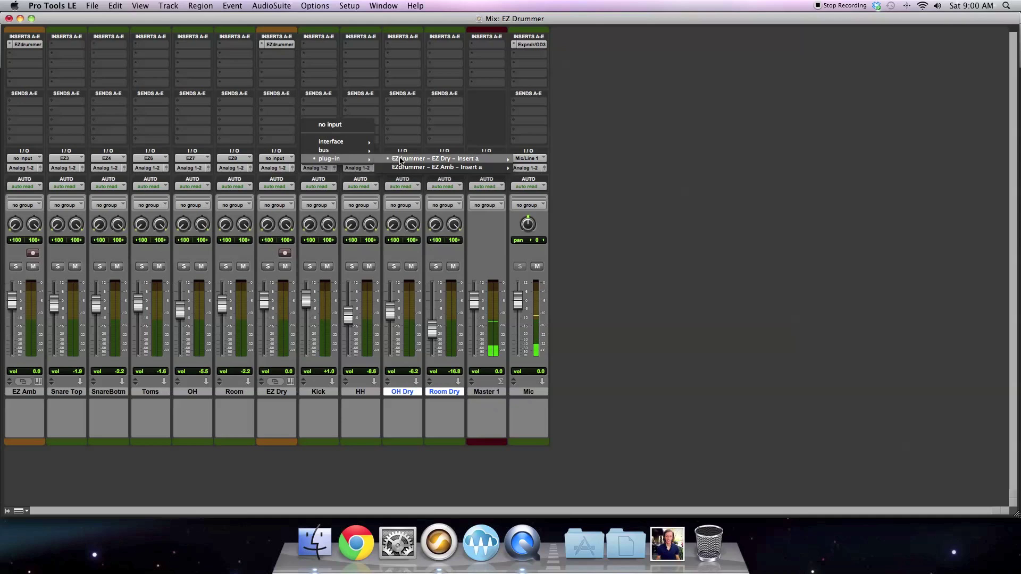
mouse_move(411, 159)
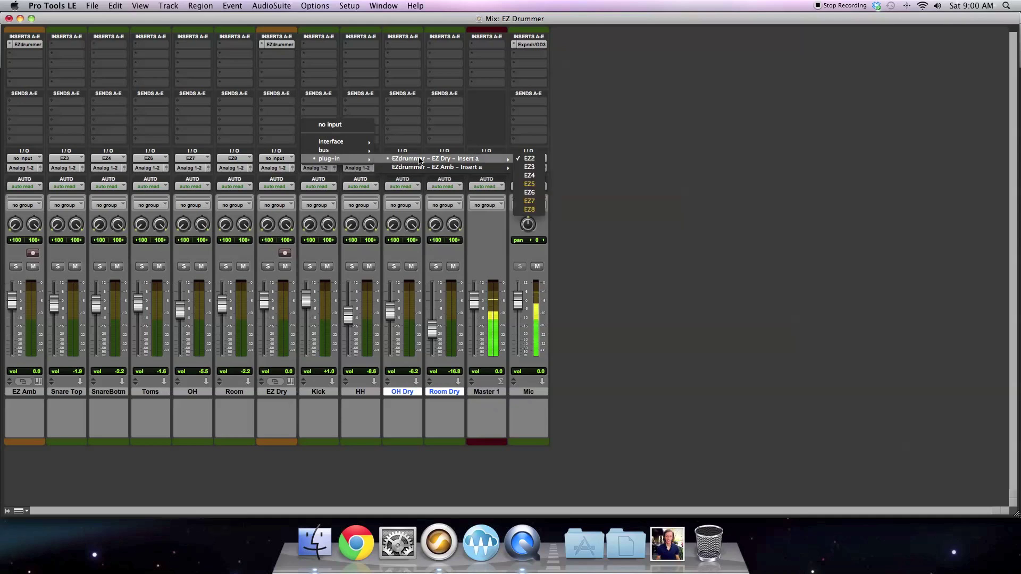
mouse_move(441, 171)
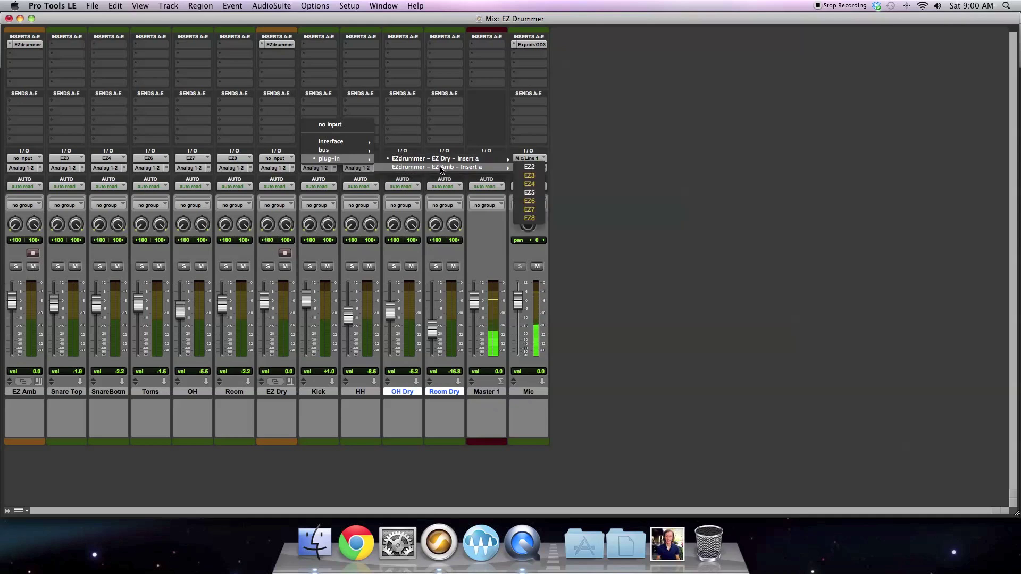
click(530, 167)
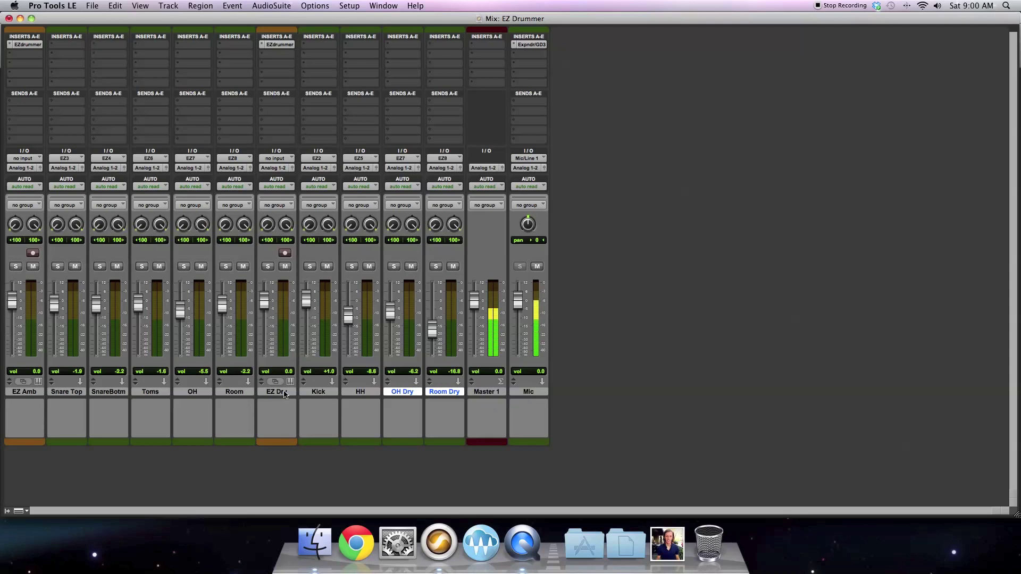
- Duplicate the EZ Amb track once with all its data and move the copy between Room Dry and Master 1
click(26, 392)
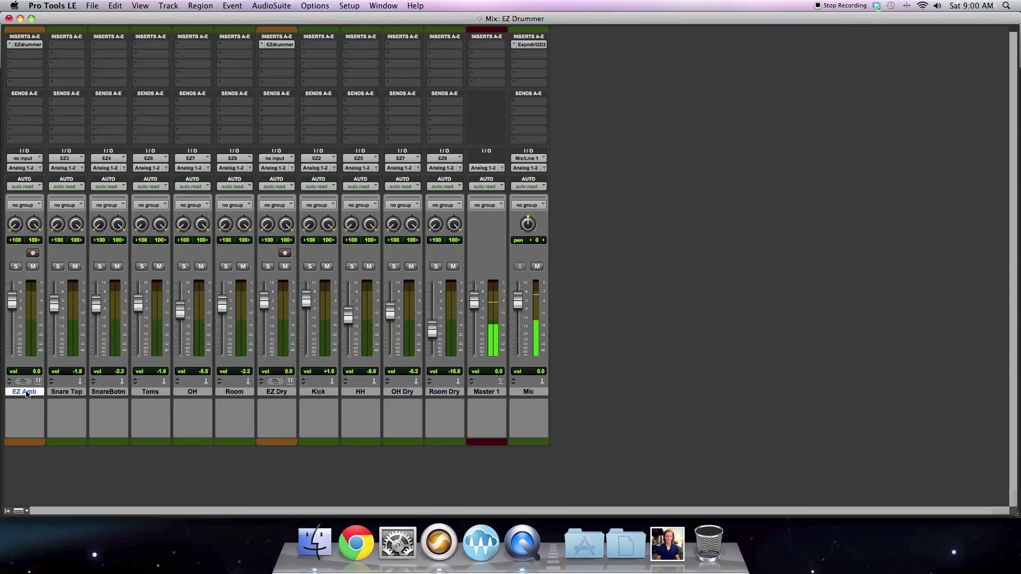
right_click(26, 393)
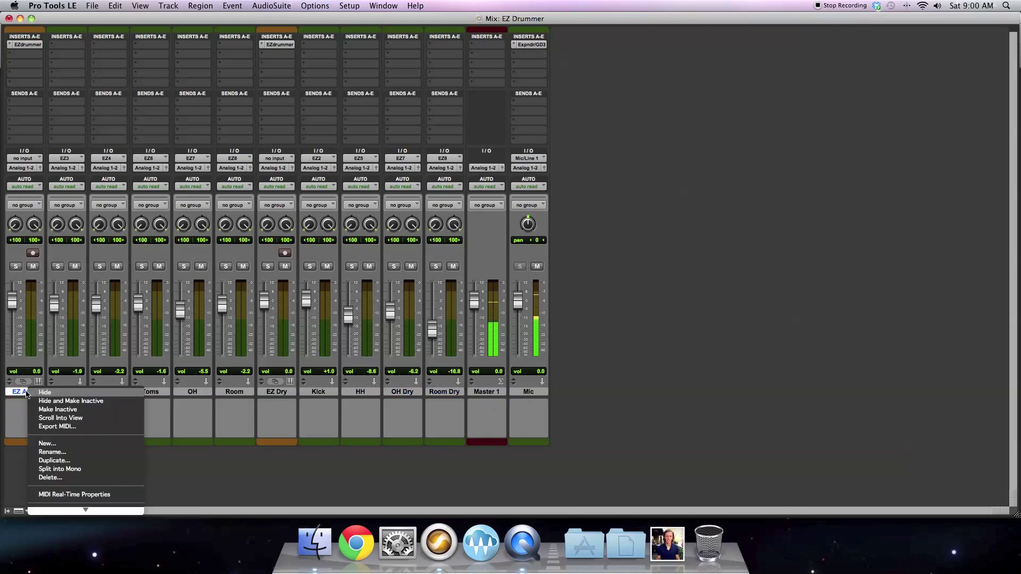
click(71, 461)
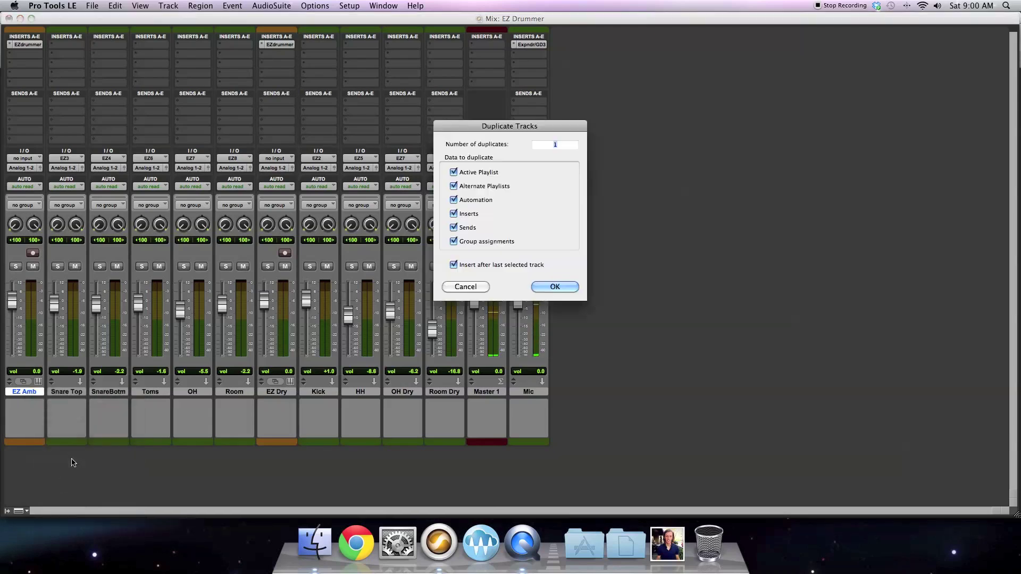
click(561, 288)
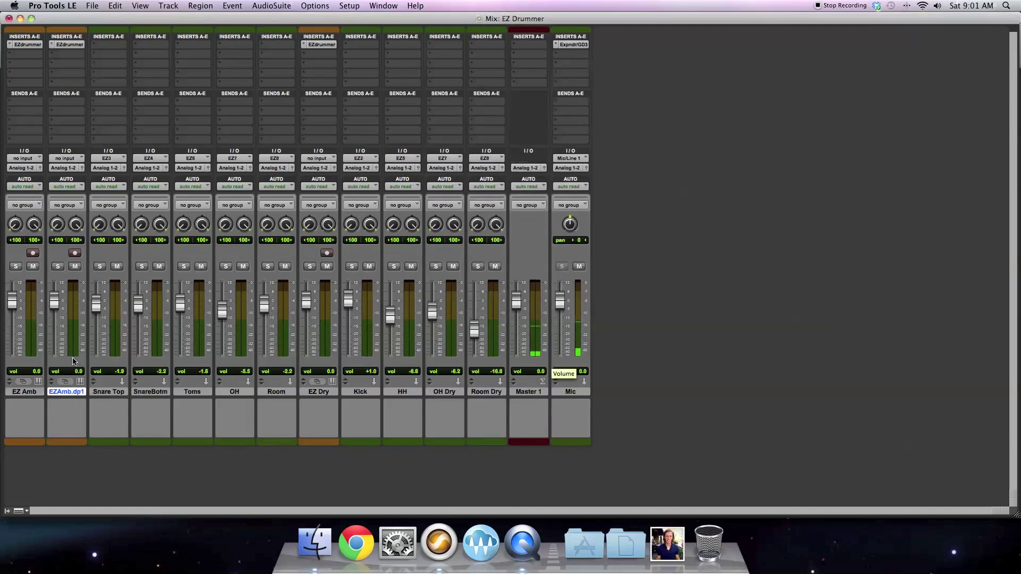
drag(71, 392, 492, 394)
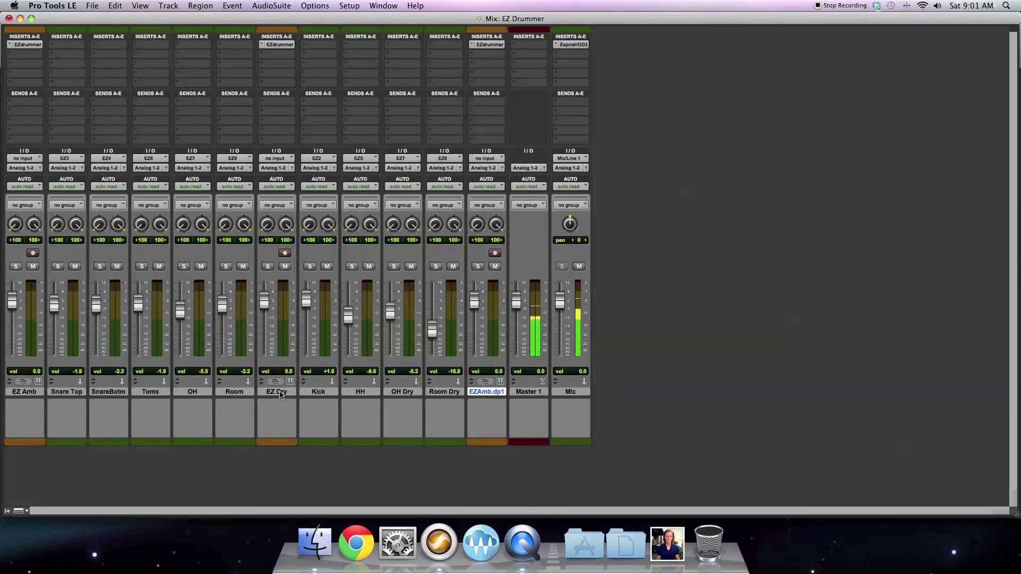
- Colour the Kick, HH, OH Dry and Room Dry tracks bright green
click(320, 393)
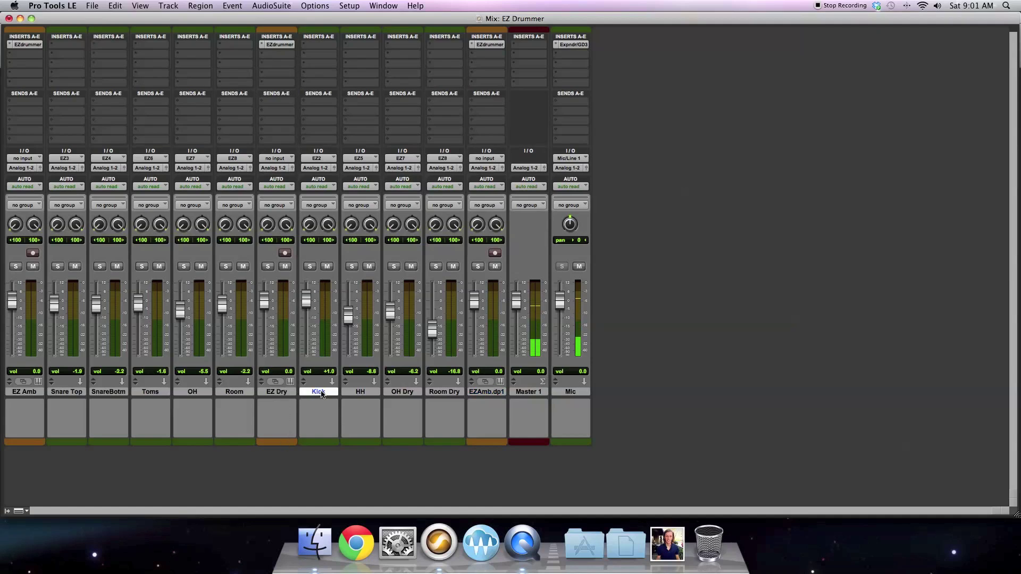
shift+click(443, 393)
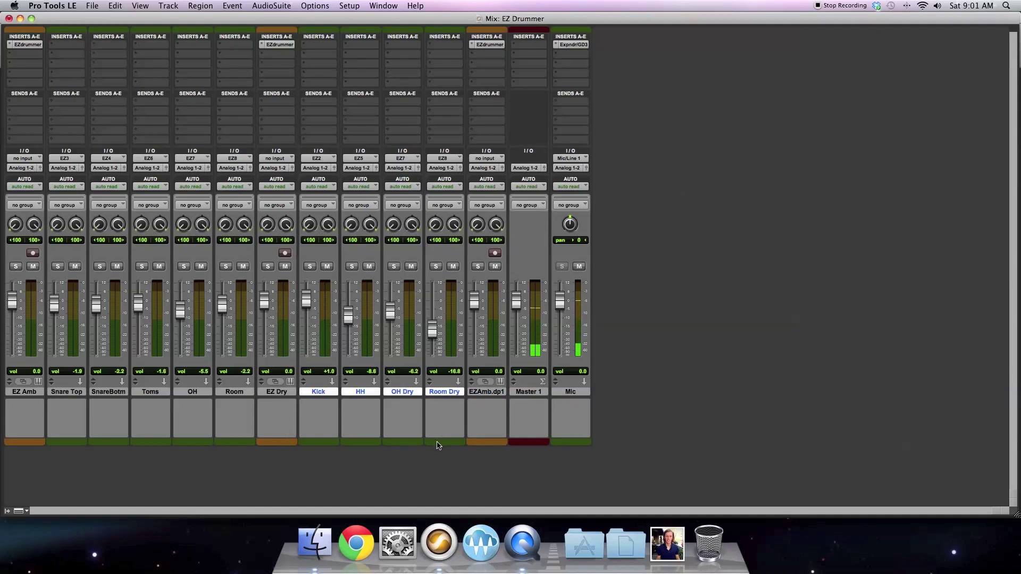
double_click(437, 443)
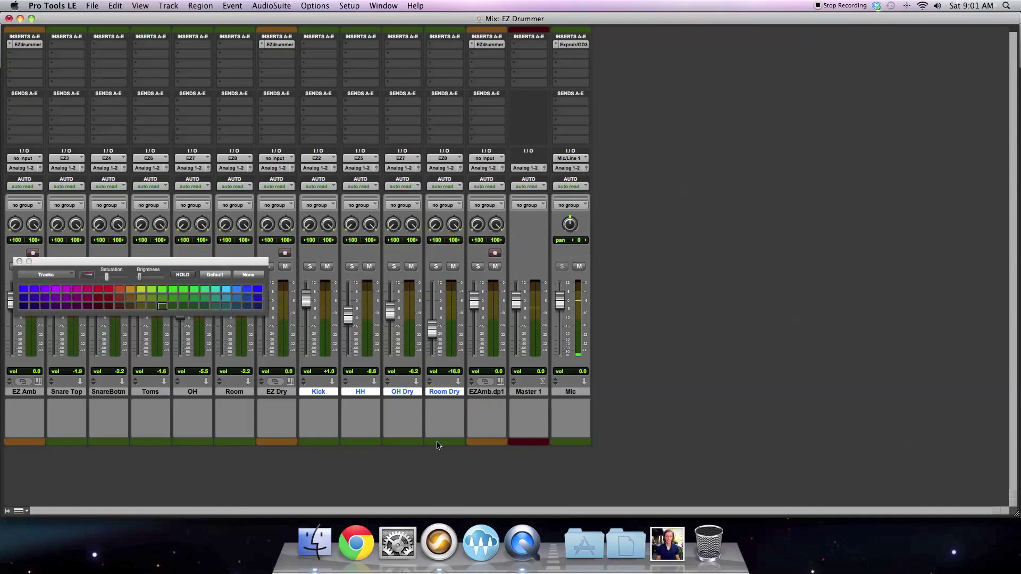
click(162, 290)
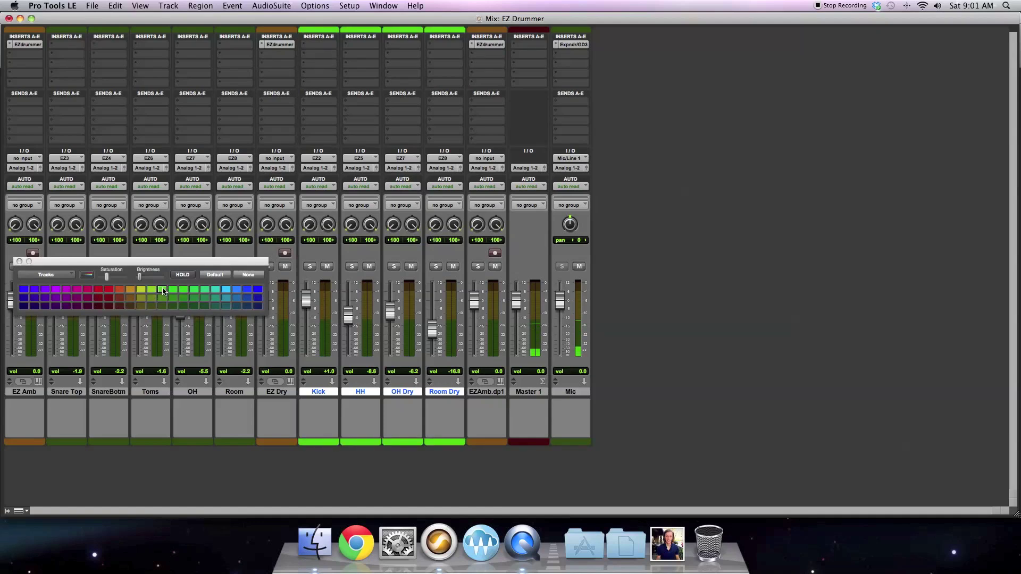
- Rename the duplicated EZ Amb track to EZ Layers and close the colour palette
click(488, 394)
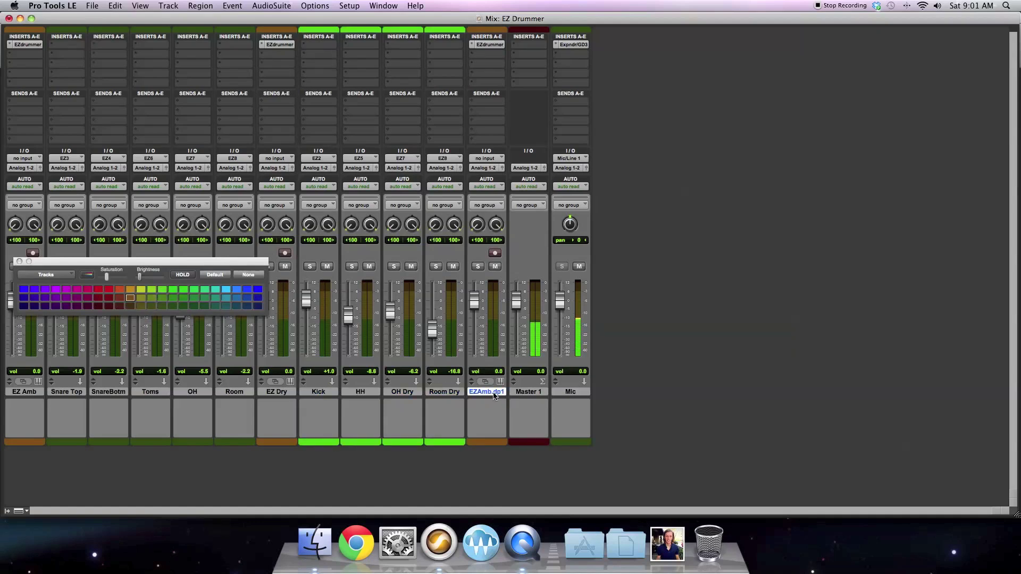
double_click(490, 395)
drag(471, 168, 439, 167)
text(Layers)
key(Return)
click(20, 262)
- In the EZ Layers track's EZdrummer, choose the 22" GMS Felt Beater kick and the 14" Slingerland snare
click(490, 45)
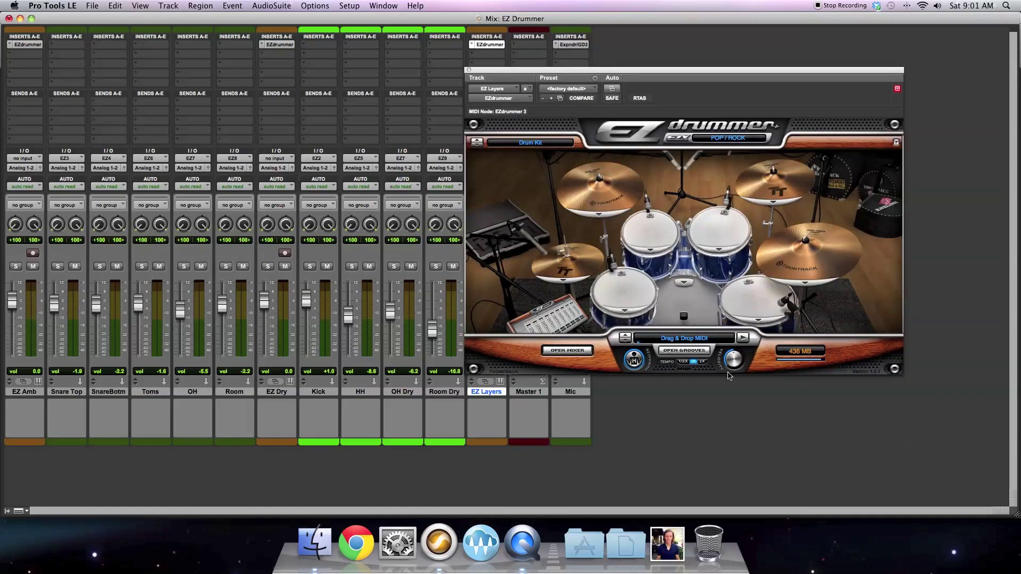
click(687, 283)
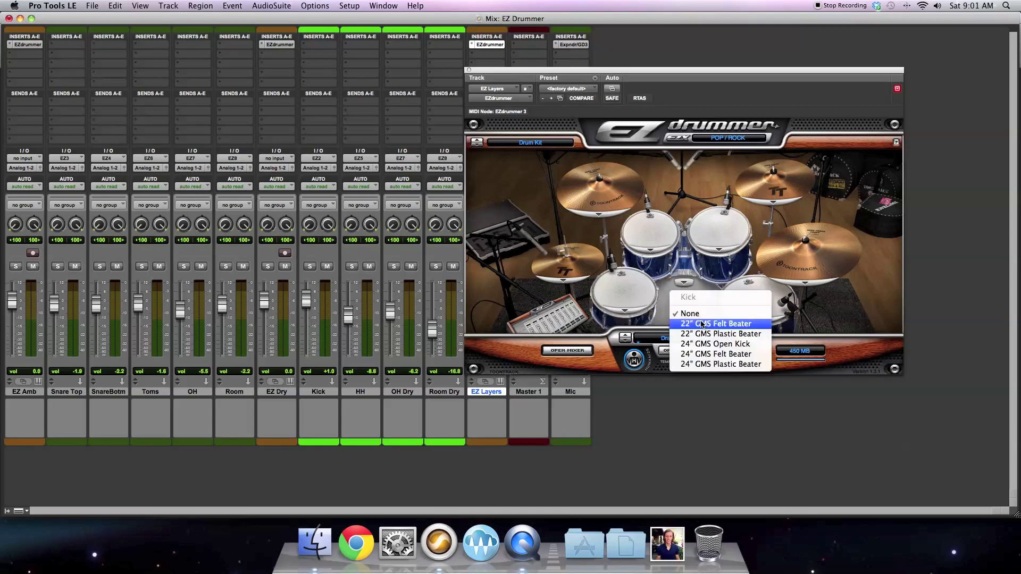
click(730, 325)
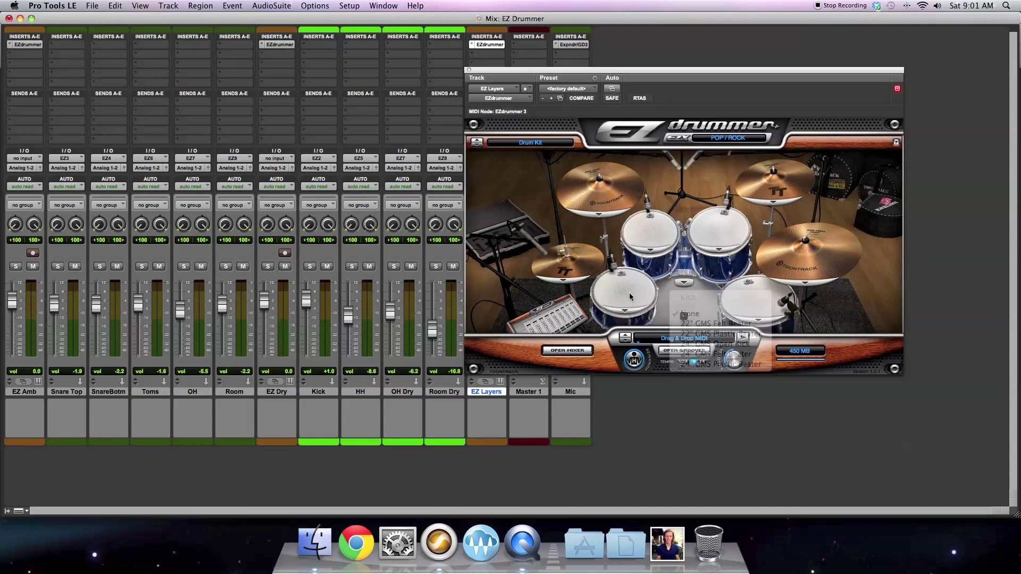
click(626, 312)
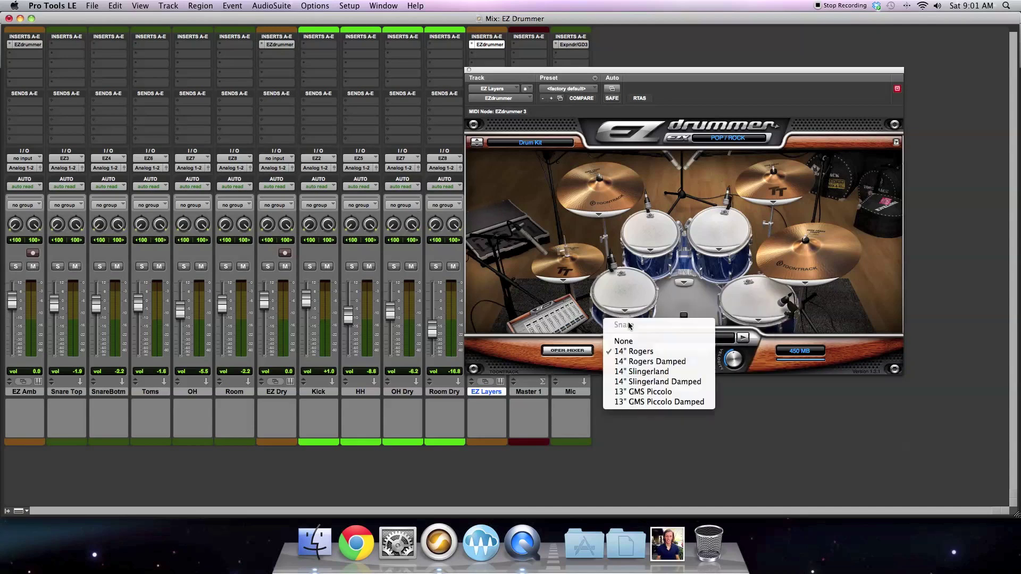
click(648, 371)
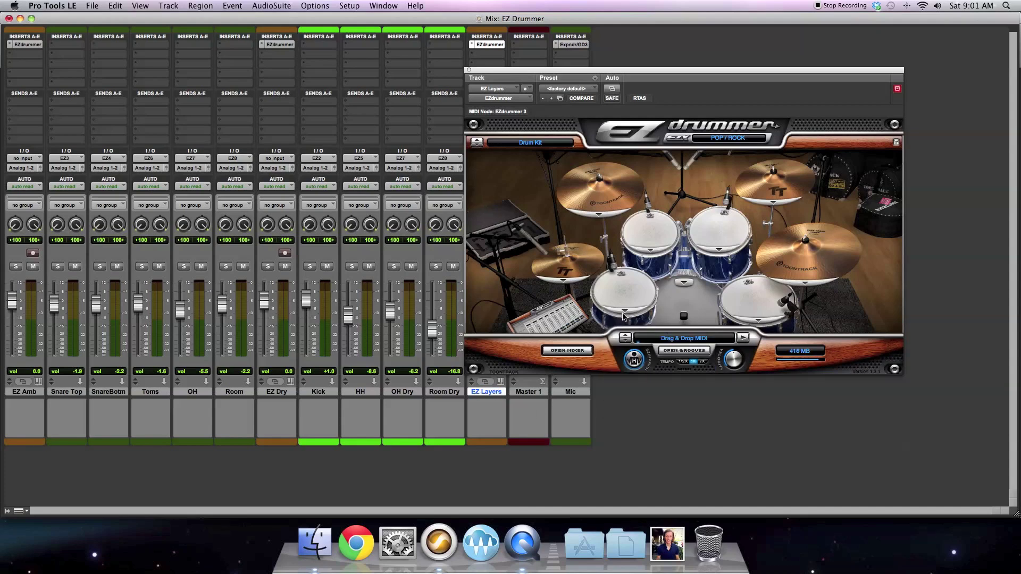
- Route the top snare, overhead and room channels to Trk 1 in EZ Layers' EZmixer, and close the mixer
click(567, 351)
click(623, 295)
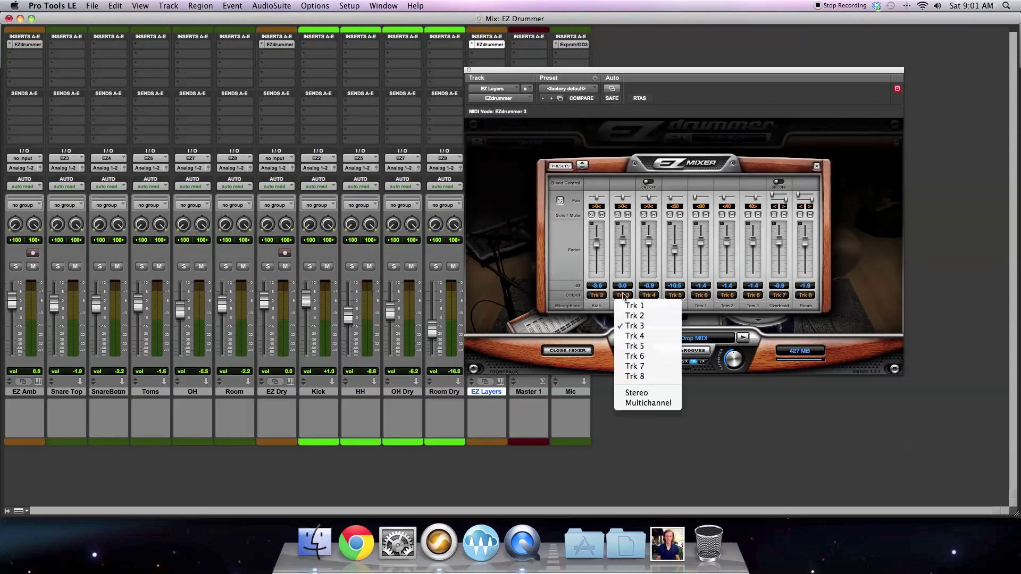
click(621, 303)
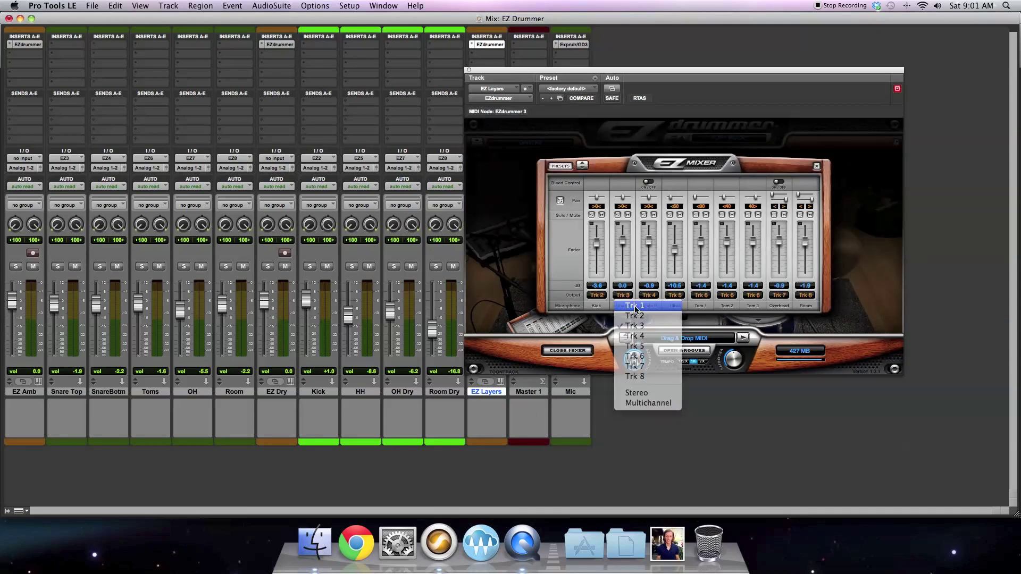
click(779, 295)
click(784, 302)
click(813, 296)
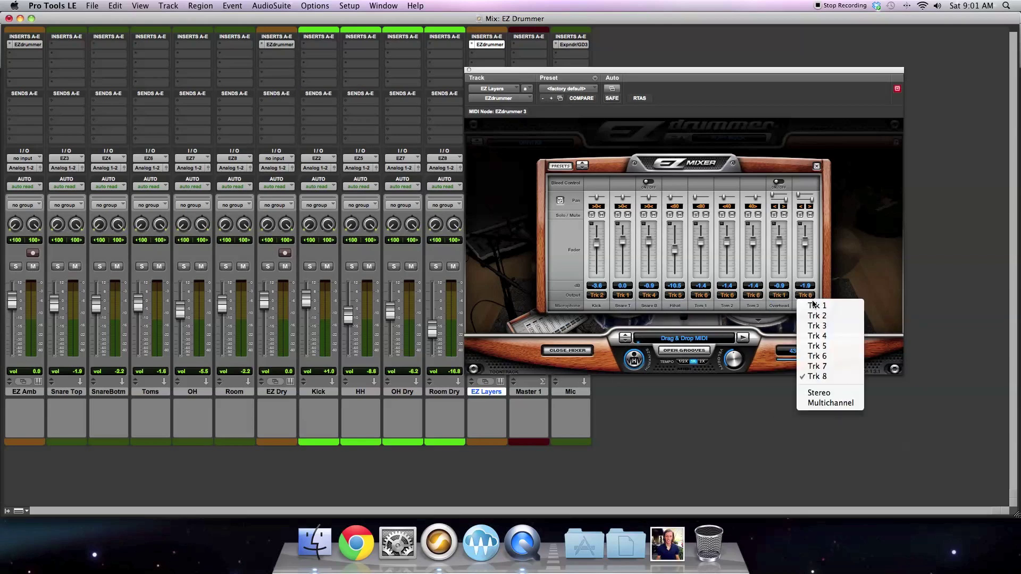
click(817, 302)
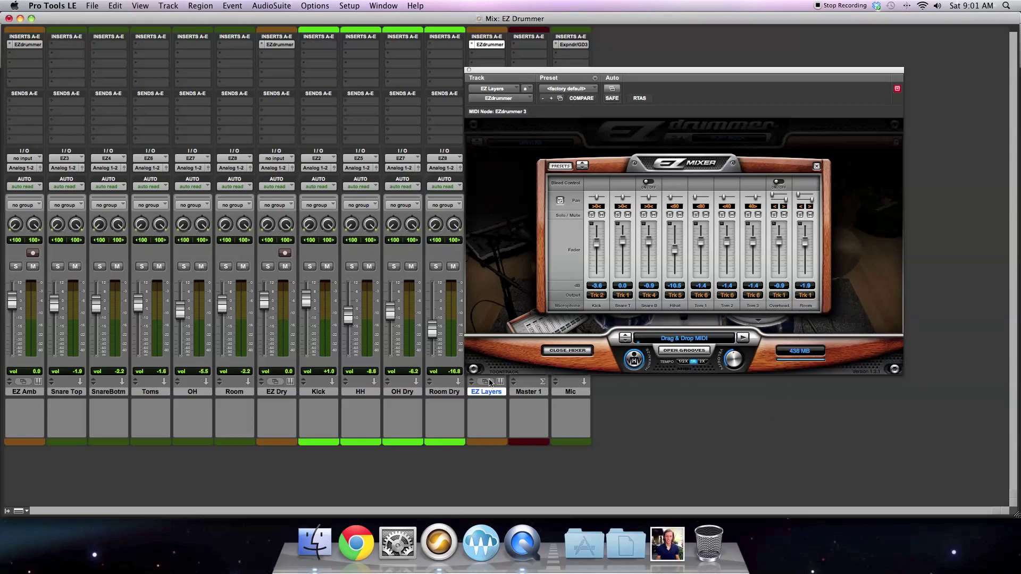
click(577, 353)
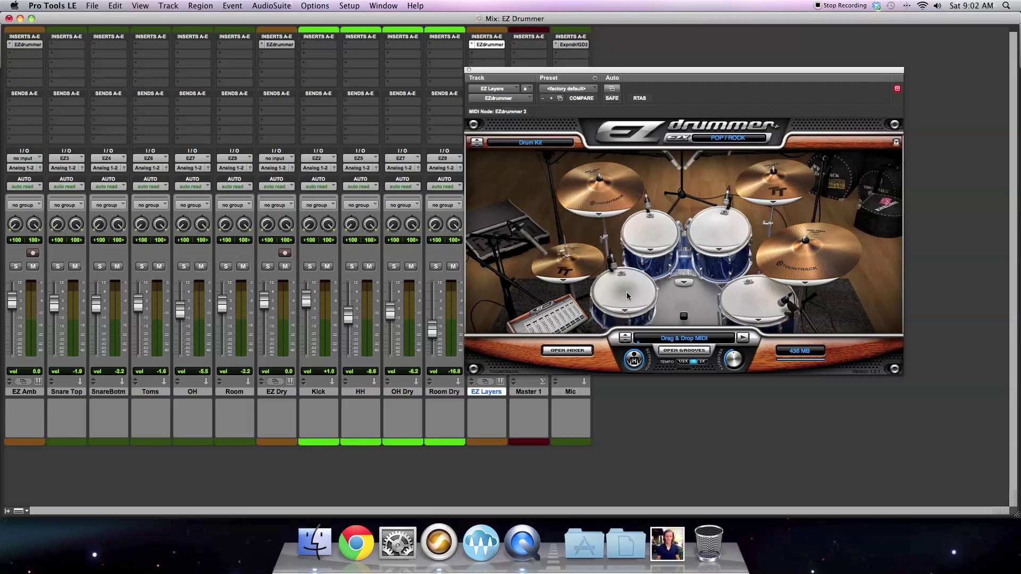
- Try the 14" Rogers snare in EZ Layers and settle on the 14" Slingerland Damped
click(626, 313)
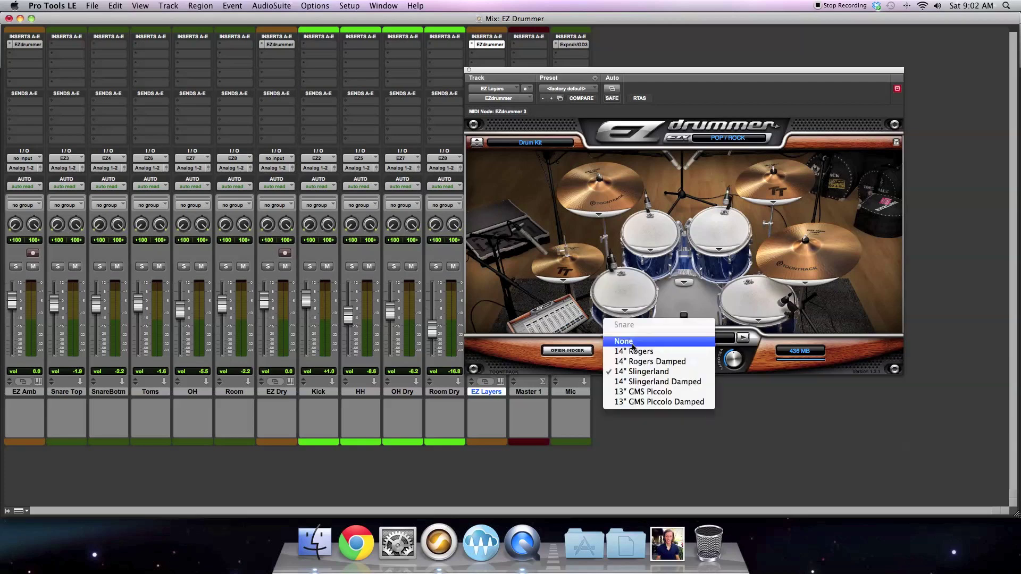
click(633, 352)
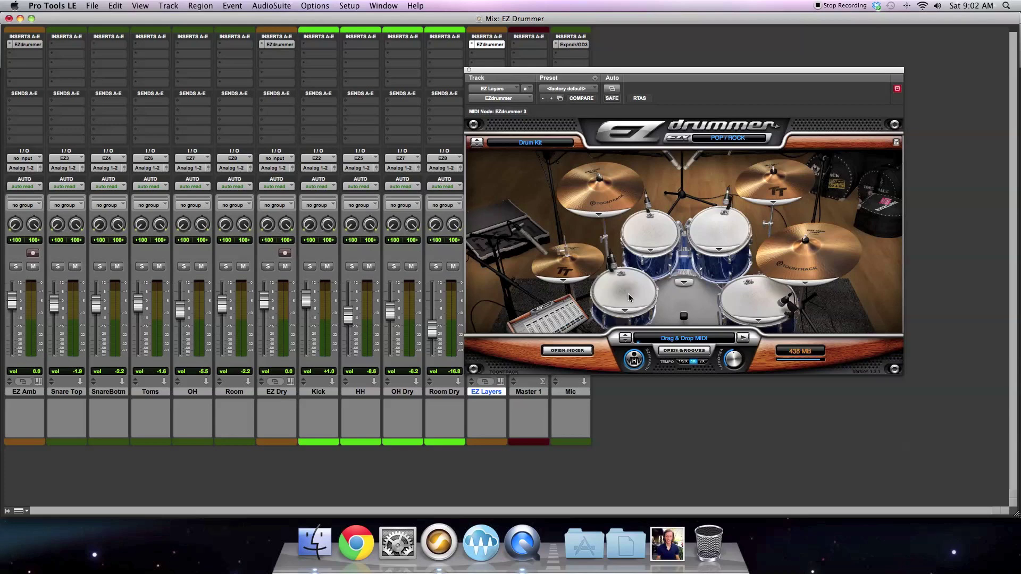
click(625, 310)
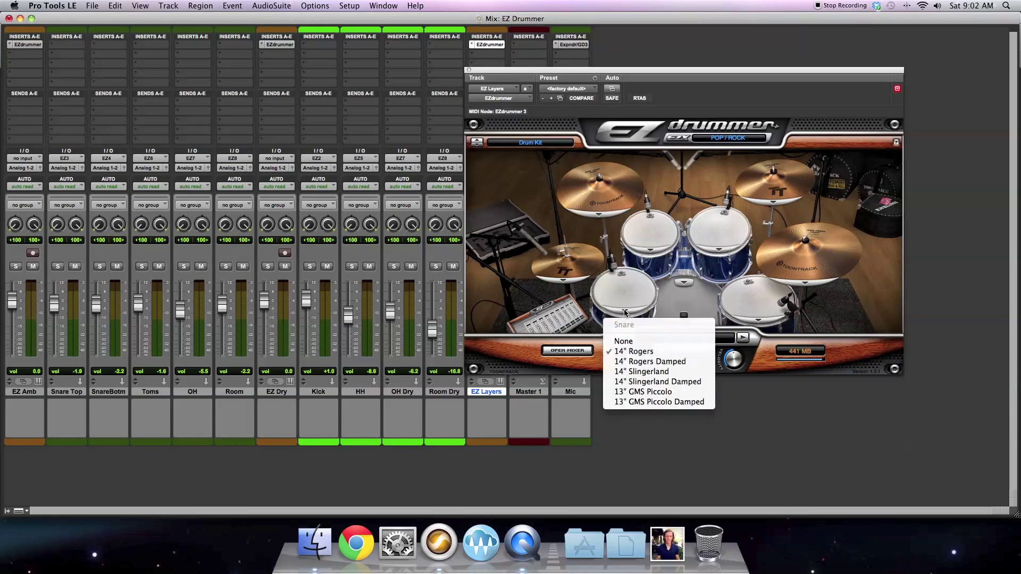
click(669, 382)
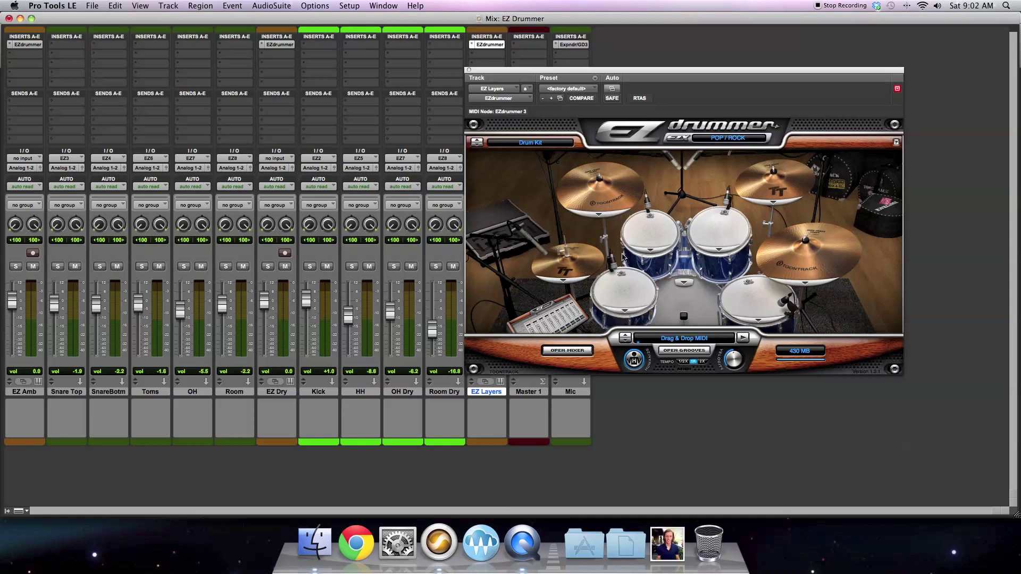
- Set Racktom 1, Racktom 2 and Floortom 1 to None in EZ Layers, and check the ride's selection
click(653, 252)
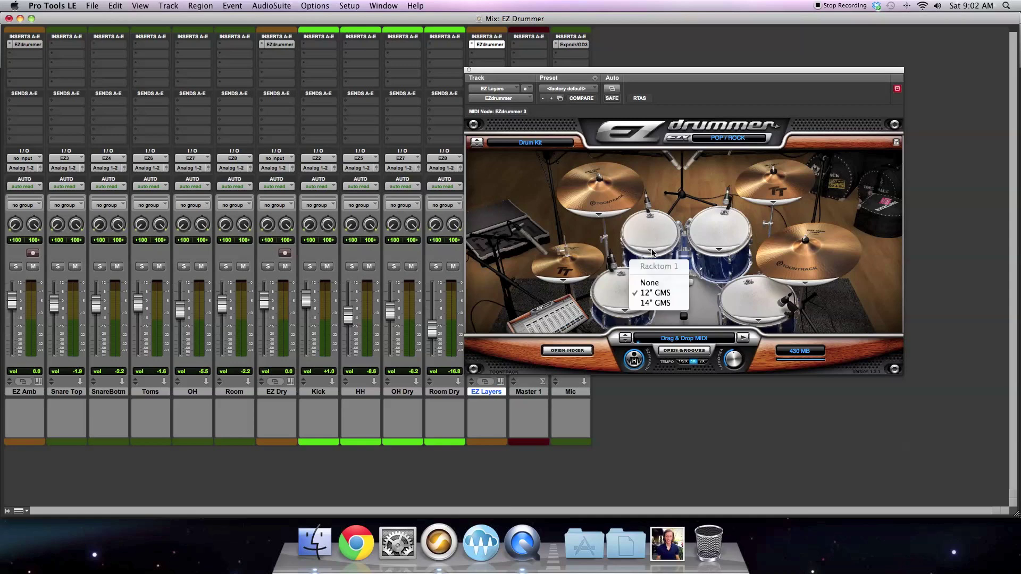
click(659, 283)
click(721, 253)
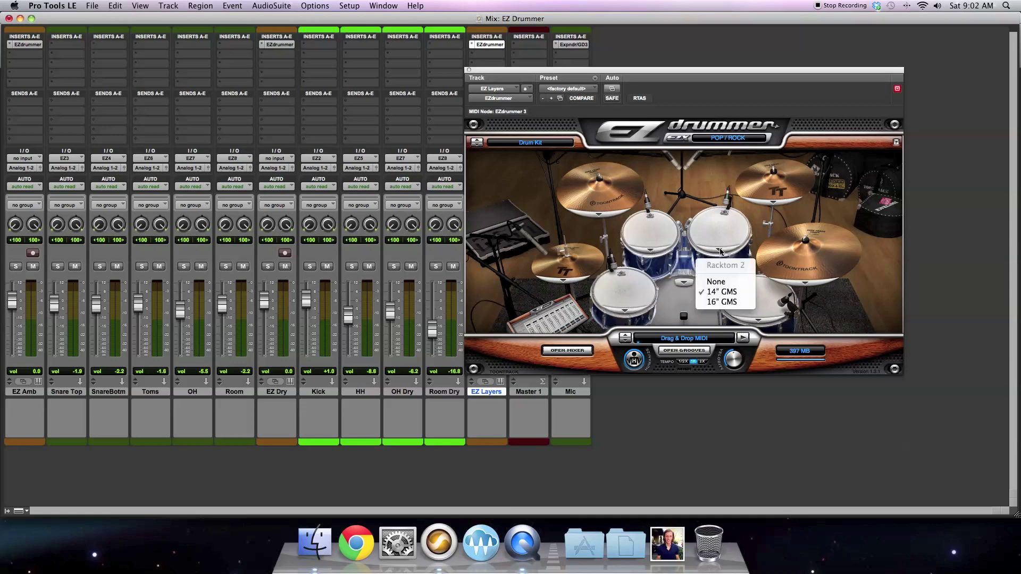
click(733, 282)
click(757, 321)
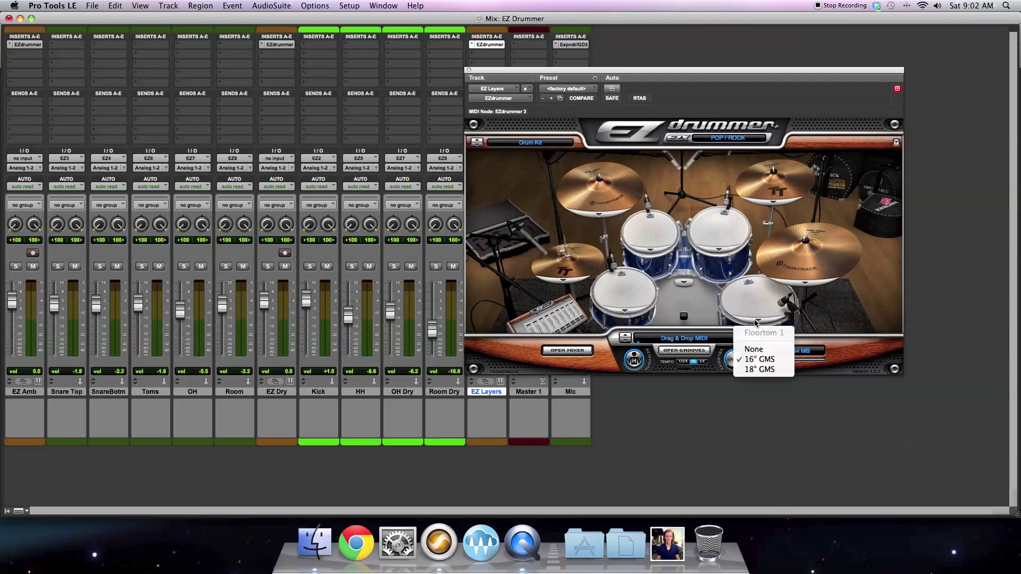
click(759, 350)
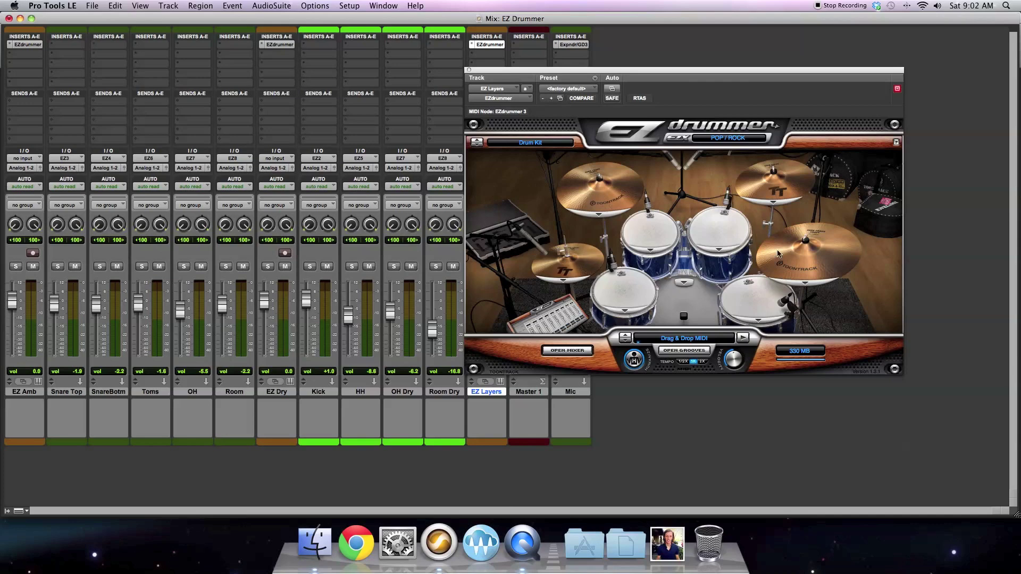
click(798, 283)
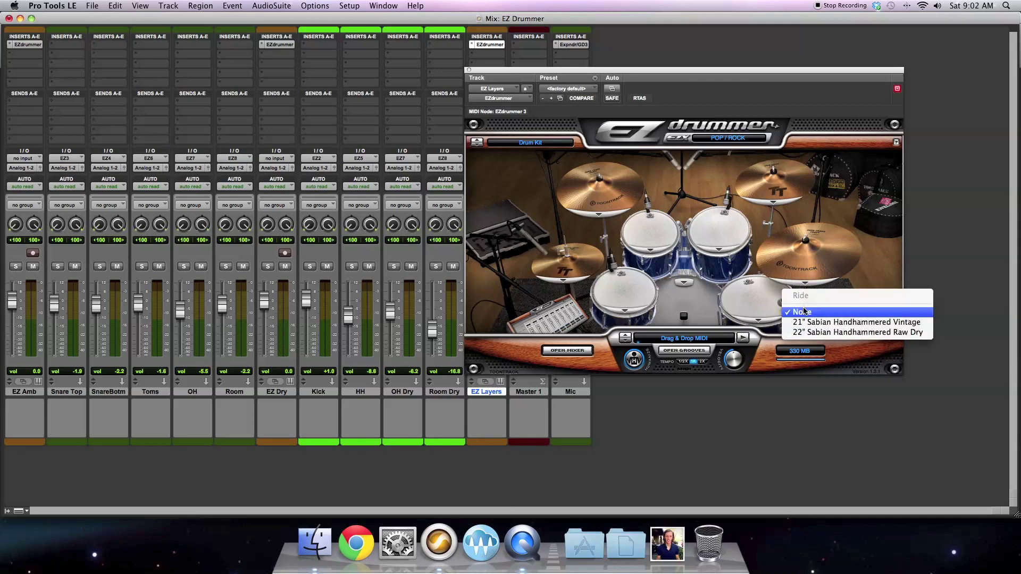
click(633, 297)
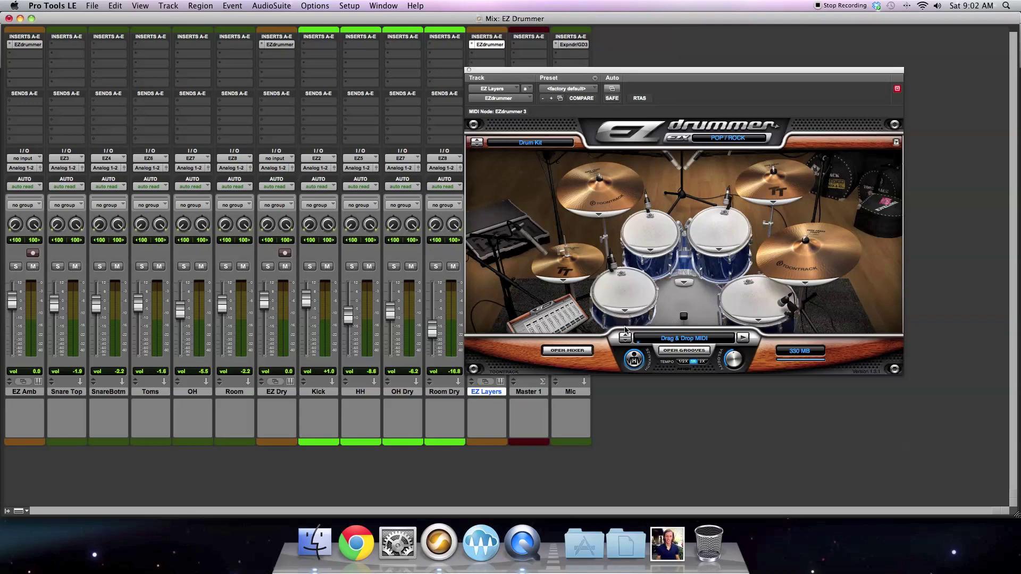
- Route EZ Layers' top snare to Trk 3, overhead to Trk 7 and room to Trk 8 in the EZmixer, and close the plug-in window
click(582, 355)
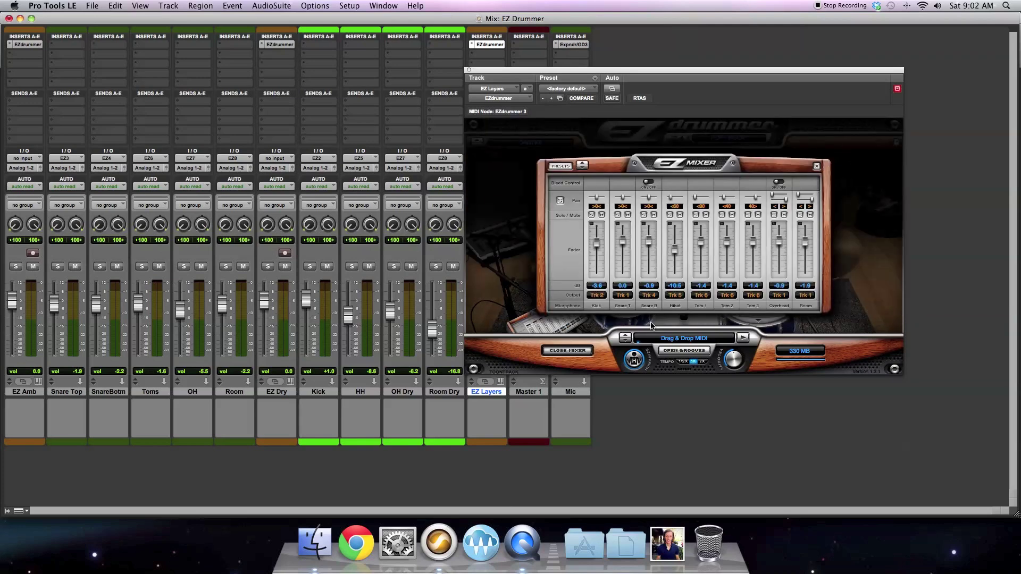
click(617, 292)
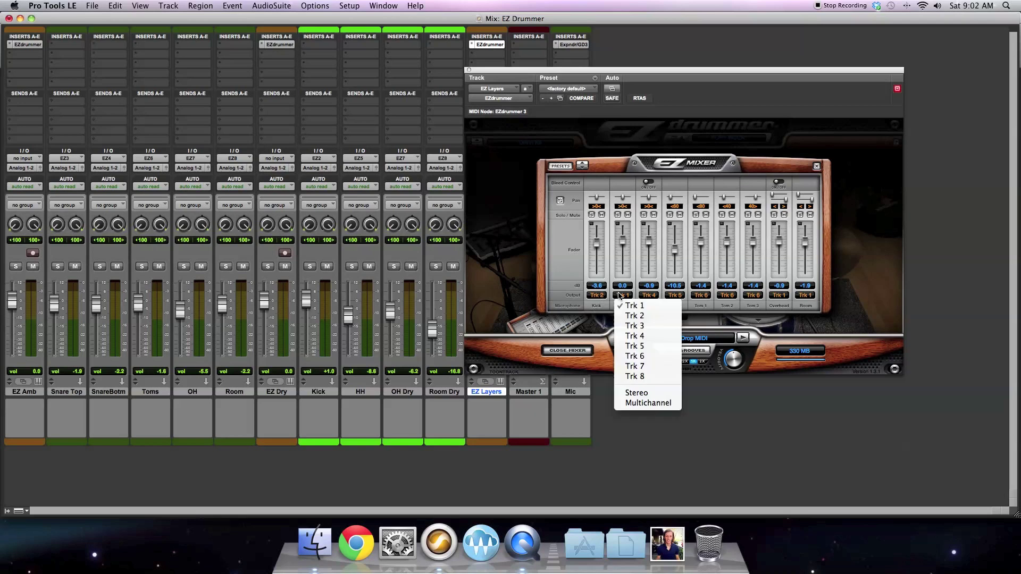
click(653, 325)
click(779, 295)
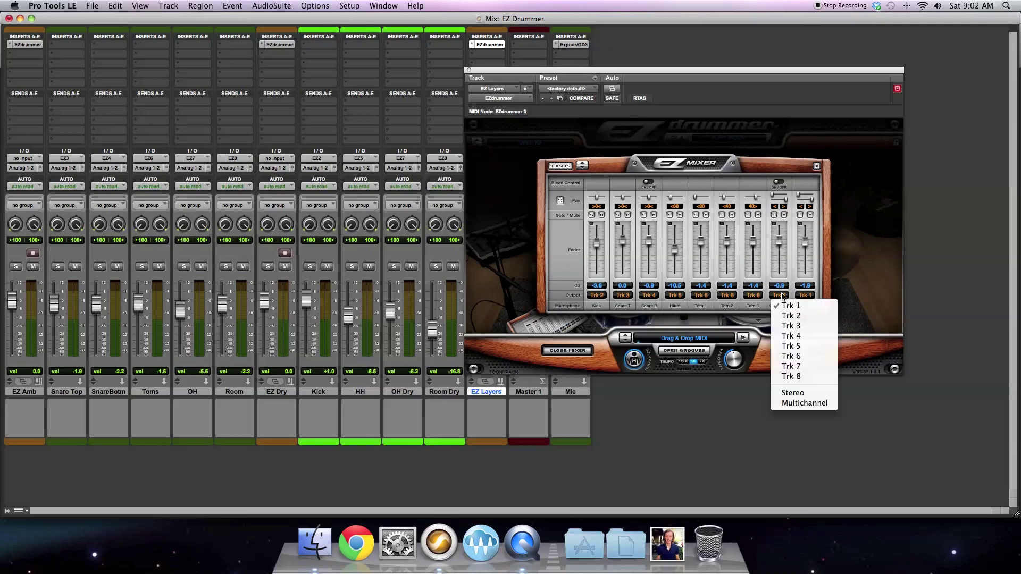
click(793, 366)
click(811, 297)
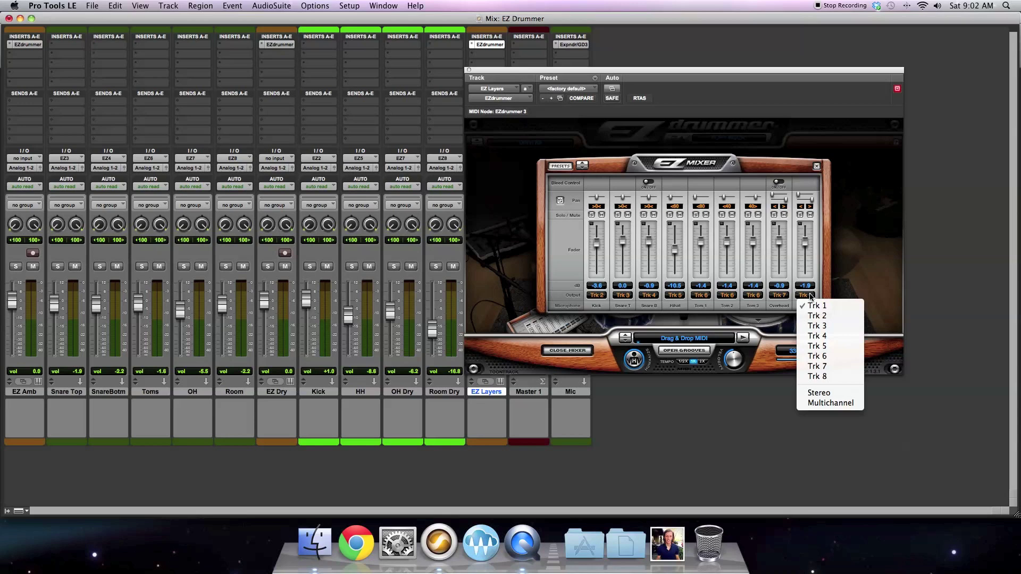
click(829, 379)
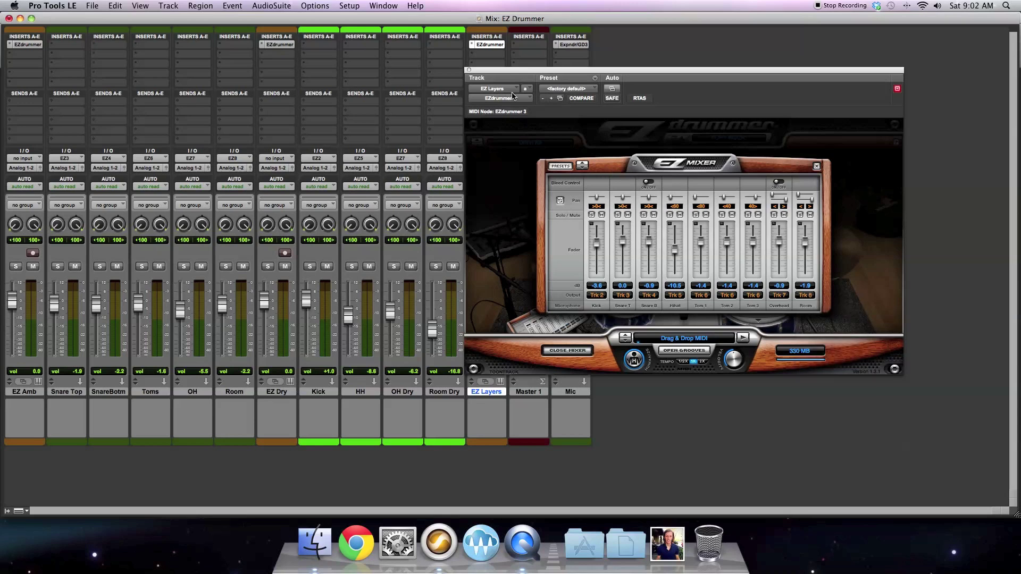
click(469, 70)
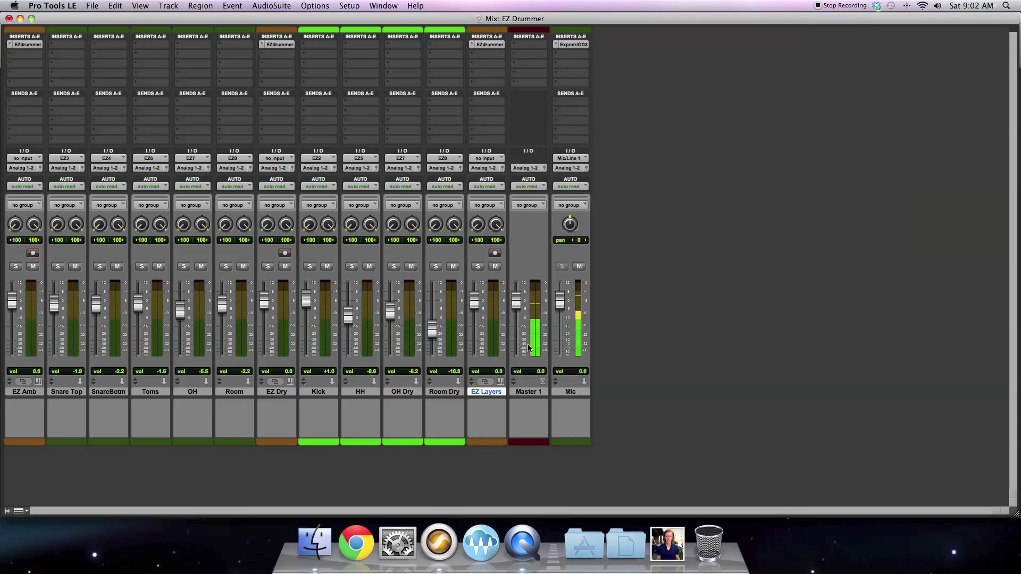
- Create three new stereo Aux Input tracks following the EZ Layers track
right_click(504, 392)
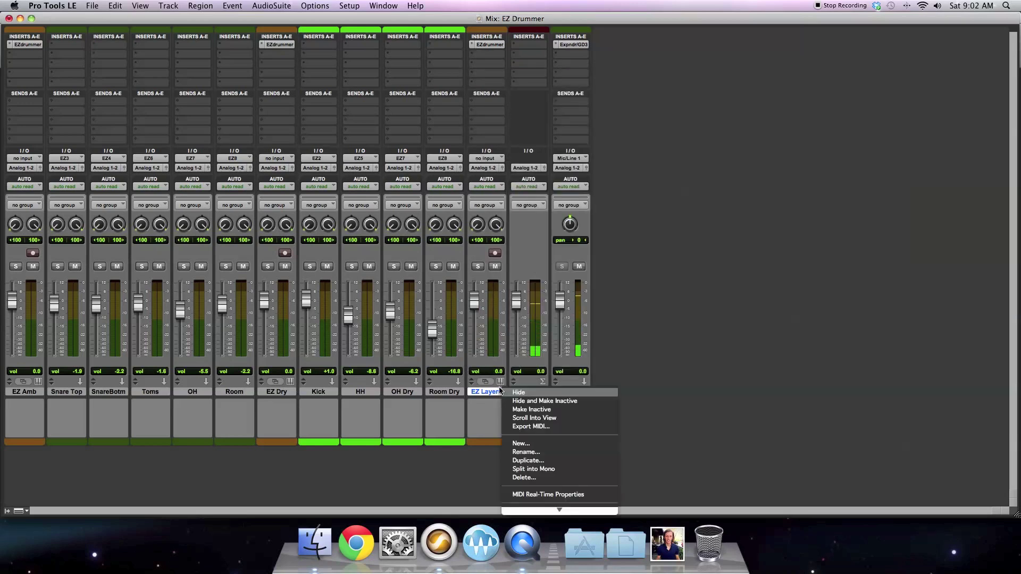
click(521, 444)
text(3)
click(458, 185)
click(452, 194)
click(514, 185)
click(514, 194)
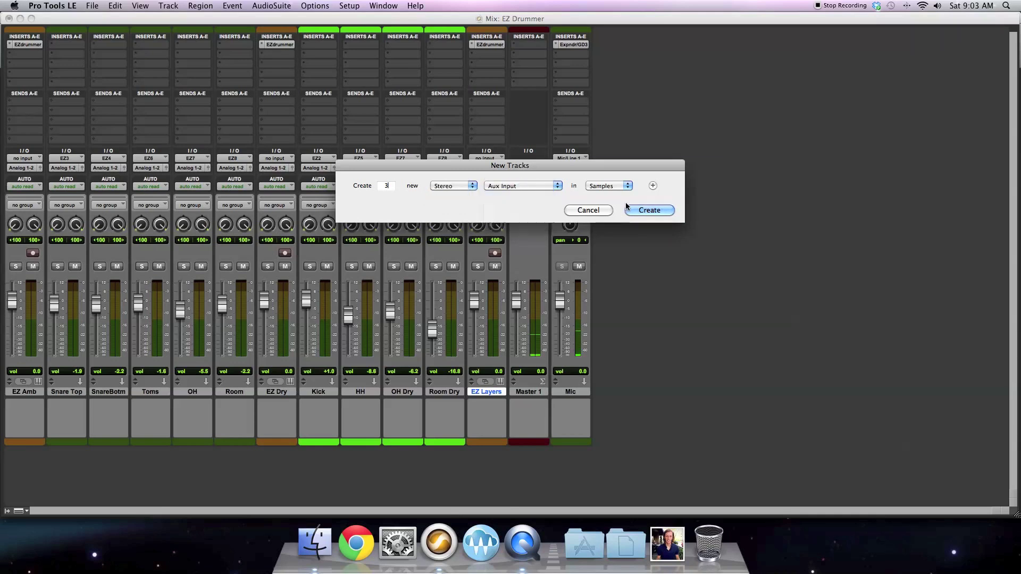
click(638, 210)
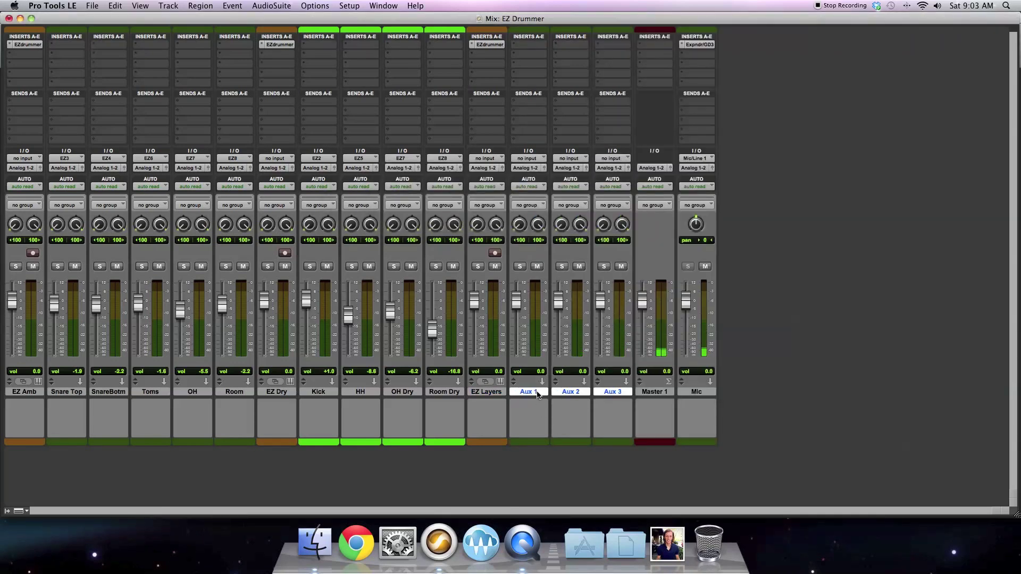
- Rename the three new aux tracks Snare Layer, OH Layer and Room Layer
double_click(537, 392)
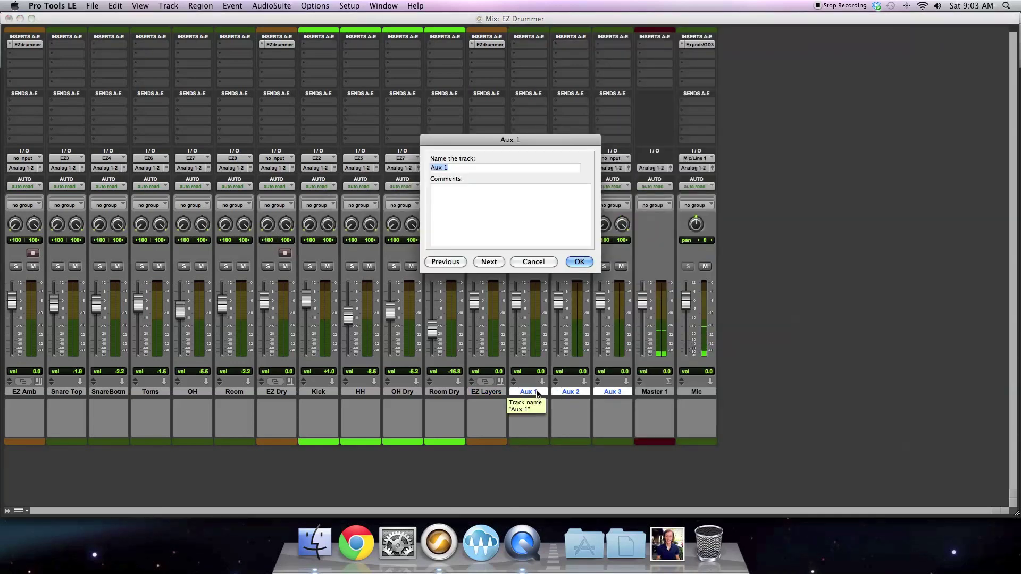
text(S)
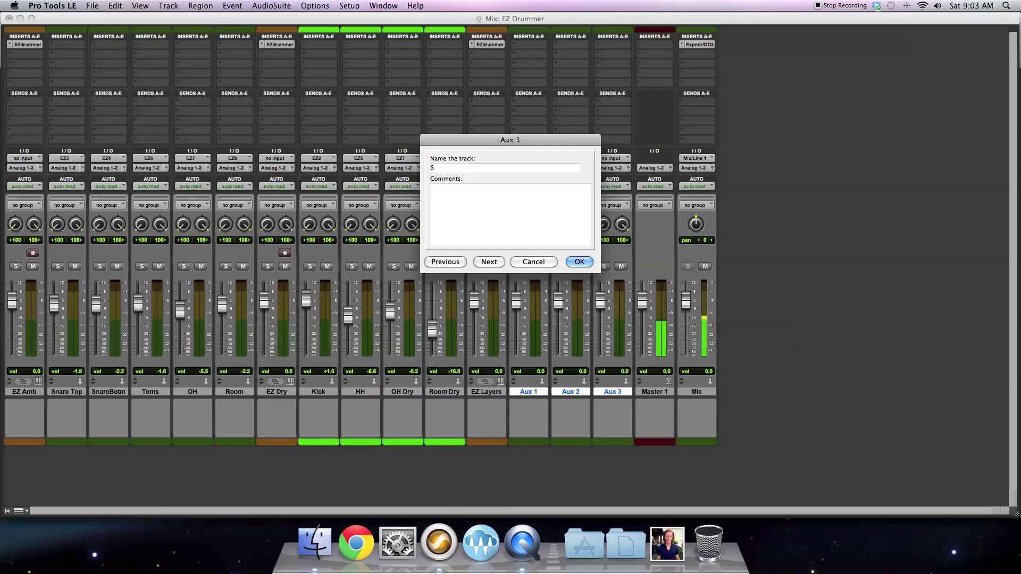
text(nare Layer)
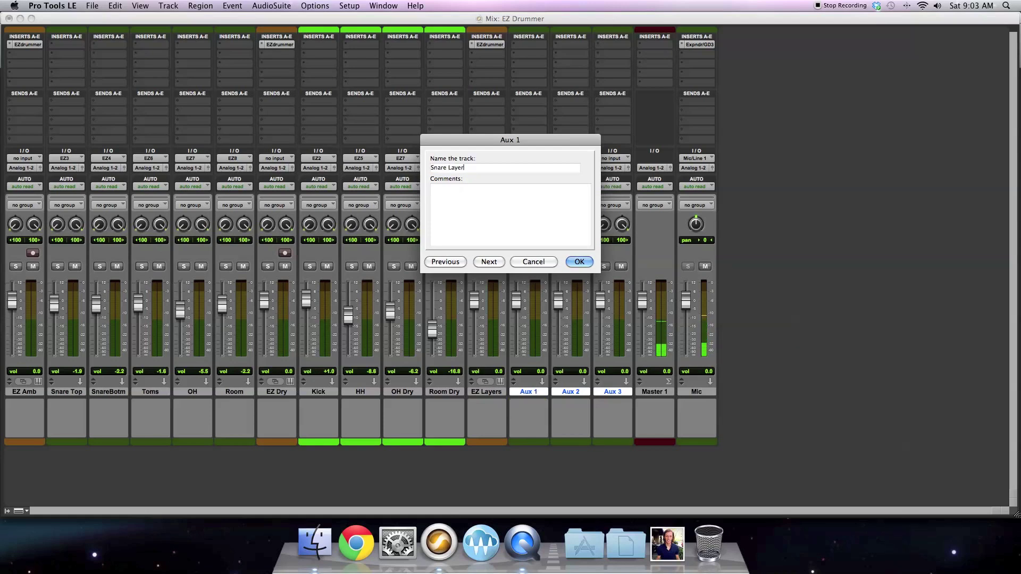
key(super+Right)
text(OH Layer)
key(super+Right)
text(Room Layer)
key(Return)
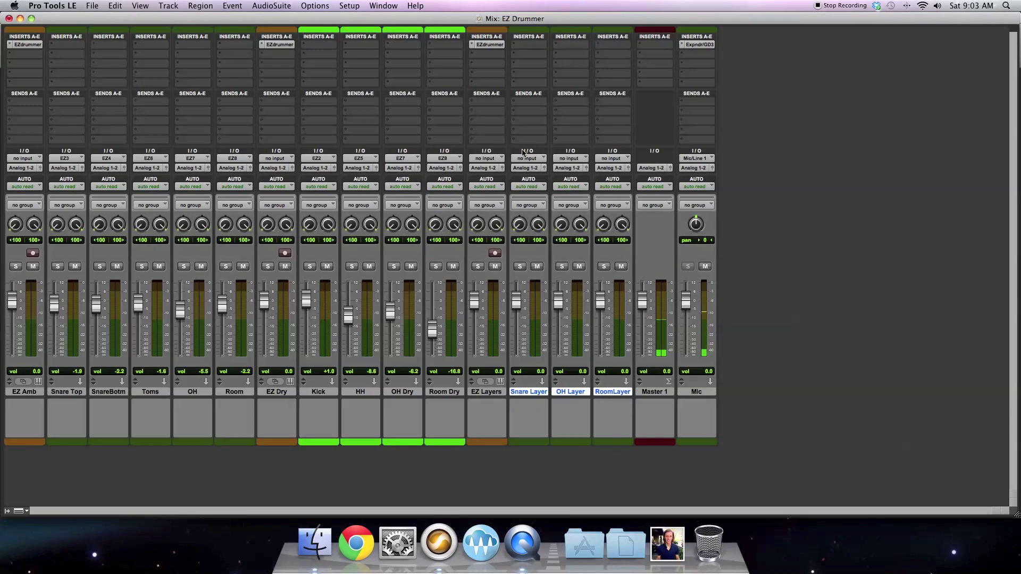
- Set the inputs to EZ Layers' EZdrummer outputs: EZ3 for Snare Layer, EZ7 for OH Layer and EZ8 for RoomLayer
click(528, 158)
mouse_move(554, 194)
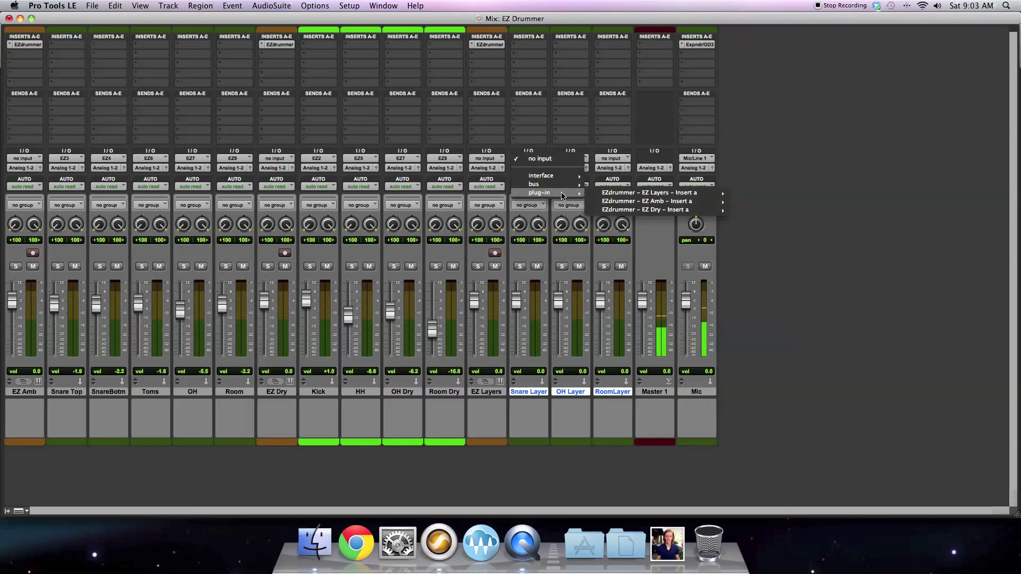
mouse_move(641, 196)
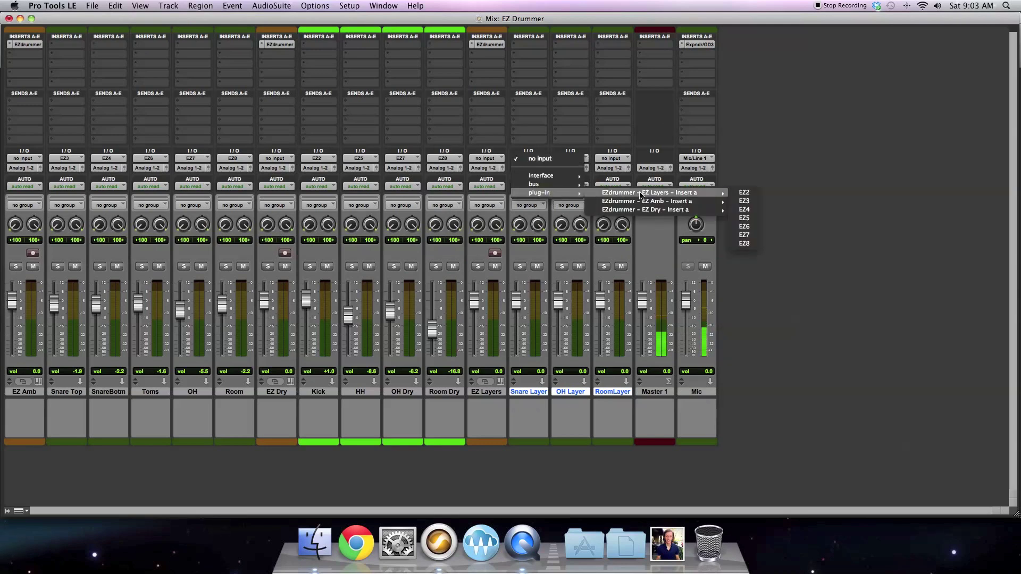
click(751, 201)
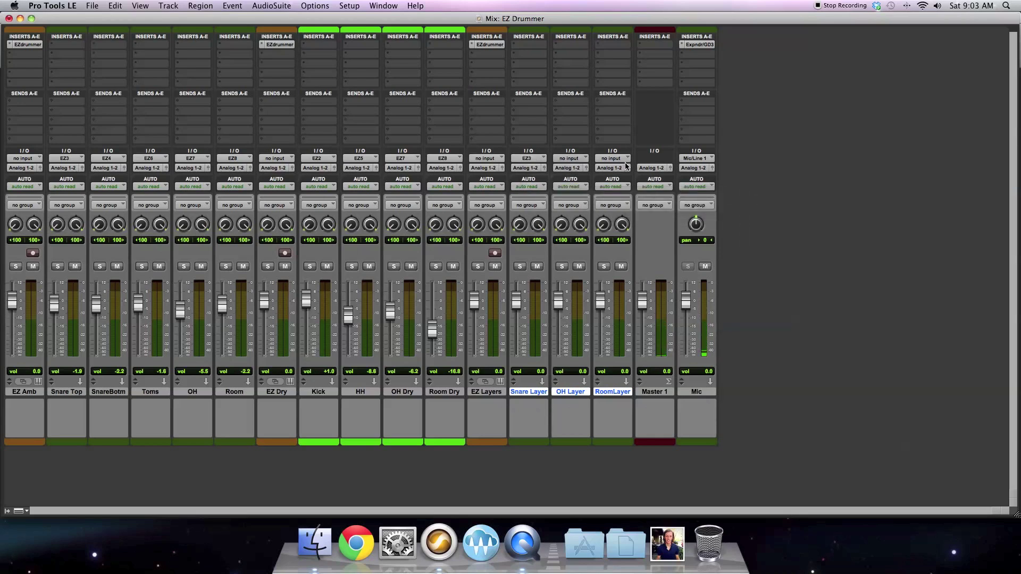
click(569, 159)
mouse_move(585, 193)
mouse_move(724, 192)
click(795, 235)
click(612, 158)
mouse_move(628, 192)
mouse_move(736, 193)
click(829, 244)
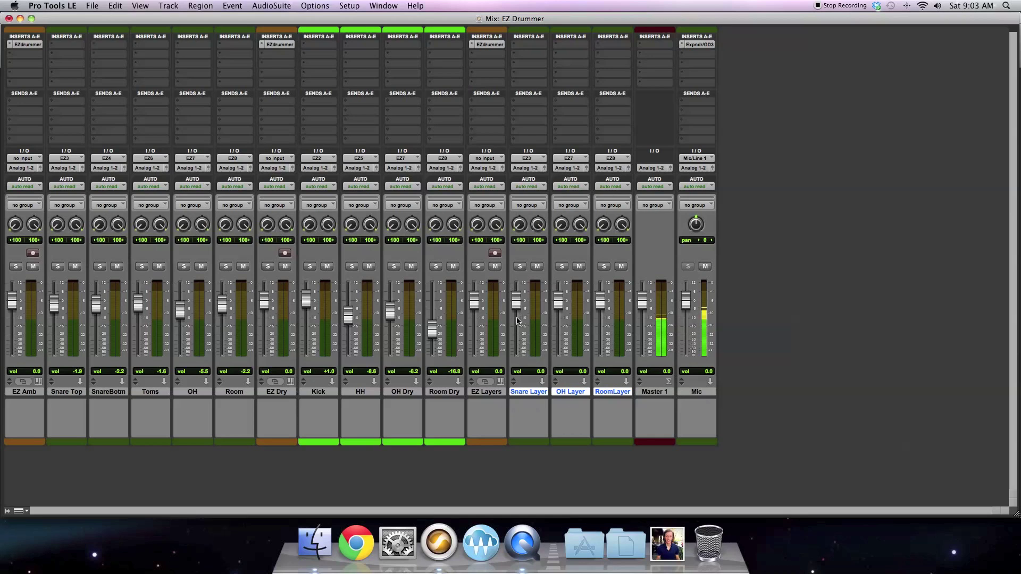
- Balance the layer faders with Snare Layer at -9.8, OH Layer at -7.4 and RoomLayer at -15.4 dB
drag(518, 307, 608, 316)
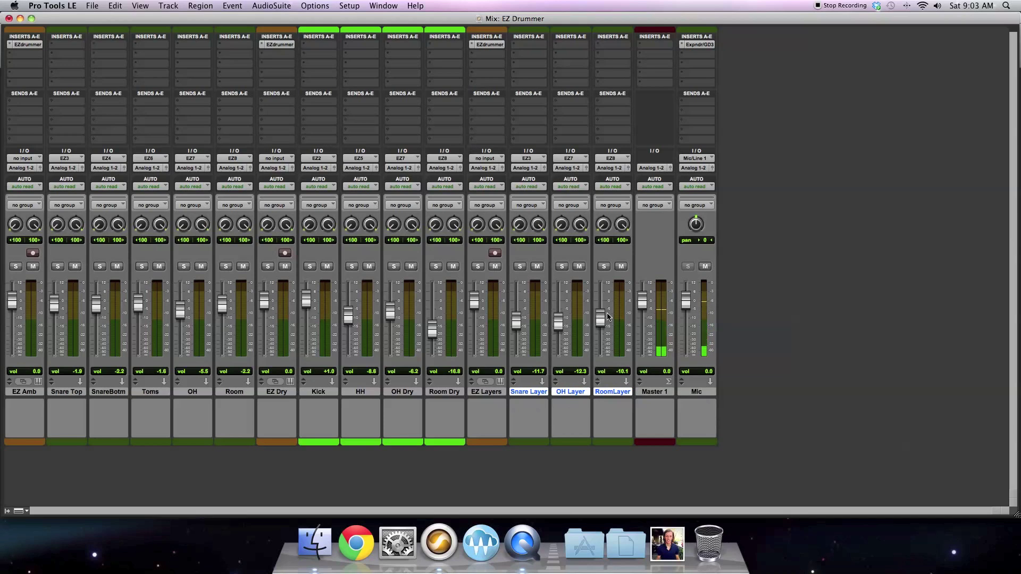
mouse_move(605, 319)
mouse_down()
mouse_move(602, 301)
mouse_move(601, 314)
mouse_move(559, 311)
mouse_move(601, 330)
mouse_up()
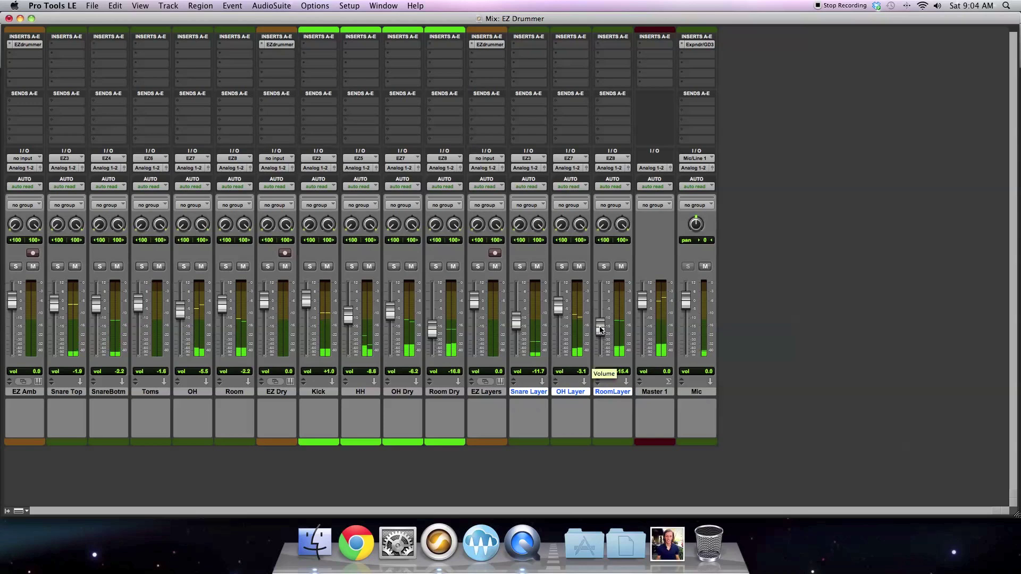
drag(516, 321, 557, 317)
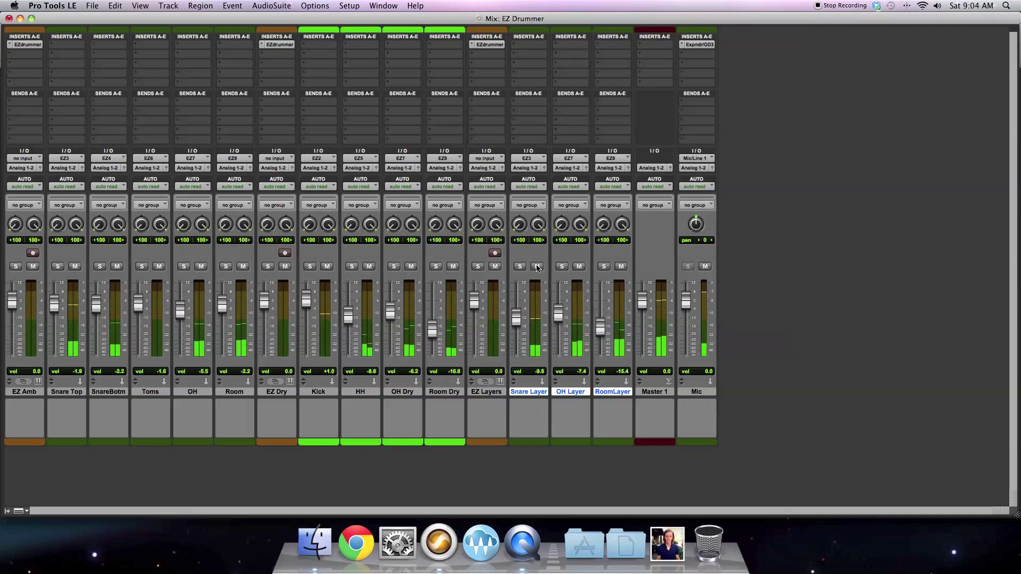
- Mute and unmute the three layer tracks to compare the drum mix with and without them
click(575, 267)
click(621, 267)
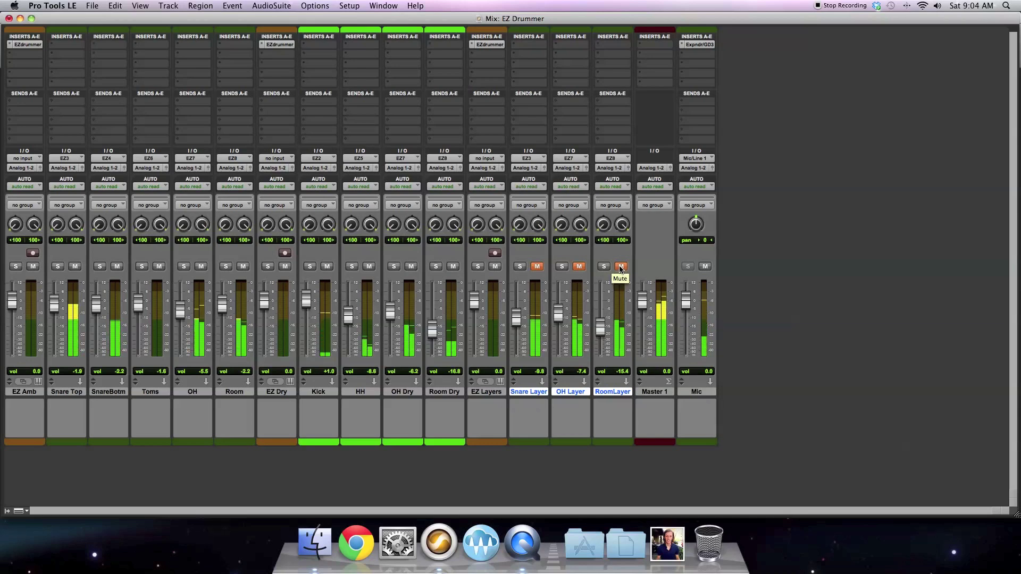
click(621, 266)
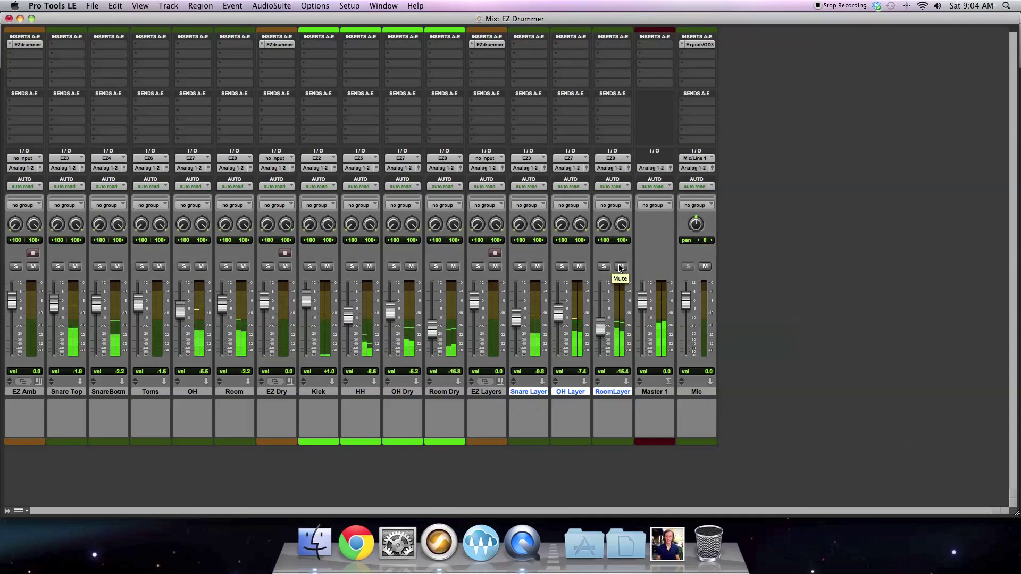
- Color the Snare Layer, OH Layer and RoomLayer tracks bright yellow, and close the color palette
double_click(531, 442)
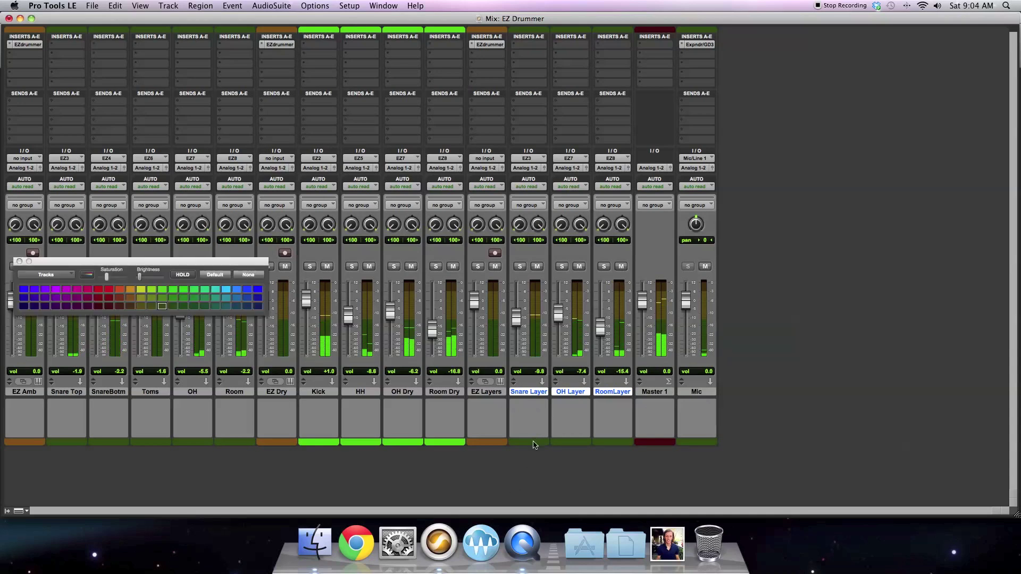
click(141, 290)
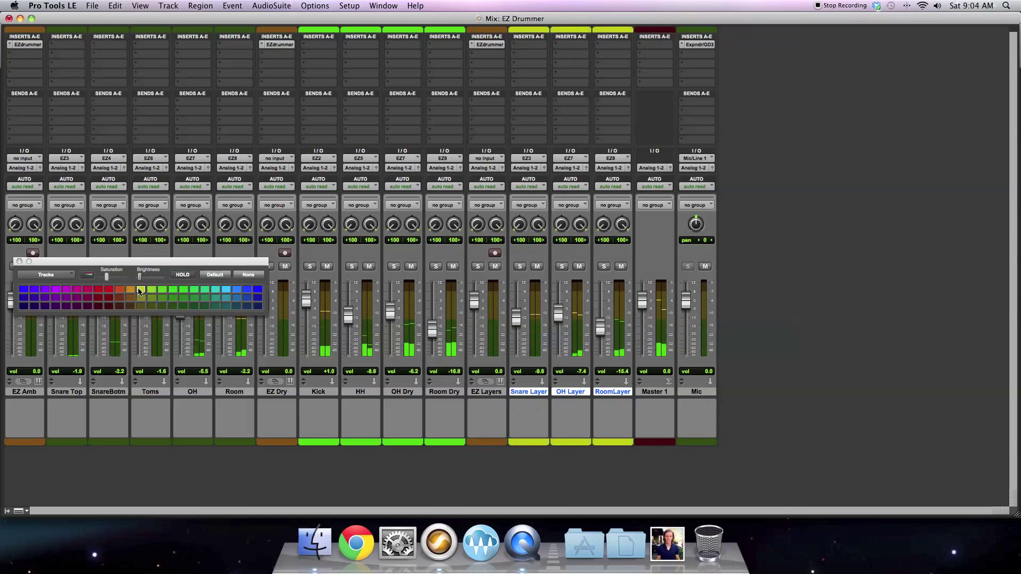
click(19, 262)
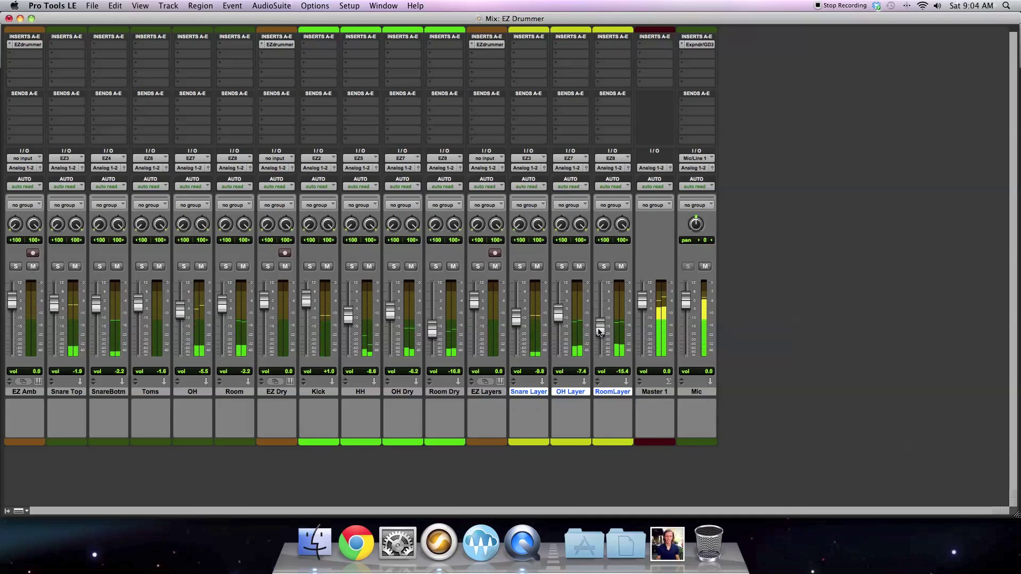
- Set the layer faders to -21.3 for Snare Layer, -17.5 for OH Layer and -8.6 dB for RoomLayer
drag(559, 314, 516, 335)
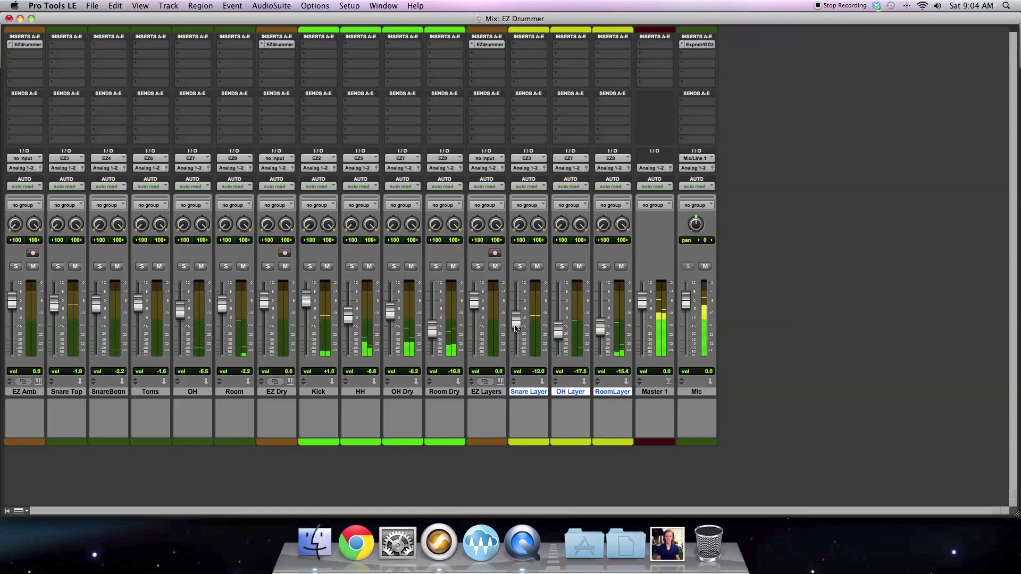
drag(601, 333, 604, 321)
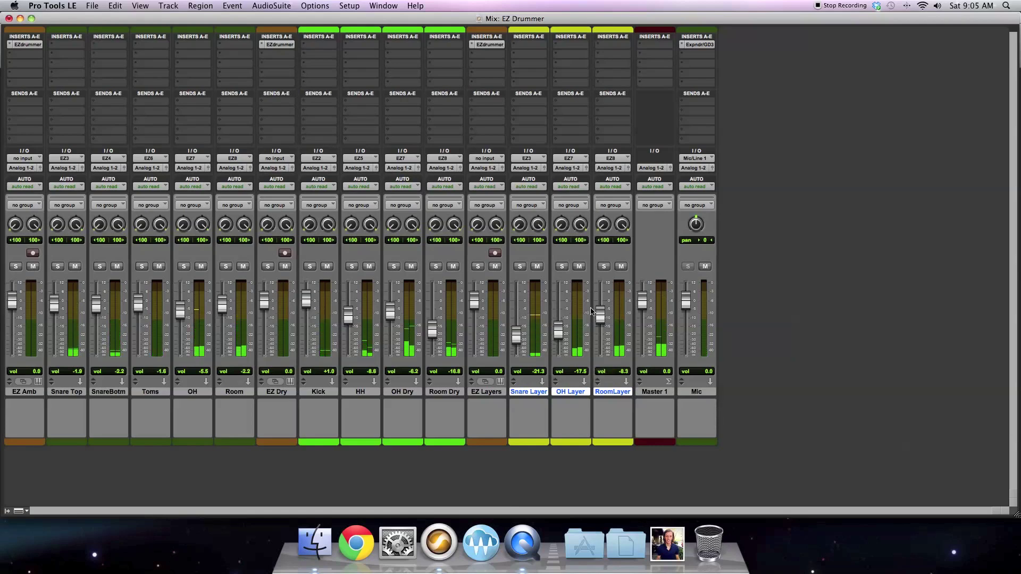
drag(603, 318, 602, 318)
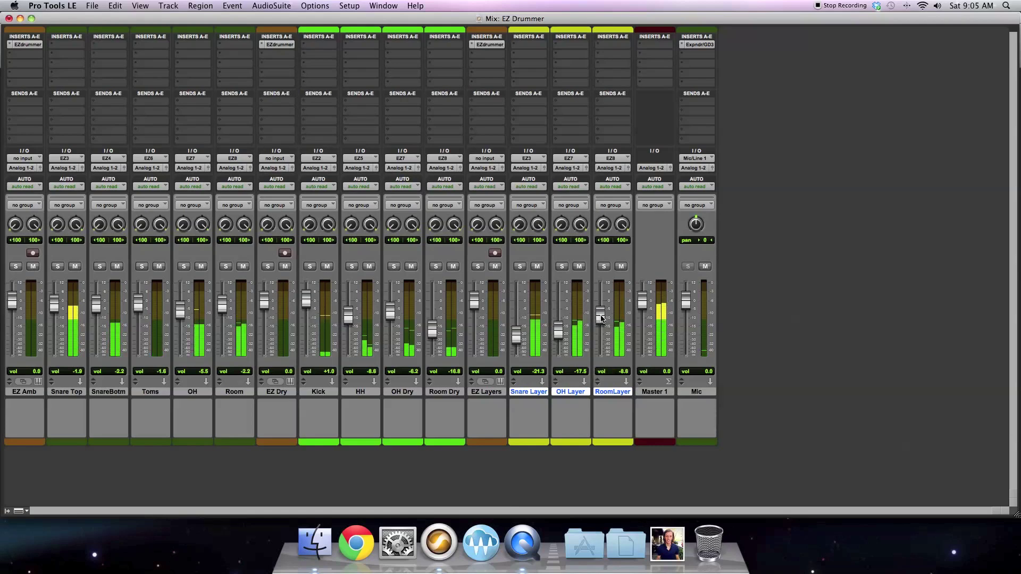
- Mute all the ambient and dry aux tracks, from Snare Top through Room Dry, to isolate the layer tracks
click(453, 267)
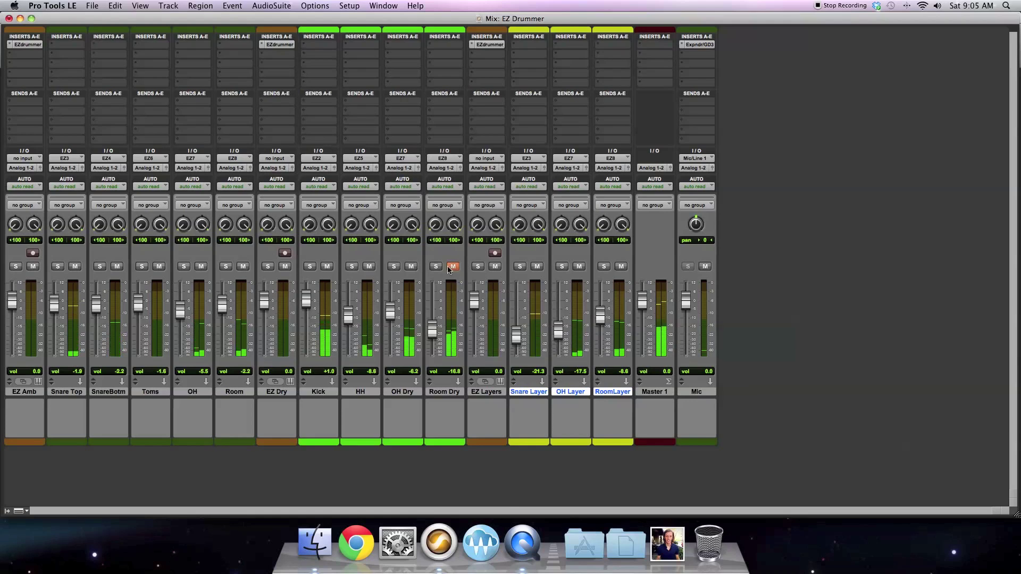
click(327, 267)
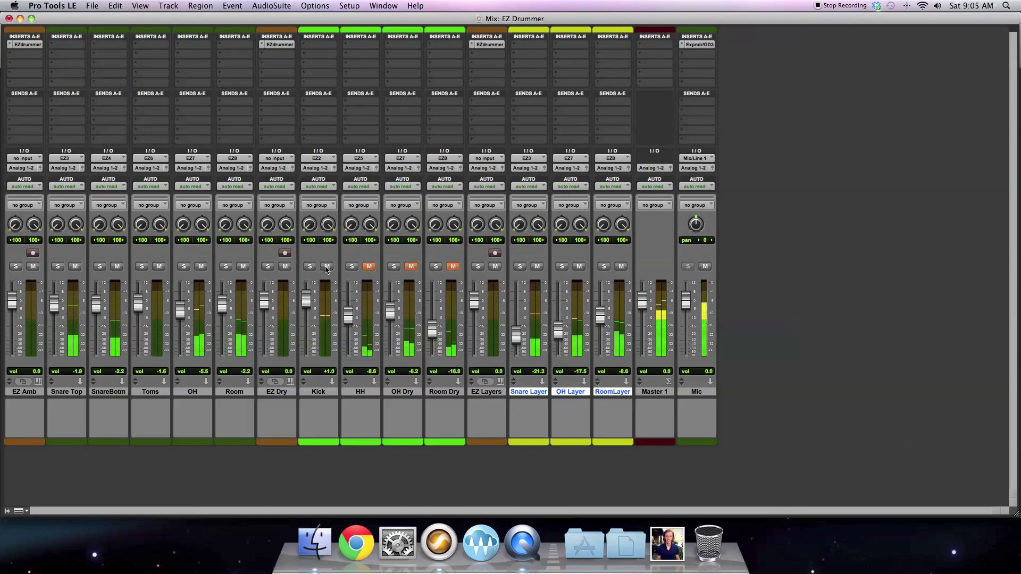
click(243, 267)
click(202, 267)
click(159, 266)
click(117, 266)
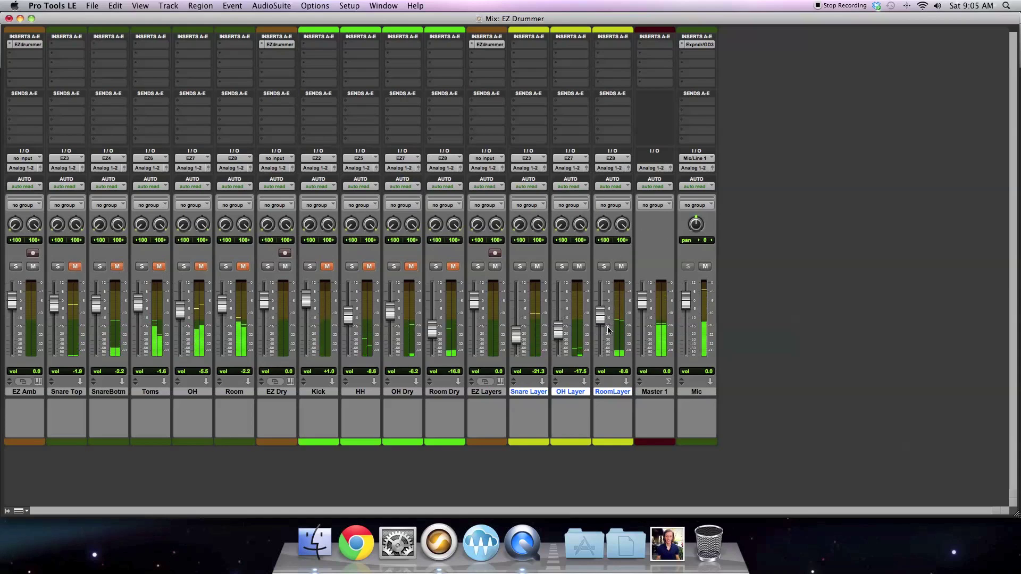
- Set OH Layer to -18.5 and RoomLayer to -5.5 dB, and unmute all the ambient and dry aux tracks
drag(558, 331, 558, 337)
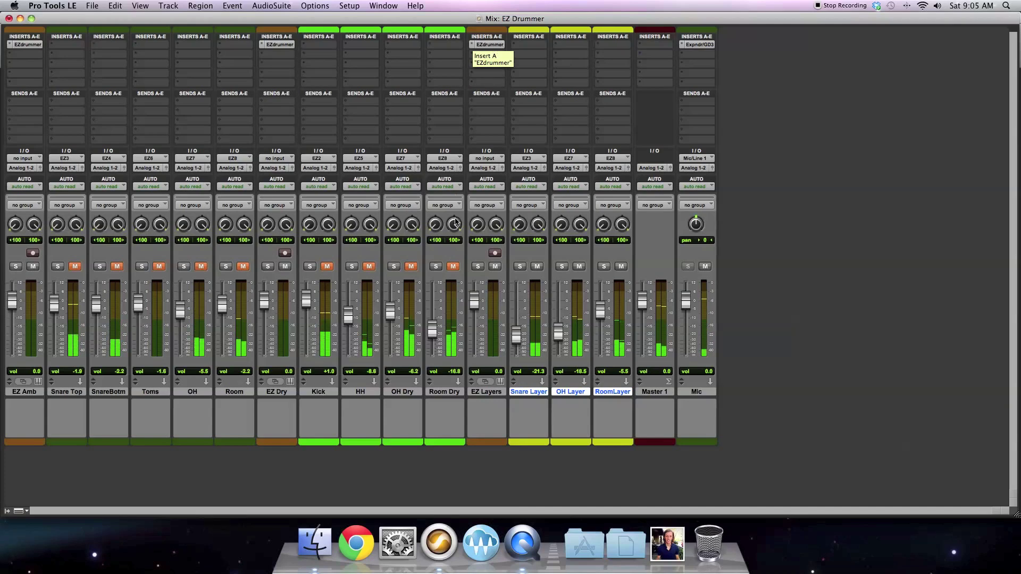
click(453, 267)
alt+click(453, 267)
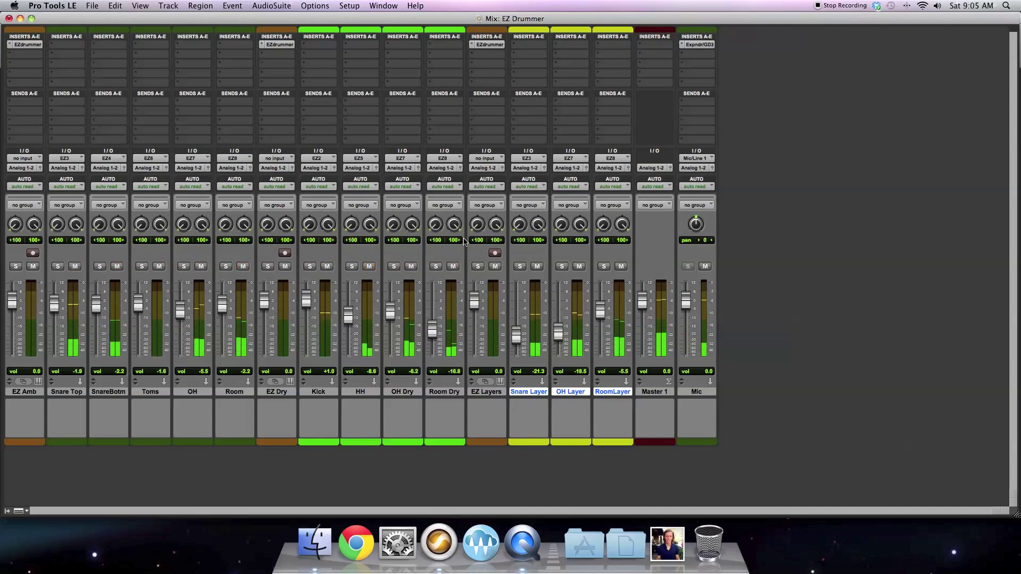
- Audition the 14" Slingerland snare in the EZ Layers EZdrummer instance, and switch its snare to the 13" GMS Piccolo
click(494, 45)
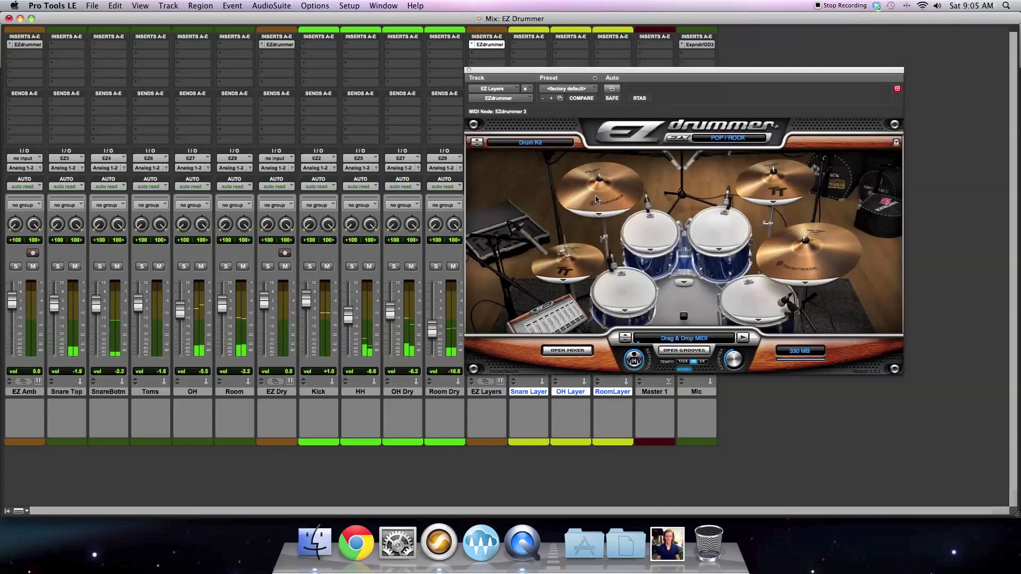
click(626, 313)
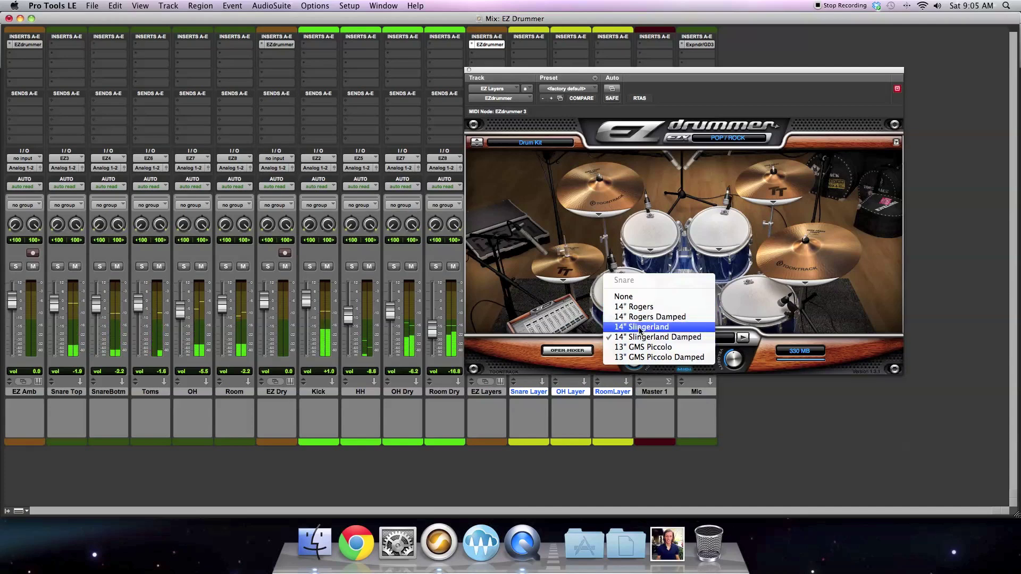
click(640, 327)
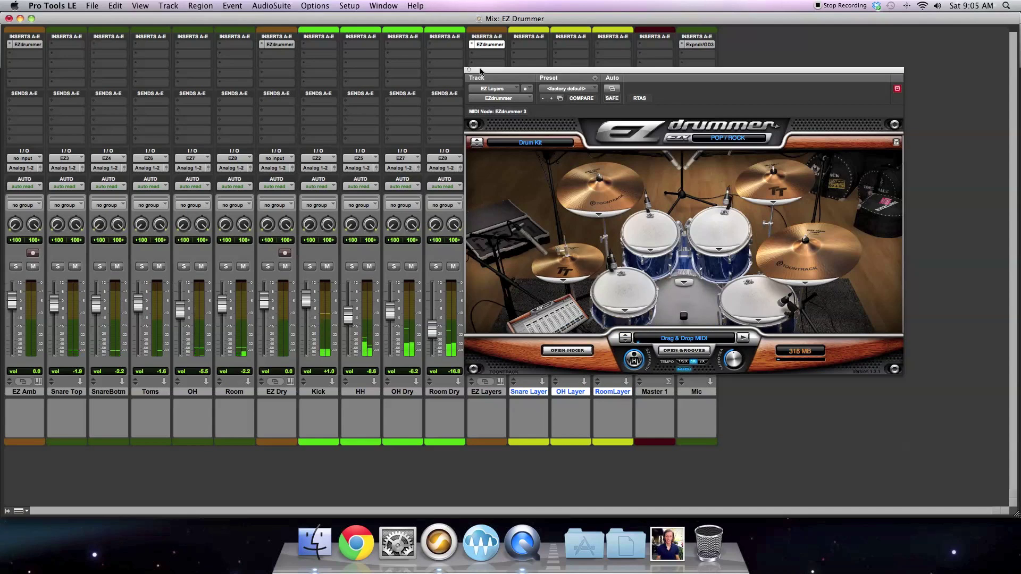
drag(480, 71, 94, 117)
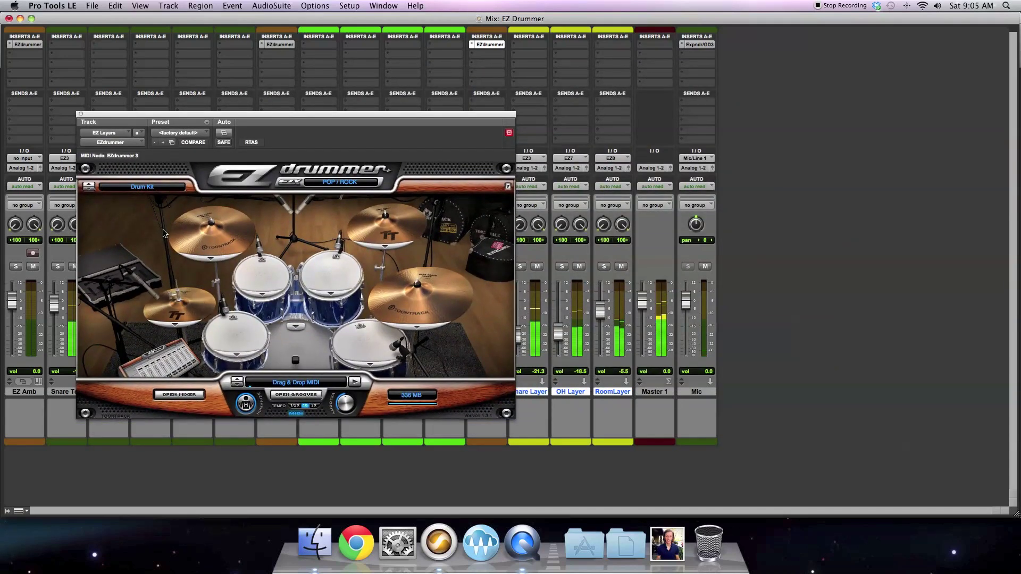
click(236, 355)
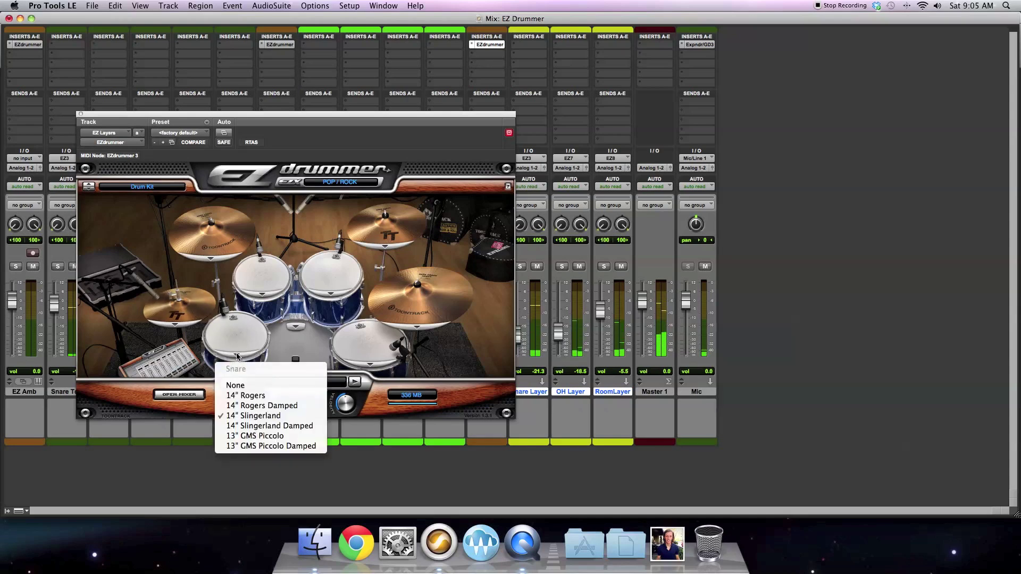
click(277, 436)
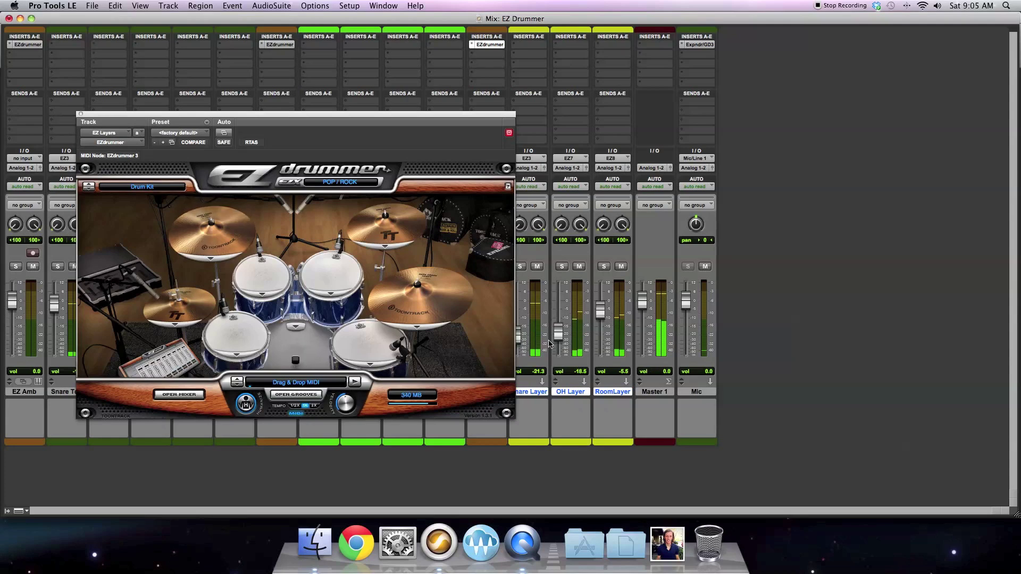
- Raise the Snare Layer fader to -6.3 dB and the OH Layer fader to -10.1 dB, and close the EZdrummer window
drag(518, 335, 520, 327)
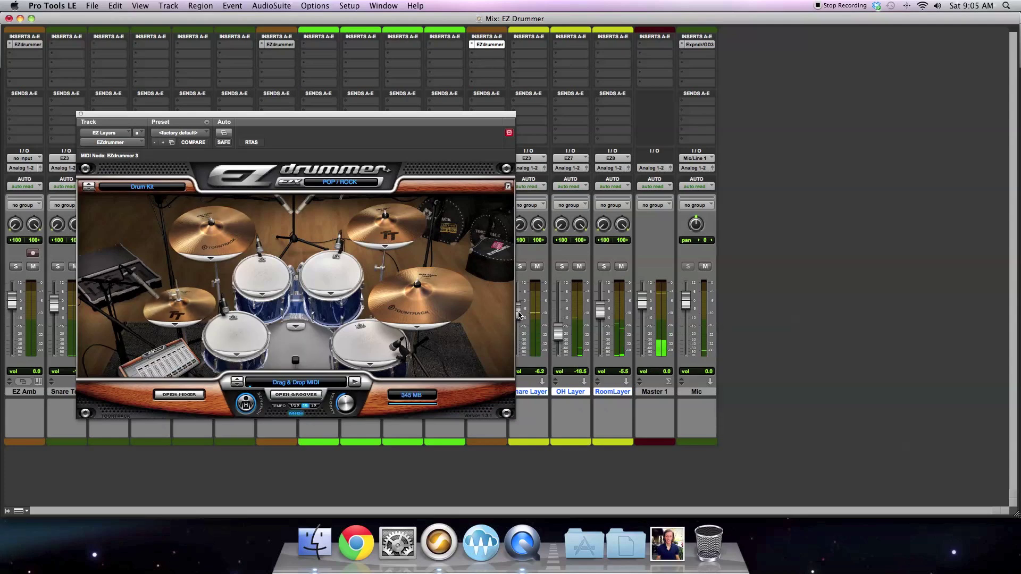
mouse_move(559, 331)
mouse_down()
mouse_move(563, 308)
mouse_move(556, 321)
mouse_up()
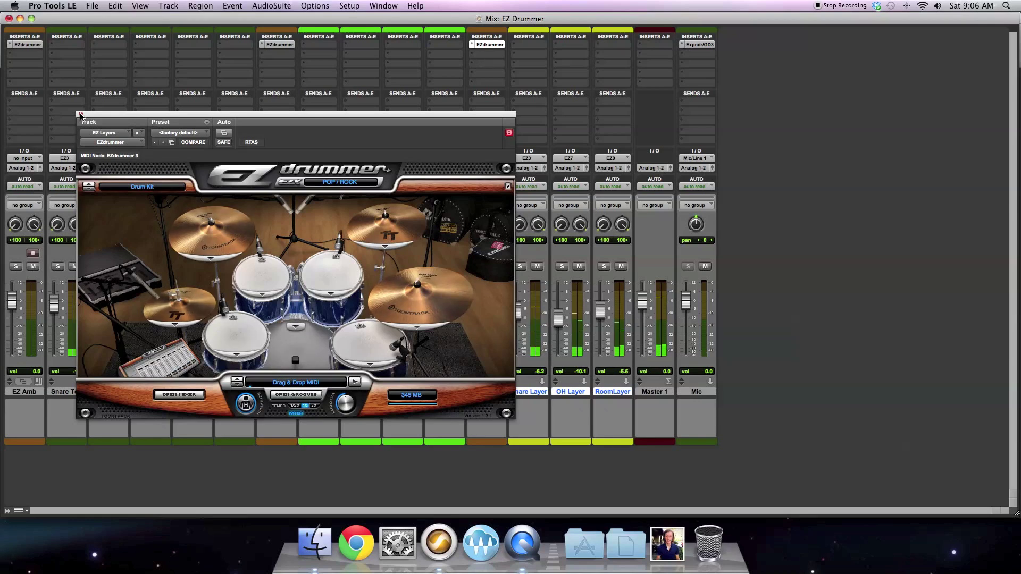
click(80, 115)
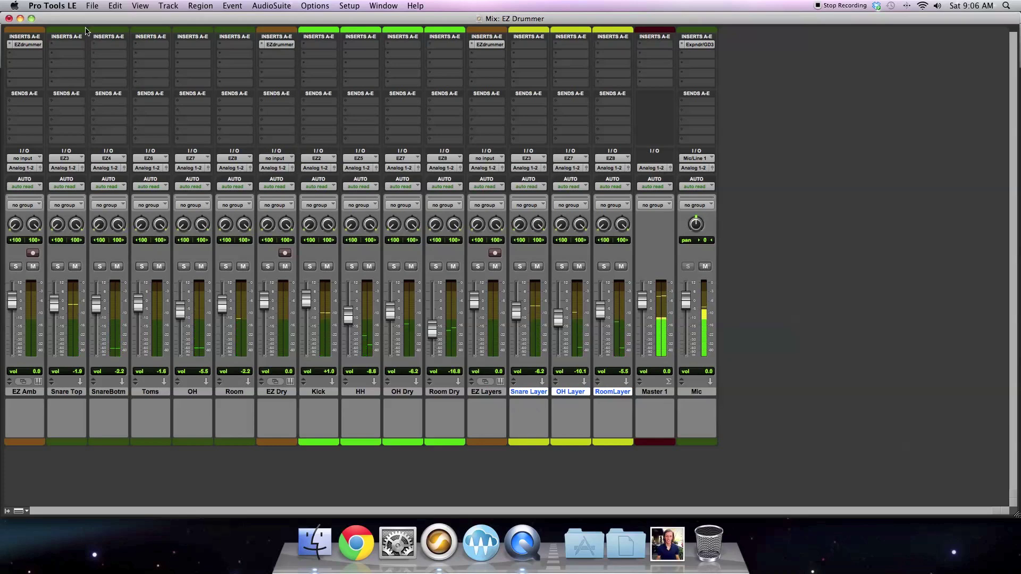
- Try the 14" Slingerland snare in the EZ Amb EZdrummer instance, and close the plug-in window
click(28, 45)
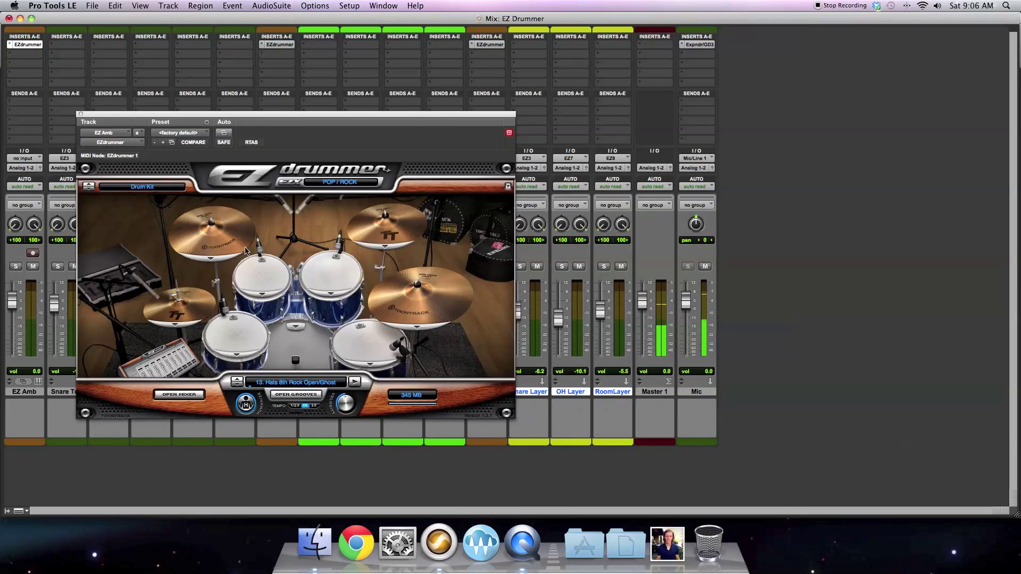
click(238, 353)
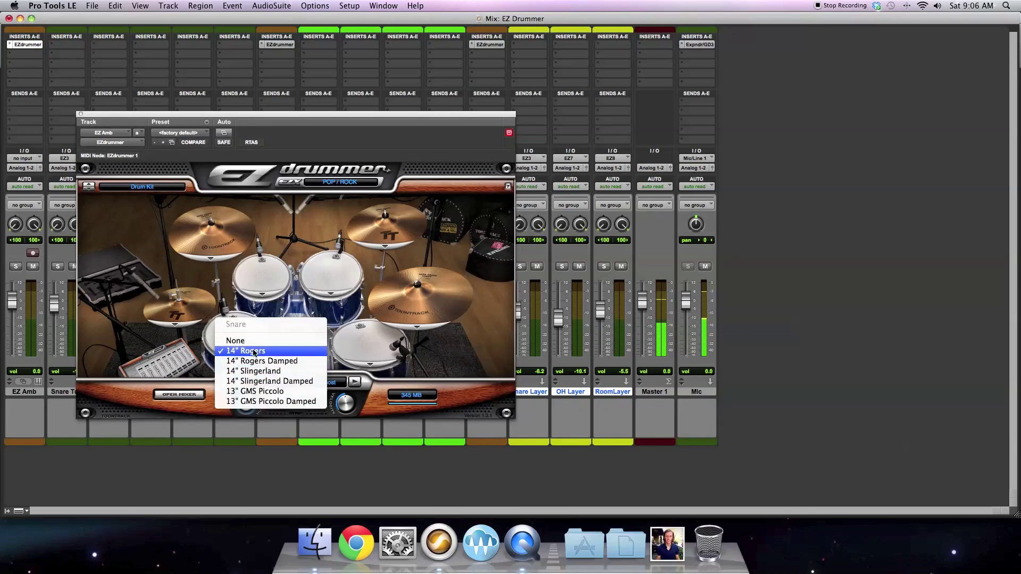
click(266, 371)
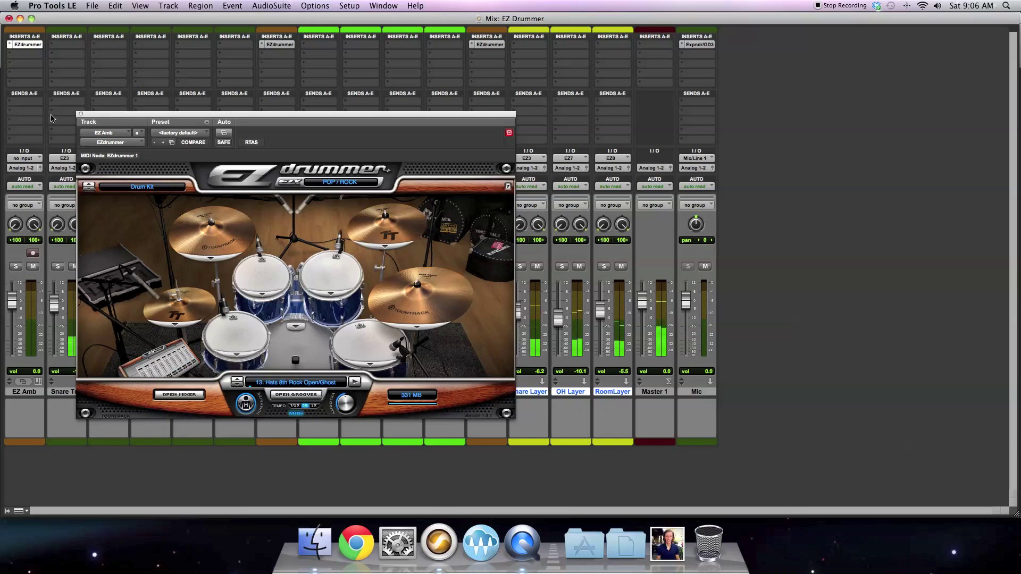
click(81, 115)
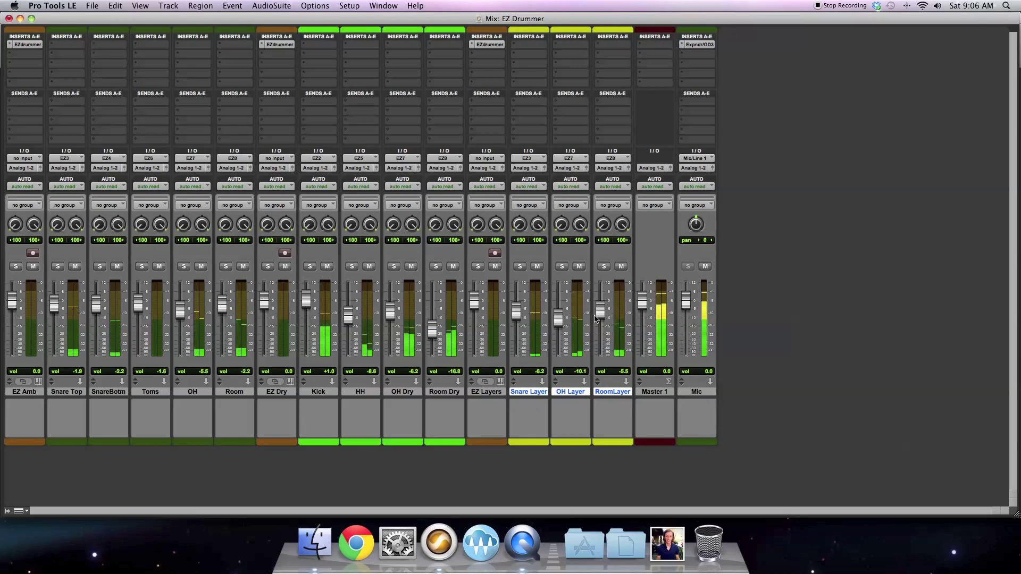
- Set the RoomLayer fader to -2.2 dB and the ambient Room fader to -11.1 dB
drag(601, 315, 601, 307)
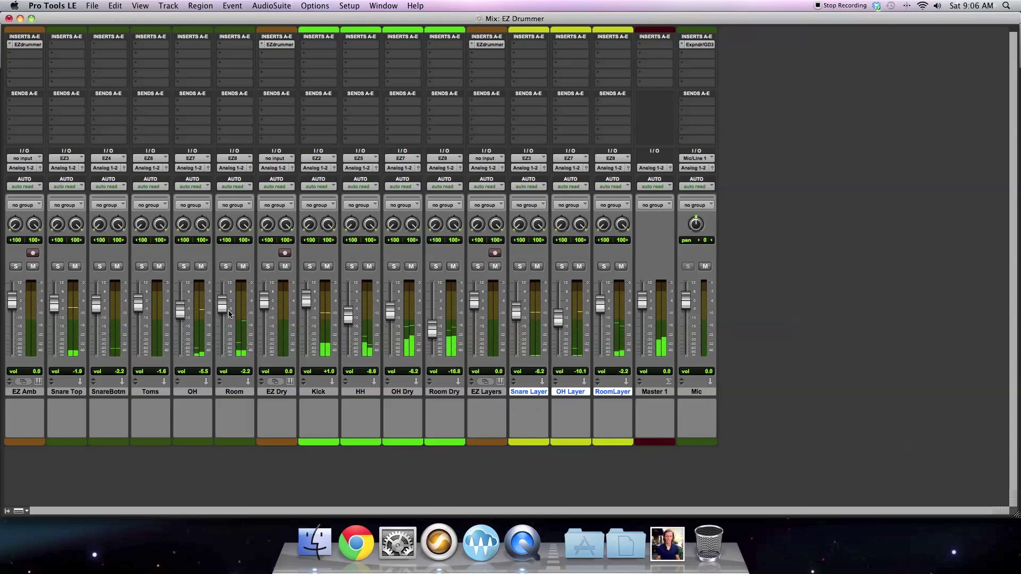
drag(223, 306, 224, 325)
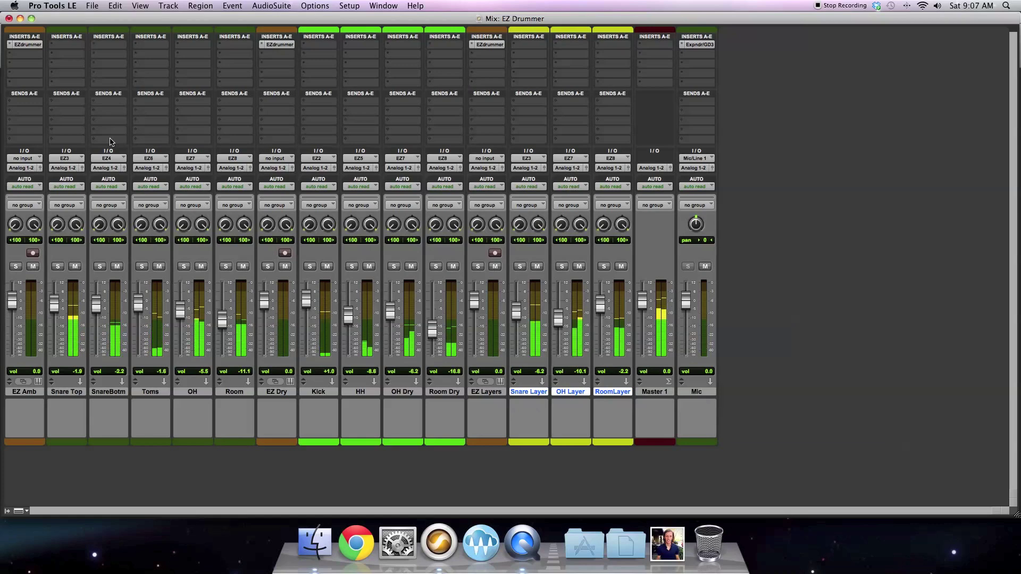
- Switch the snare in the EZ Amb EZdrummer instance back to 14" Rogers, and close the plug-in window
click(28, 44)
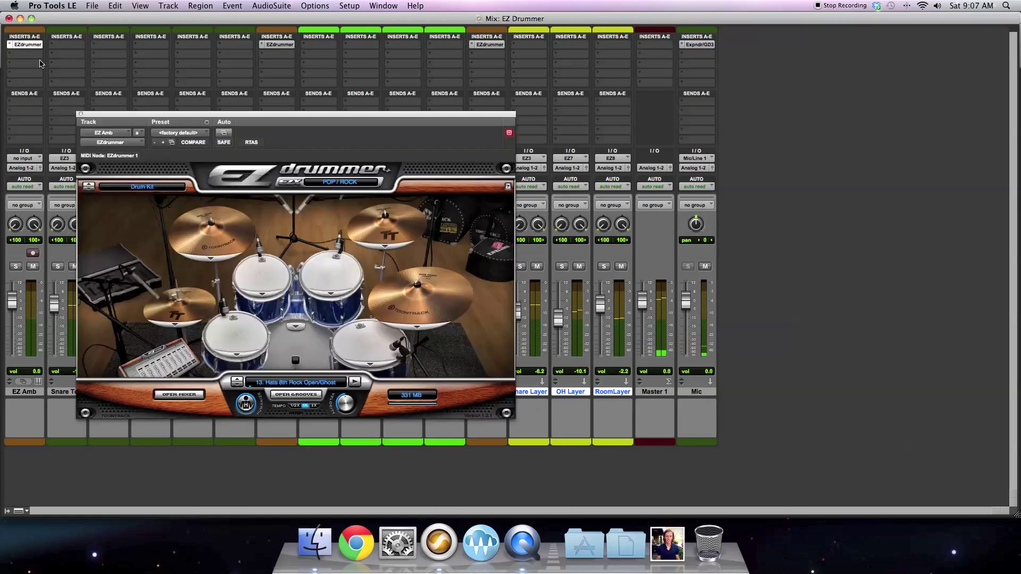
click(238, 358)
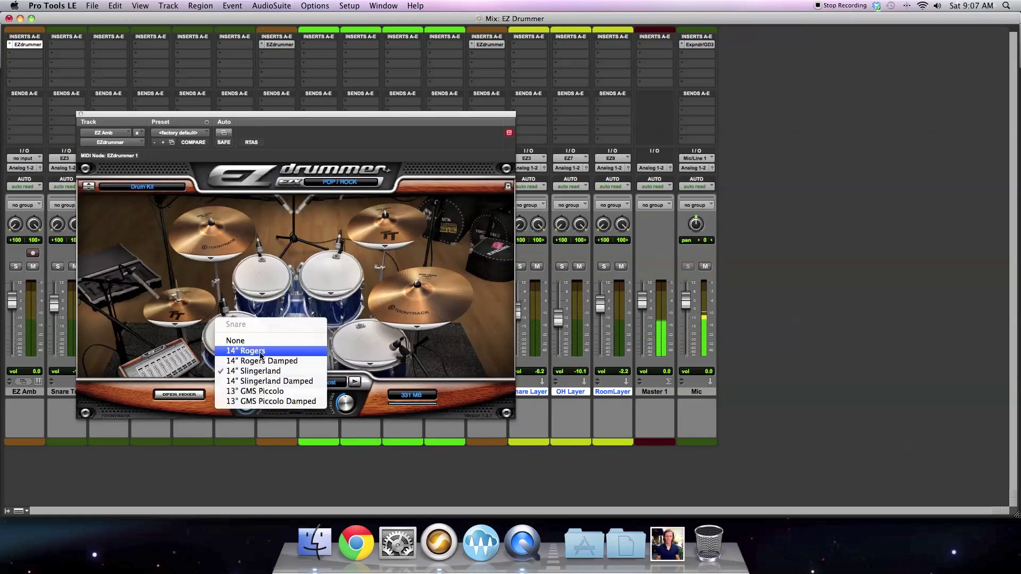
click(261, 350)
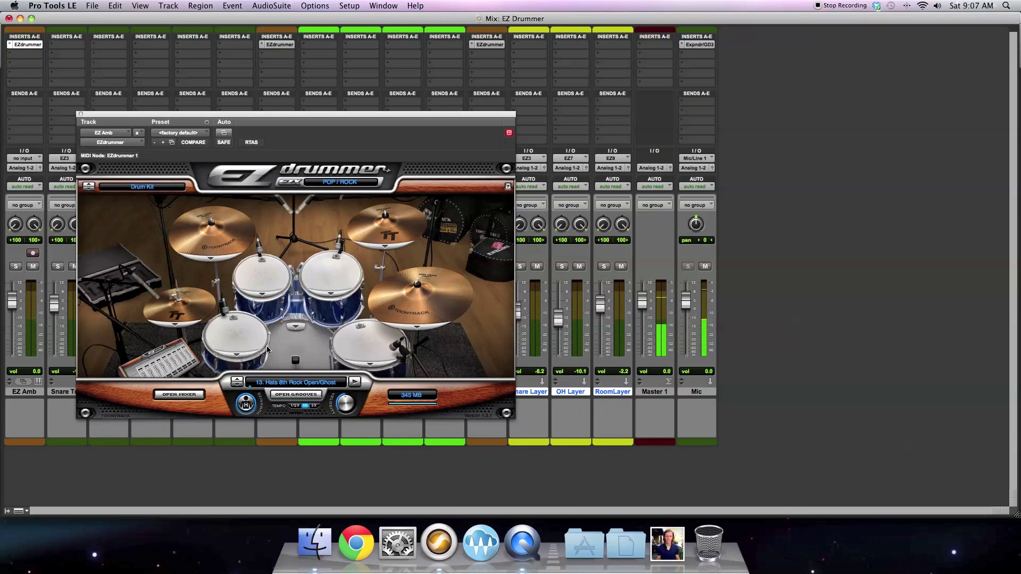
click(80, 114)
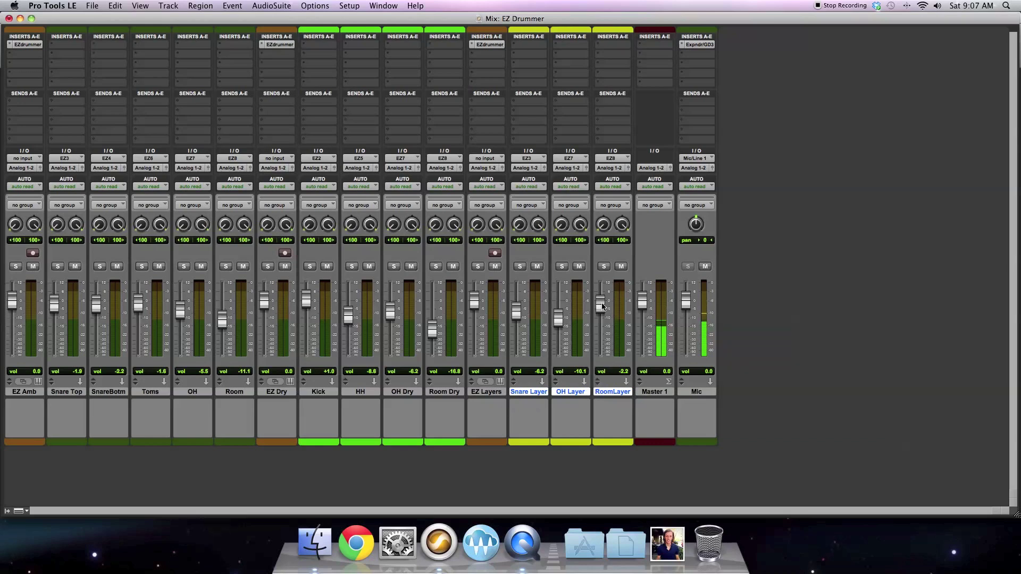
- Try the layered snare with RoomLayer lowered to -21.3 dB and Snare Layer raised to -0.6 dB
mouse_move(516, 313)
mouse_down()
mouse_move(518, 332)
mouse_move(517, 320)
mouse_up()
drag(600, 310, 599, 337)
drag(516, 319, 517, 306)
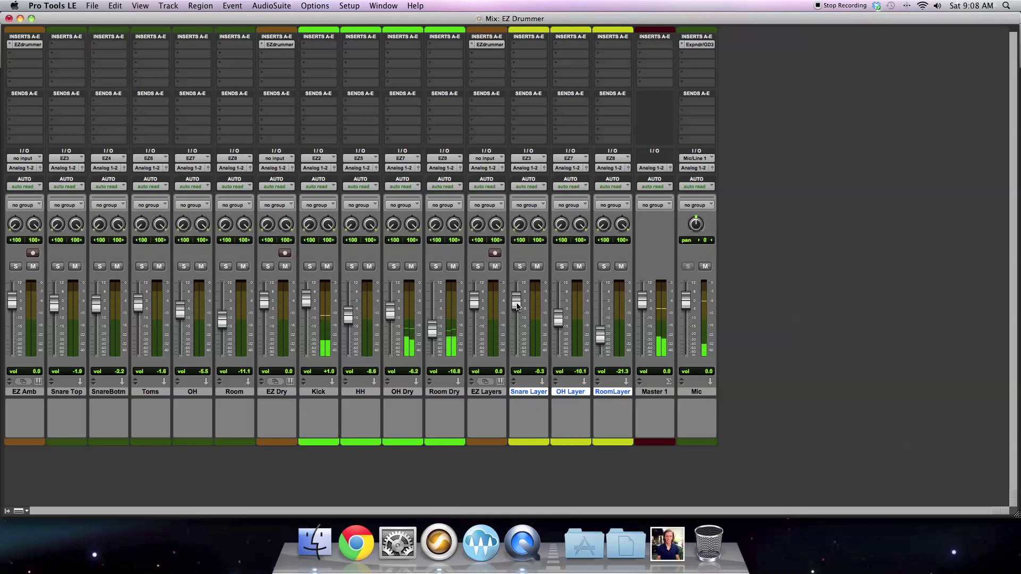
mouse_move(517, 306)
mouse_down()
mouse_move(521, 336)
mouse_move(524, 307)
mouse_up()
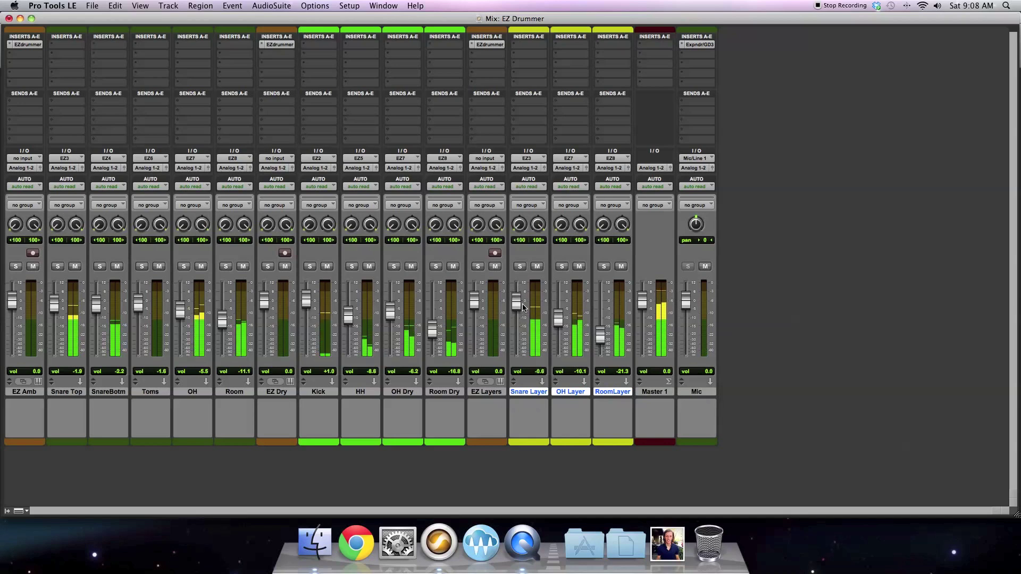
- Set the layer faders to -12.6 for Snare Layer, -4.3 for OH Layer and -6.4 dB for RoomLayer
drag(523, 307, 524, 322)
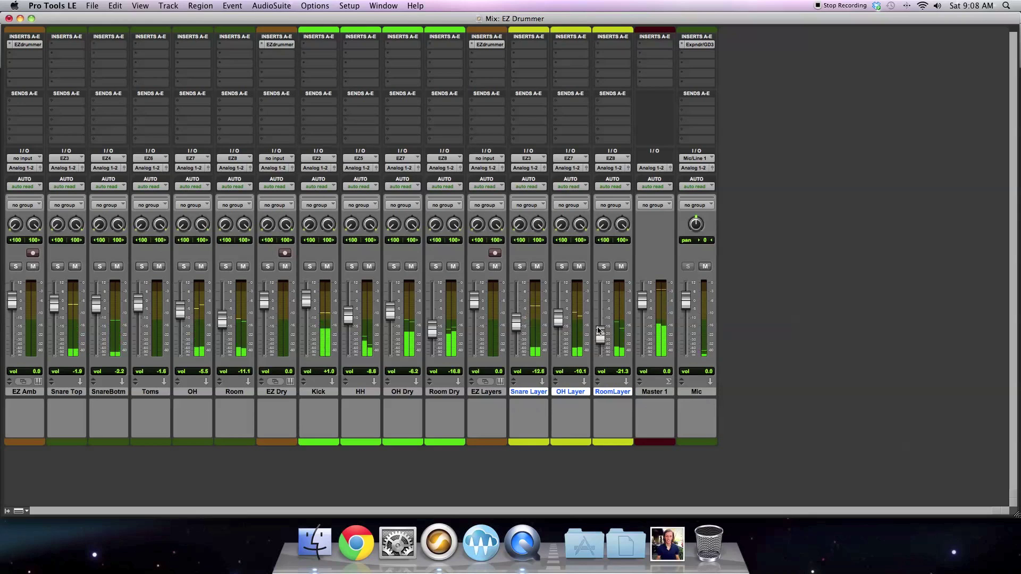
drag(601, 335, 600, 306)
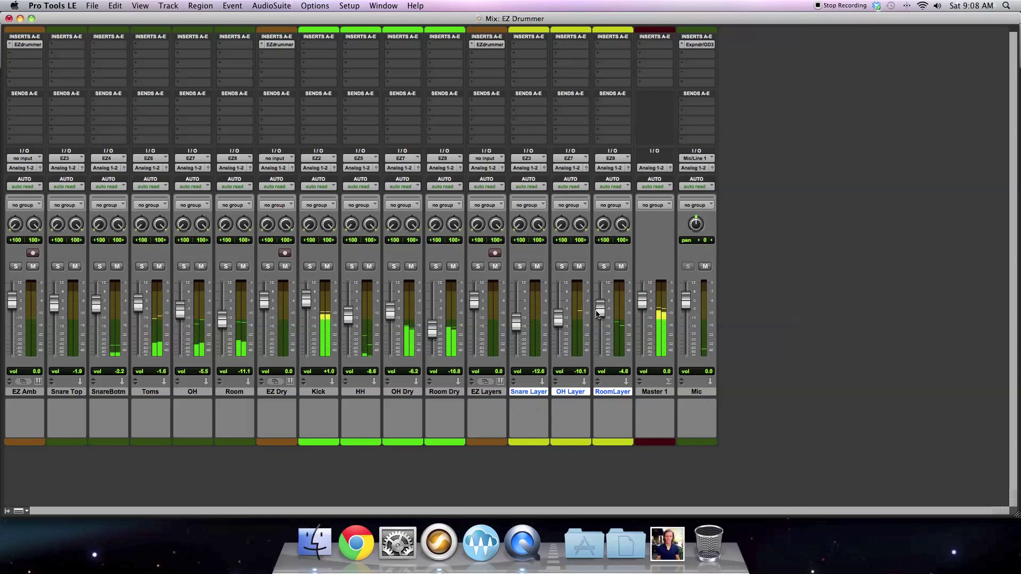
drag(559, 318, 600, 316)
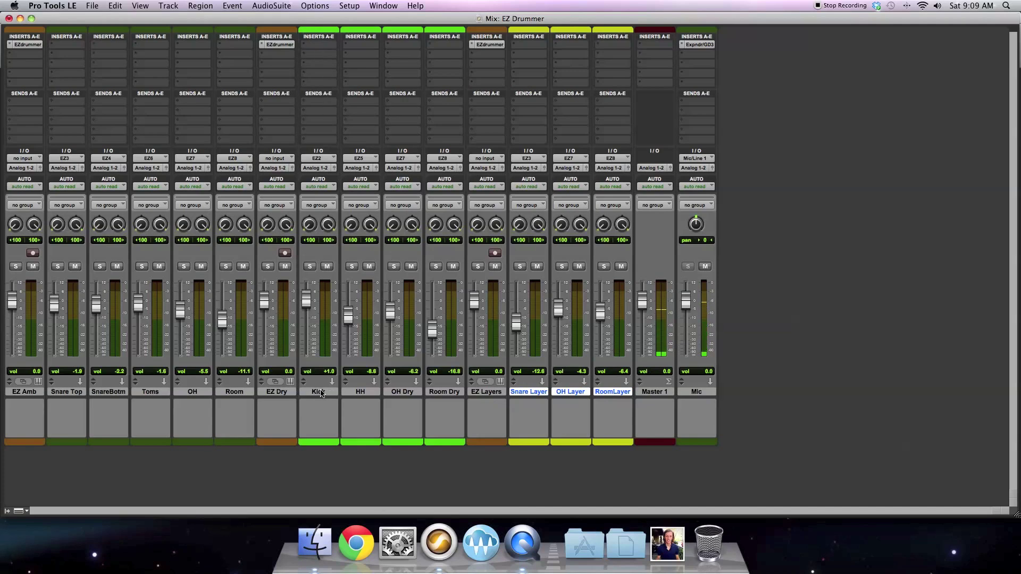
- Solo the Kick track, insert a stereo Compressor/Limiter Dyn 3 on it, and move the plug-in window clear of the Kick channel
click(311, 267)
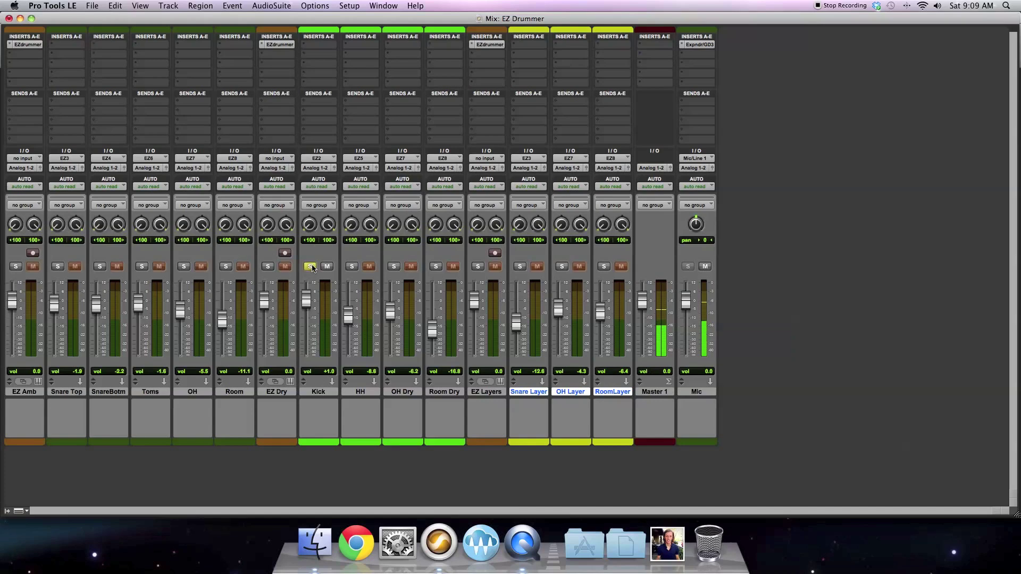
click(318, 46)
mouse_move(337, 63)
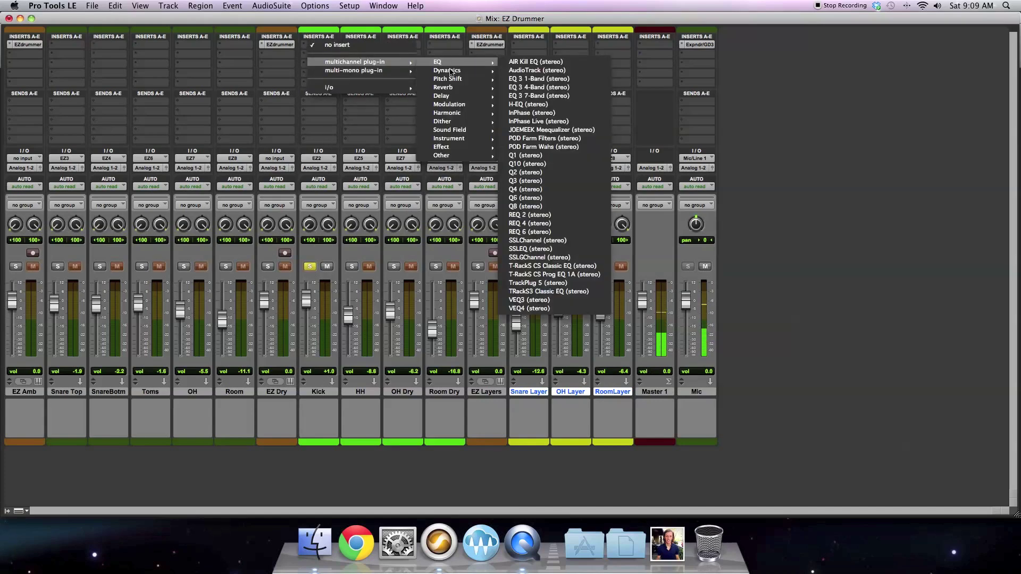
mouse_move(451, 70)
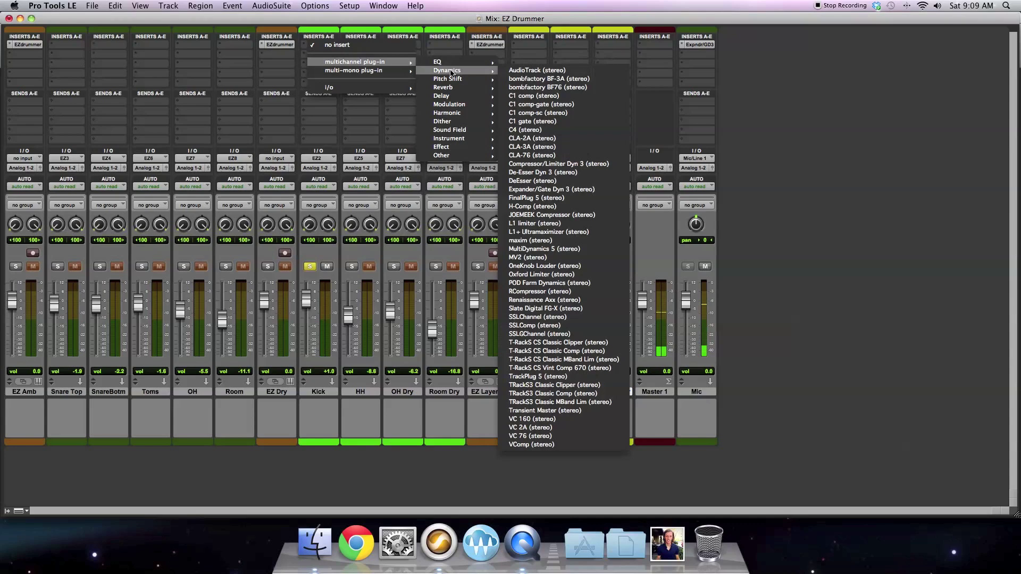
click(546, 166)
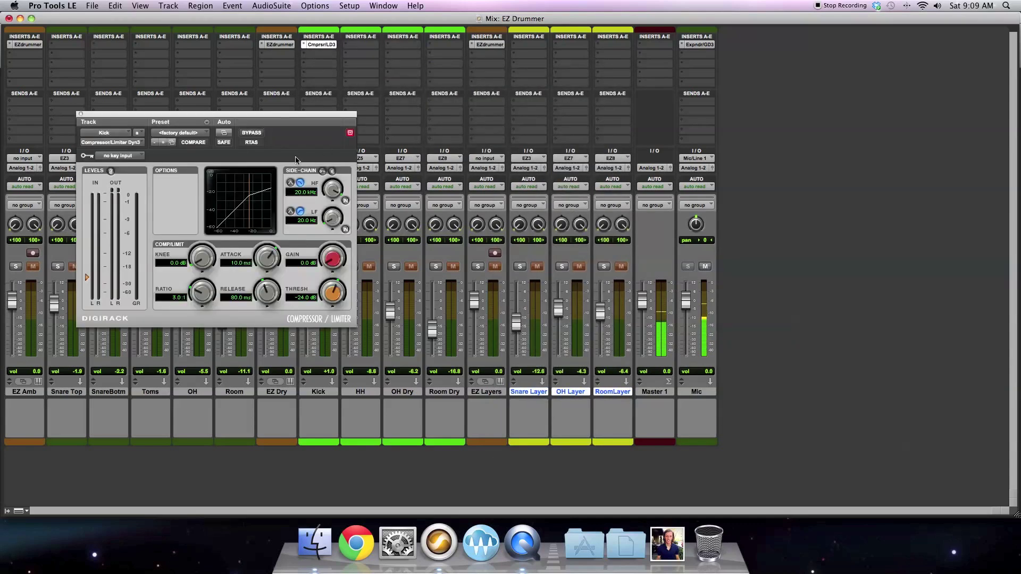
drag(169, 116, 512, 112)
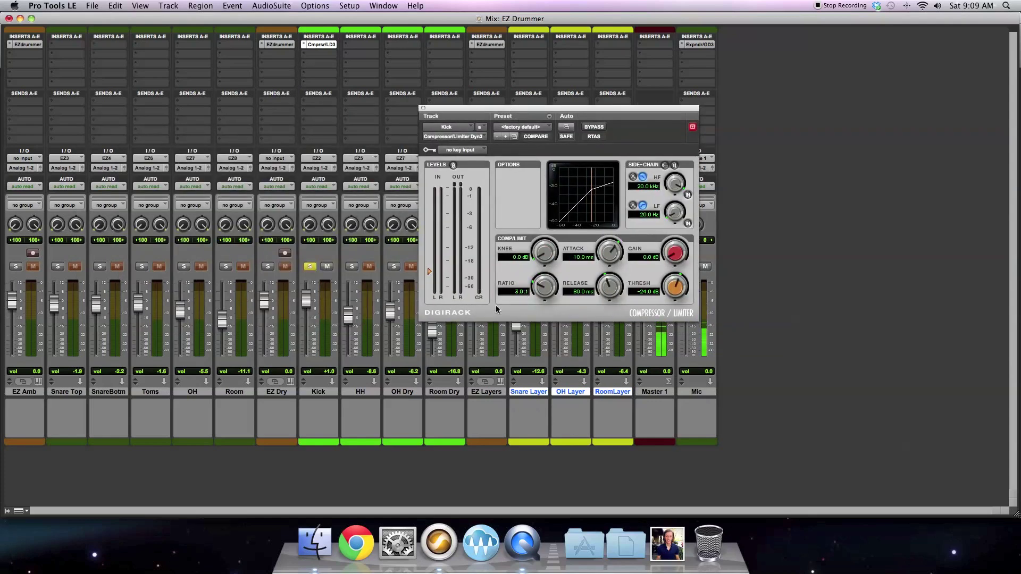
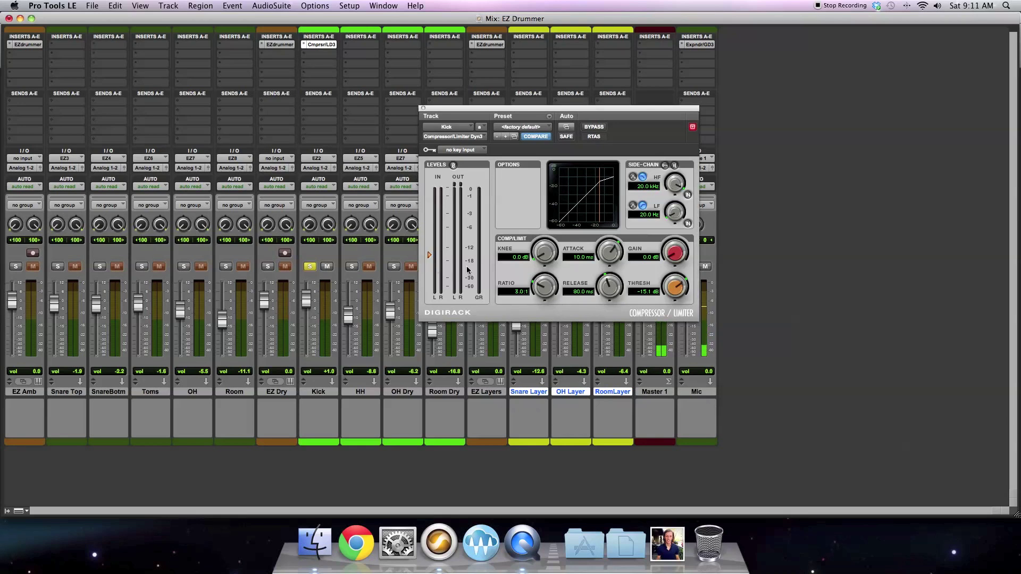
- Set the kick compressor to 10.0 µs attack, 10.8 ms release, 2.1:1 ratio and -12.5 dB threshold
drag(609, 253, 611, 312)
drag(429, 258, 430, 254)
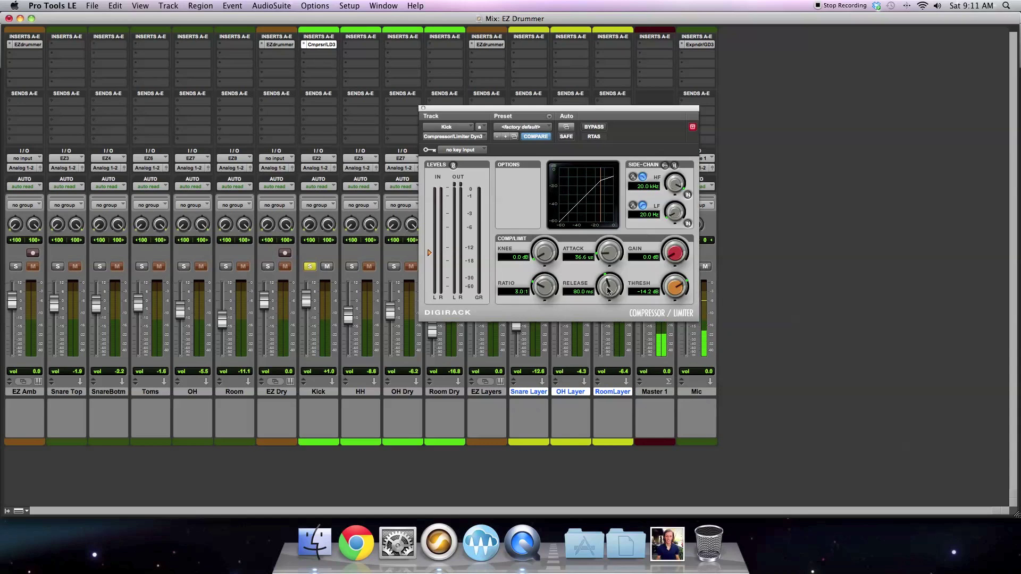
drag(610, 291, 610, 324)
drag(544, 289, 541, 297)
drag(545, 291, 546, 280)
drag(613, 258, 610, 270)
drag(430, 254, 430, 250)
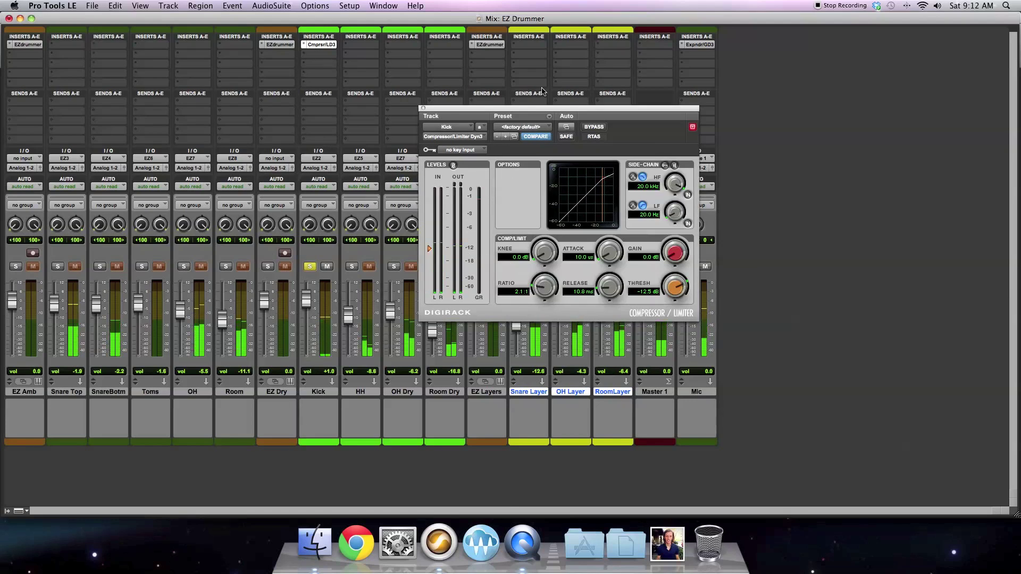
- Compare the kick with the compressor bypassed and active, and set its ratio to 2.2:1 and threshold to -13.4 dB
click(593, 128)
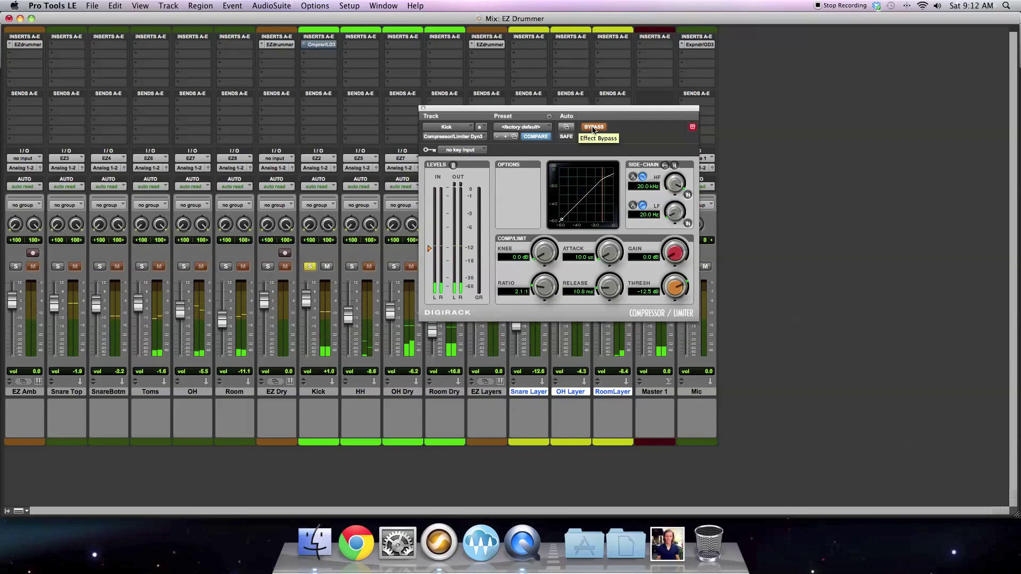
click(593, 128)
drag(429, 249, 430, 256)
drag(543, 290, 543, 287)
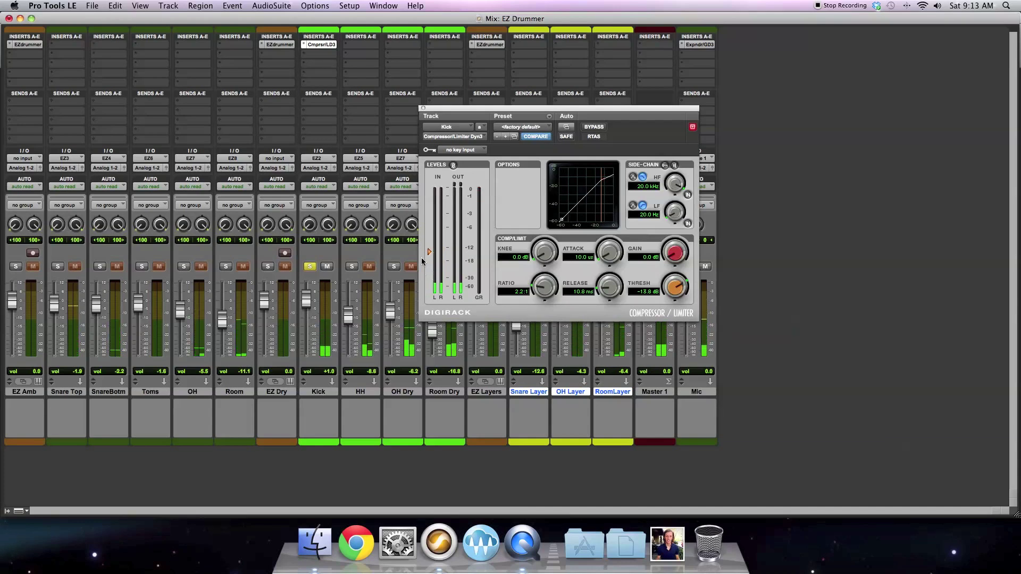
drag(429, 255, 429, 253)
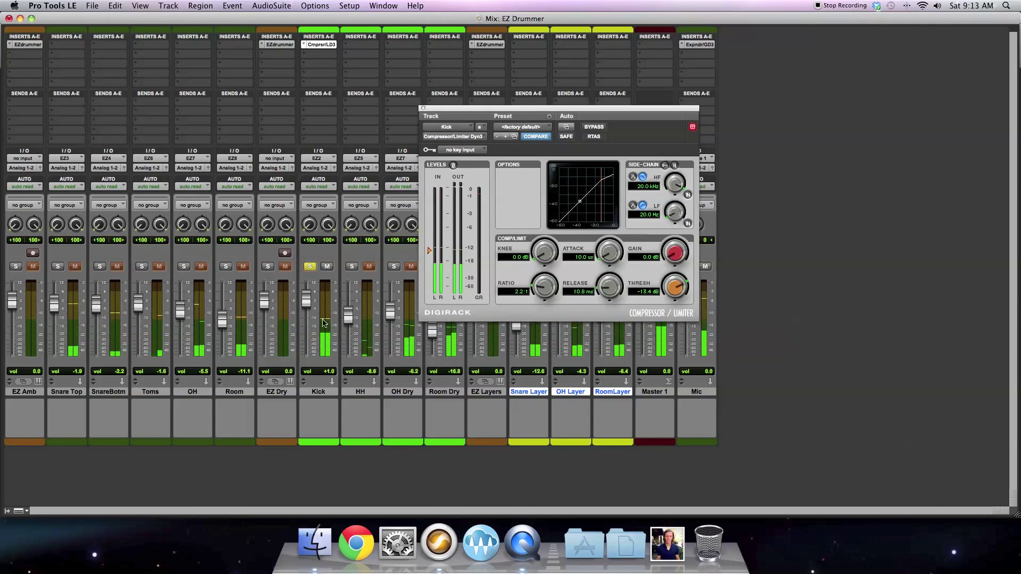
- Set the kick compressor's gain to 5.2 dB, compare it bypassed and active, and close its window
drag(675, 261, 671, 257)
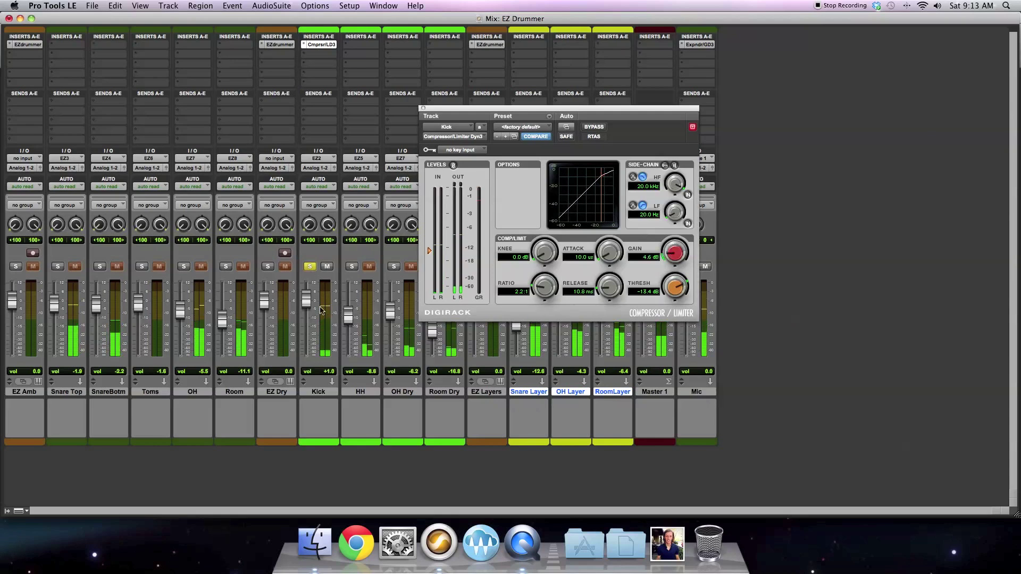
drag(685, 257, 678, 261)
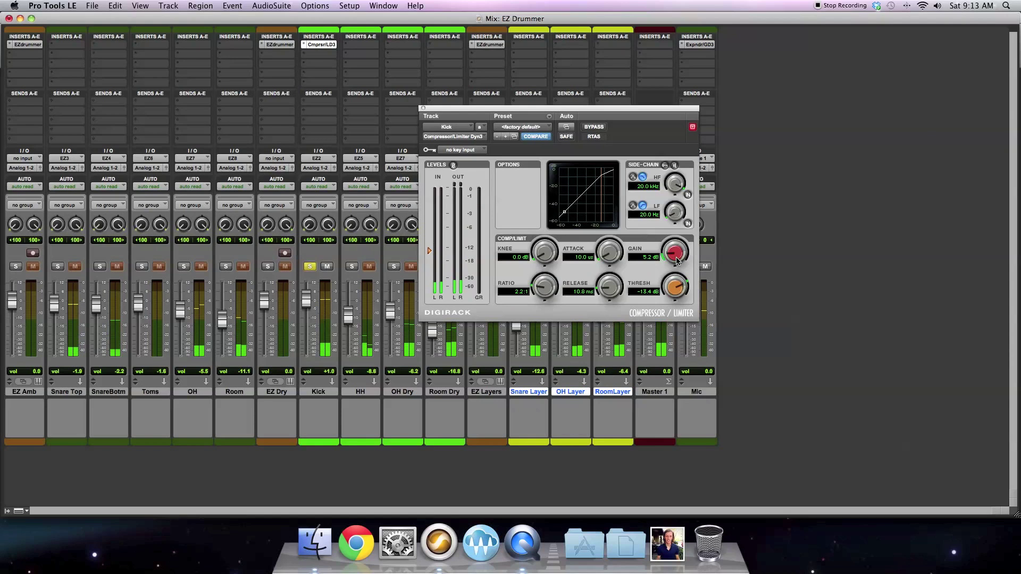
click(589, 127)
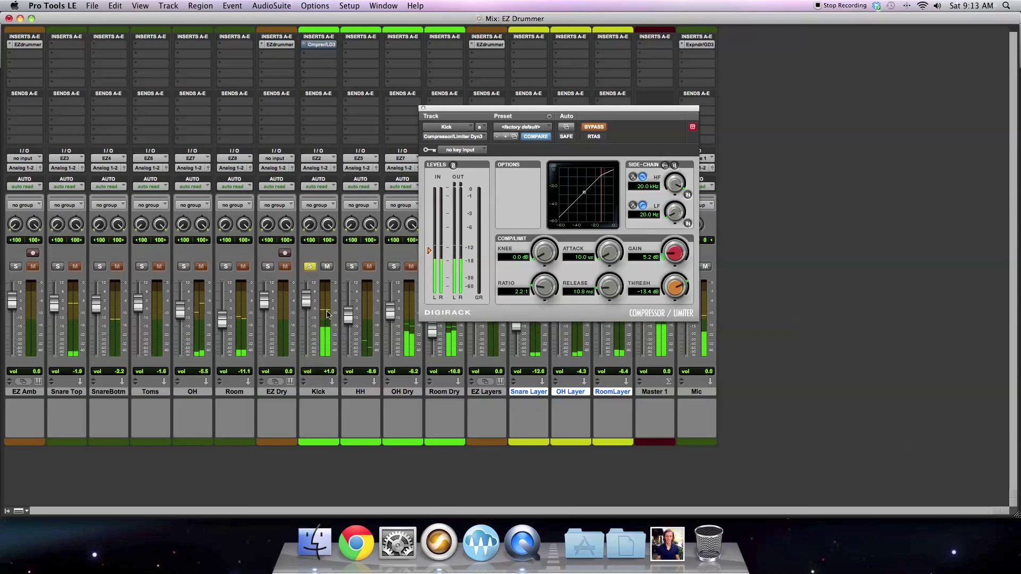
click(595, 128)
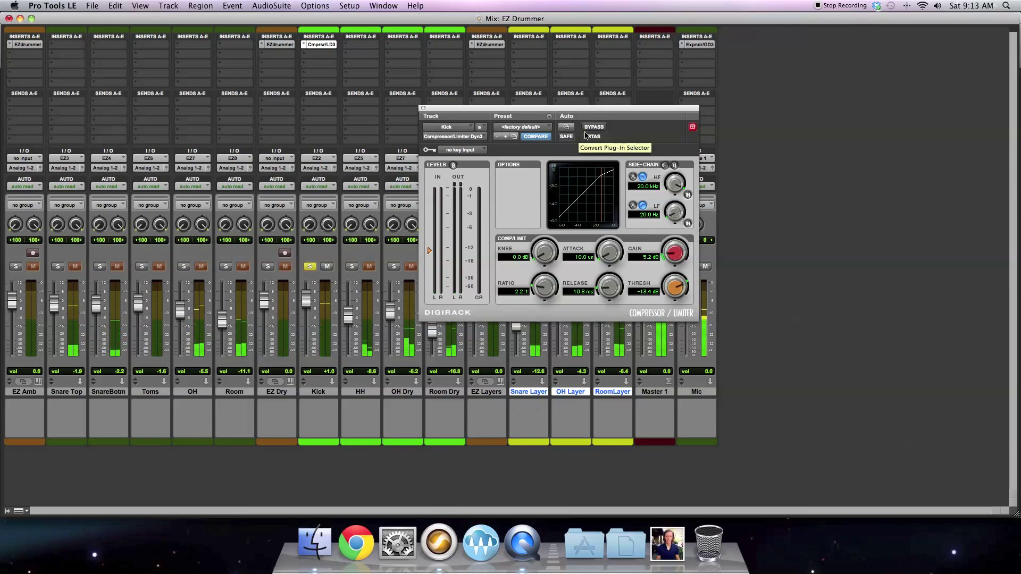
click(423, 109)
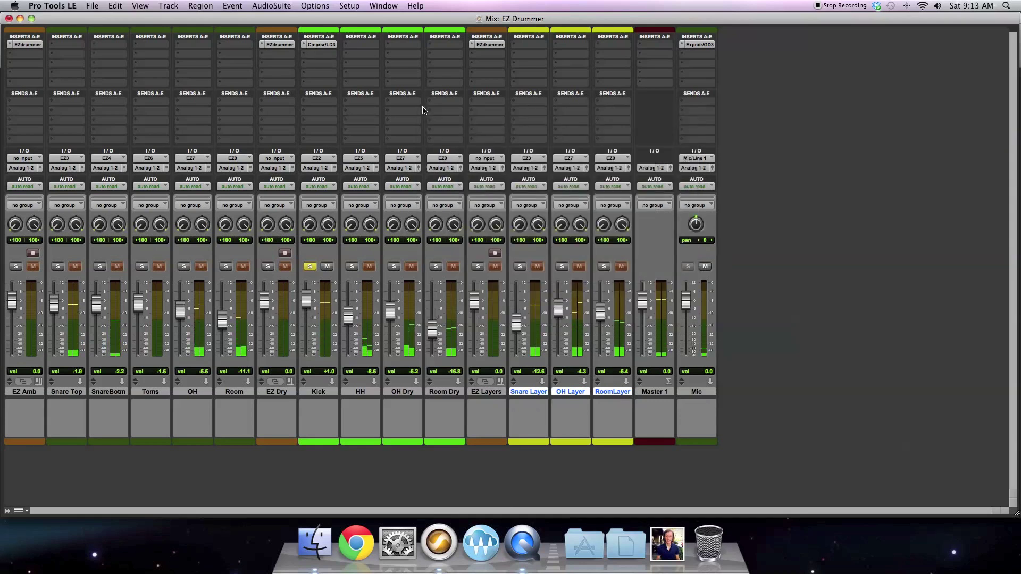
- Insert a second stereo Compressor/Limiter Dyn 3 on the Kick track, below the first compressor
click(305, 44)
mouse_move(344, 74)
mouse_move(442, 80)
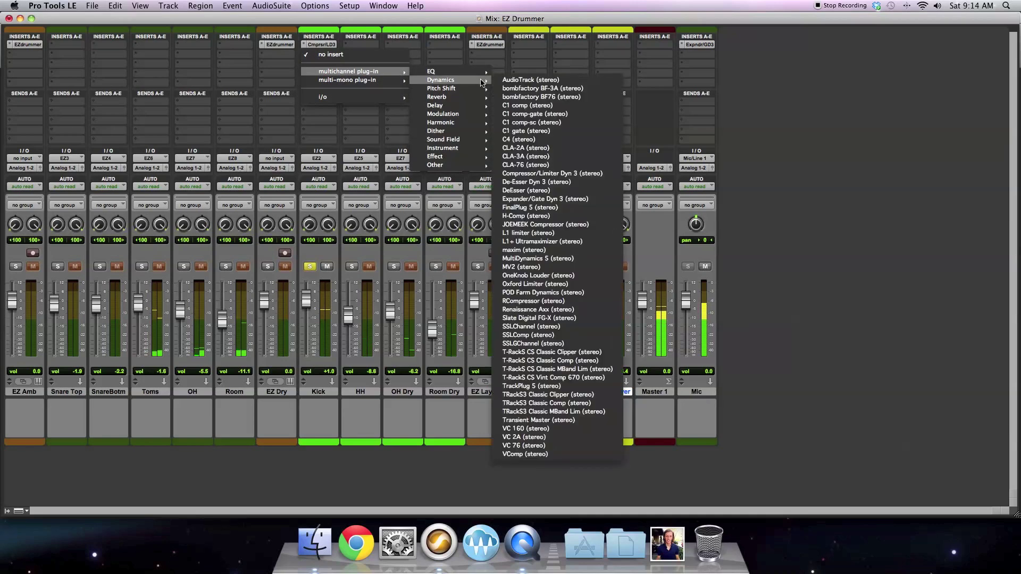
click(557, 174)
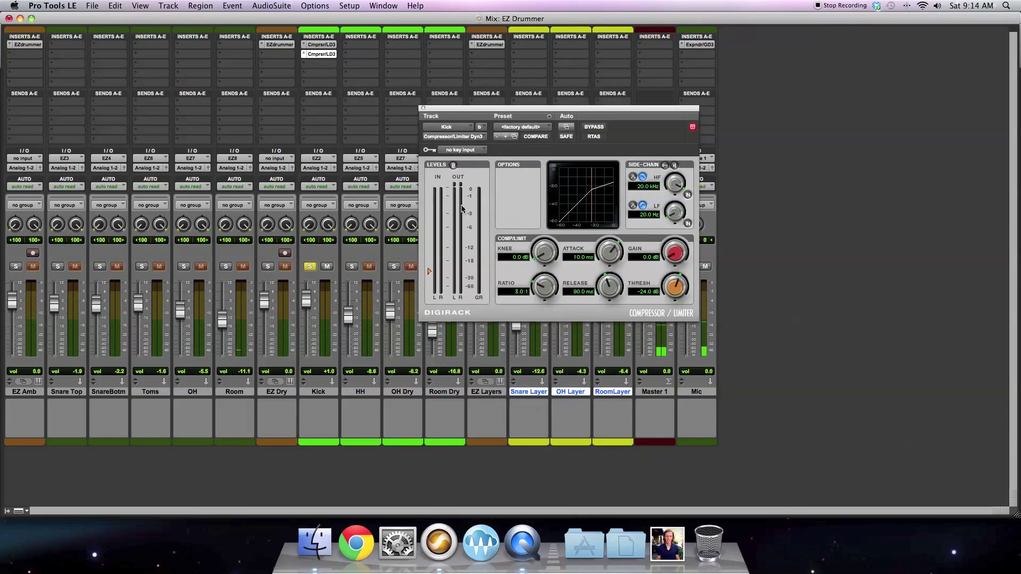
- Set the second kick compressor to 4.0:1 ratio, 4.2 ms attack, 572.9 ms release and -11.4 dB threshold
drag(429, 275, 431, 265)
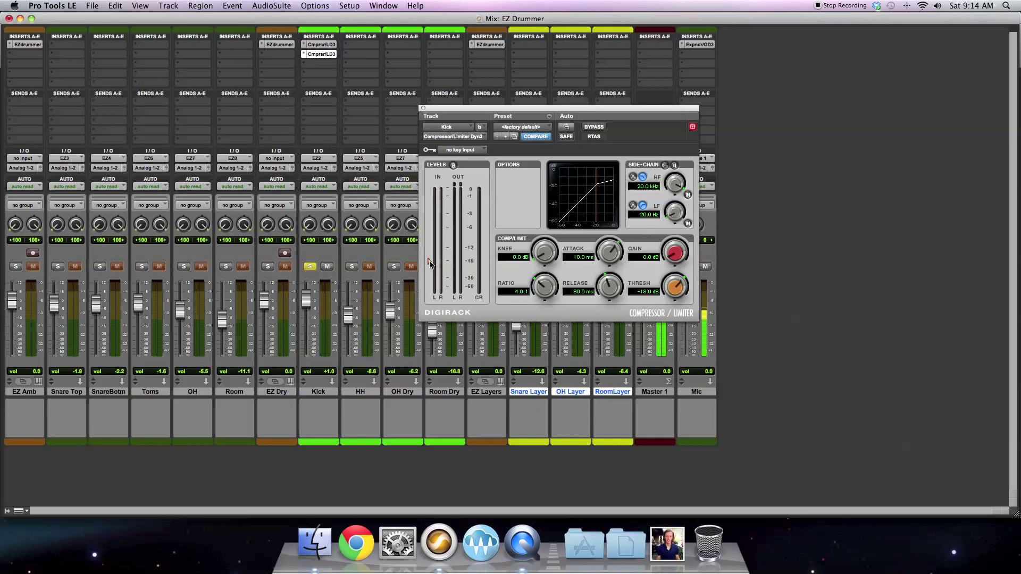
mouse_move(429, 264)
mouse_down()
mouse_move(430, 247)
mouse_move(432, 256)
mouse_up()
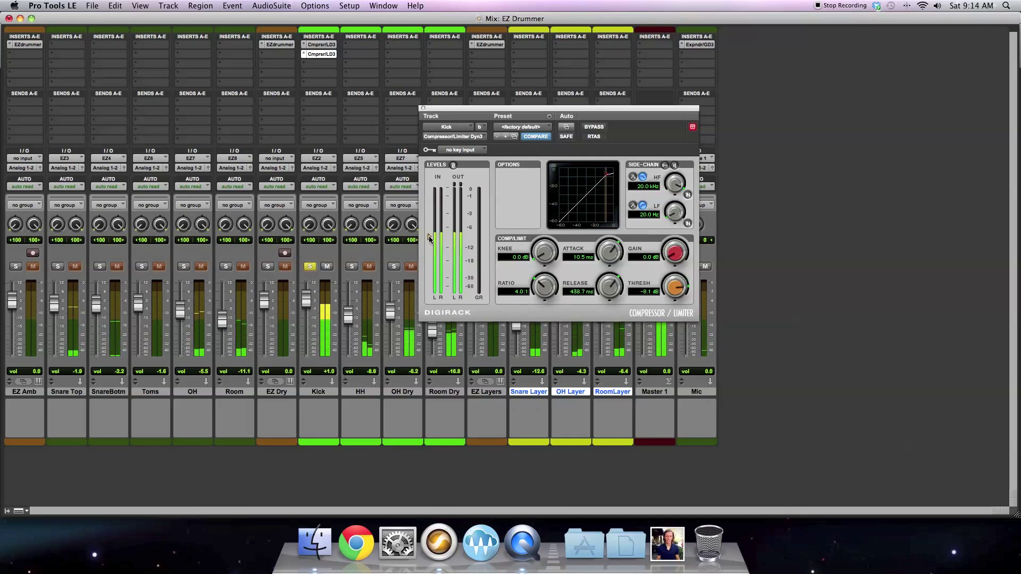
drag(430, 239, 430, 243)
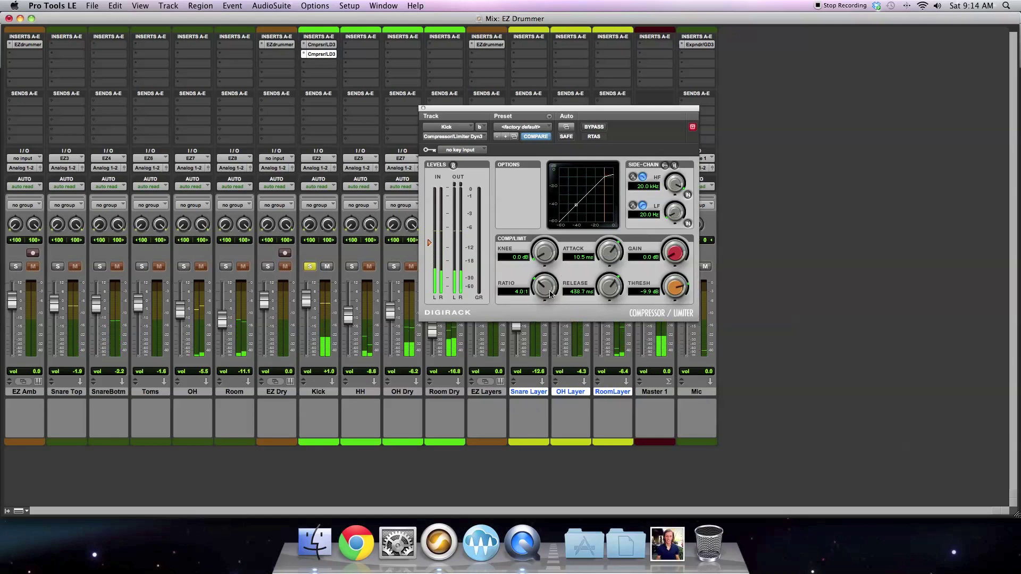
drag(429, 242, 430, 251)
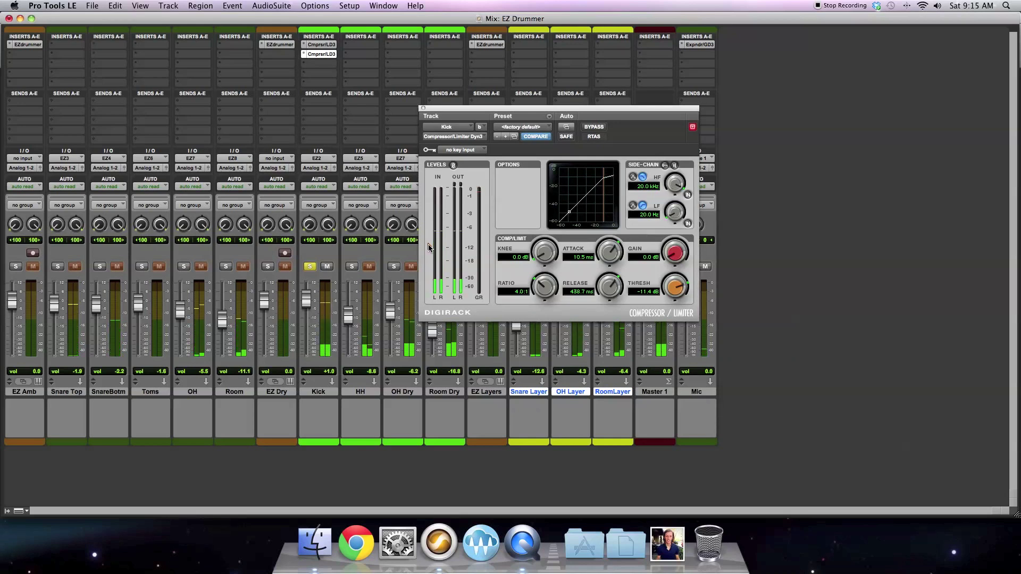
drag(610, 254, 610, 281)
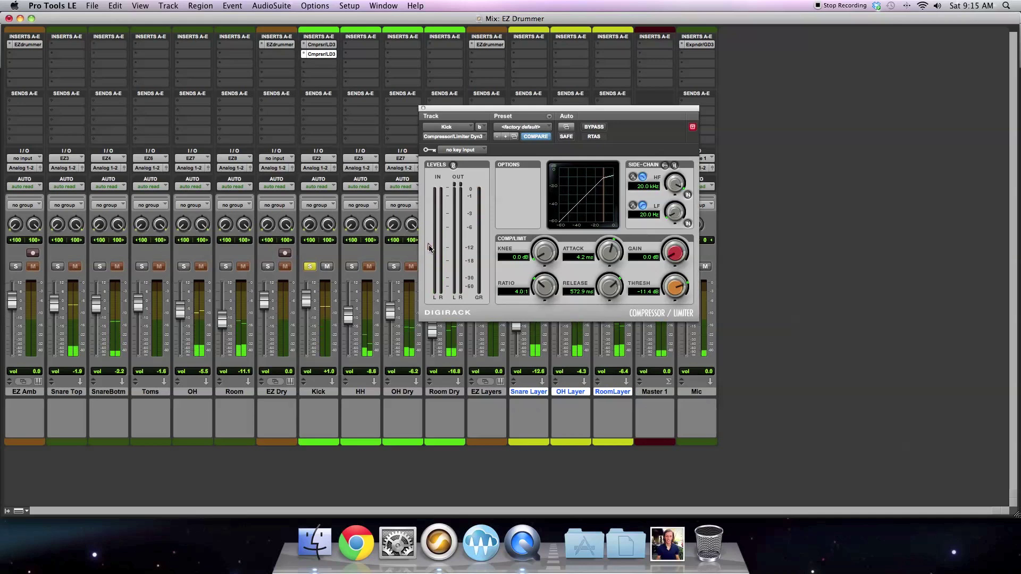
- Compare the second compressor bypassed and active, set 10.0 ms attack, 654.7 ms release and -12.7 dB threshold, and close its window
click(595, 127)
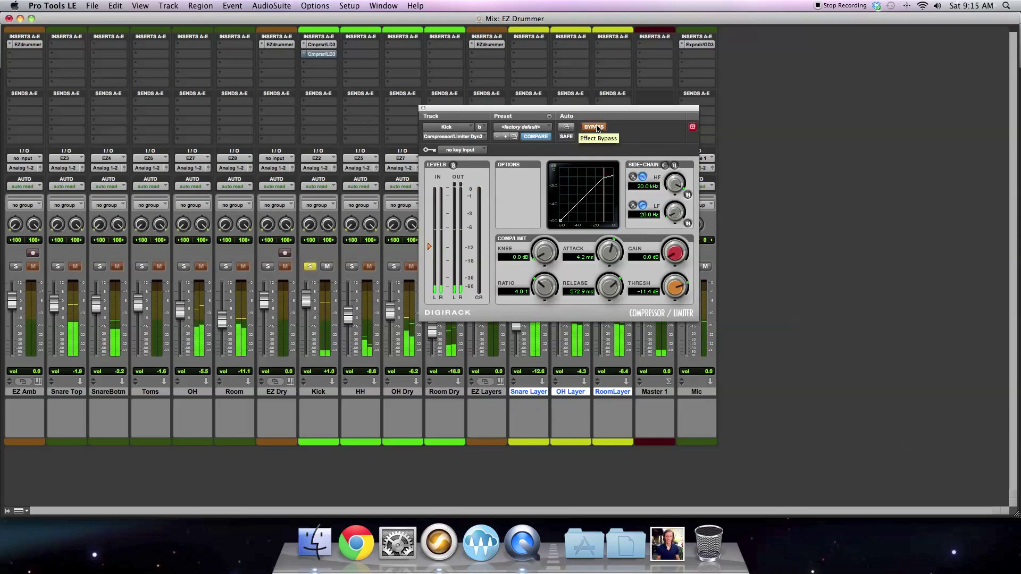
click(595, 127)
drag(619, 301, 608, 276)
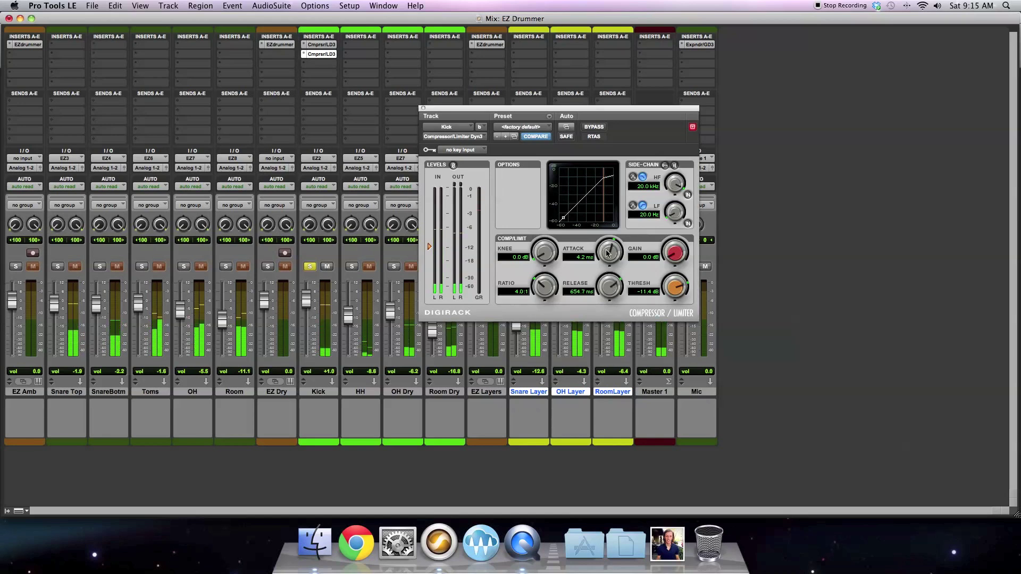
drag(609, 251, 610, 240)
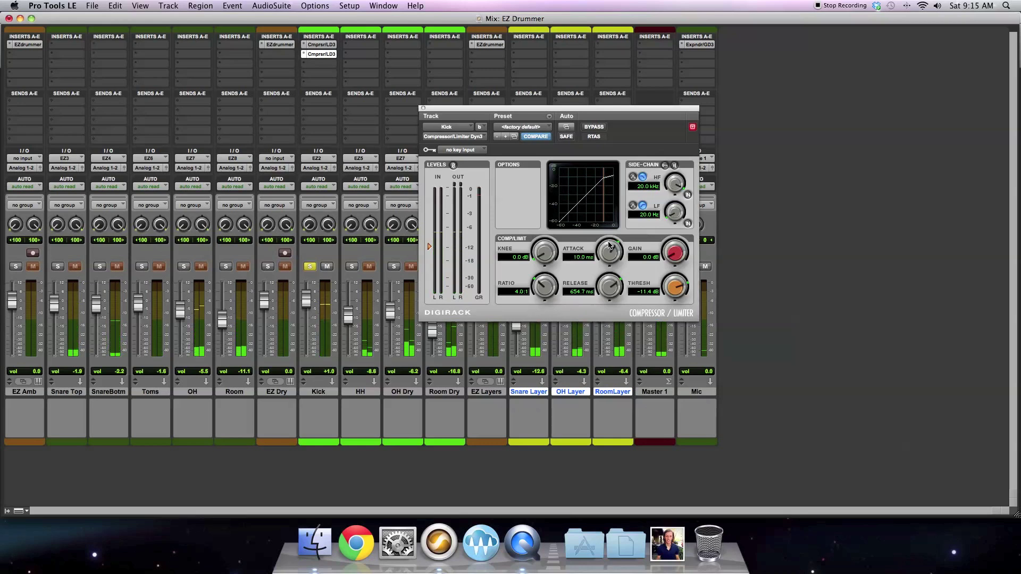
drag(430, 247, 429, 253)
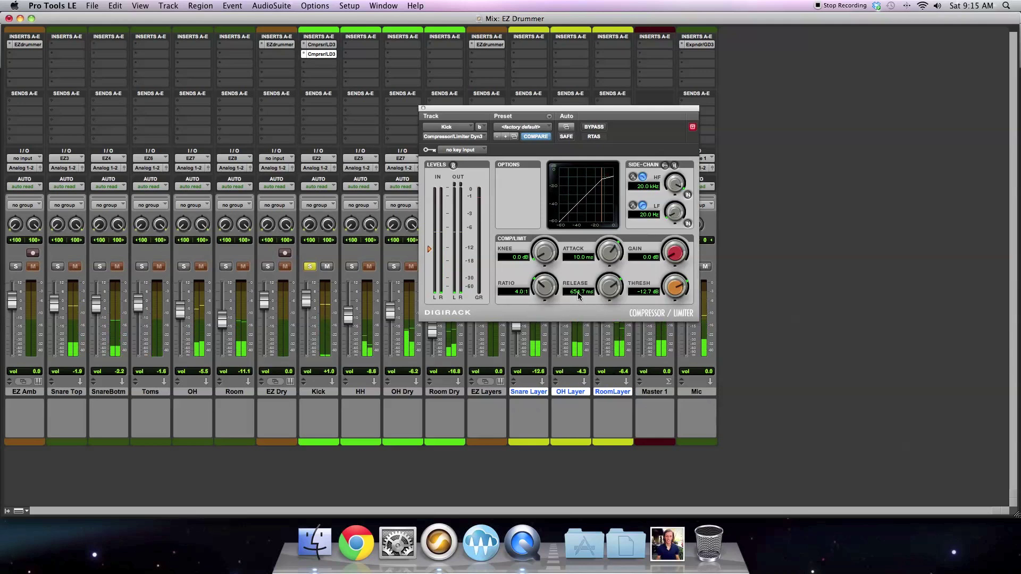
click(424, 108)
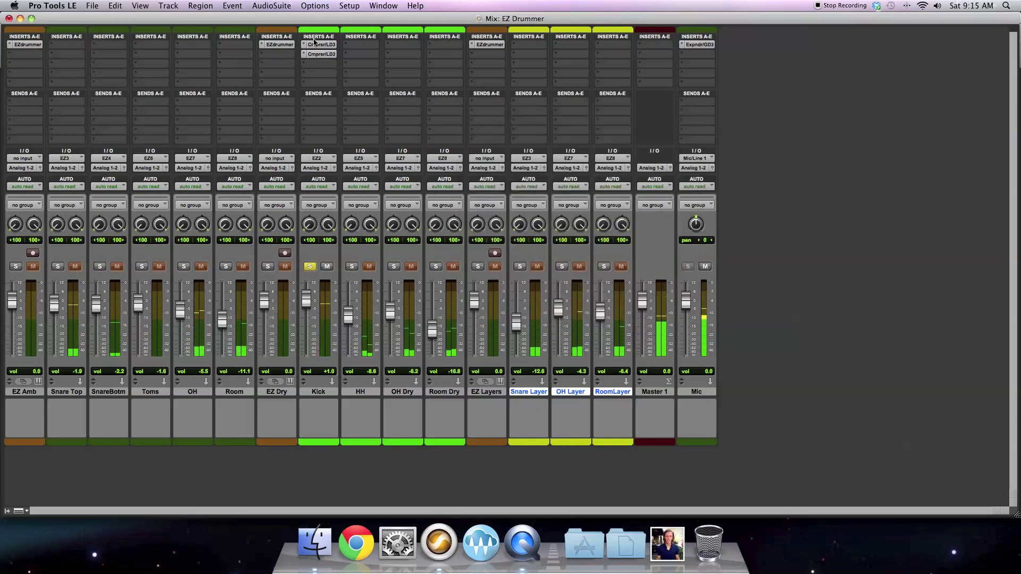
- Insert a stereo Expander/Gate Dyn 3 on the Kick track after the two compressors
click(314, 64)
mouse_move(367, 81)
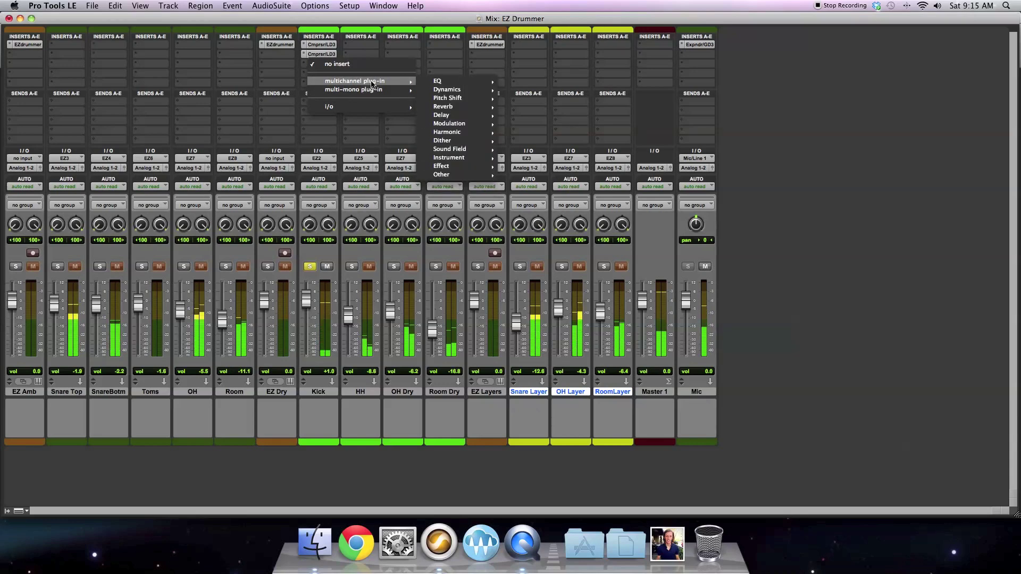
mouse_move(471, 83)
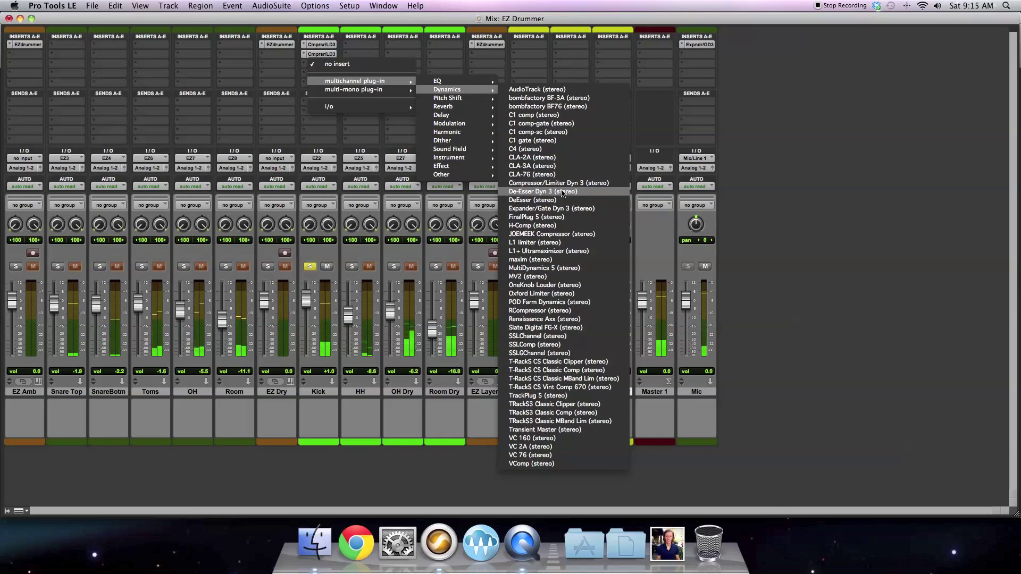
click(562, 209)
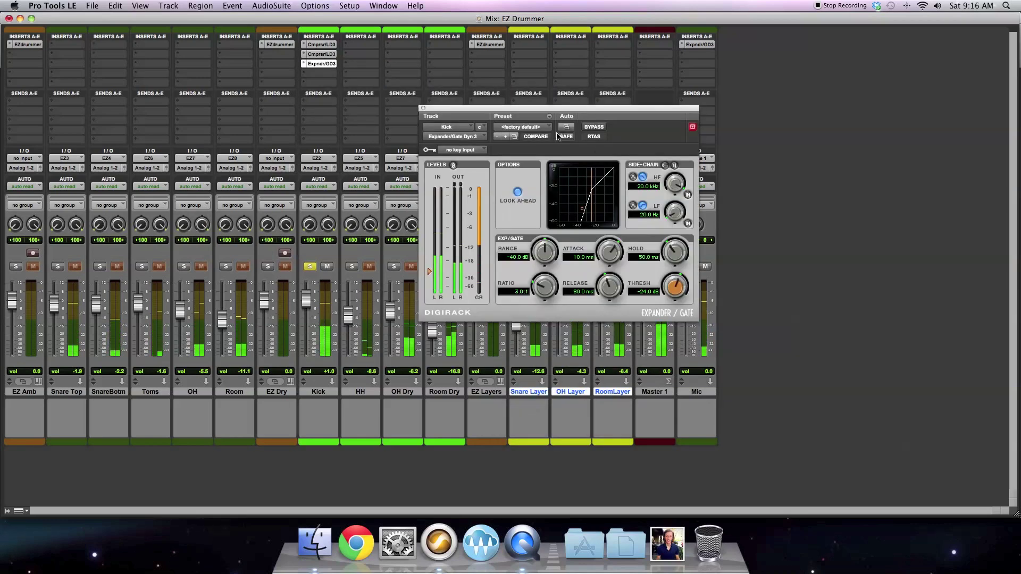
- Set the kick gate to -12.5 dB threshold, 1.9:1 ratio, -45.6 dB range and 10.0 µs attack
drag(429, 271, 431, 250)
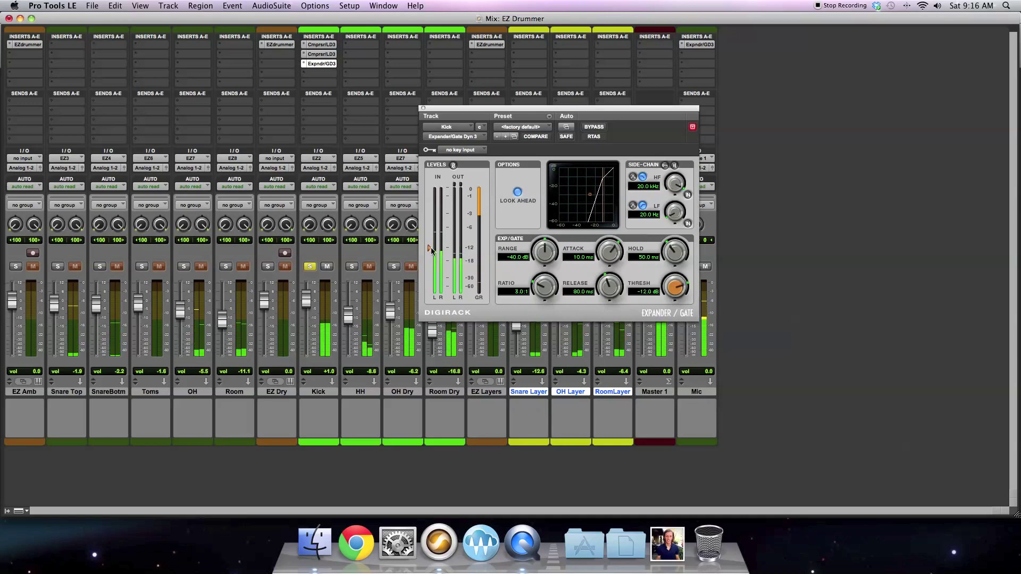
drag(555, 294, 547, 297)
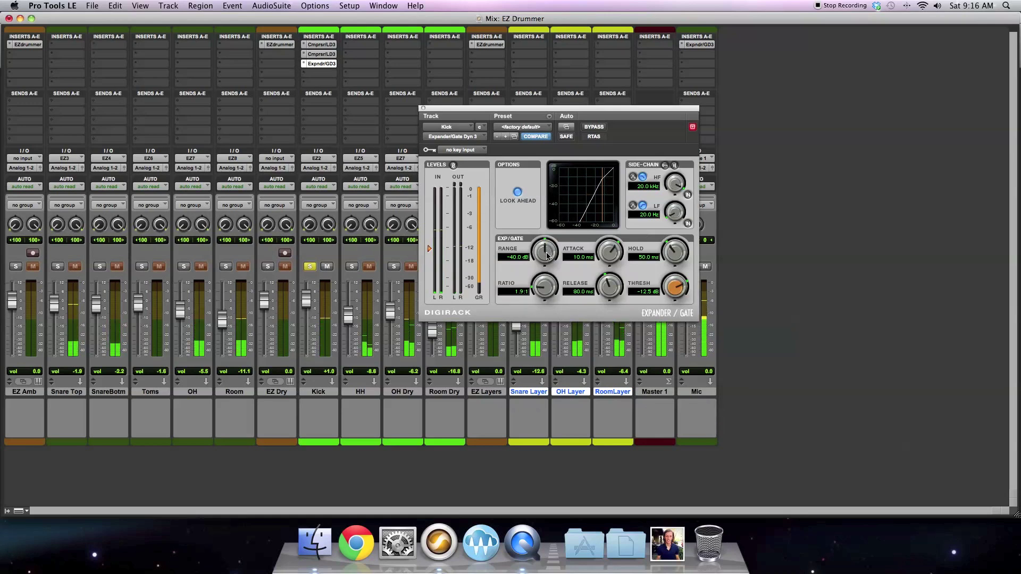
mouse_move(547, 248)
mouse_down()
mouse_move(544, 273)
mouse_move(545, 259)
mouse_up()
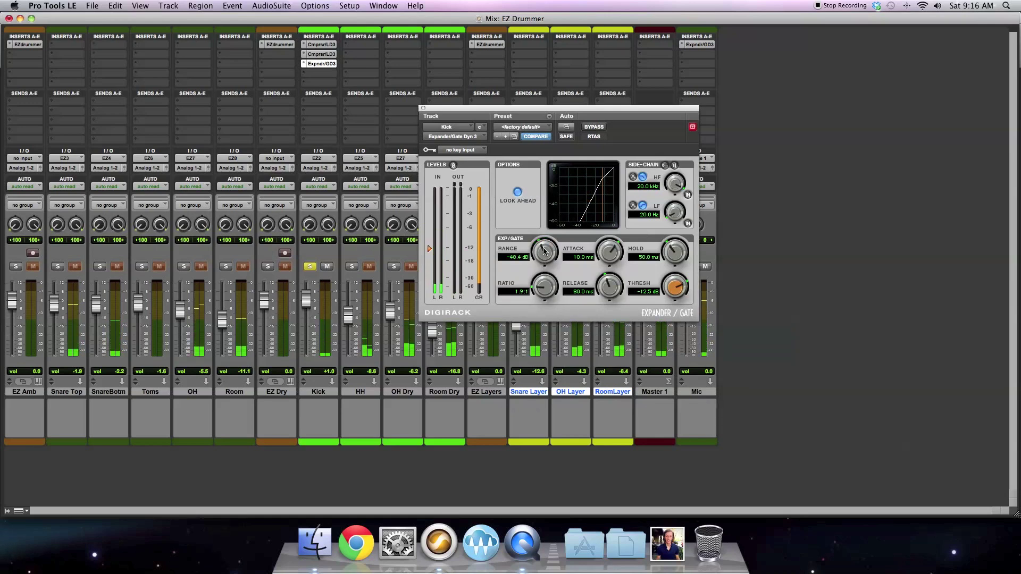
drag(610, 253, 611, 282)
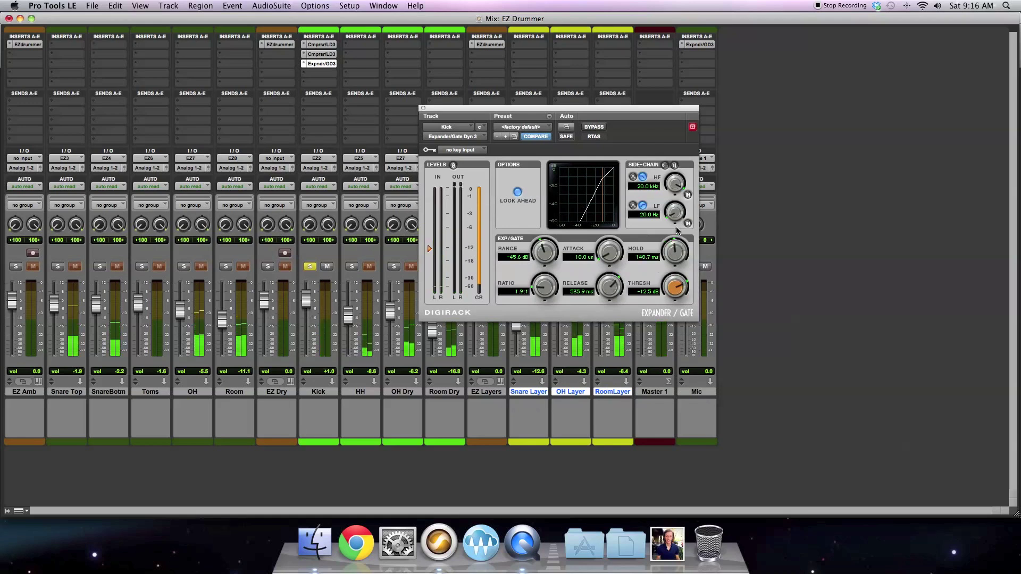
- Set the kick gate's hold to 265.2 ms and its release to 275.0 ms
drag(676, 251, 677, 246)
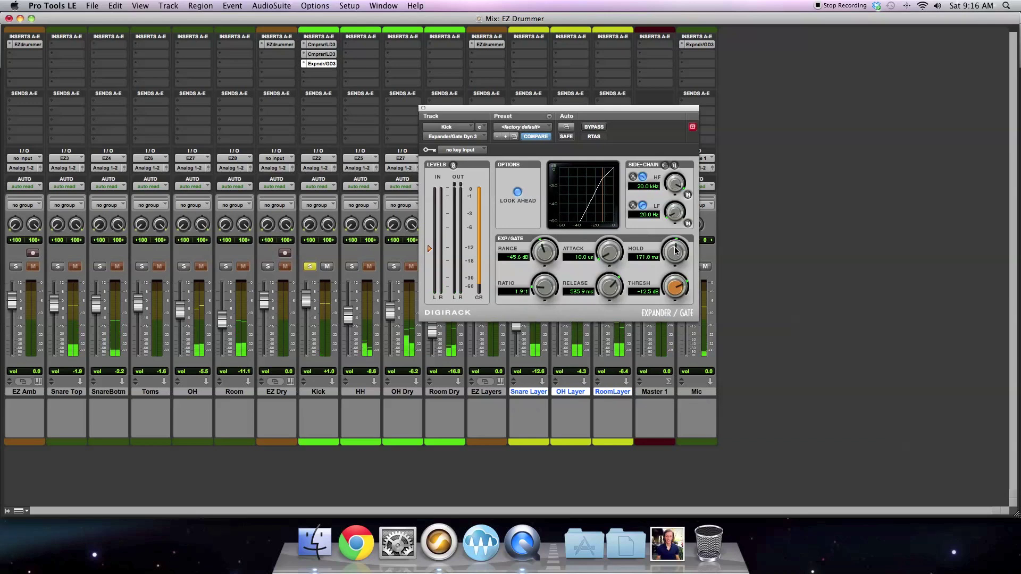
drag(675, 251, 676, 247)
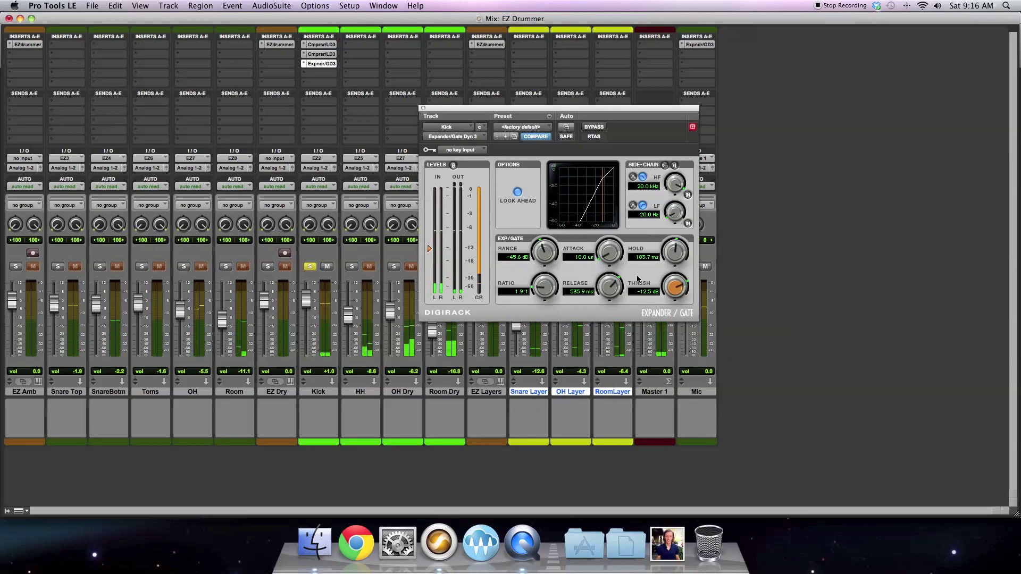
drag(610, 287, 611, 301)
drag(669, 254, 671, 249)
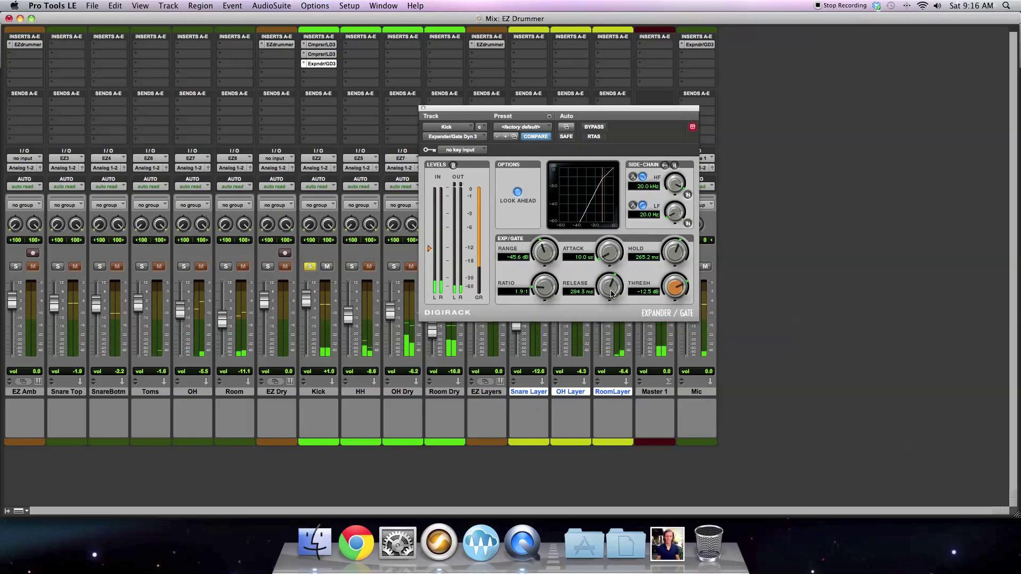
drag(612, 294, 612, 288)
drag(612, 288, 612, 296)
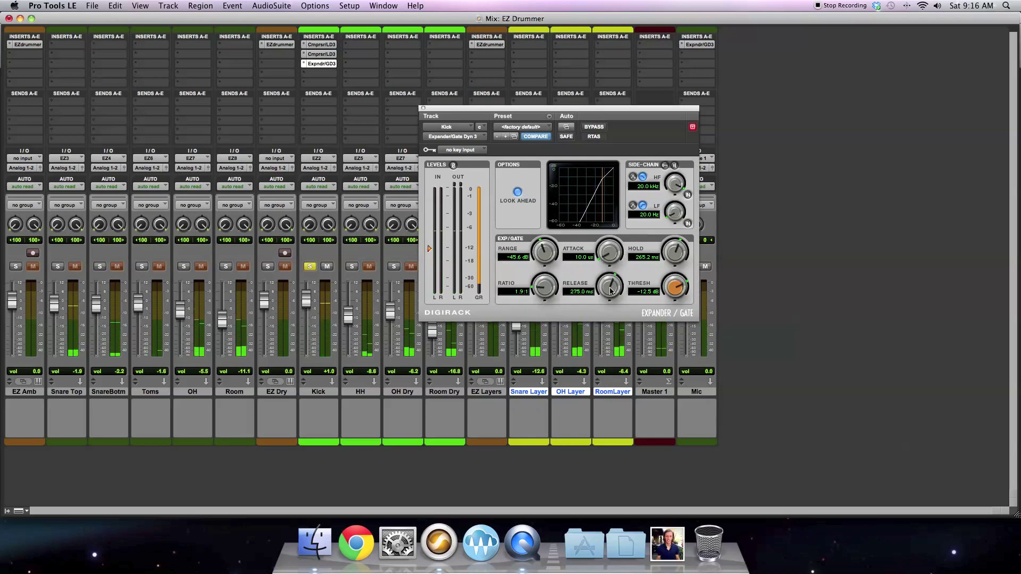
- Compare the kick with the gate bypassed and active, and set its ratio to 1.5:1 and hold to 303.0 ms
click(595, 127)
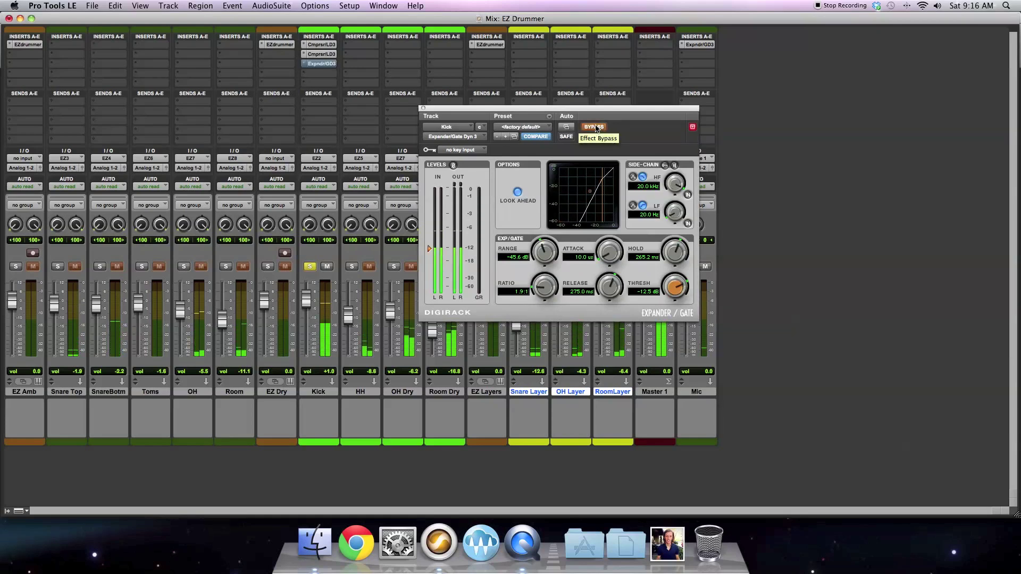
click(594, 127)
drag(674, 246, 674, 256)
drag(556, 302, 549, 299)
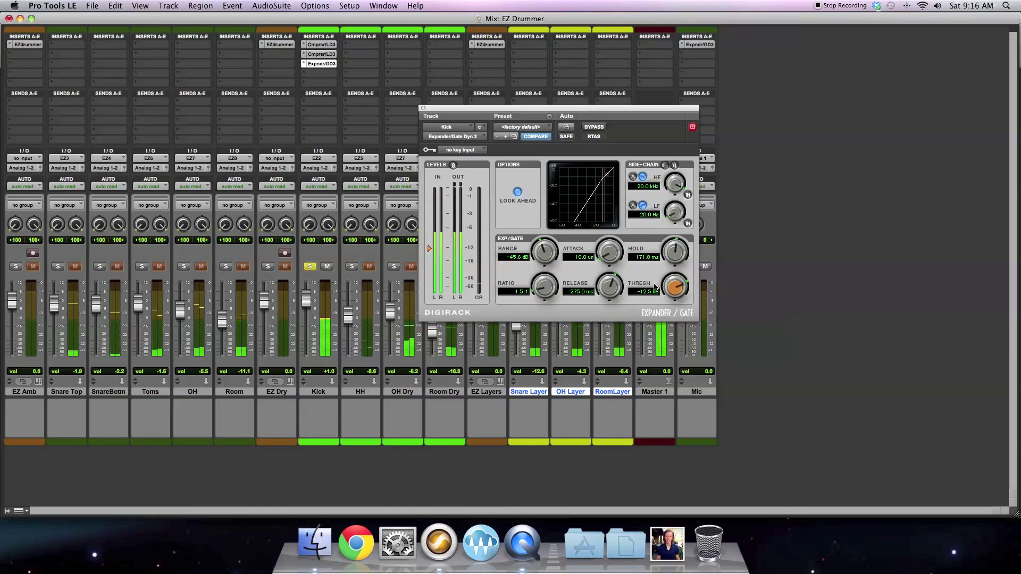
drag(677, 254, 678, 247)
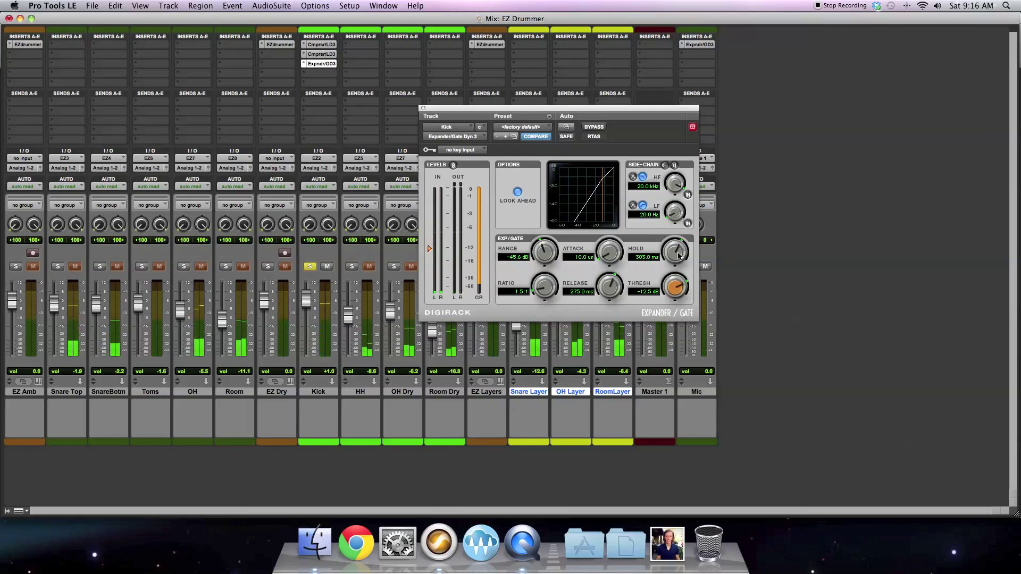
- Set the kick gate's ratio to 1.6:1, compare it active and bypassed, and leave it bypassed
click(597, 127)
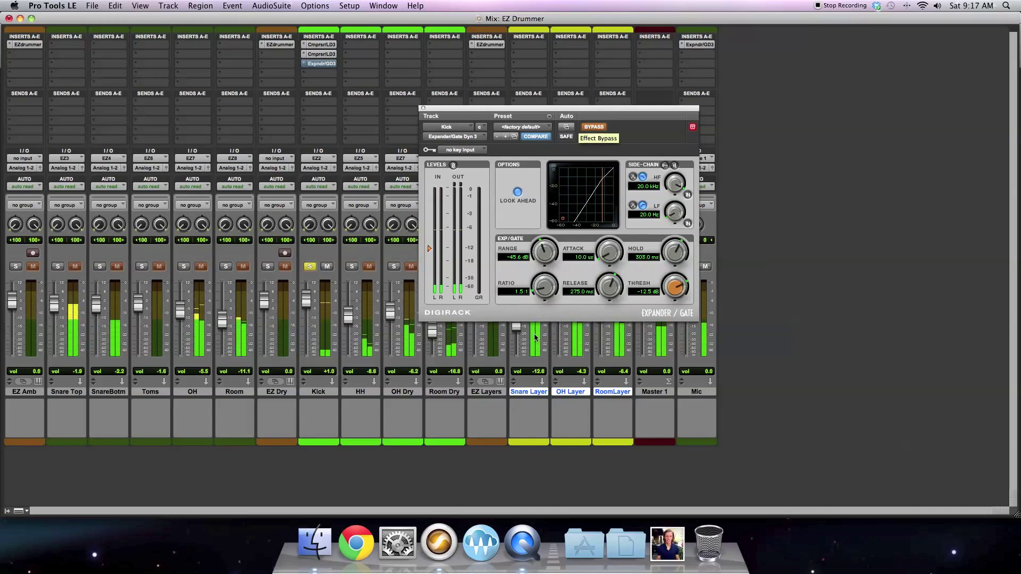
mouse_move(538, 294)
mouse_down()
mouse_move(565, 302)
mouse_move(541, 289)
mouse_up()
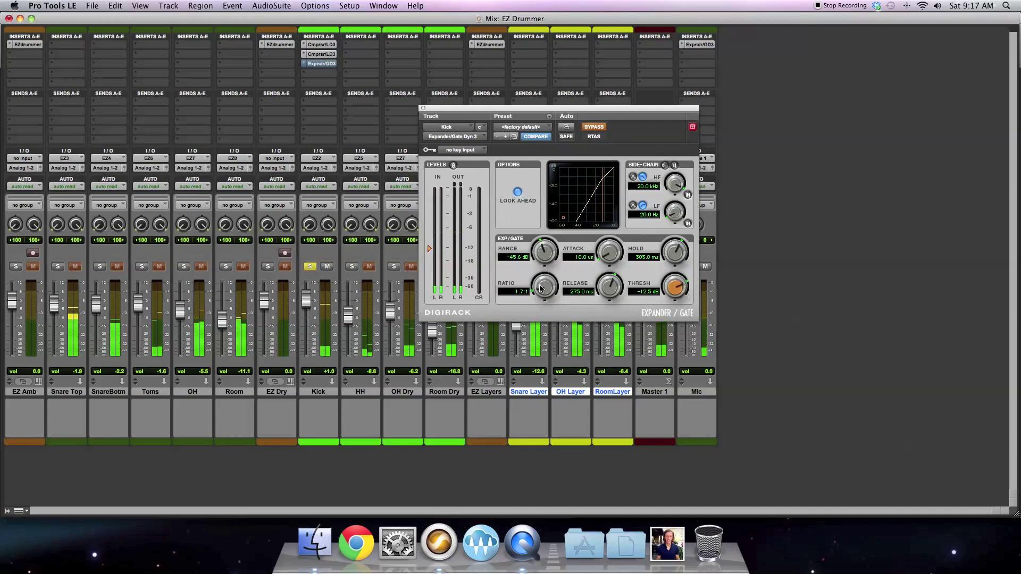
click(594, 127)
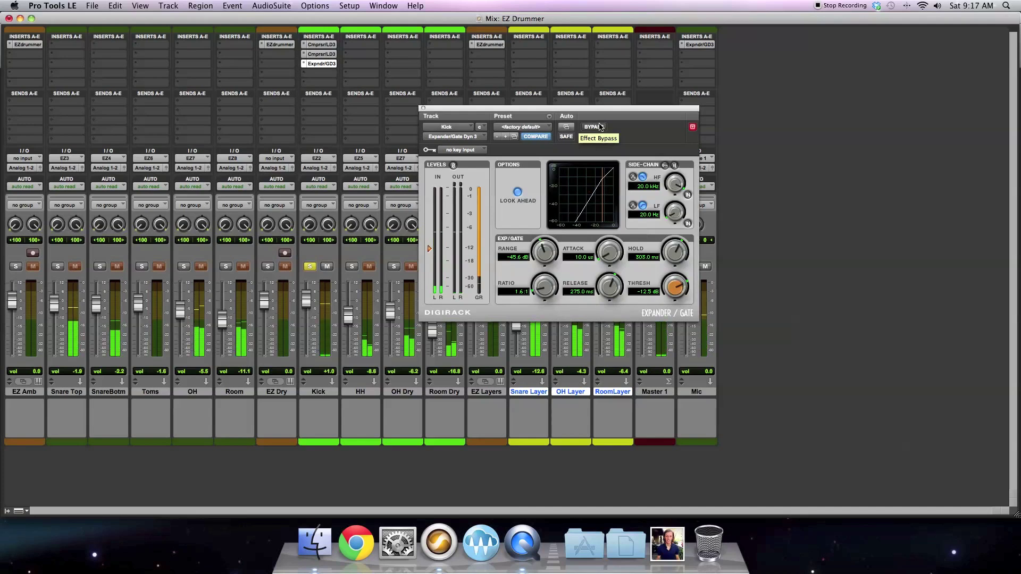
click(600, 127)
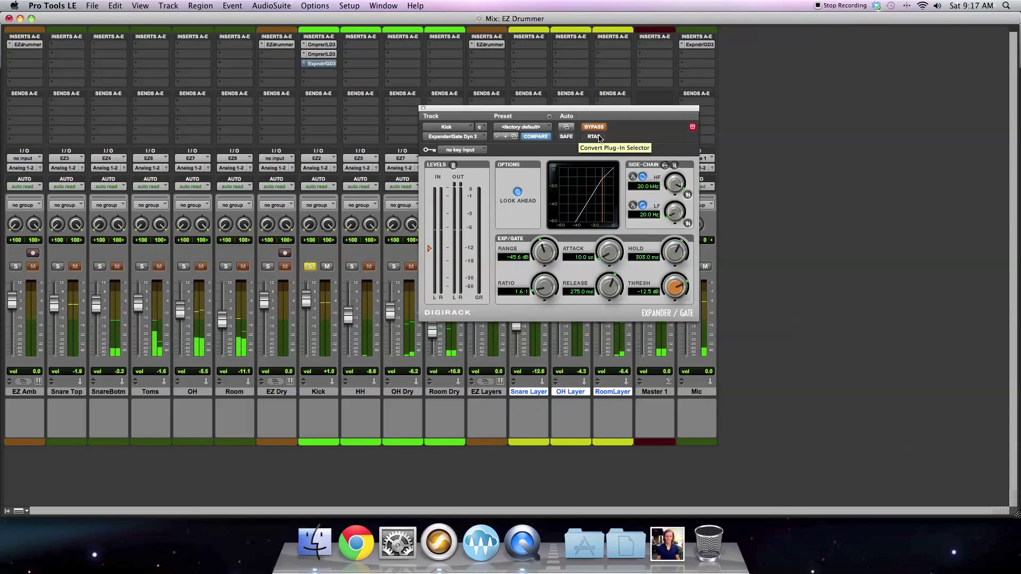
- Reactivate the kick's bypassed gate, set its ratio to 1.3:1, and close the plug-in window
click(596, 128)
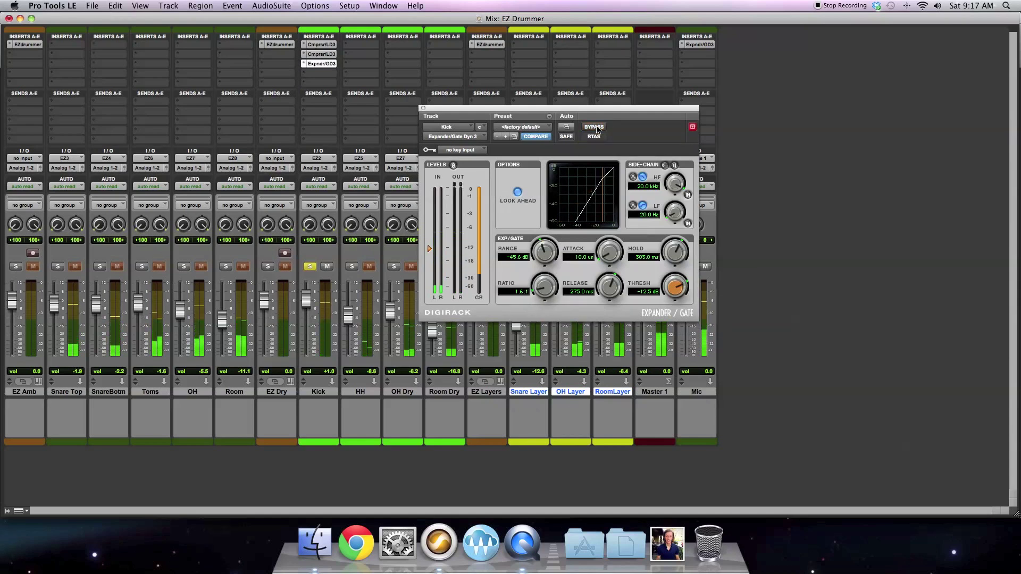
drag(548, 290, 549, 295)
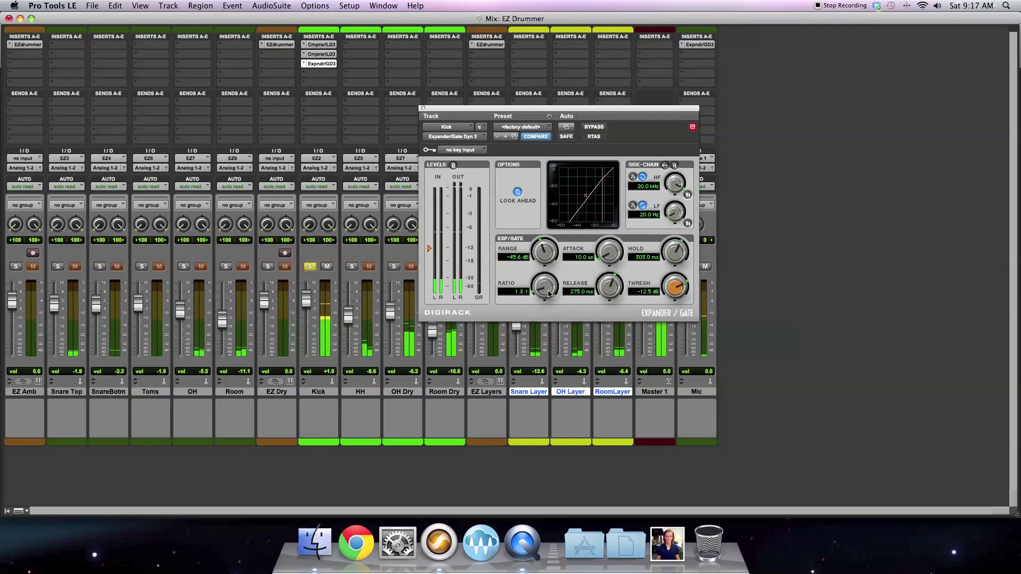
click(424, 108)
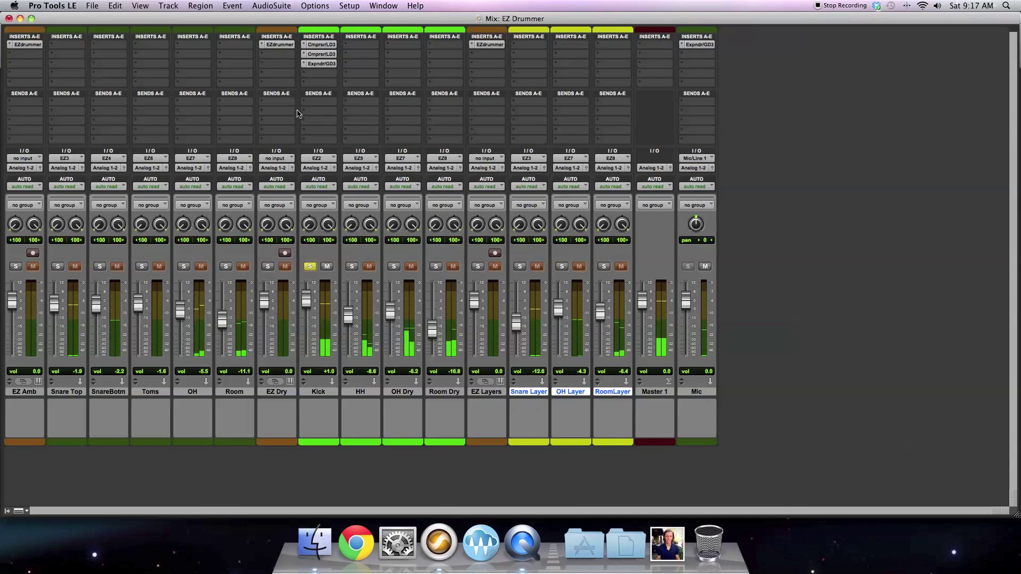
- Insert a stereo multichannel EQ 3 7-Band in the Kick track's fourth insert slot and move its window aside
click(314, 74)
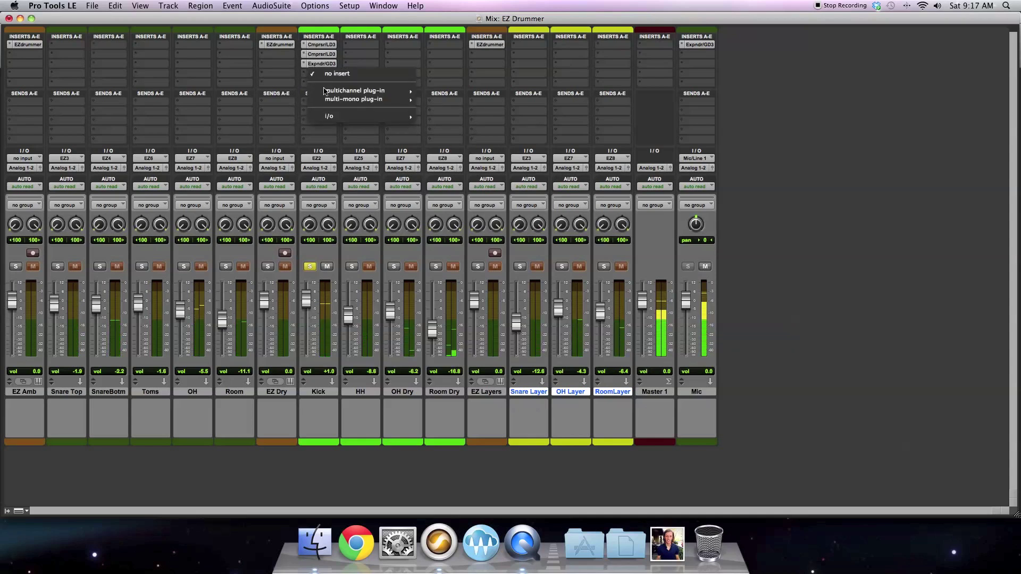
mouse_move(362, 90)
mouse_move(463, 91)
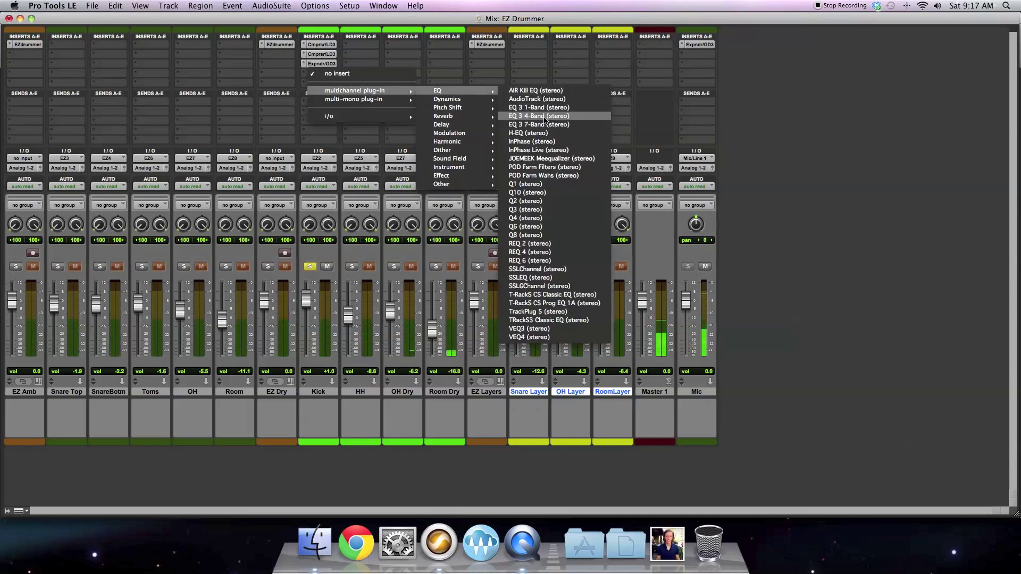
click(543, 126)
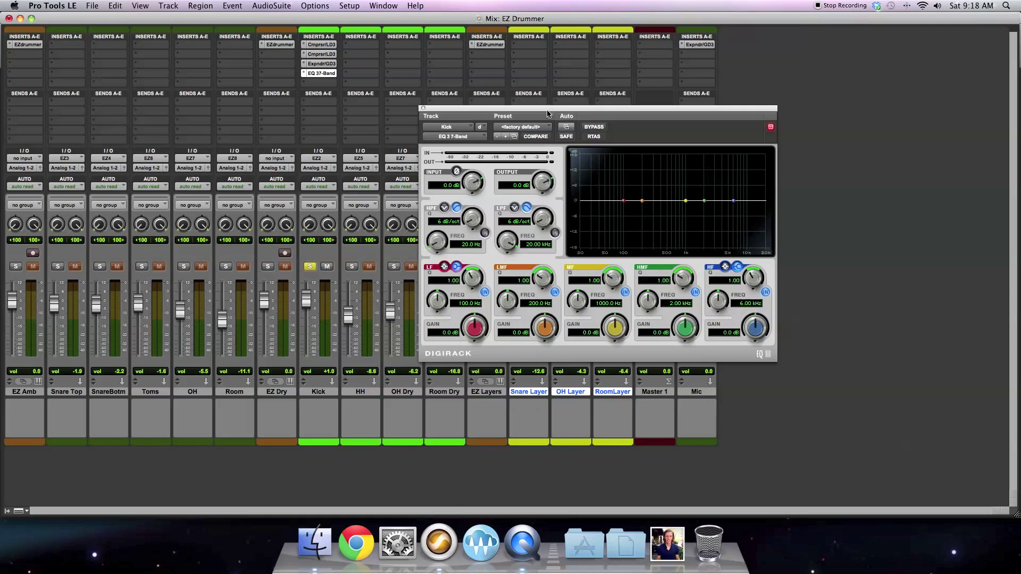
drag(538, 111, 434, 120)
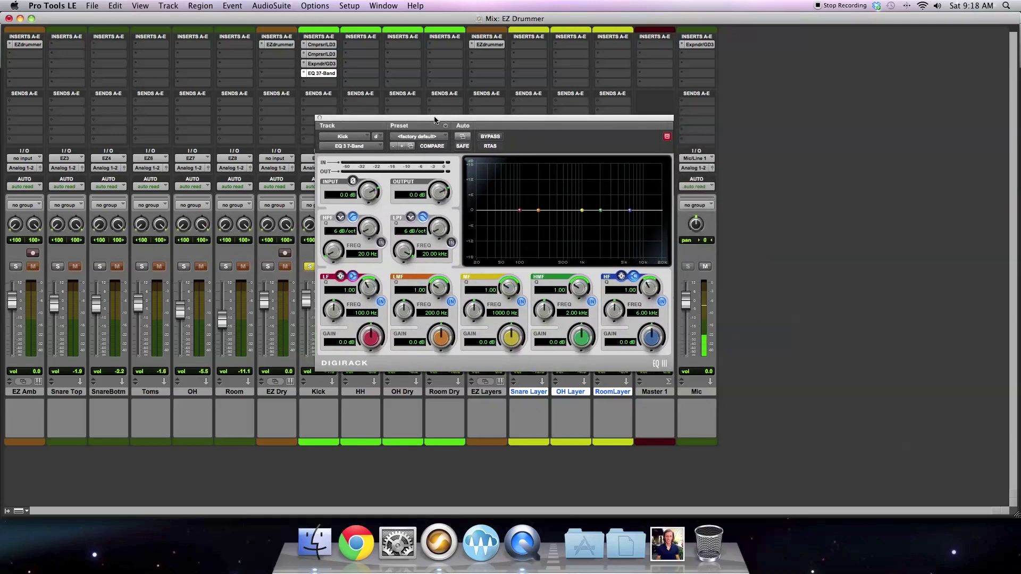
- Enable the kick EQ's high-pass filter with a slope of 18 dB/oct and a frequency of 38.6 Hz
click(380, 243)
drag(366, 234, 365, 230)
drag(326, 259, 329, 251)
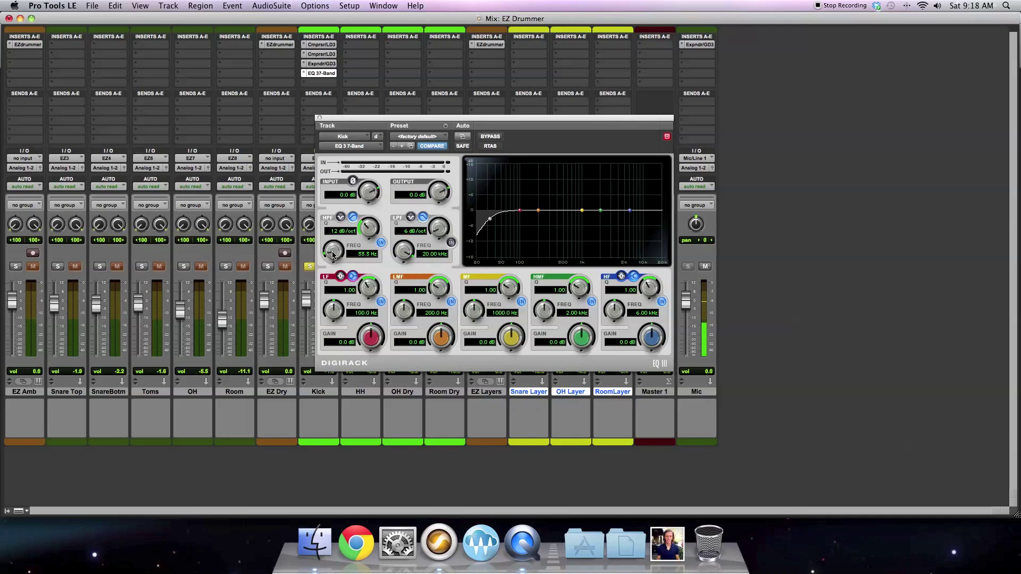
drag(333, 255, 334, 251)
drag(332, 256, 332, 254)
drag(372, 221, 372, 211)
- Set the kick EQ's LF band to 2.9 dB gain, 1.20 Q and 117.4 Hz, and compare the band off and on
drag(366, 342, 369, 326)
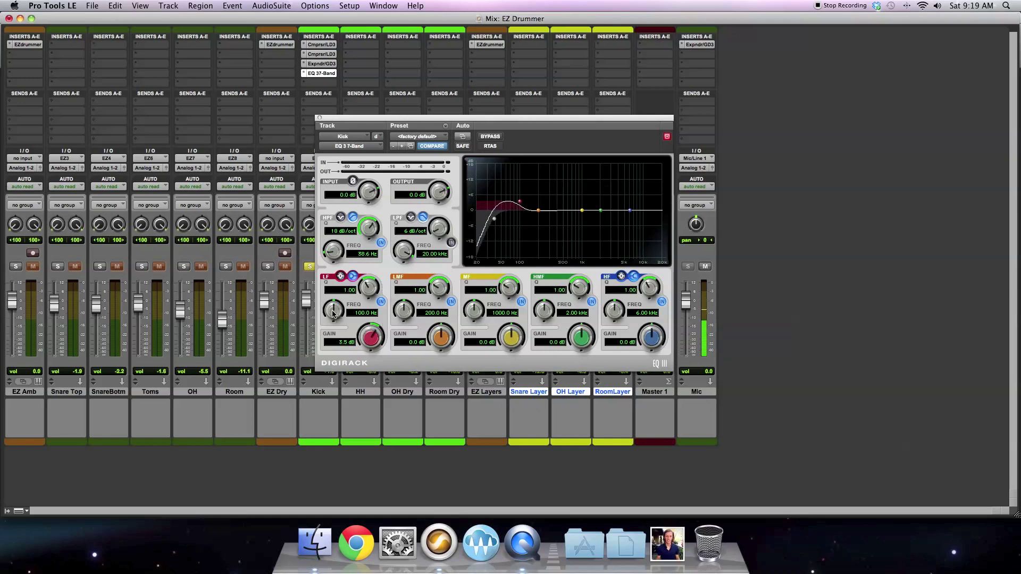
drag(371, 291, 375, 270)
drag(334, 312, 336, 307)
drag(373, 342, 375, 347)
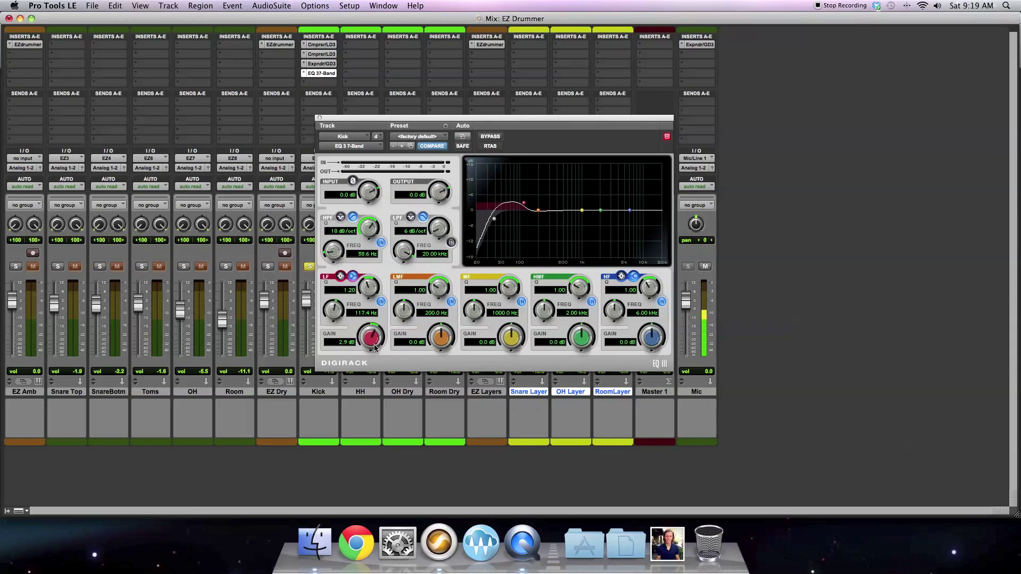
click(381, 302)
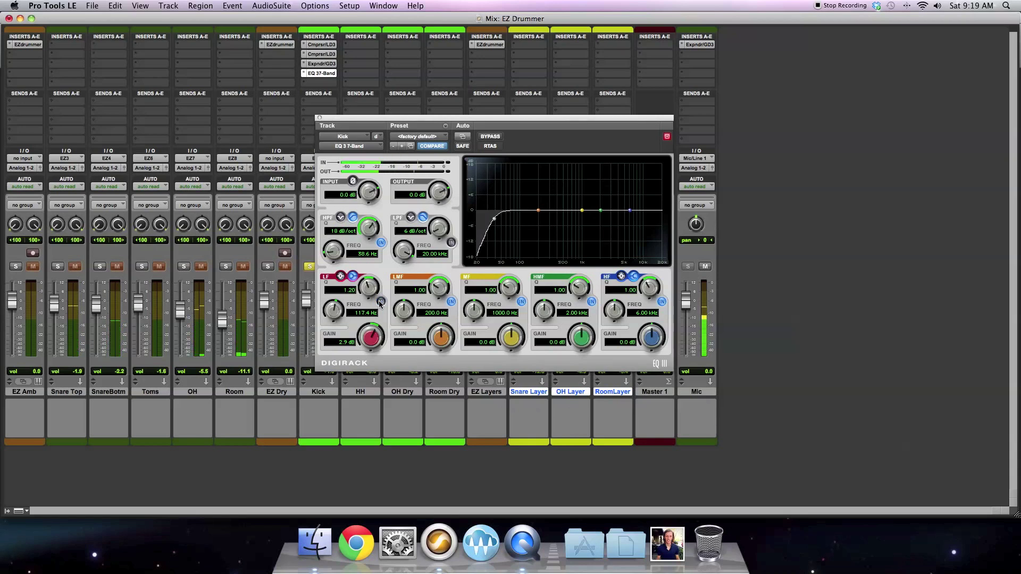
click(381, 302)
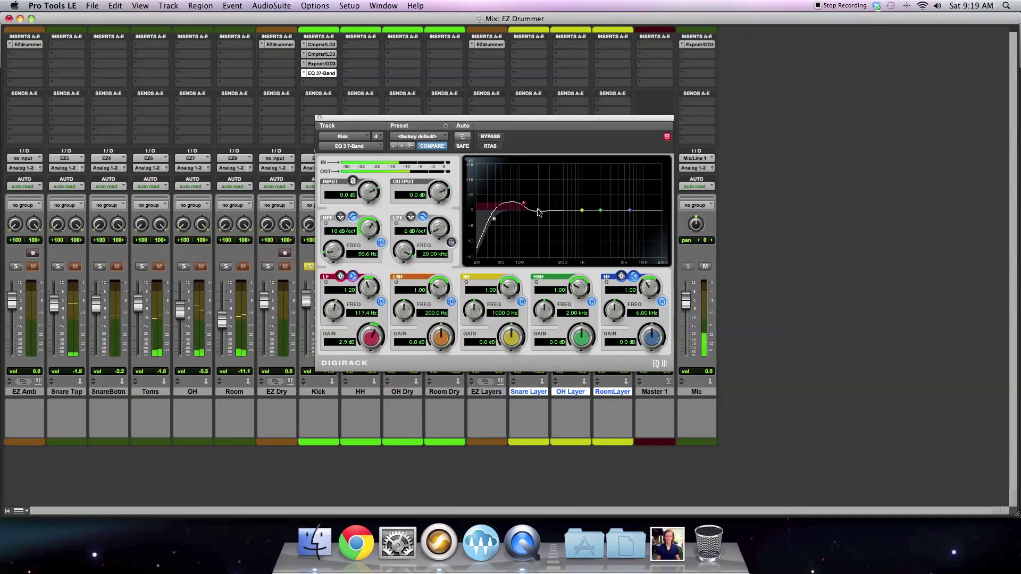
- Boost the kick EQ's LMF band by 7.3 dB at 51.1 Hz with a Q of 4.67
drag(538, 213, 478, 232)
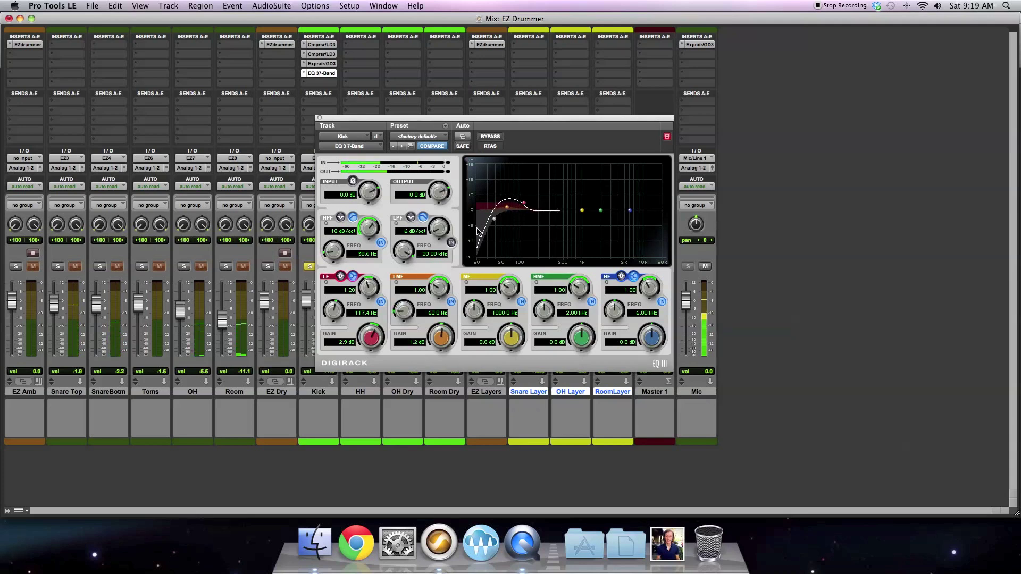
mouse_move(438, 287)
mouse_down()
mouse_move(439, 259)
mouse_move(439, 295)
mouse_up()
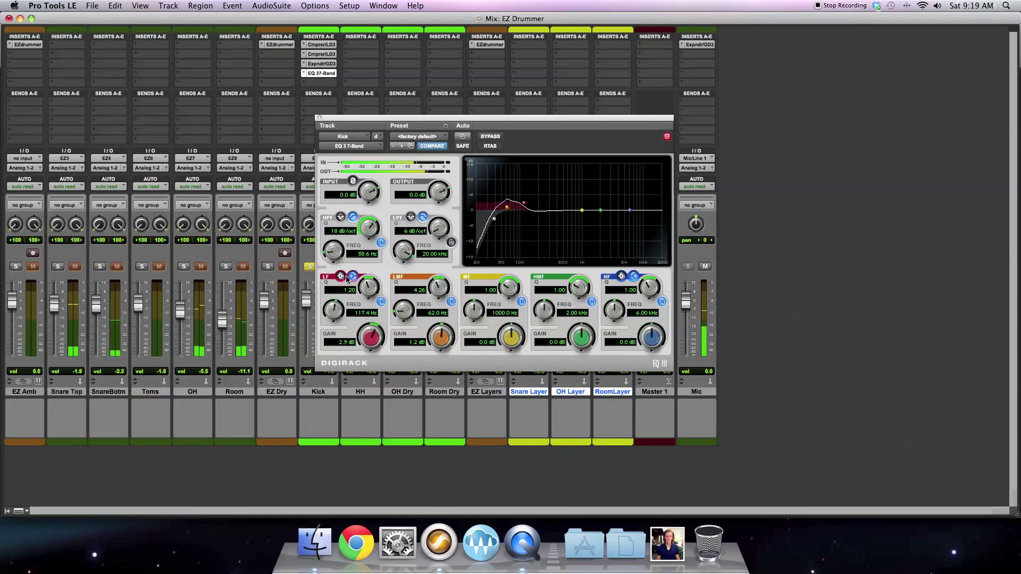
drag(439, 289, 440, 285)
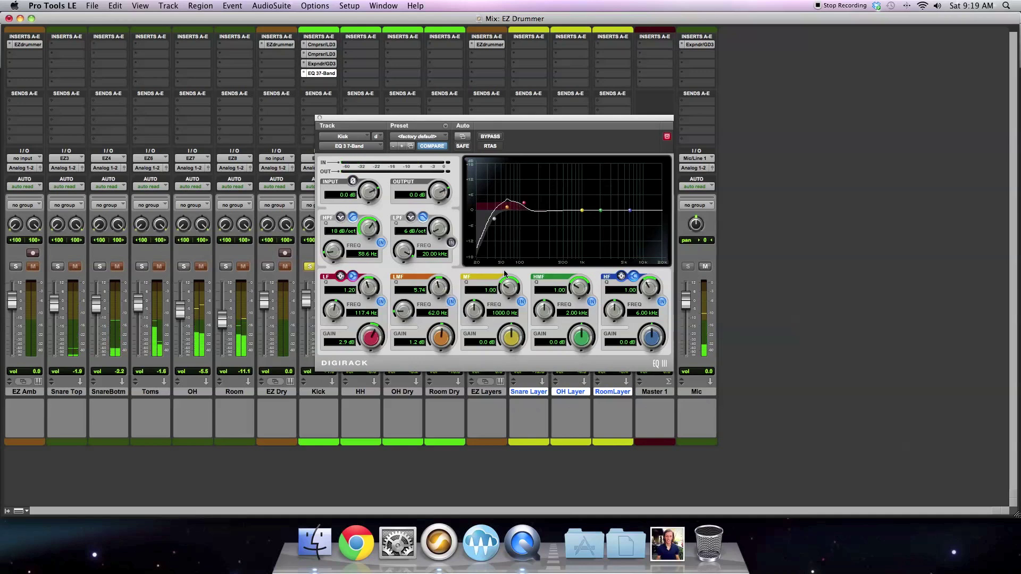
drag(443, 334, 436, 299)
drag(443, 338, 443, 335)
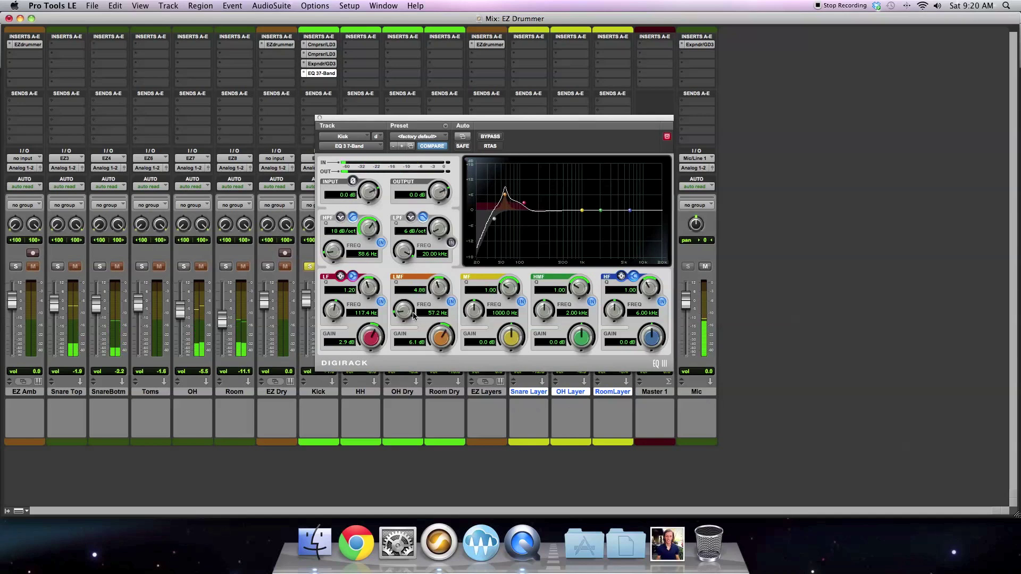
drag(408, 314, 408, 310)
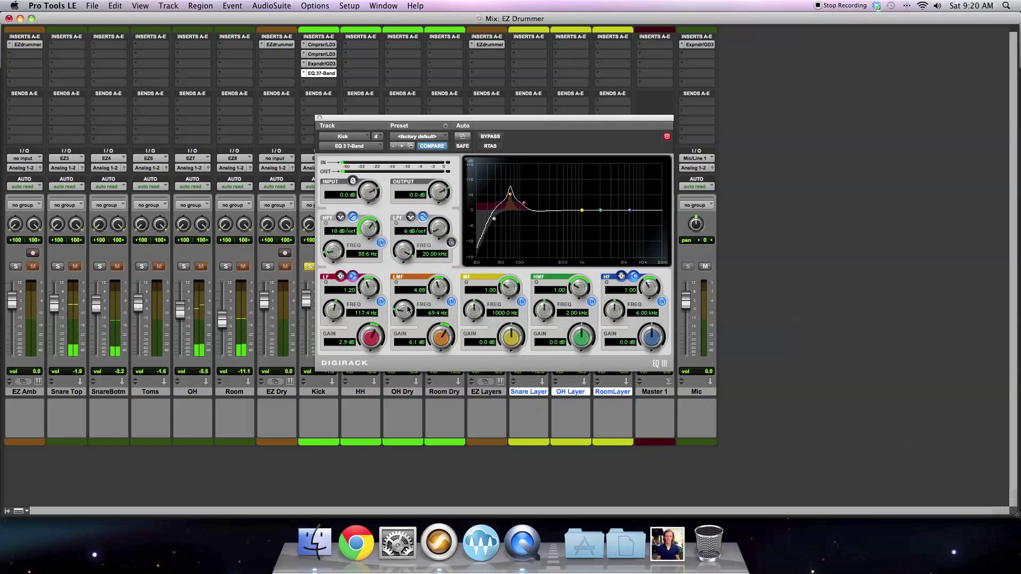
drag(406, 311, 399, 320)
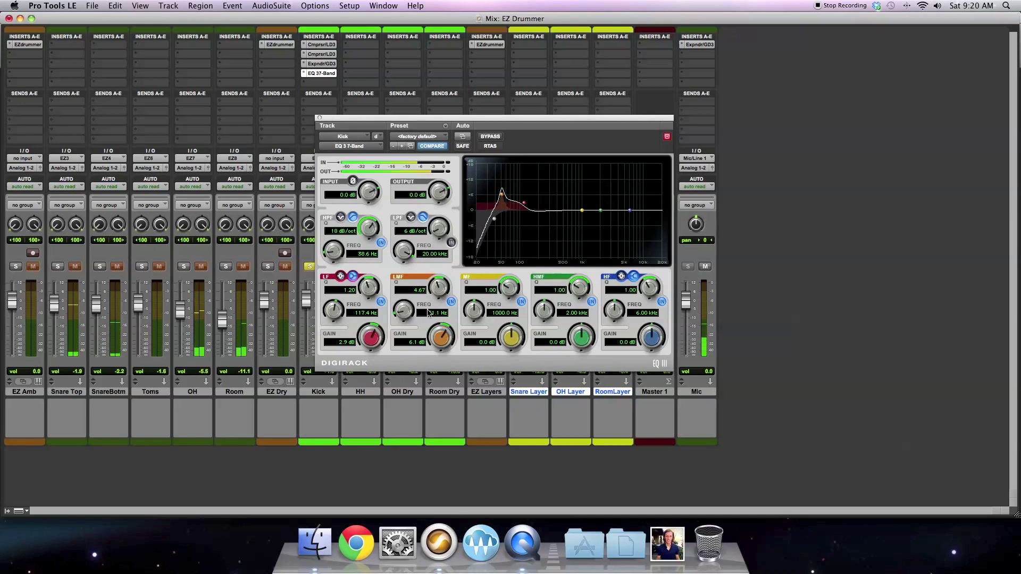
drag(437, 340, 436, 335)
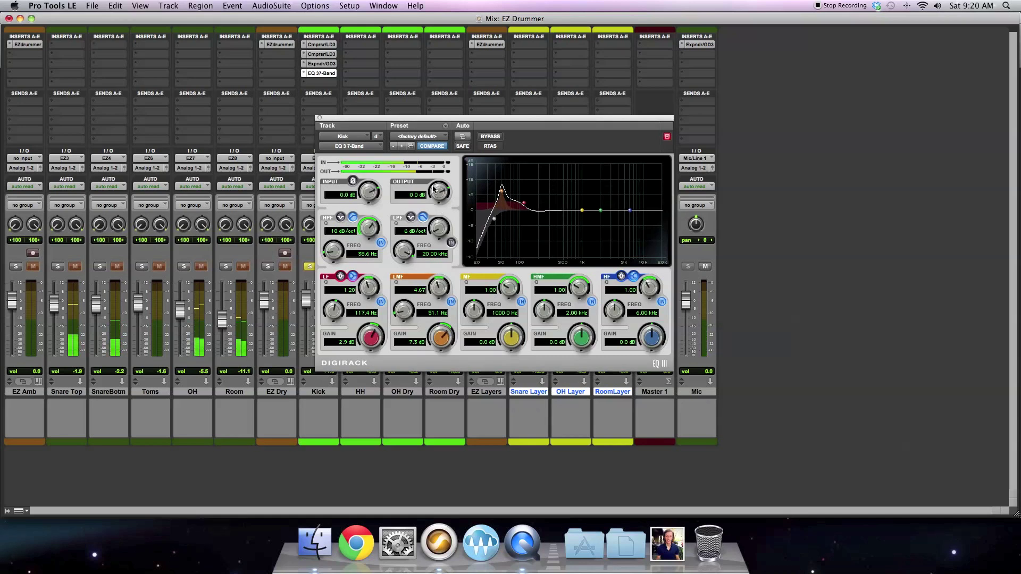
- Set the kick EQ's output to -2.9 dB, compare it bypassed and active, and set the LMF gain to 6.3 dB
drag(437, 194, 438, 195)
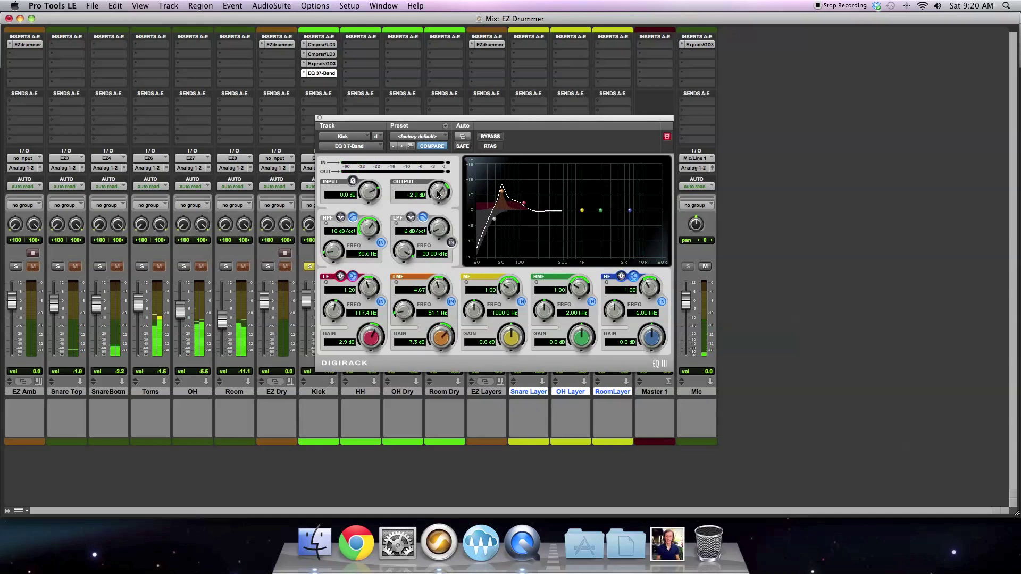
click(490, 137)
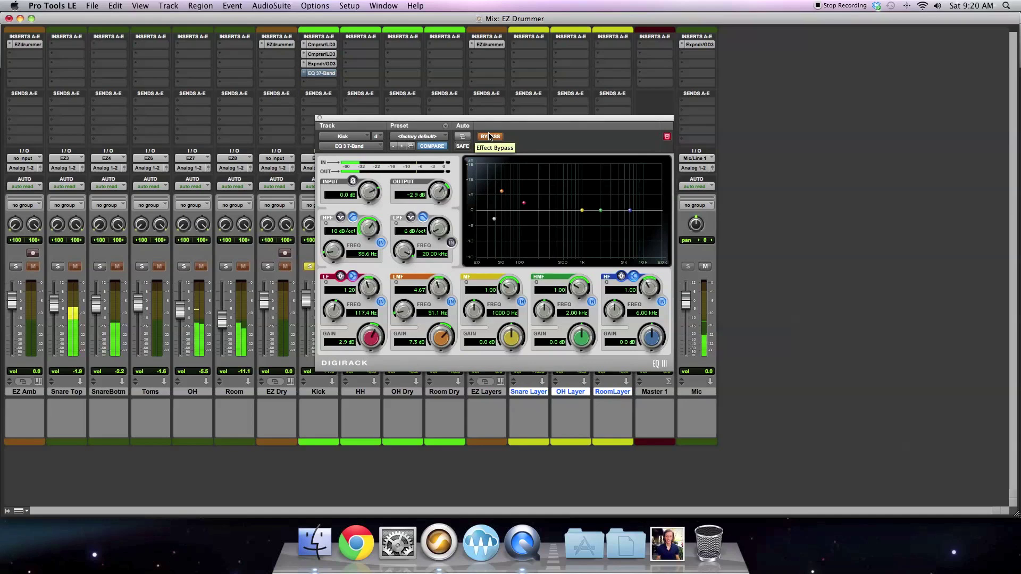
click(489, 136)
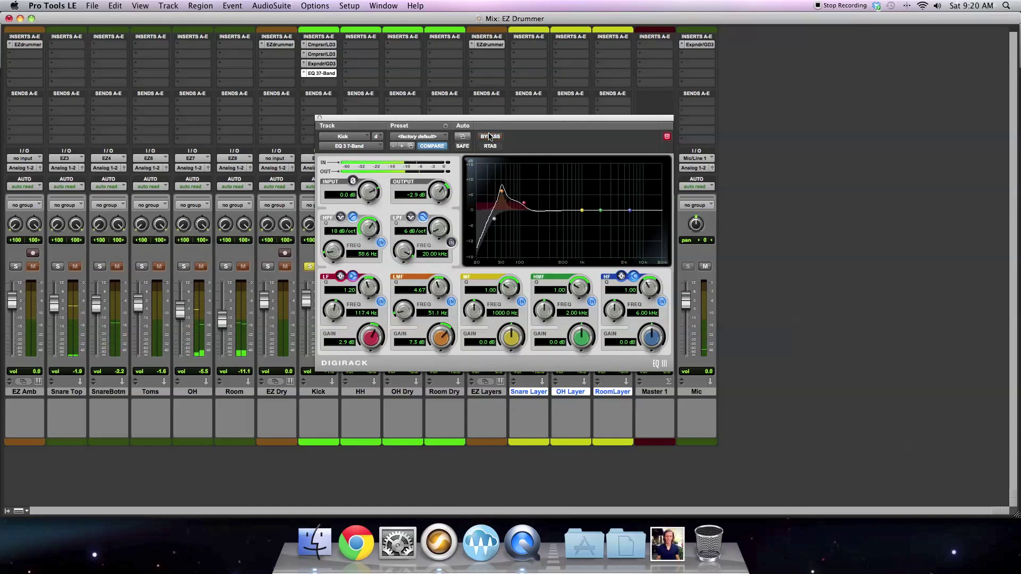
drag(441, 335, 441, 339)
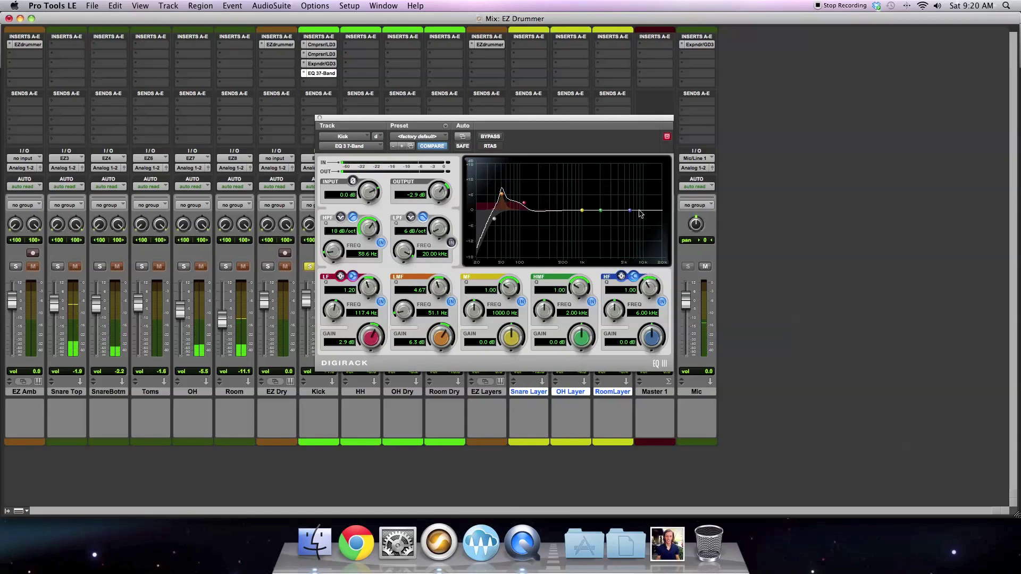
- Cut the kick EQ's MF band by 3.2 dB at 252.0 Hz with a Q of 0.65
drag(582, 211, 545, 224)
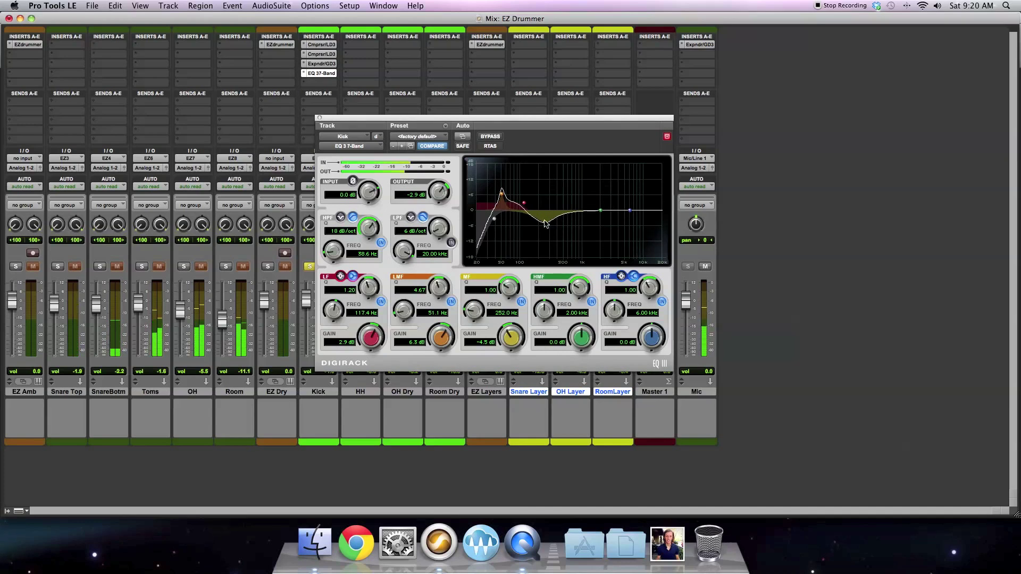
drag(546, 224, 545, 220)
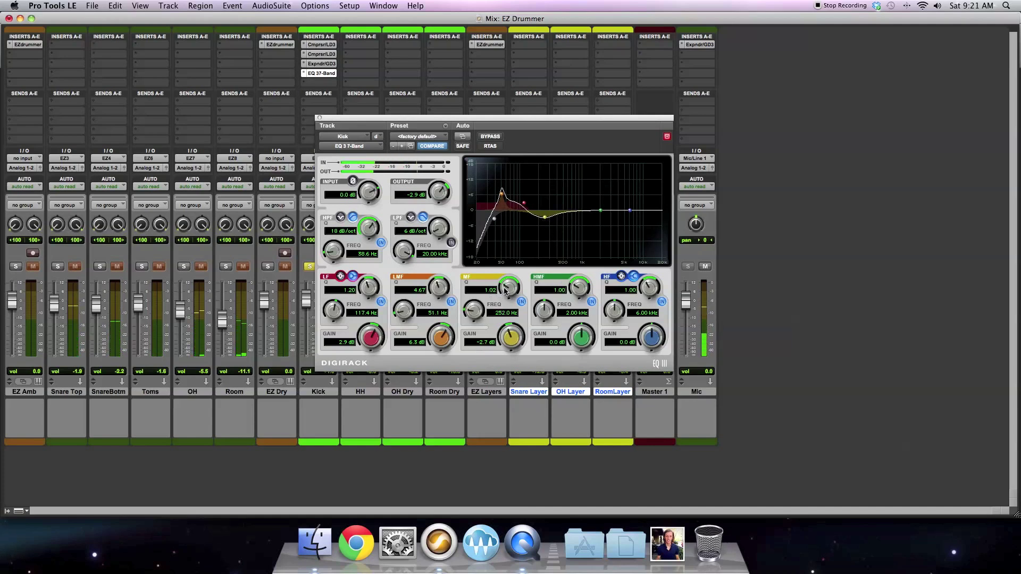
drag(505, 291, 503, 298)
scroll(515, 341, down, 2)
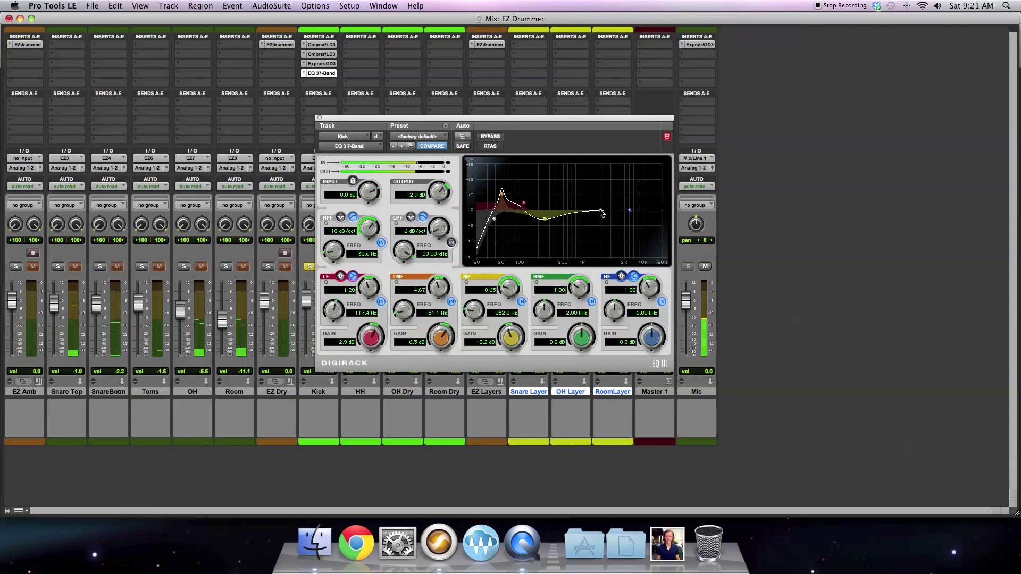
- Boost the HMF band of the Kick EQ by 5.6 dB at 2.55 kHz with a Q of 1.48
drag(602, 213, 608, 204)
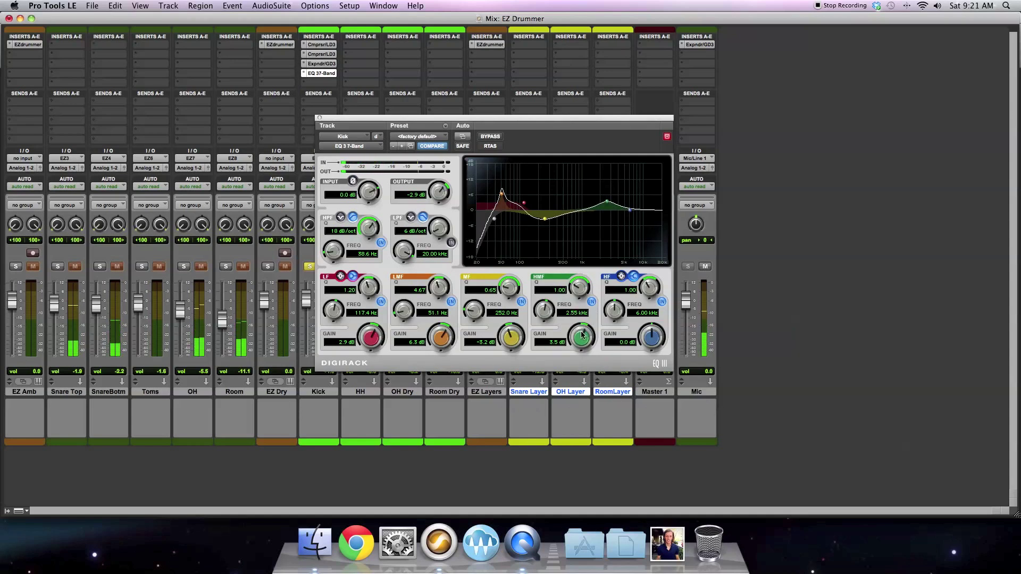
drag(583, 340, 584, 330)
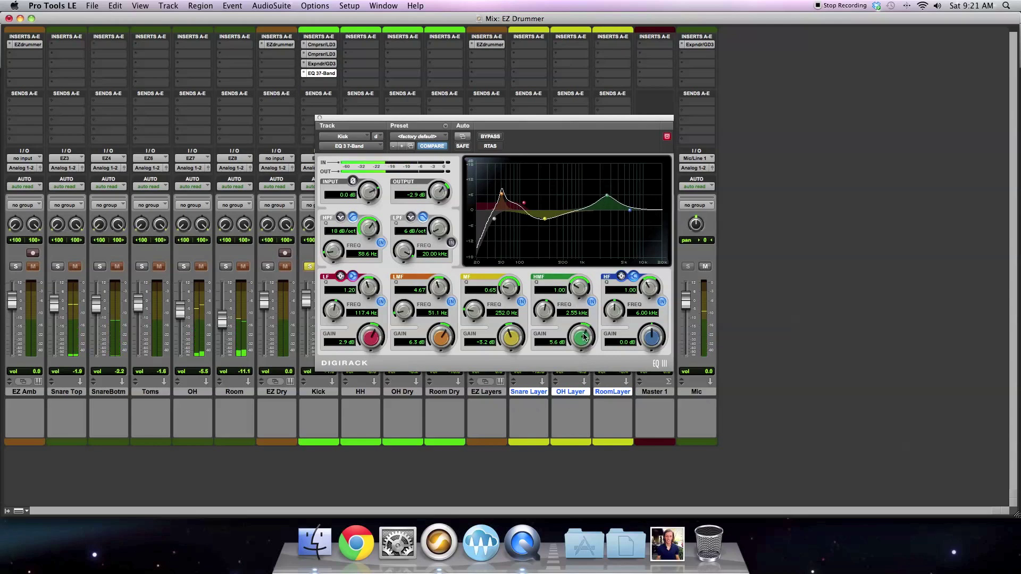
drag(585, 289, 582, 278)
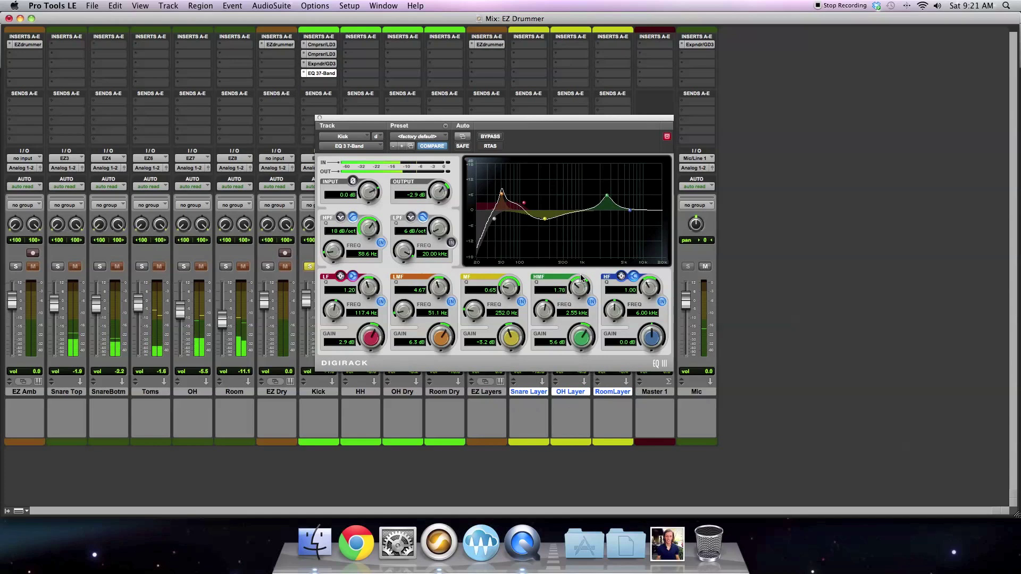
mouse_move(548, 311)
mouse_down()
mouse_move(541, 323)
mouse_move(546, 308)
mouse_up()
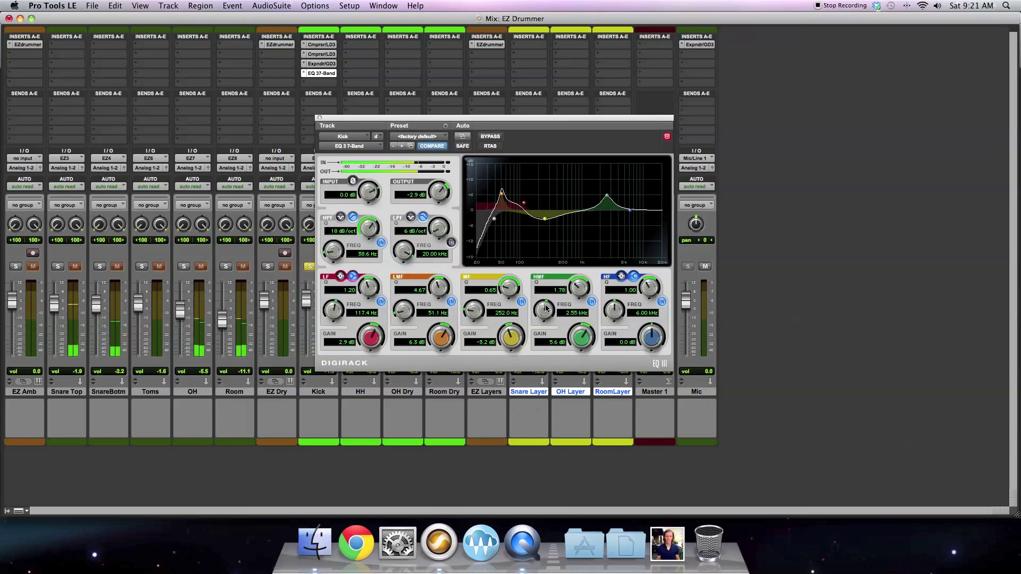
drag(576, 292, 582, 291)
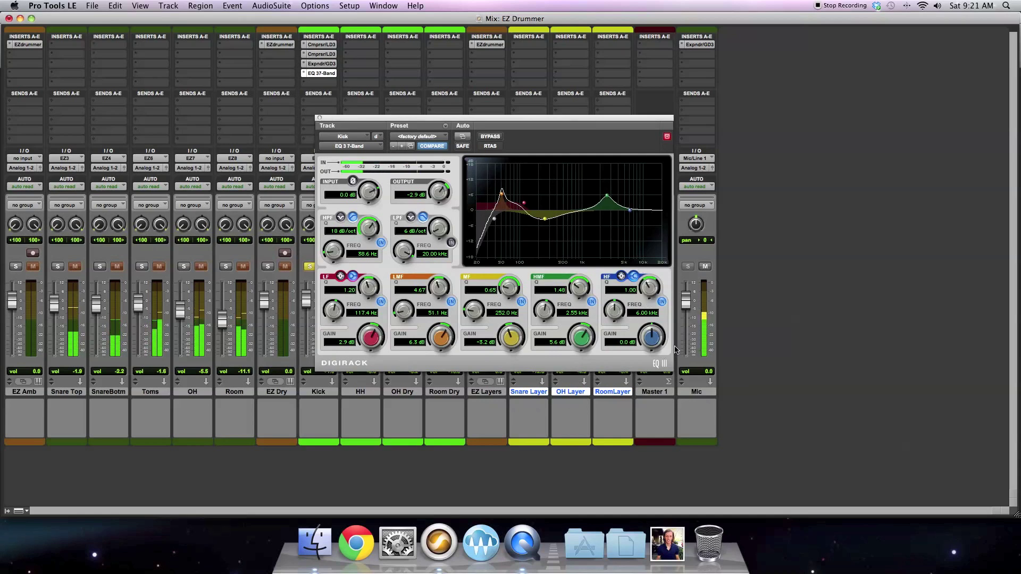
- Boost the HF band 3.7 dB at 5.38 kHz with Q 1.29, and enable the low-pass filter at 17.60 kHz, 12 dB/oct
drag(652, 336, 652, 325)
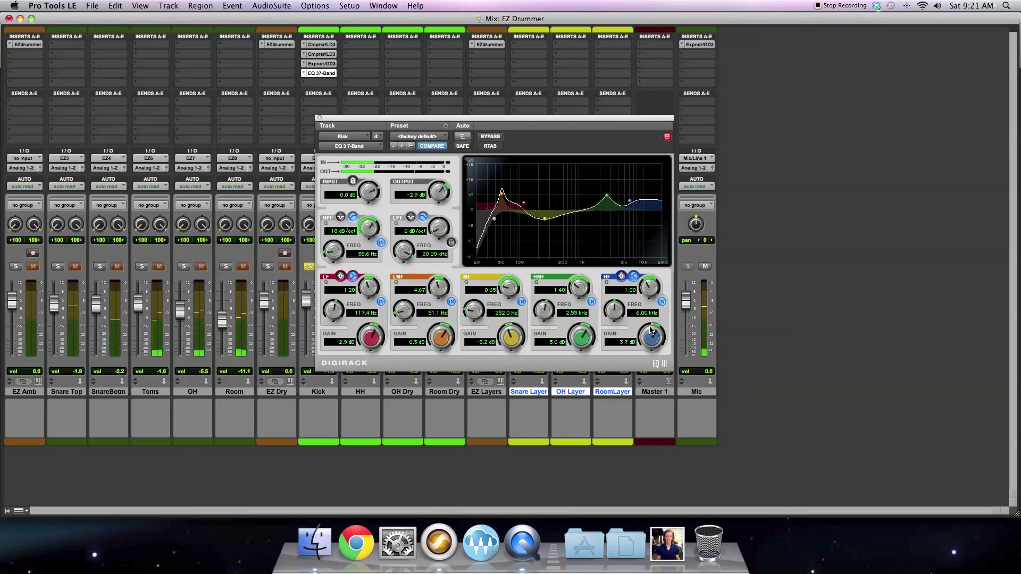
drag(649, 295, 615, 317)
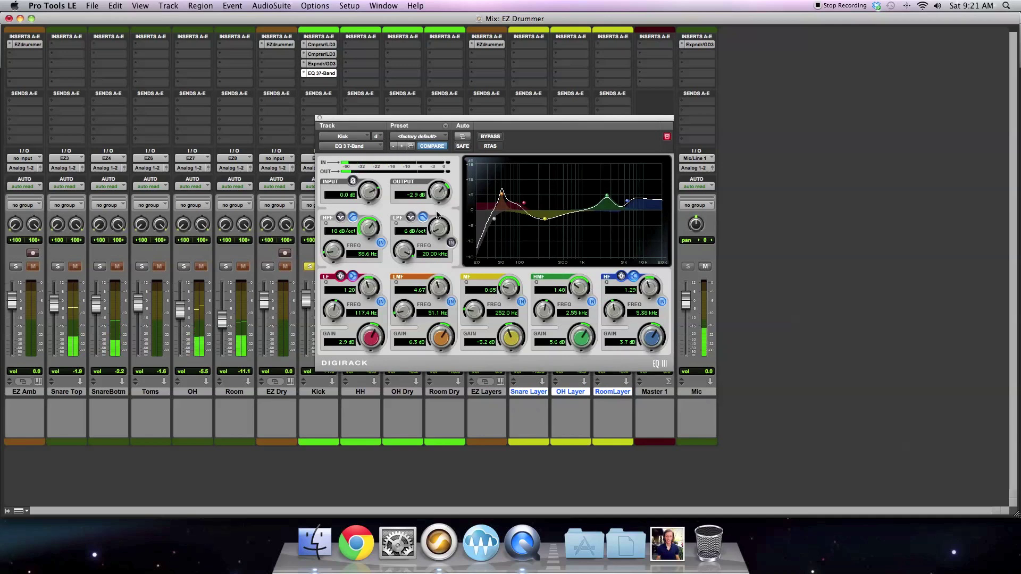
click(451, 243)
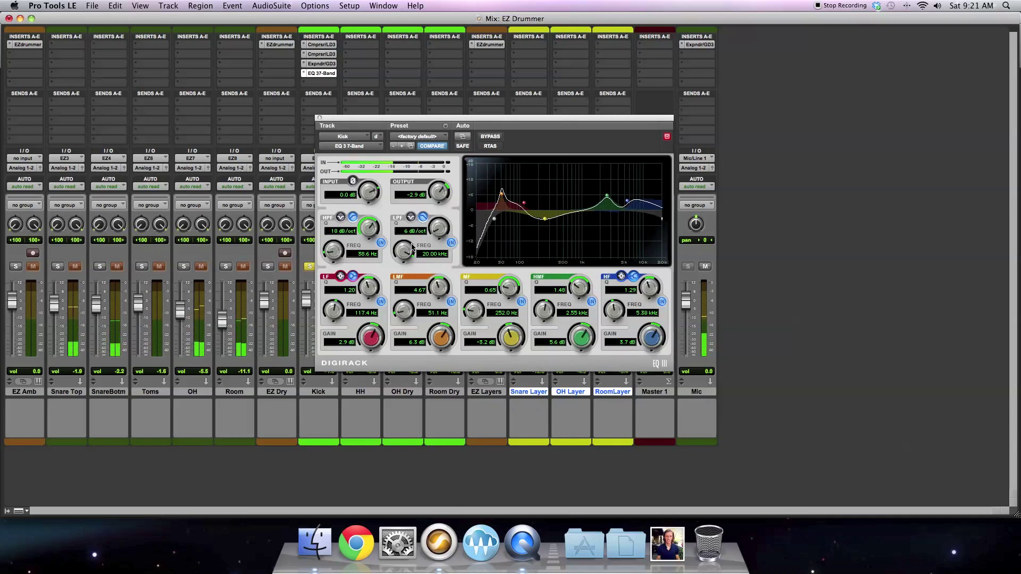
drag(440, 230, 435, 205)
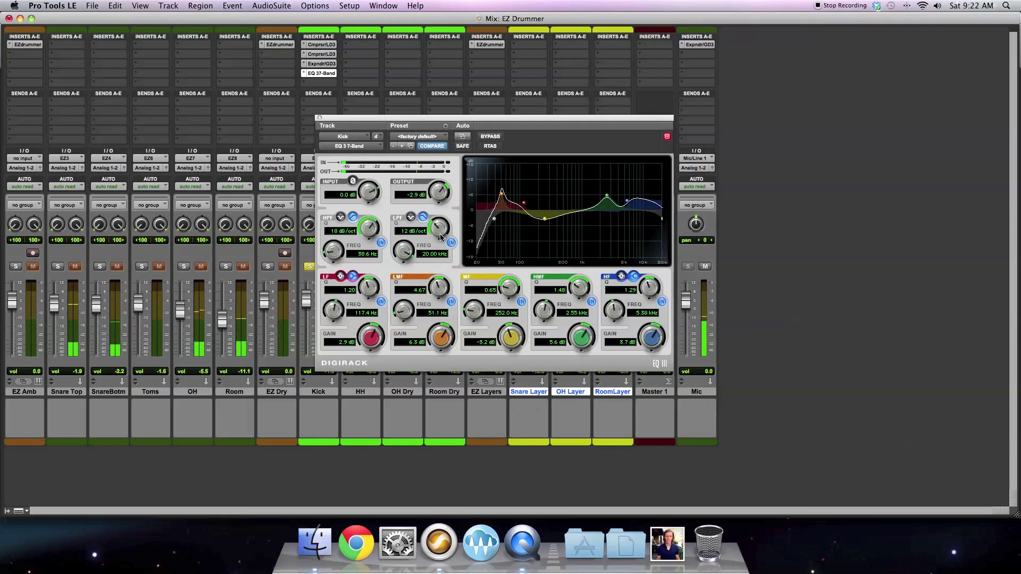
mouse_move(403, 251)
mouse_down()
mouse_move(397, 261)
mouse_move(413, 246)
mouse_move(410, 260)
mouse_up()
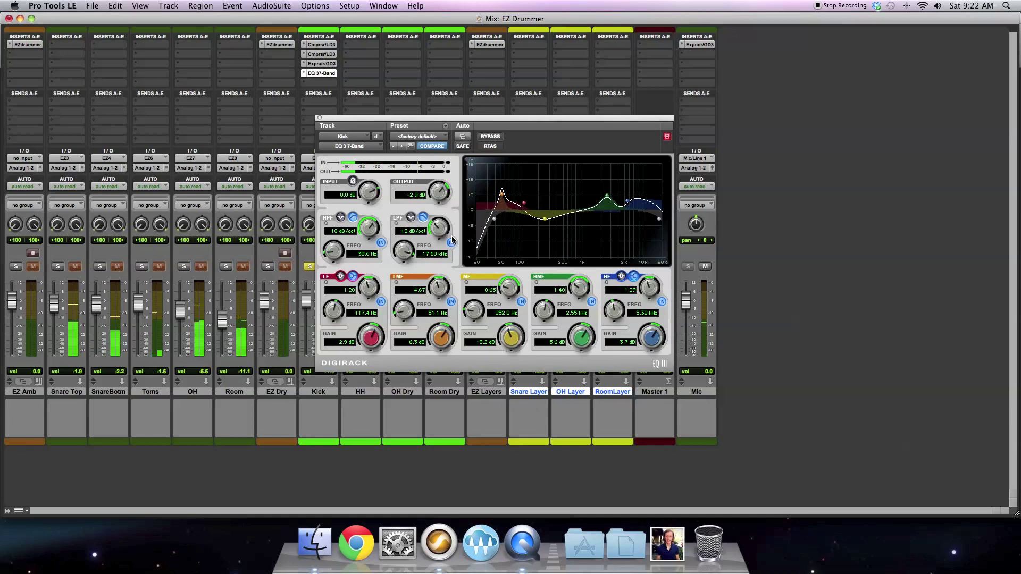
- Compare the soloed kick with the EQ bypassed and with its inserts bypassed, reactivate all of them and close the EQ window
click(499, 139)
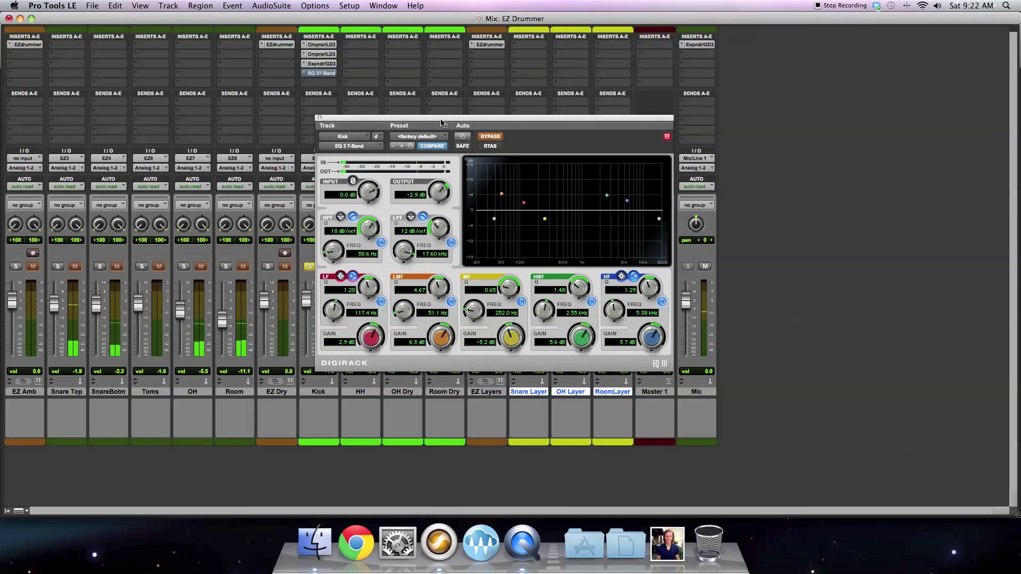
click(496, 138)
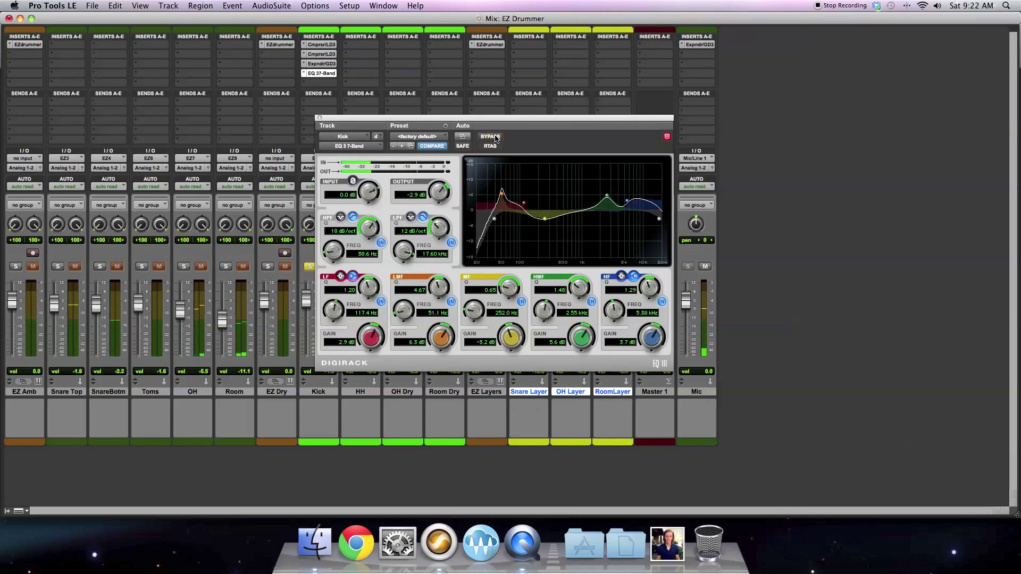
super+click(323, 74)
super+click(324, 63)
super+click(325, 53)
super+click(328, 45)
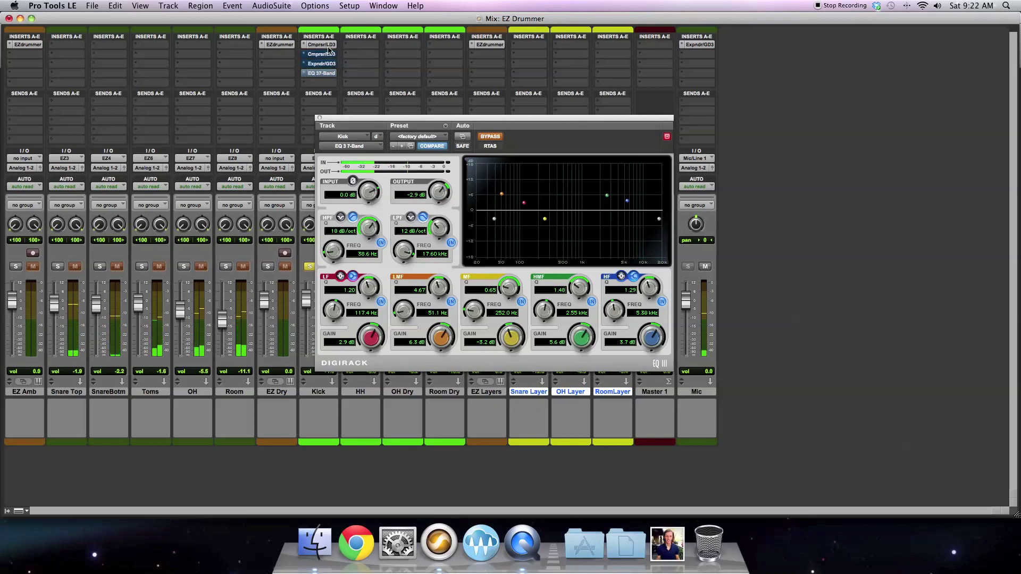
super+click(326, 64)
super+click(327, 74)
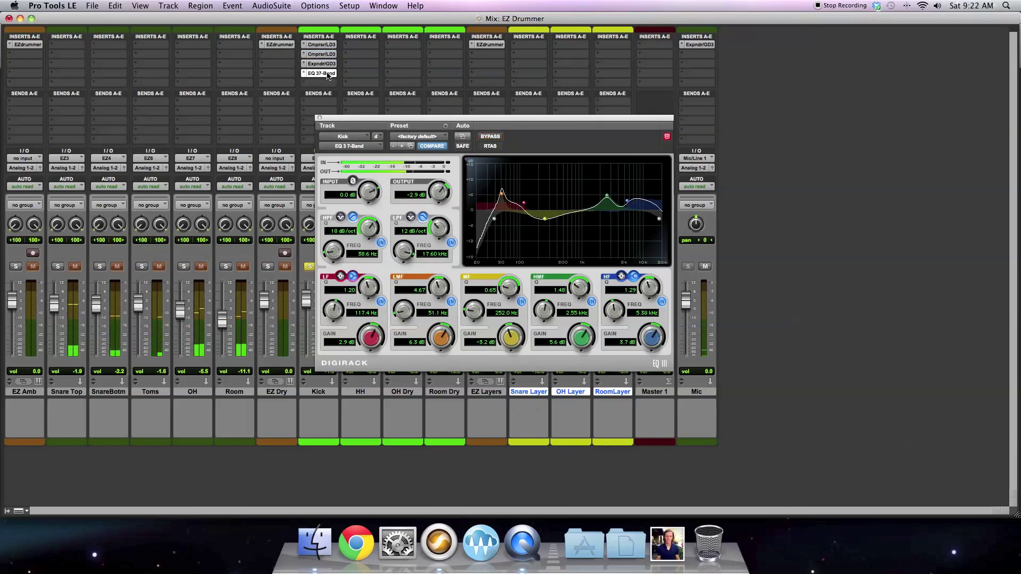
click(320, 118)
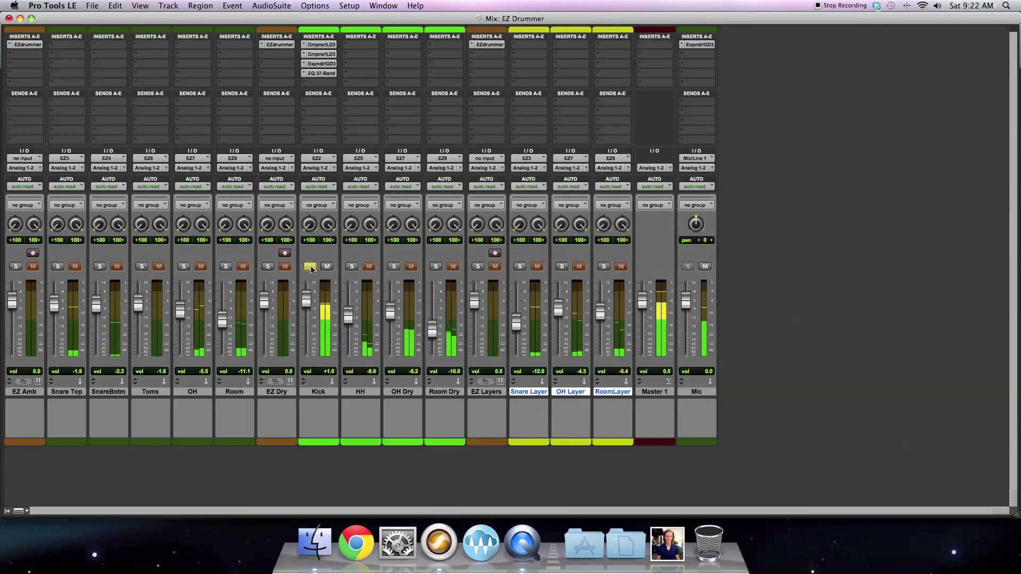
- Unsolo the Kick track and compare the full mix with its four inserts bypassed and reactivated
click(310, 267)
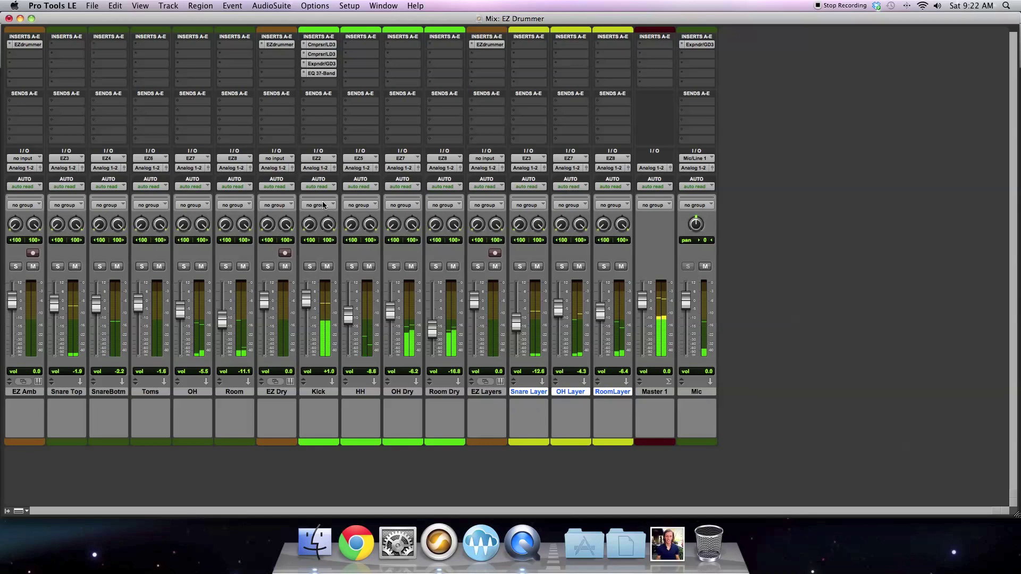
drag(322, 77, 326, 48)
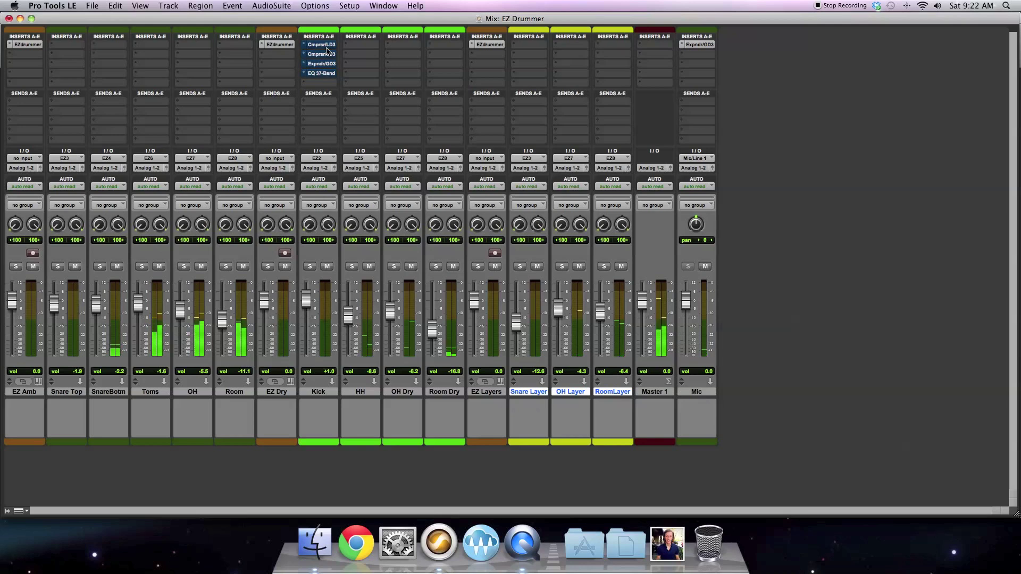
super+click(325, 46)
super+click(325, 53)
super+click(325, 63)
super+click(327, 73)
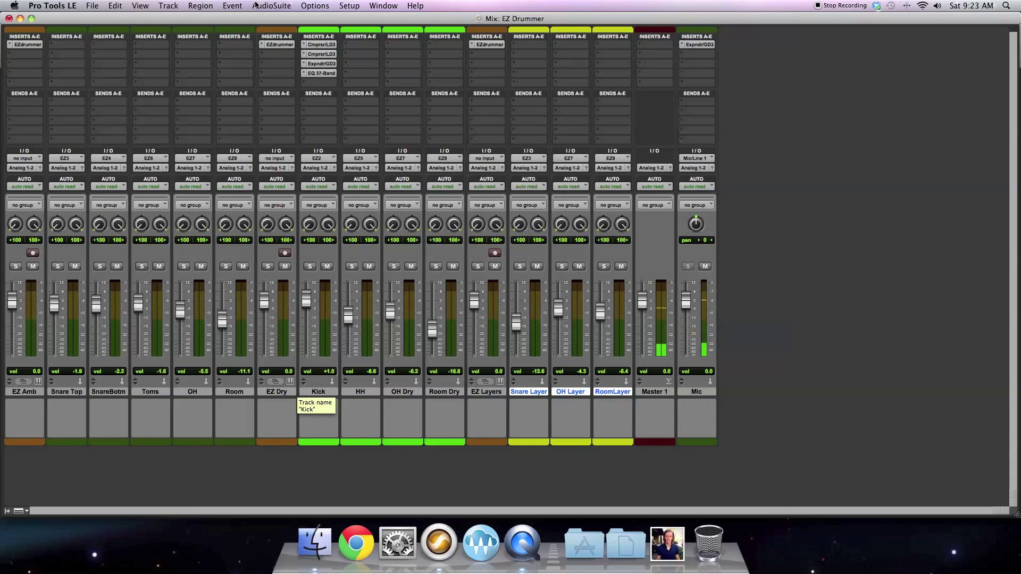
- Review the Kick track's EQ curve and close the EQ window
click(321, 72)
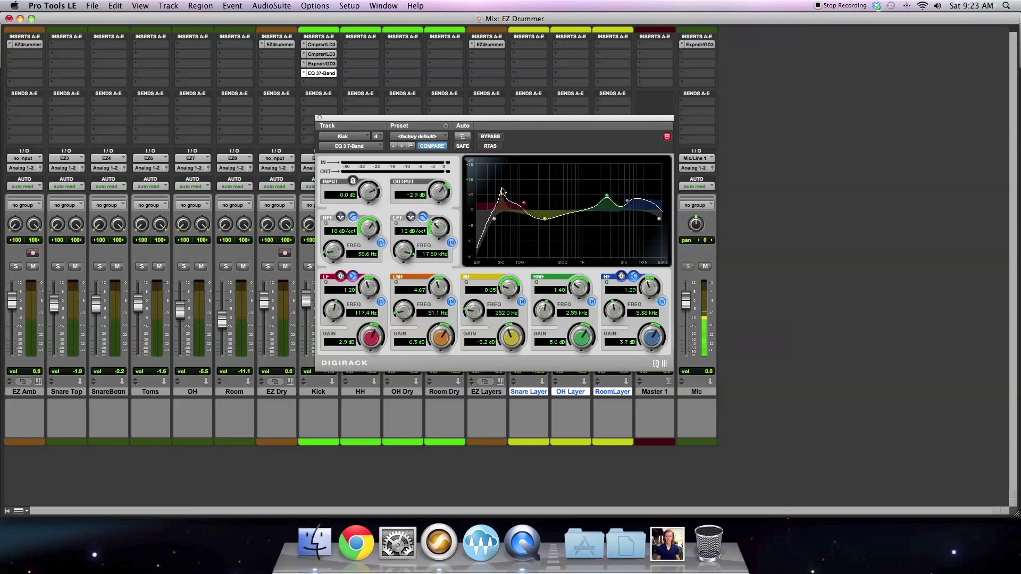
click(320, 118)
- Create one new mono aux input track directly after the Kick track
click(321, 392)
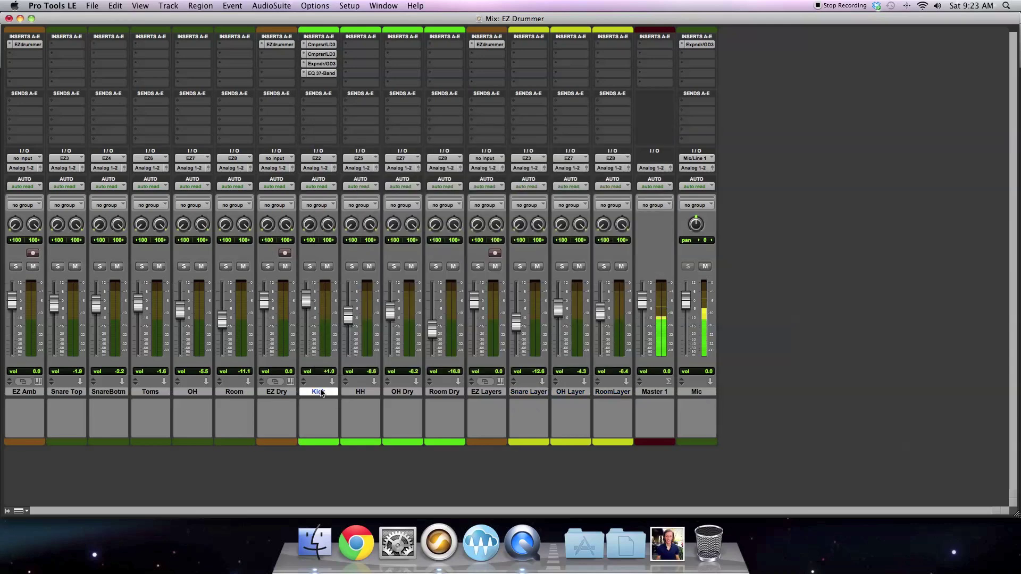
right_click(321, 392)
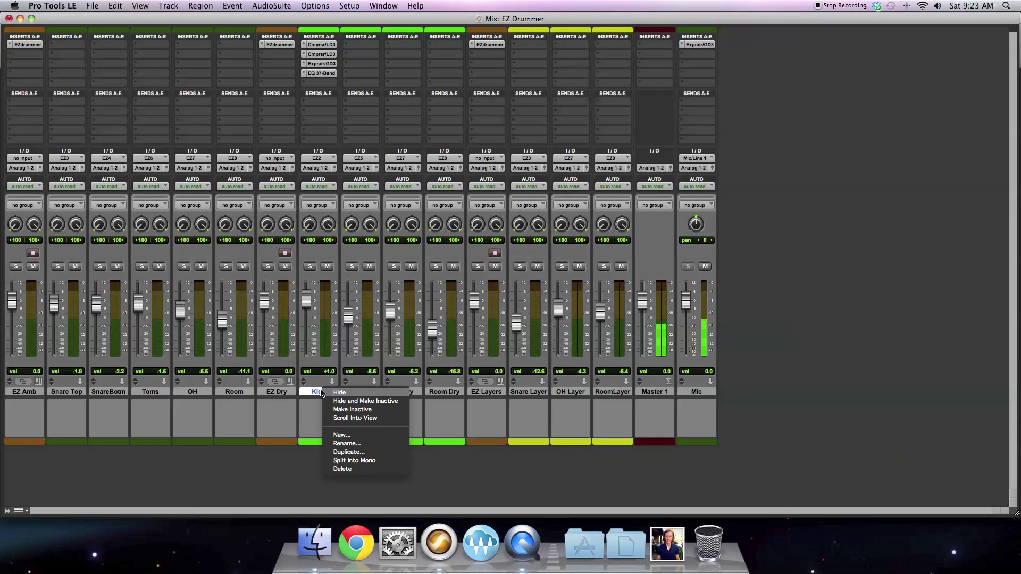
click(344, 435)
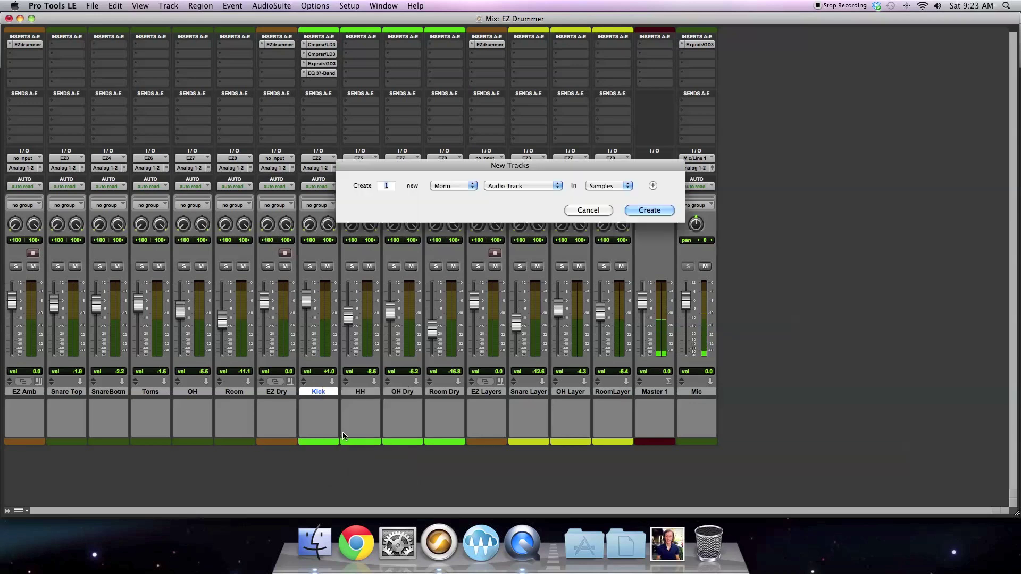
click(499, 186)
click(503, 195)
click(656, 210)
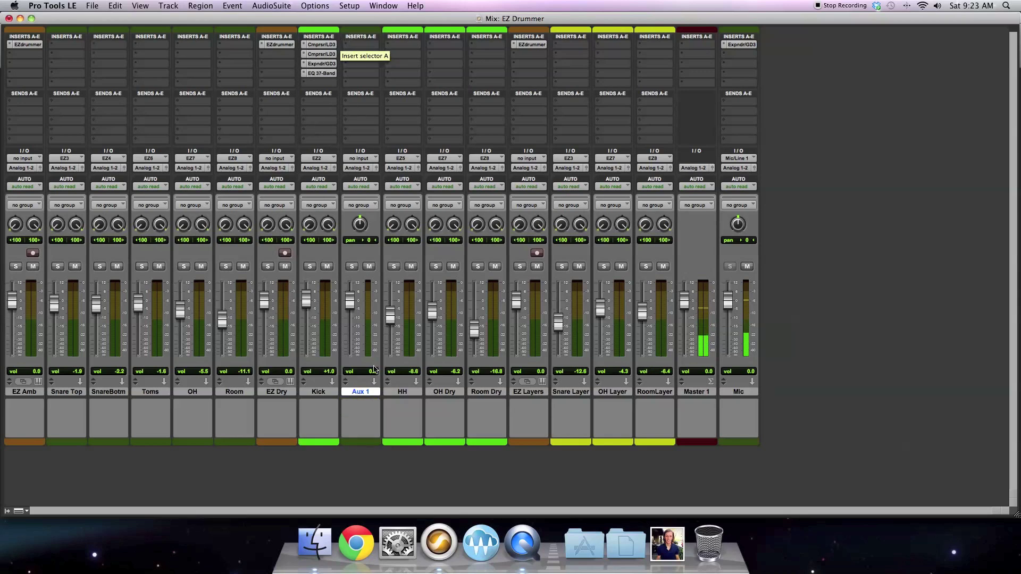
- Color the new aux track magenta and close the color palette
double_click(368, 442)
click(109, 290)
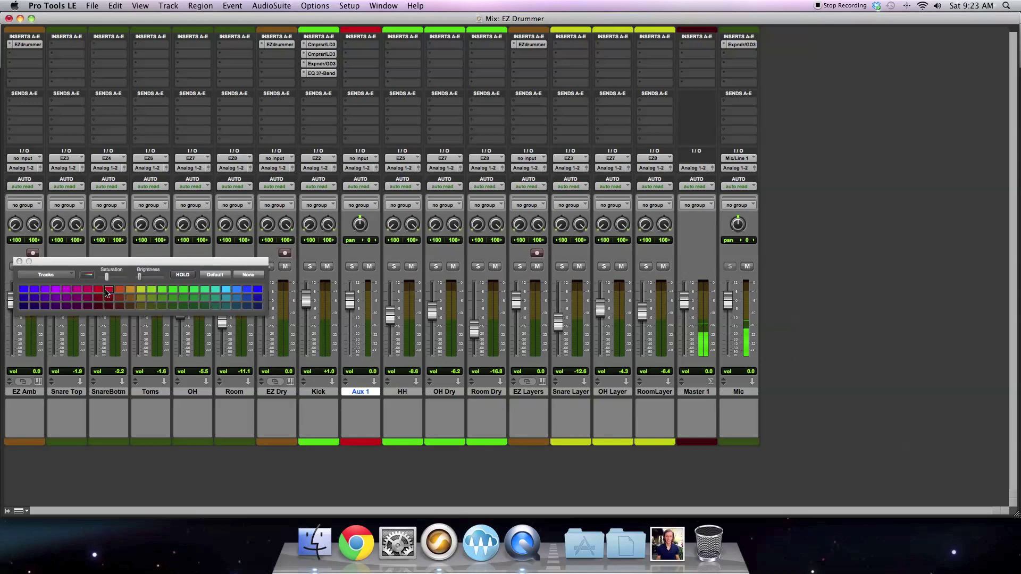
click(66, 290)
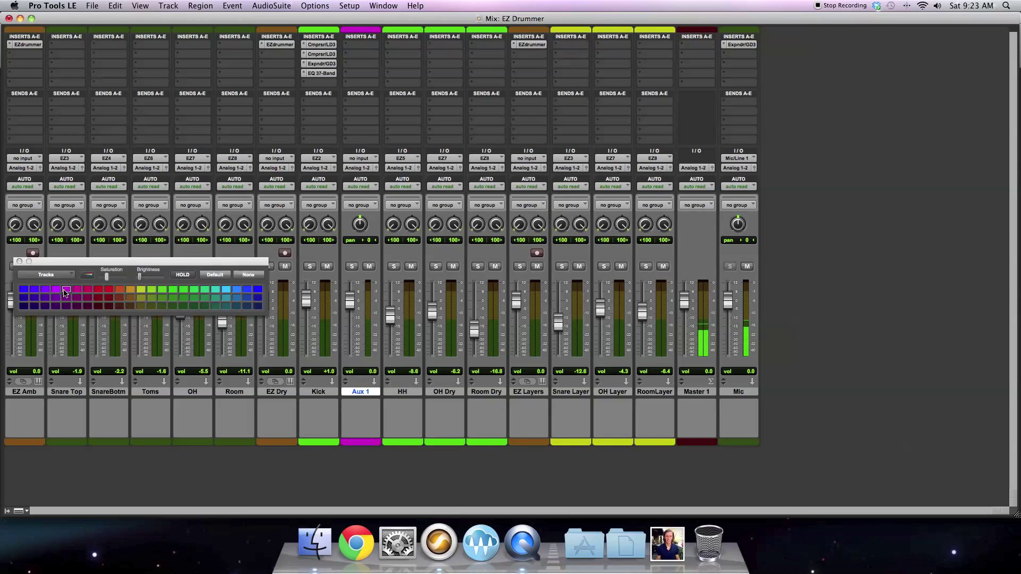
click(19, 262)
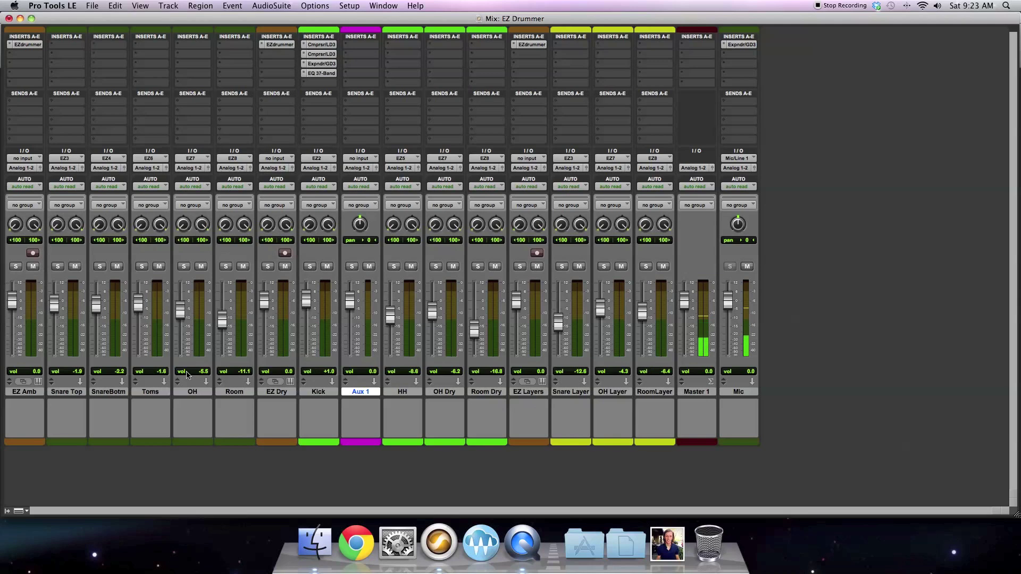
- Rename the aux track as Kick Tone
double_click(365, 396)
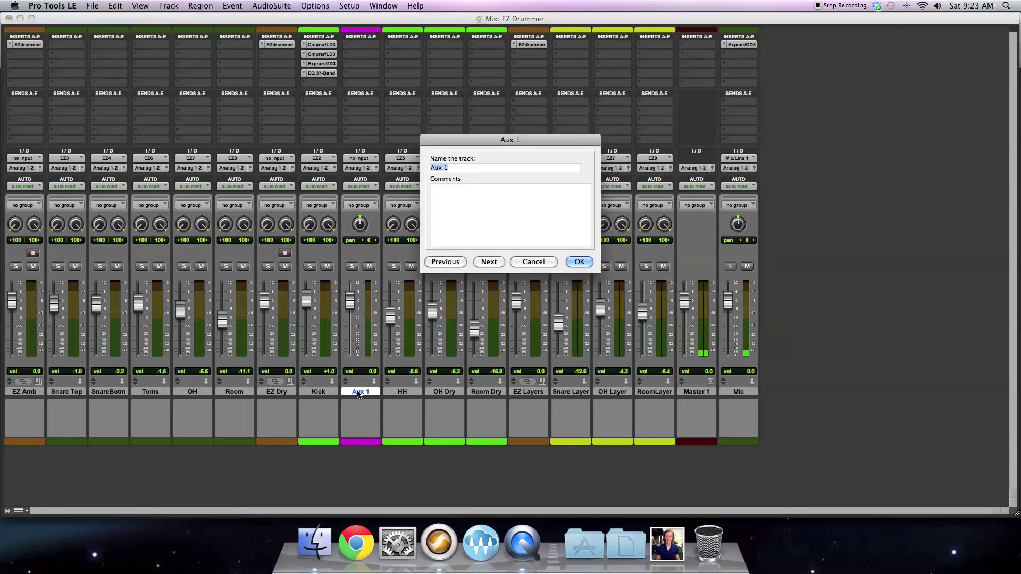
text(Kick Tone)
key(Return)
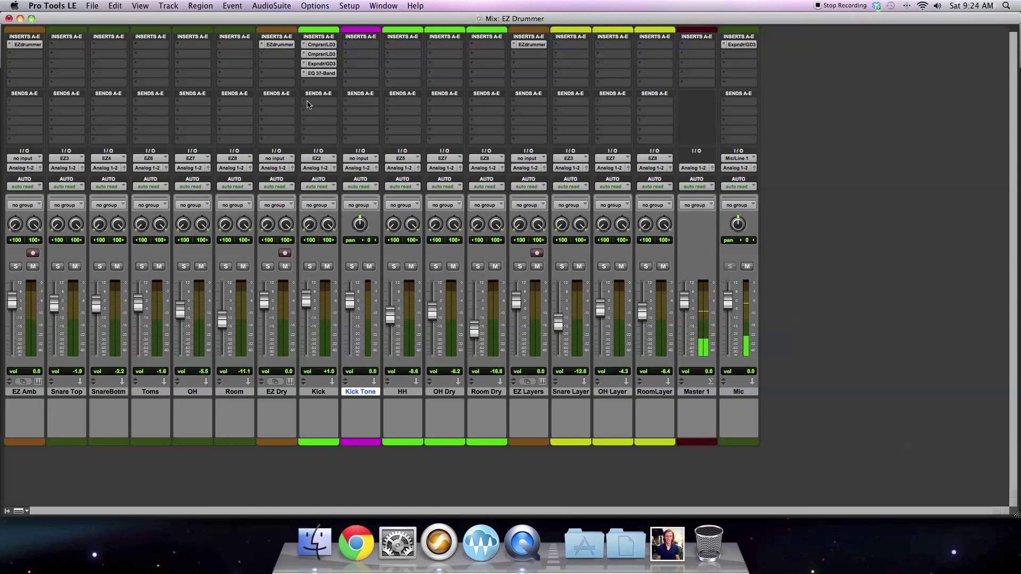
- Add Expander/Gate Dyn 3 (mono) to the second insert slot of Kick Tone and move its window clear of the neighboring tracks
click(353, 54)
mouse_move(383, 72)
mouse_move(447, 73)
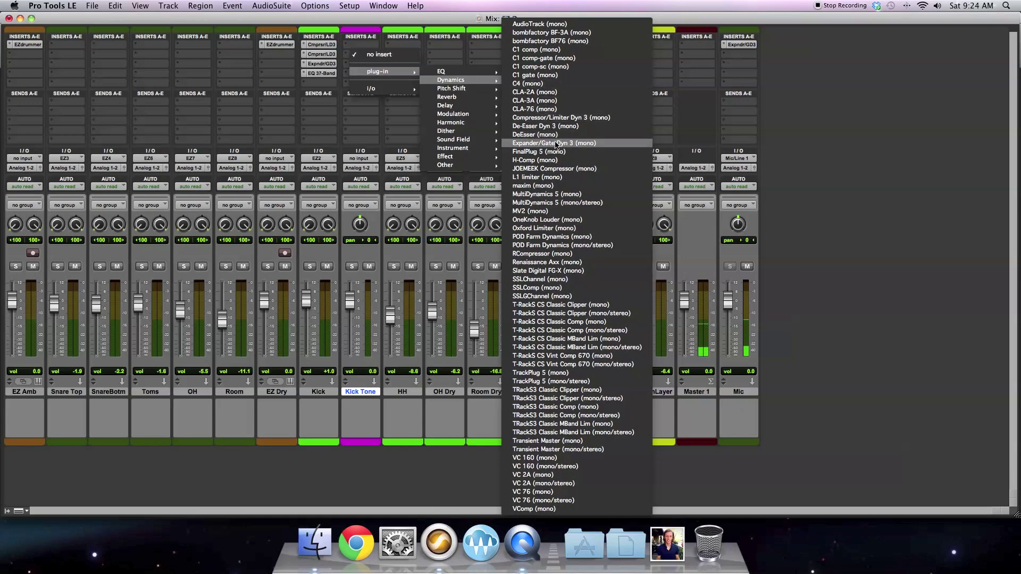
click(556, 144)
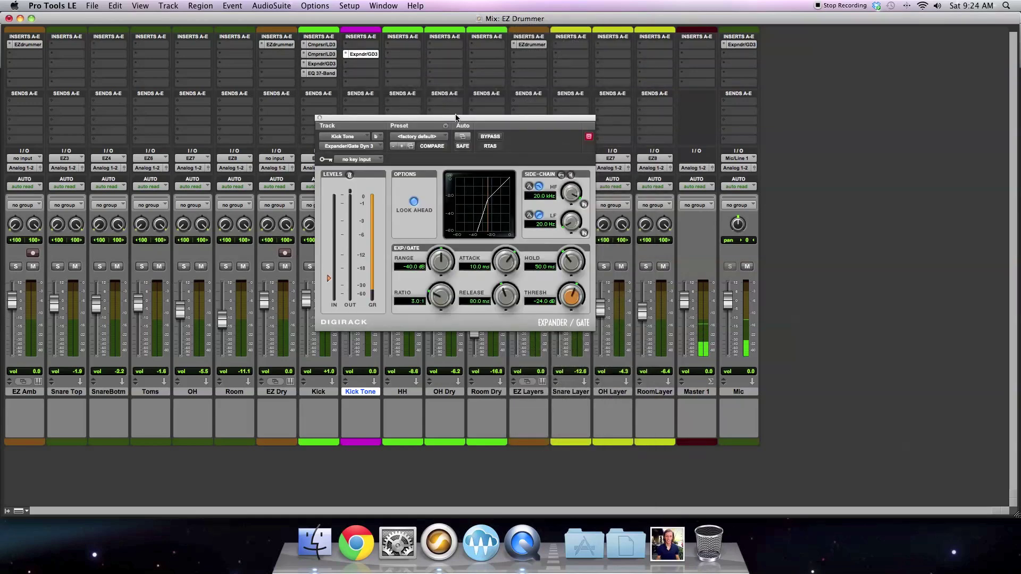
drag(453, 120, 725, 123)
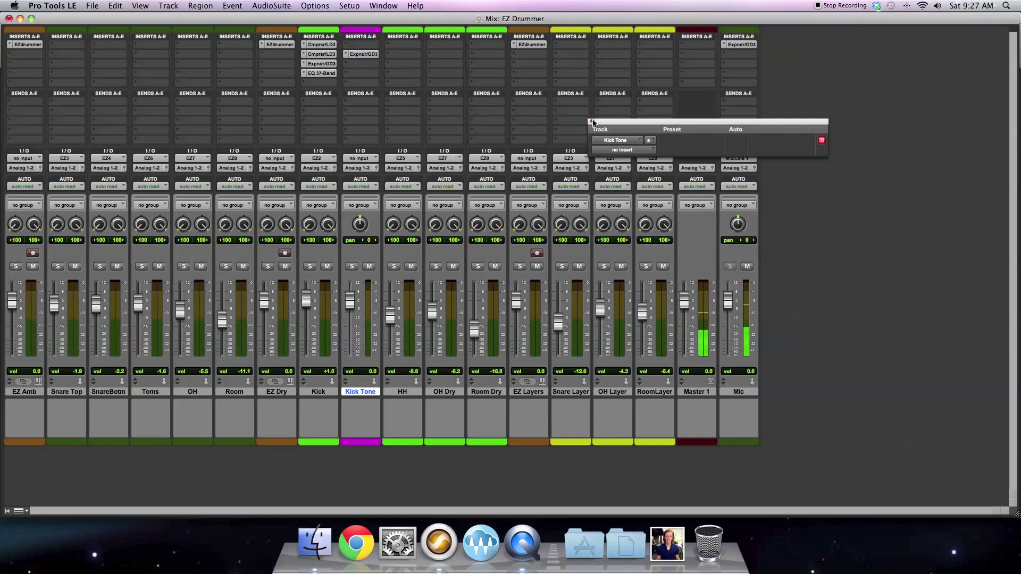
- Add the Signal Generator (mono) plug-in to the first insert slot of the Kick Tone track
click(345, 47)
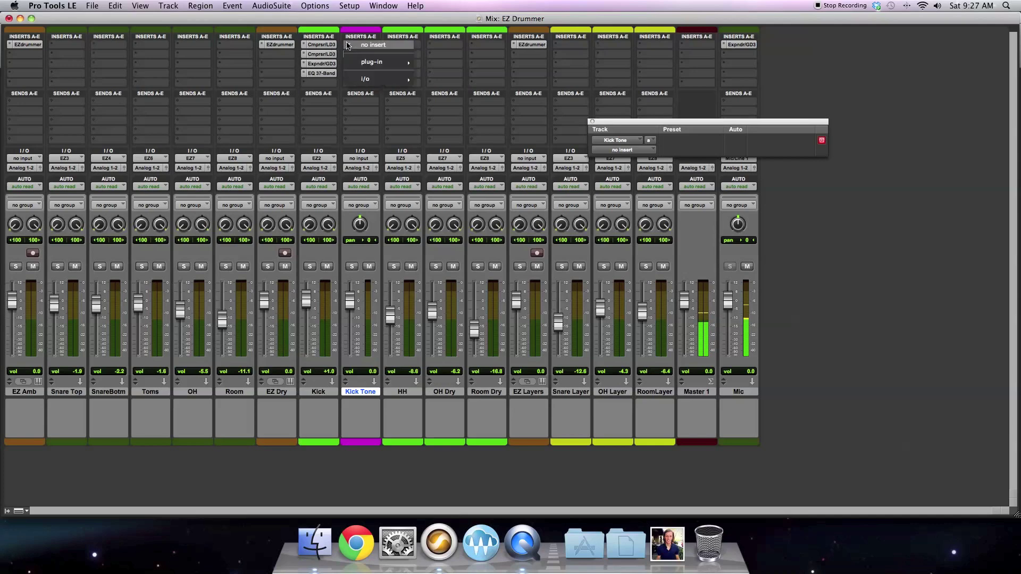
mouse_move(374, 63)
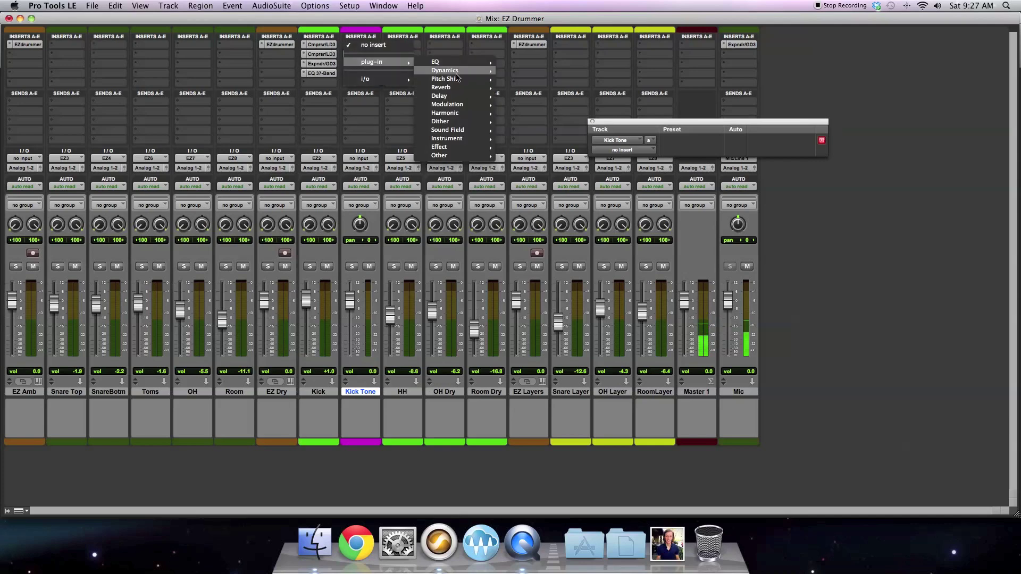
mouse_move(446, 138)
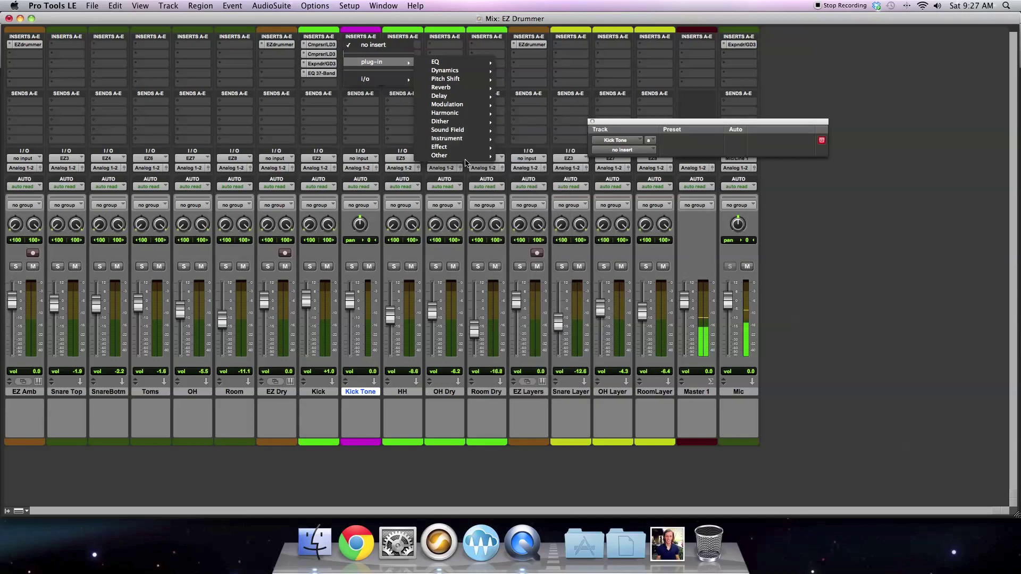
mouse_move(439, 155)
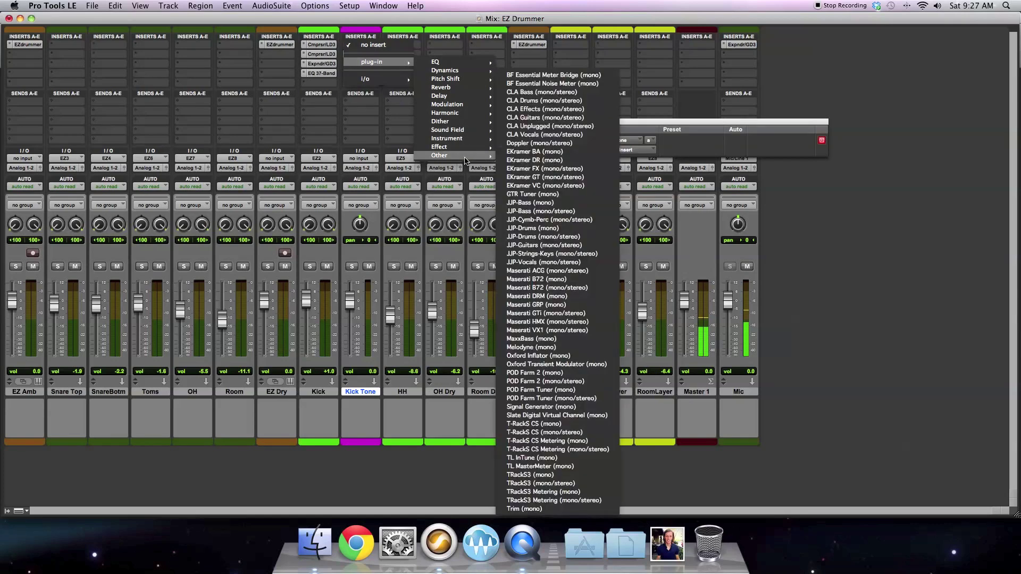
click(552, 408)
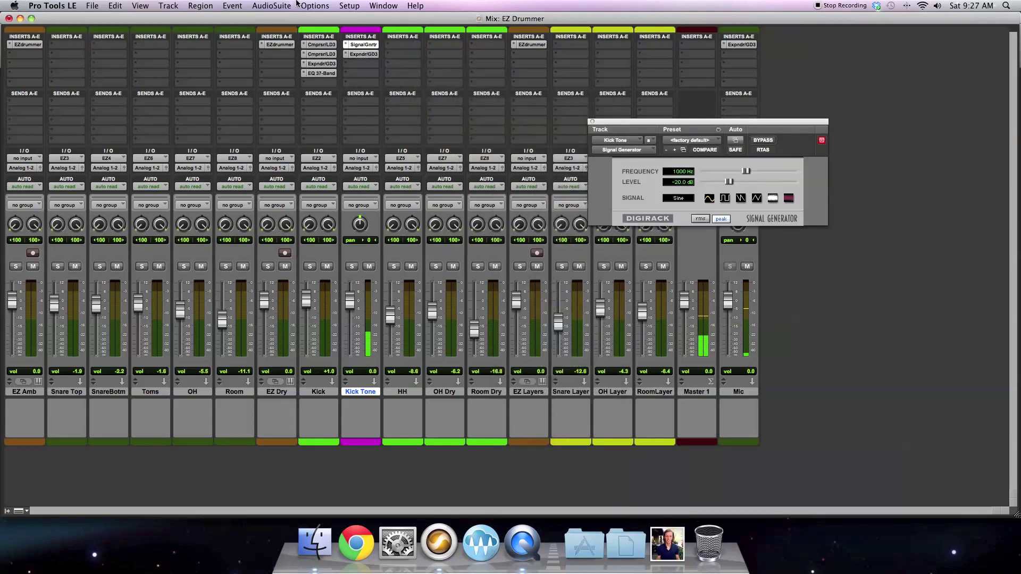
- Set the Kick Tone gate's threshold to -4.4 dB, ratio to 100:1 and range to -80 dB
click(363, 54)
drag(599, 283, 601, 233)
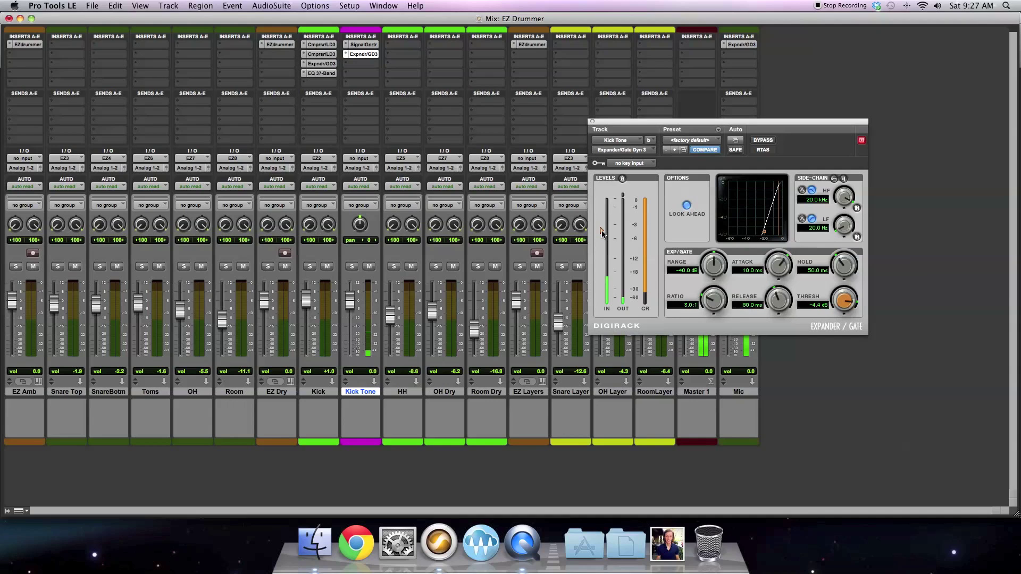
drag(714, 301, 719, 276)
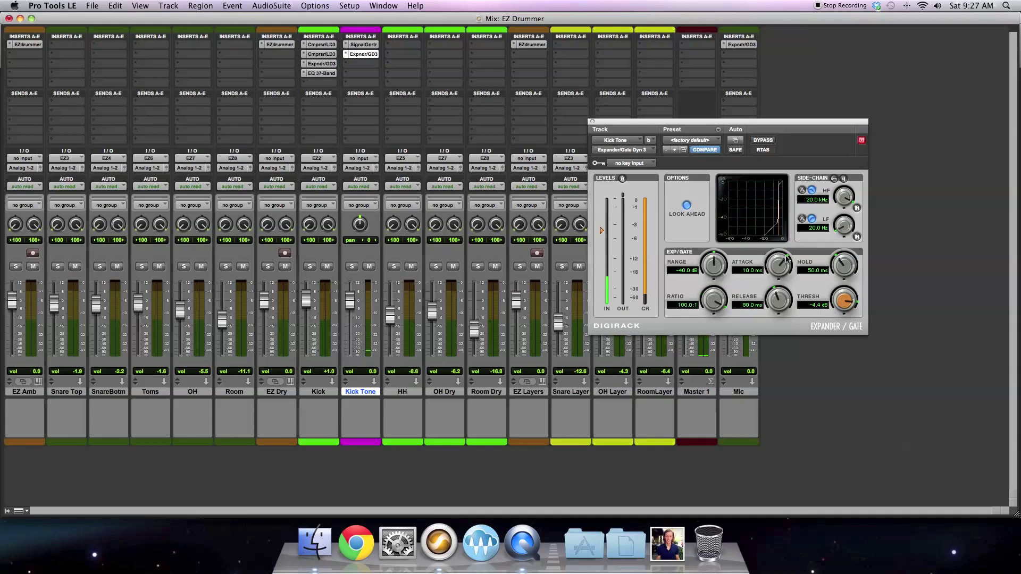
drag(713, 261, 713, 287)
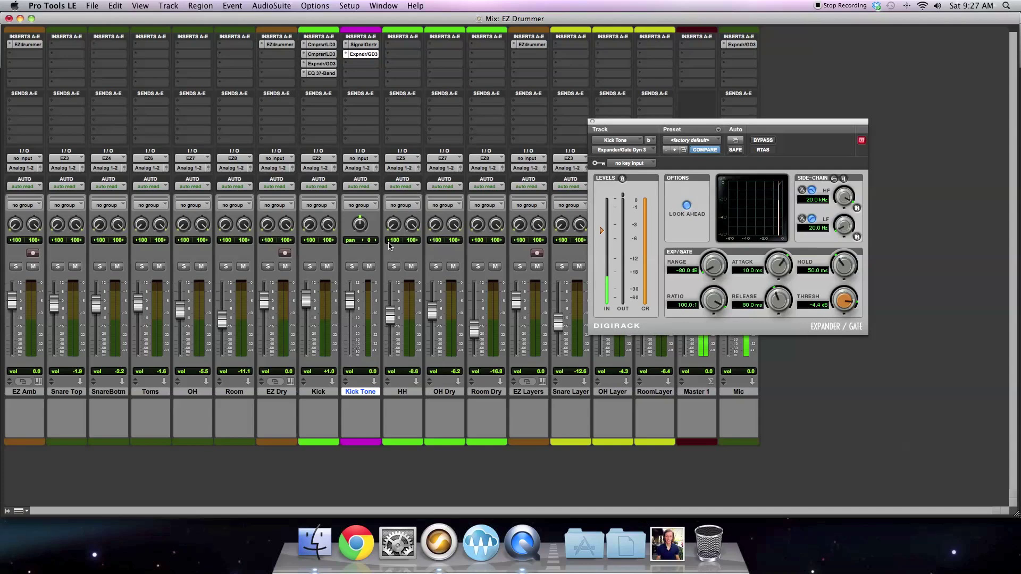
- With the Kick Tone gate temporarily bypassed, set the Signal Generator to 70 Hz at -9.9 dB, and re-enable the gate
click(364, 46)
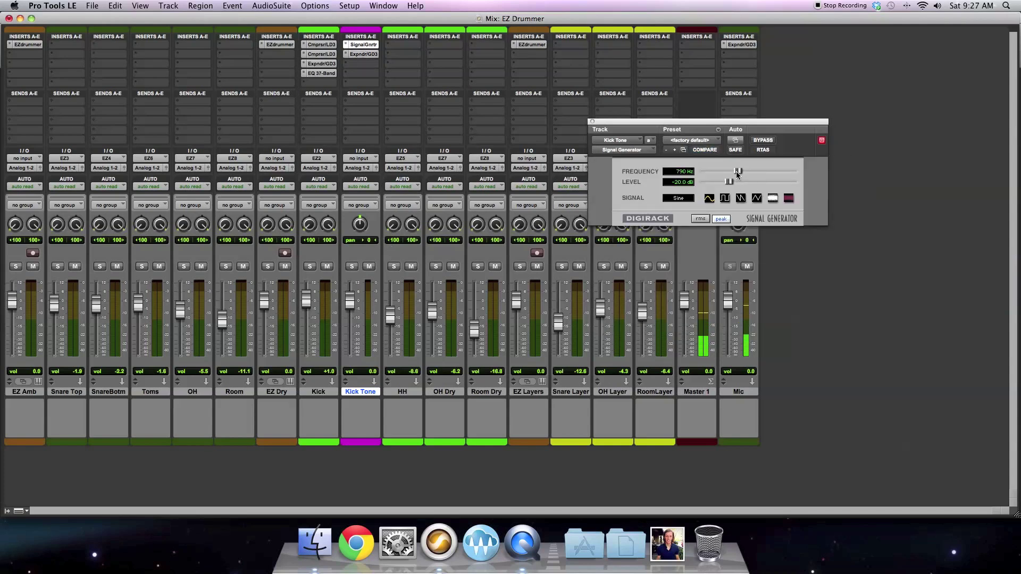
click(364, 54)
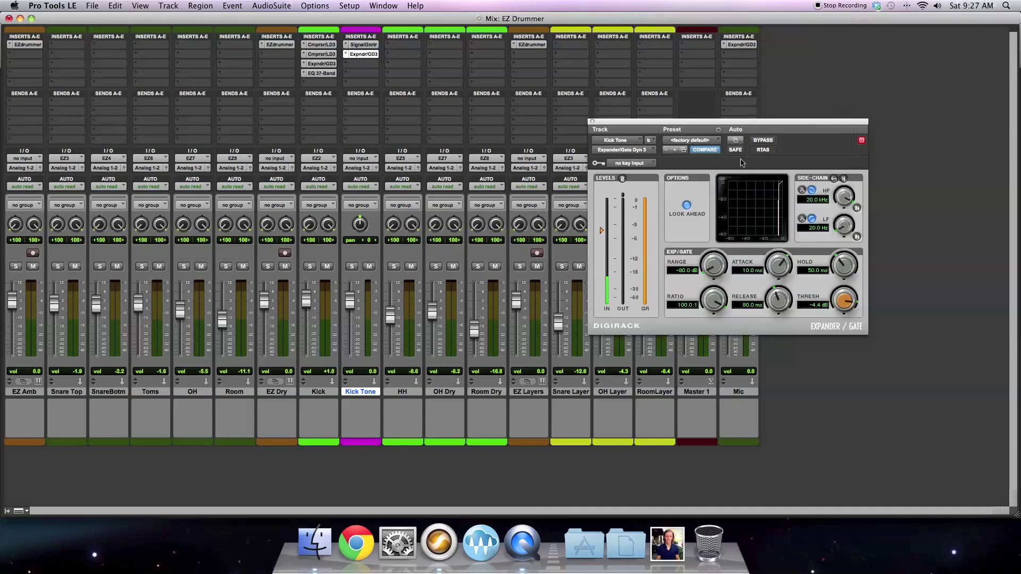
click(751, 141)
click(363, 44)
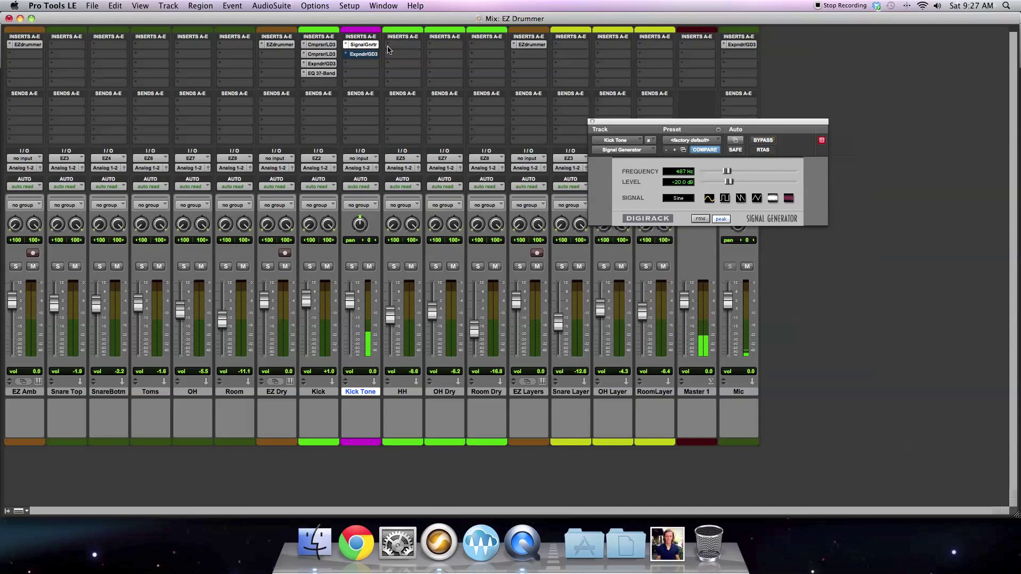
mouse_move(731, 172)
mouse_down()
mouse_move(704, 172)
mouse_move(731, 182)
mouse_up()
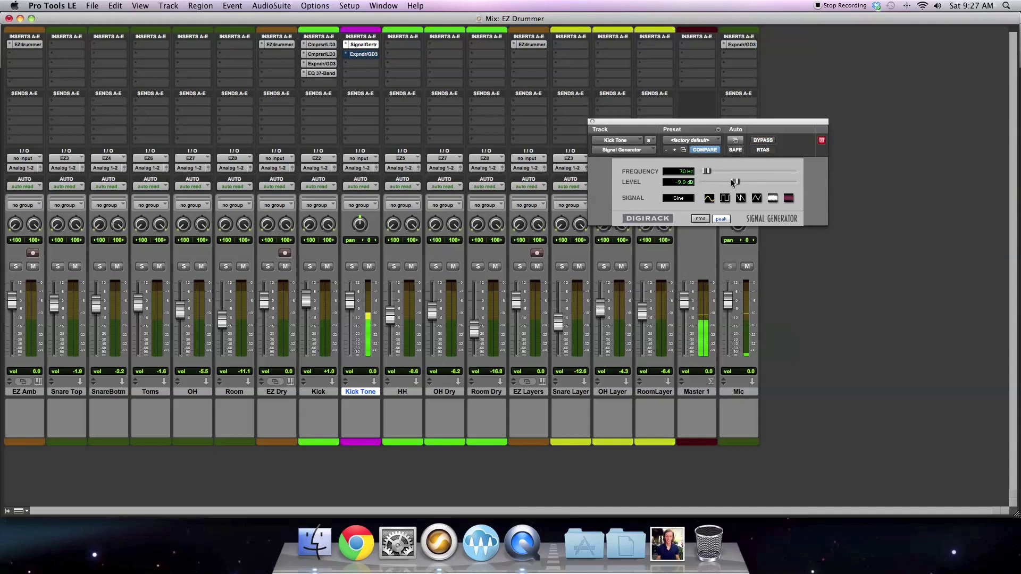
click(364, 55)
click(763, 140)
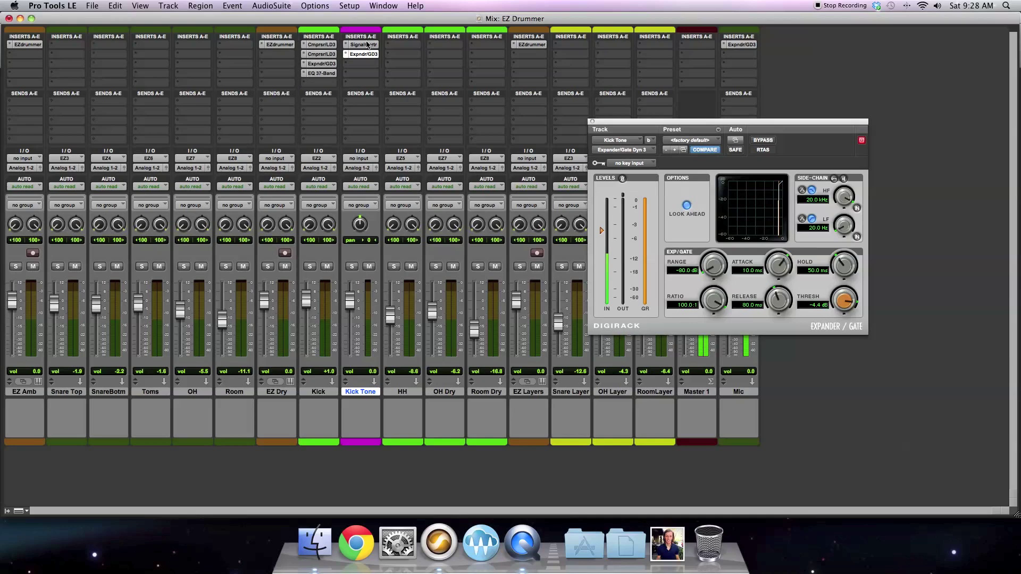
- Add a Bus 1 (Mono) send to the Kick track and set its send level to 0.0 dB
click(304, 105)
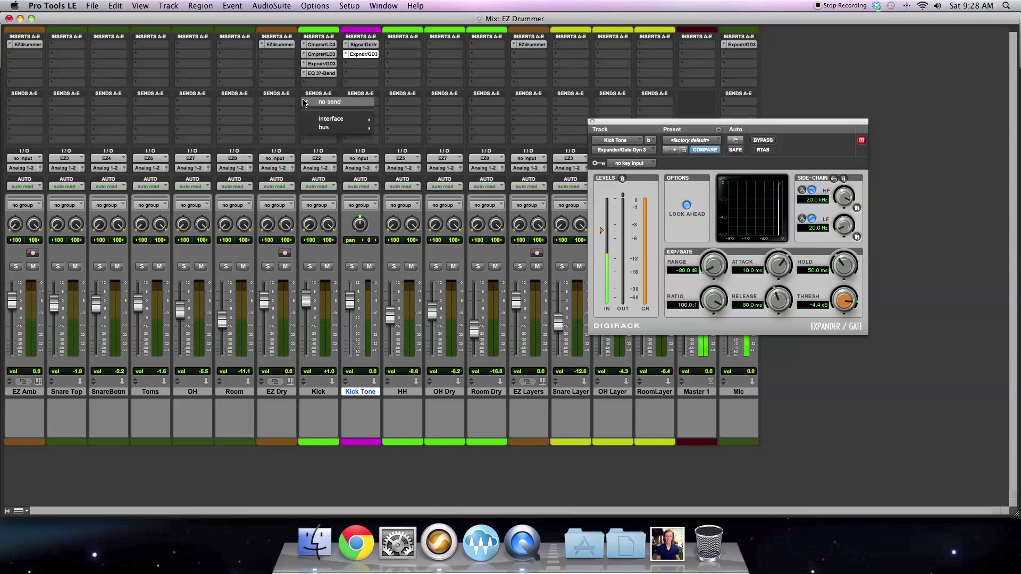
mouse_move(331, 128)
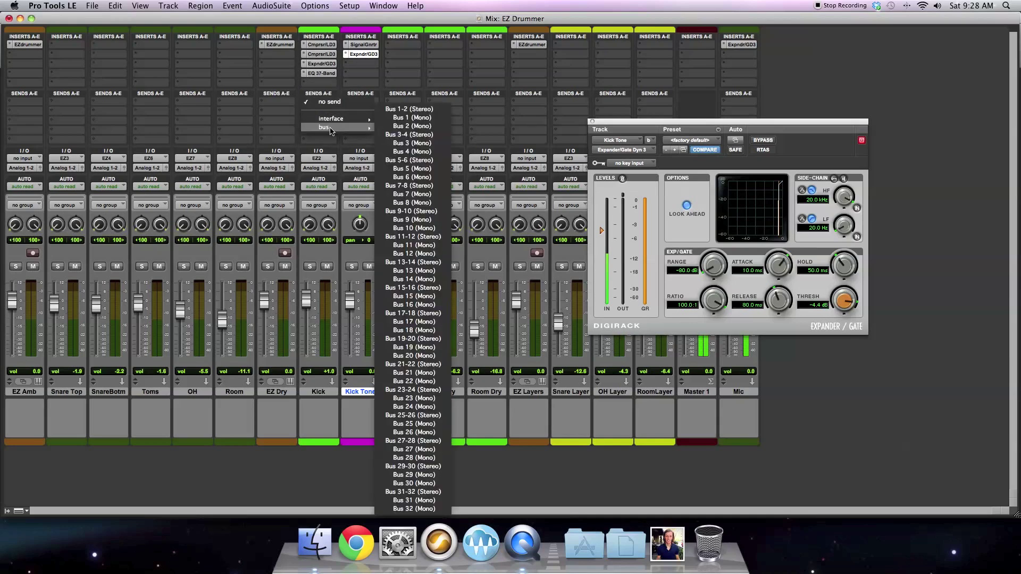
click(406, 118)
drag(25, 168, 24, 109)
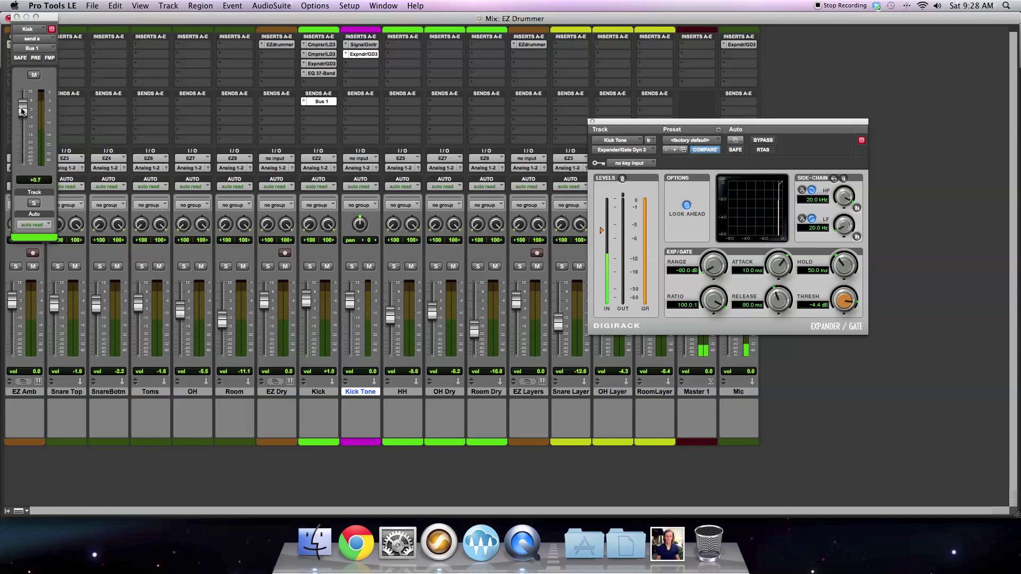
click(631, 163)
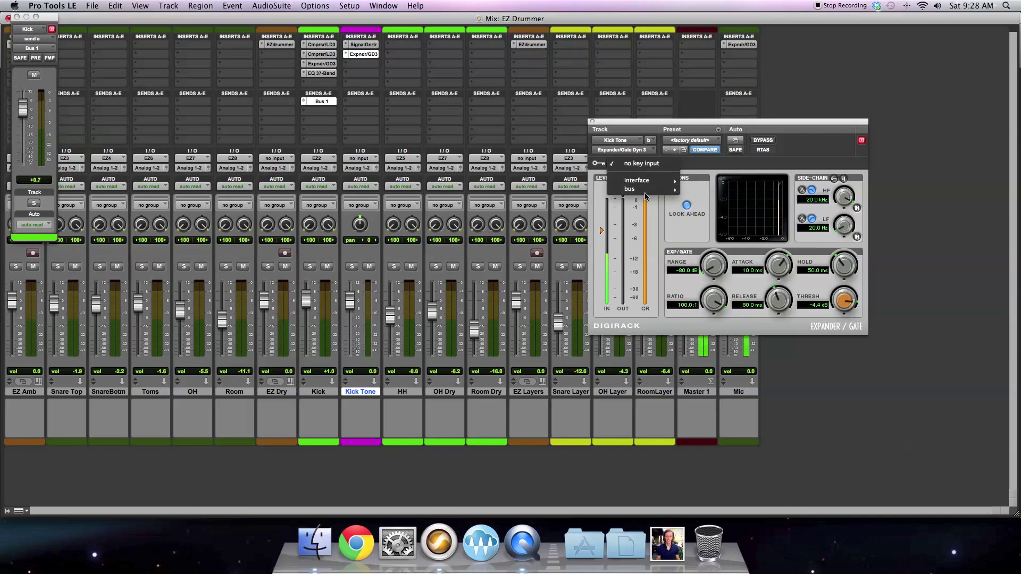
mouse_move(645, 190)
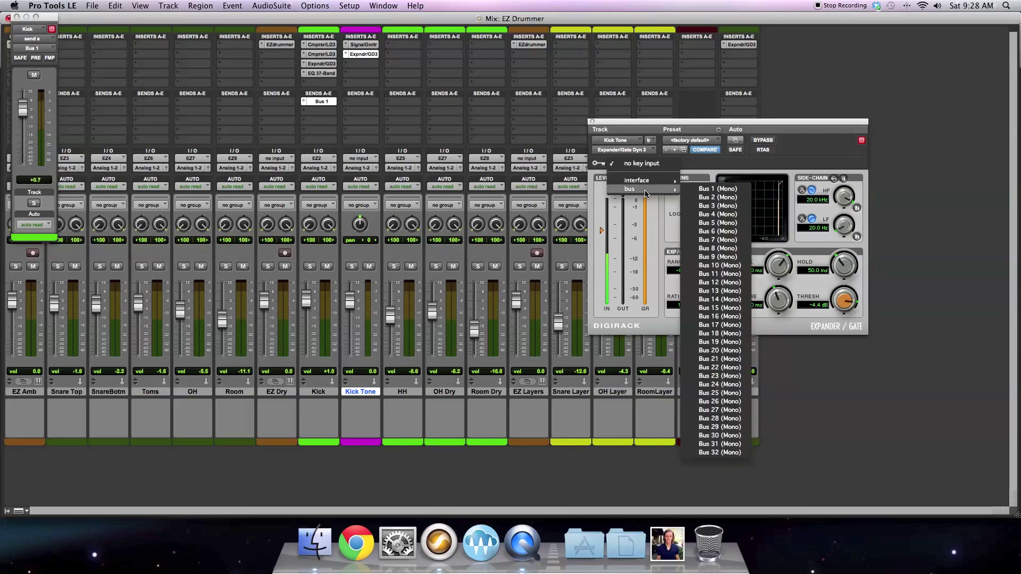
click(22, 111)
alt+click(23, 111)
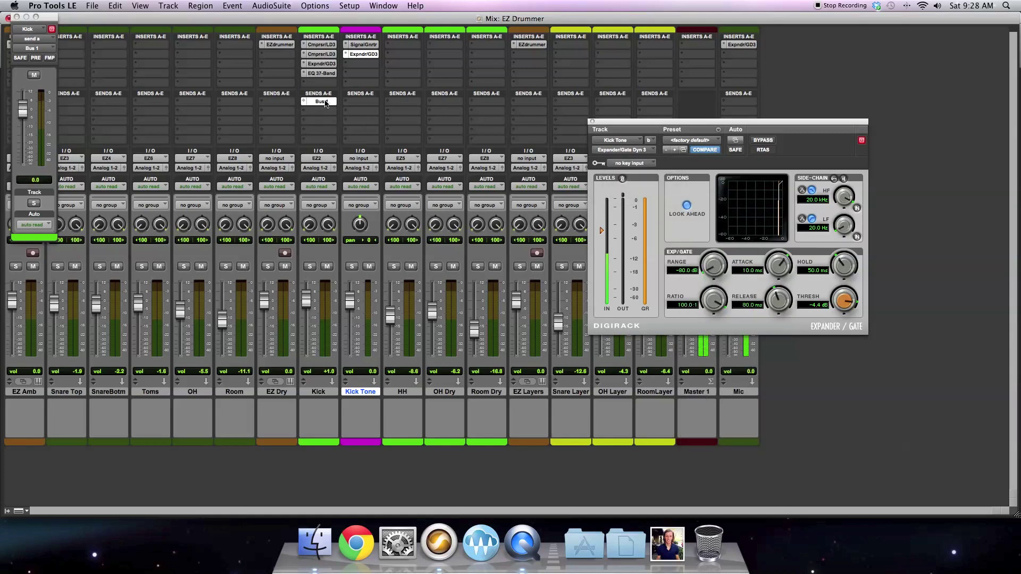
- Assign Bus 1 (Mono) as the key input of the Kick Tone gate
click(629, 164)
mouse_move(646, 190)
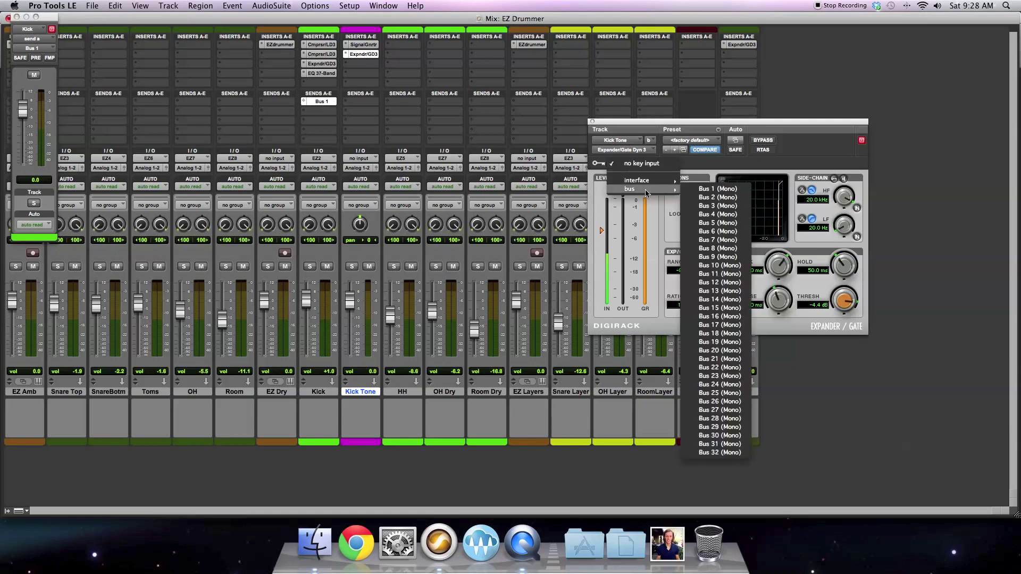
click(728, 192)
- Turn off the gate's Look Ahead, enable its external side-chain key and lower the threshold to -13.8 dB
mouse_move(604, 232)
mouse_down()
mouse_move(603, 254)
mouse_move(602, 244)
mouse_up()
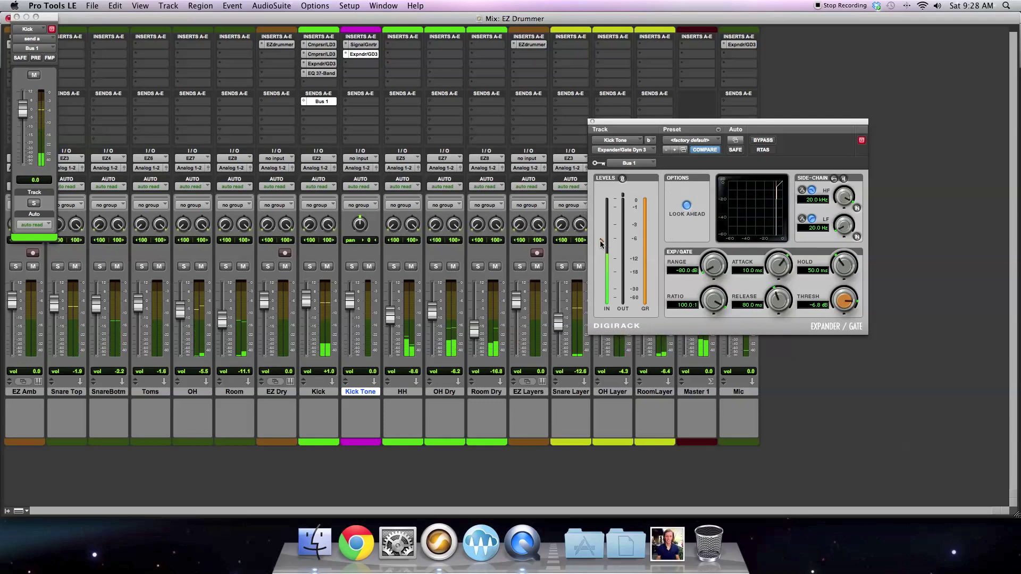
mouse_move(602, 242)
mouse_down()
mouse_move(602, 265)
mouse_move(602, 248)
mouse_up()
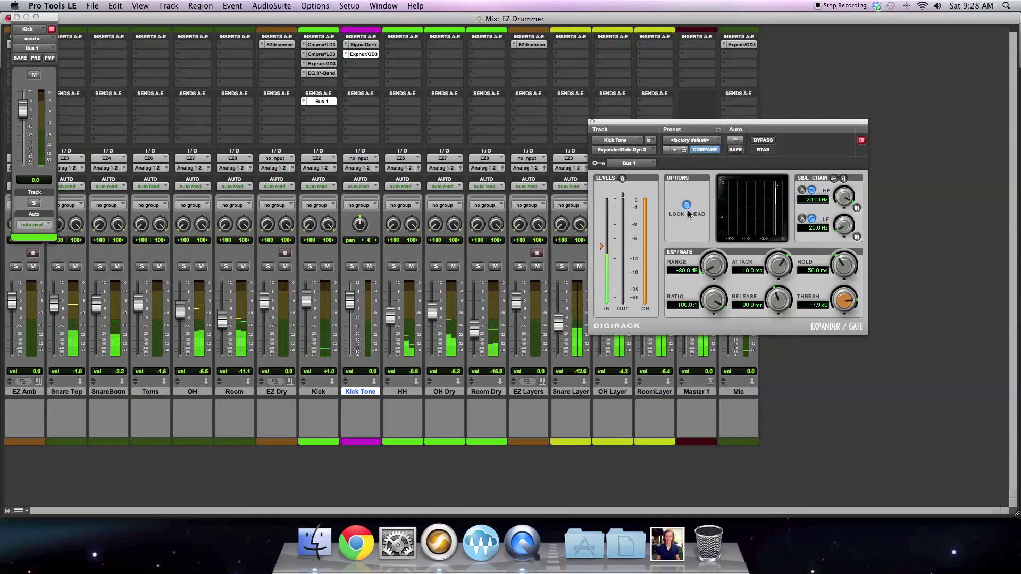
click(687, 206)
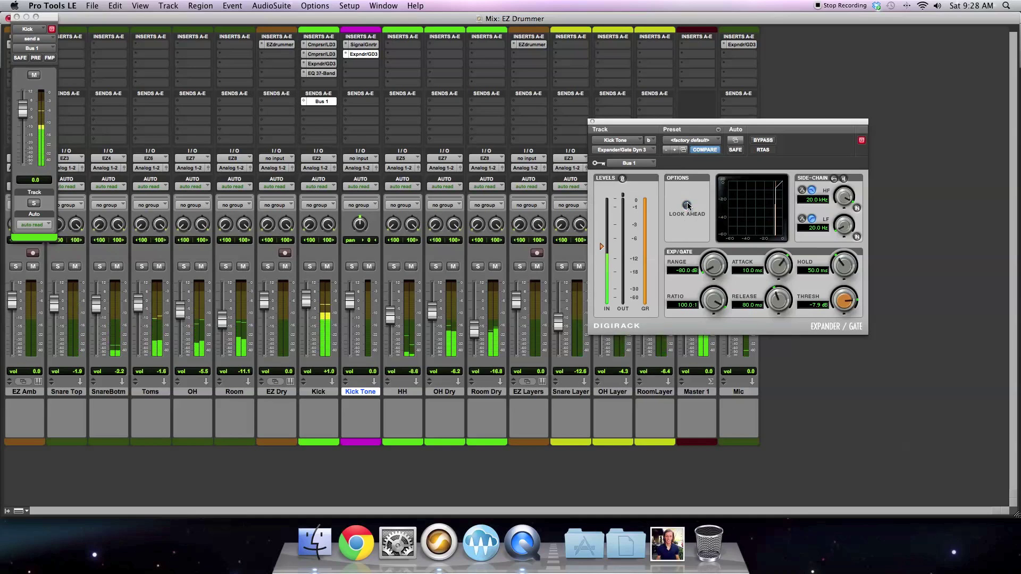
click(835, 180)
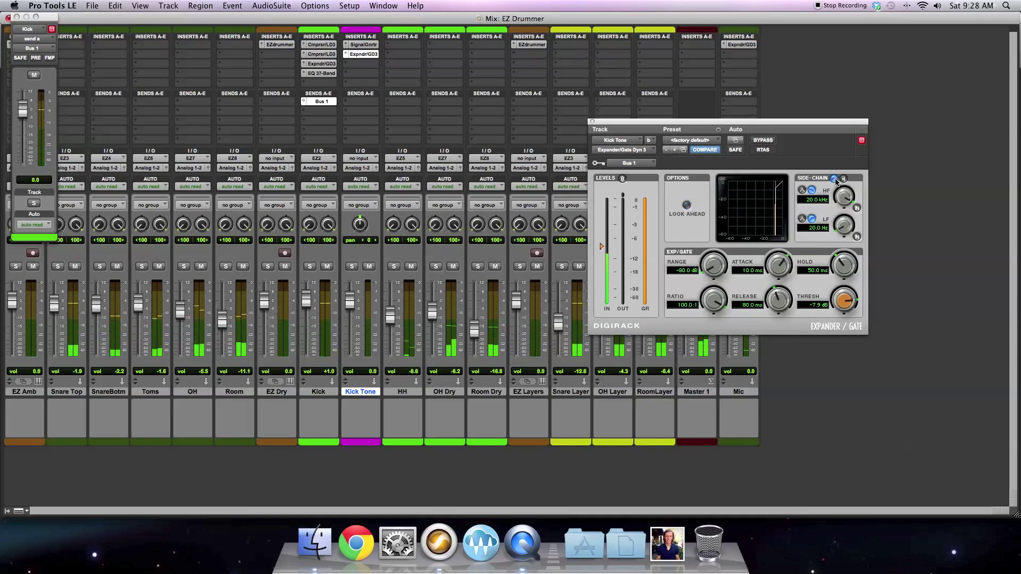
drag(602, 250, 601, 265)
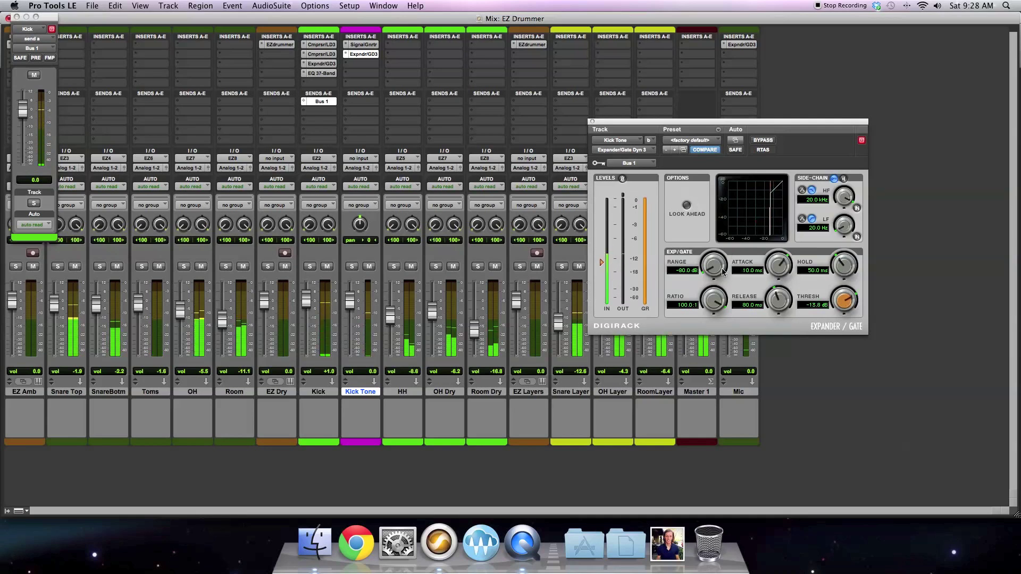
- Set the gate's range to -74 dB and hold to 63.2 ms, and solo the Kick and Kick Tone tracks
drag(715, 278, 715, 274)
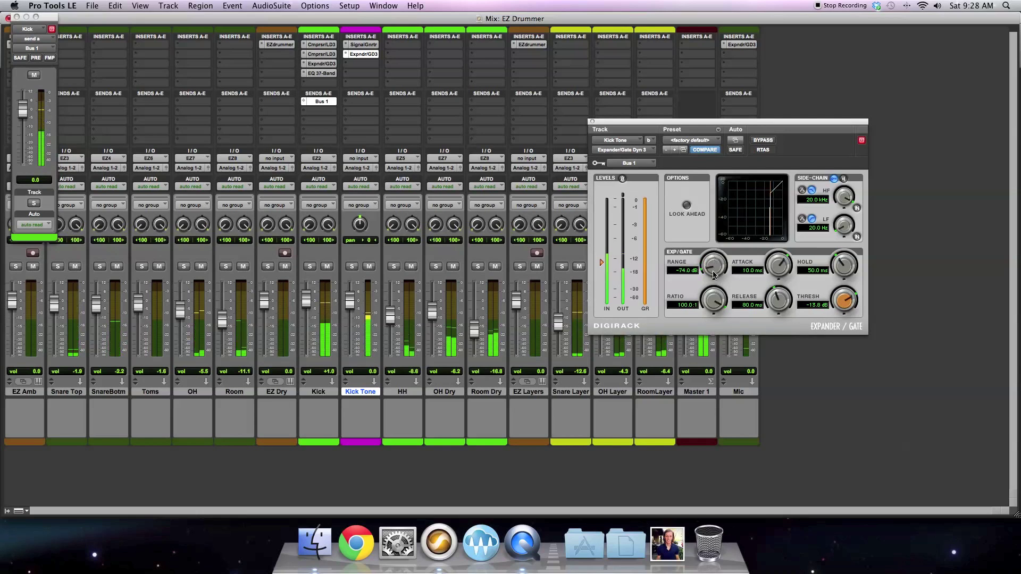
drag(847, 266, 848, 251)
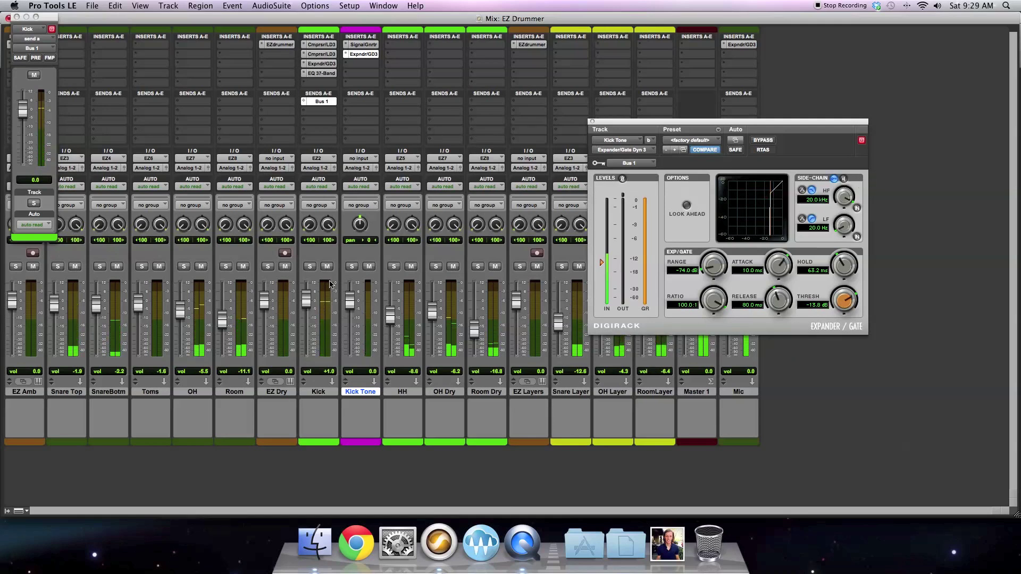
click(353, 267)
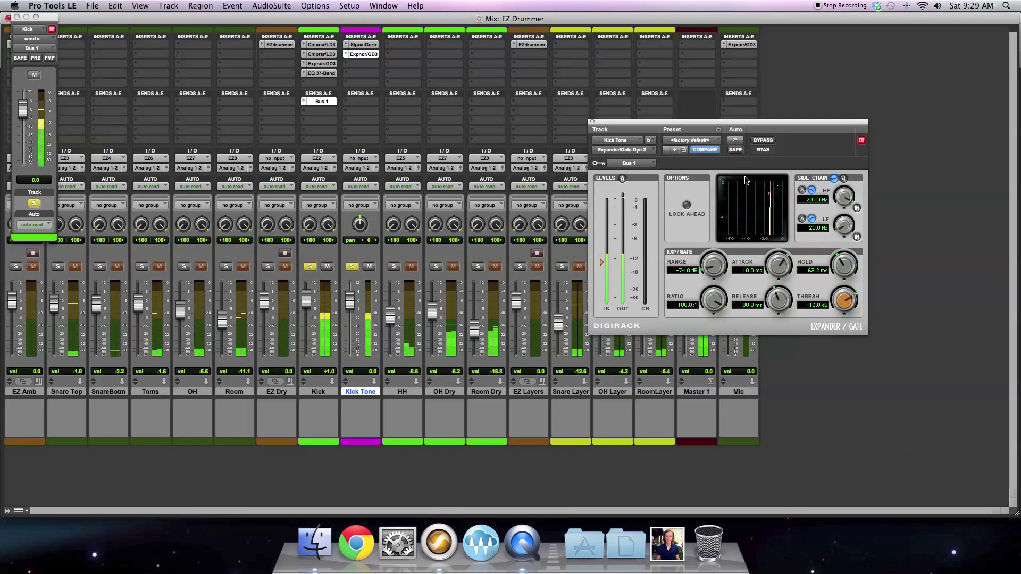
- Set the Kick Tone gate's range to -80 dB, ratio to 4.8:1, hold to 85.3 ms and release to 111.7 ms
drag(706, 251, 714, 240)
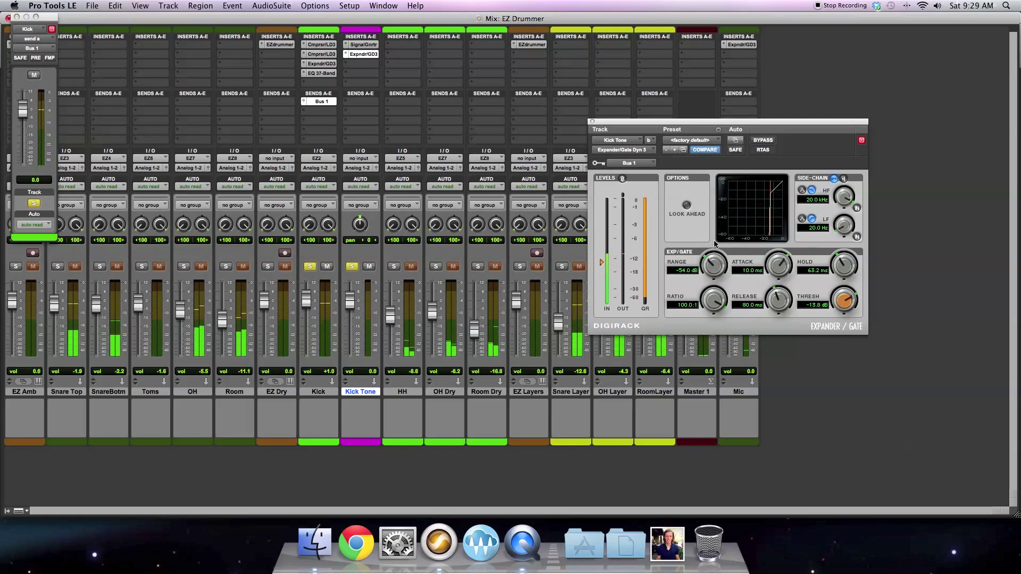
drag(714, 241, 718, 367)
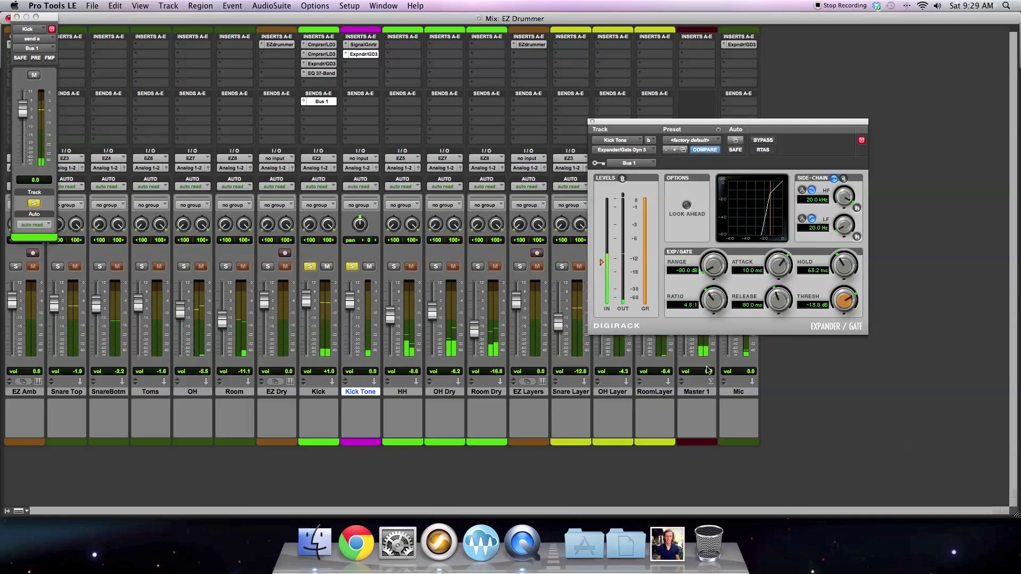
drag(844, 269, 844, 259)
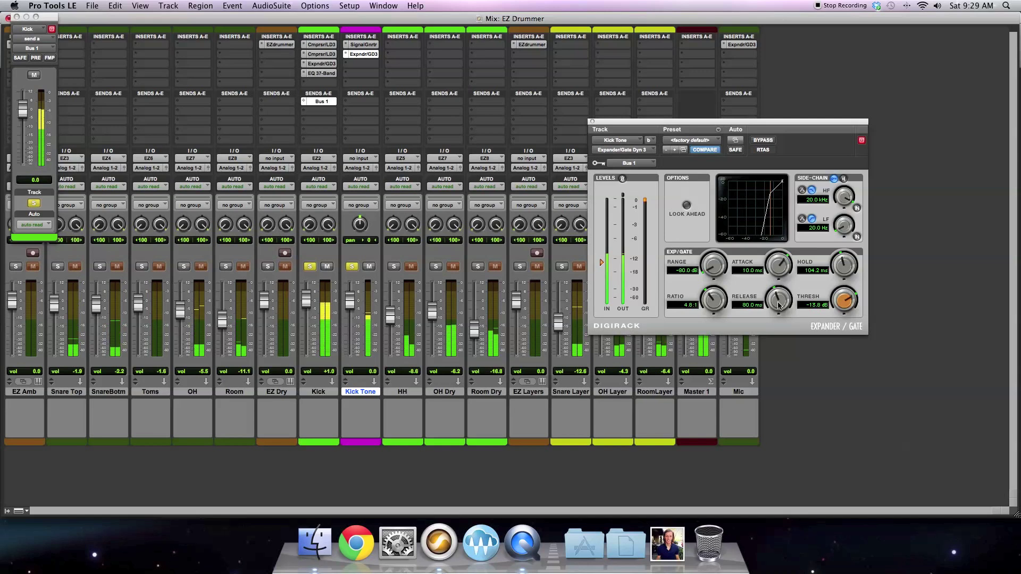
drag(780, 305, 779, 299)
drag(844, 264, 843, 268)
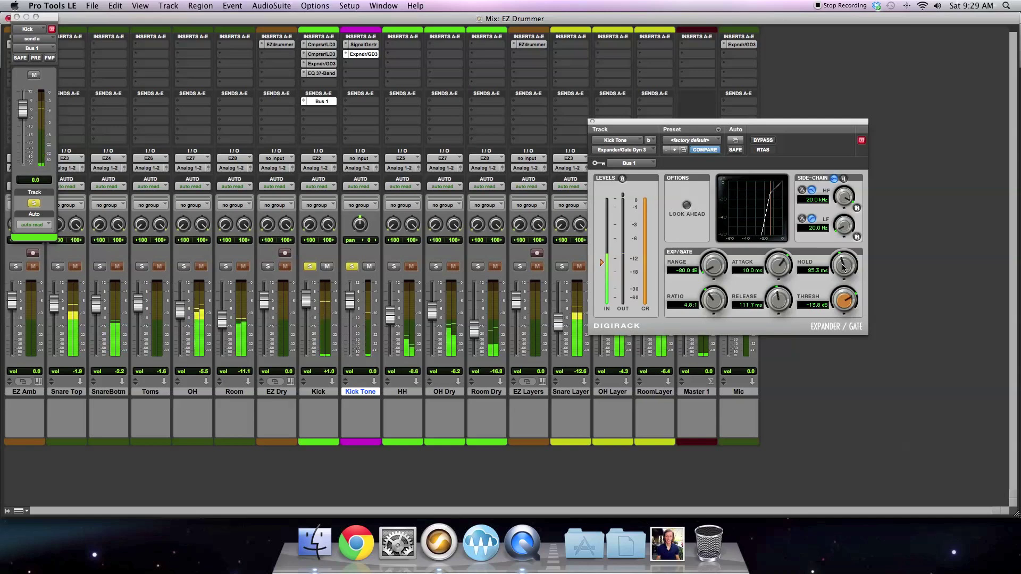
- Tighten the gate with a 2.2 ms attack, 39.7 ms release and 57.1 ms hold
drag(779, 266, 783, 287)
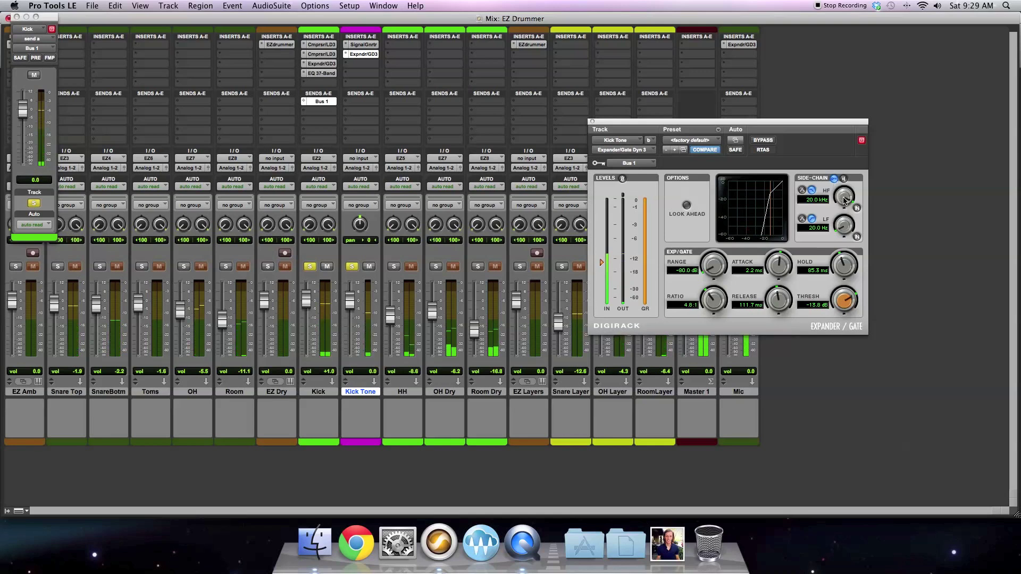
drag(779, 300, 776, 319)
drag(846, 265, 846, 270)
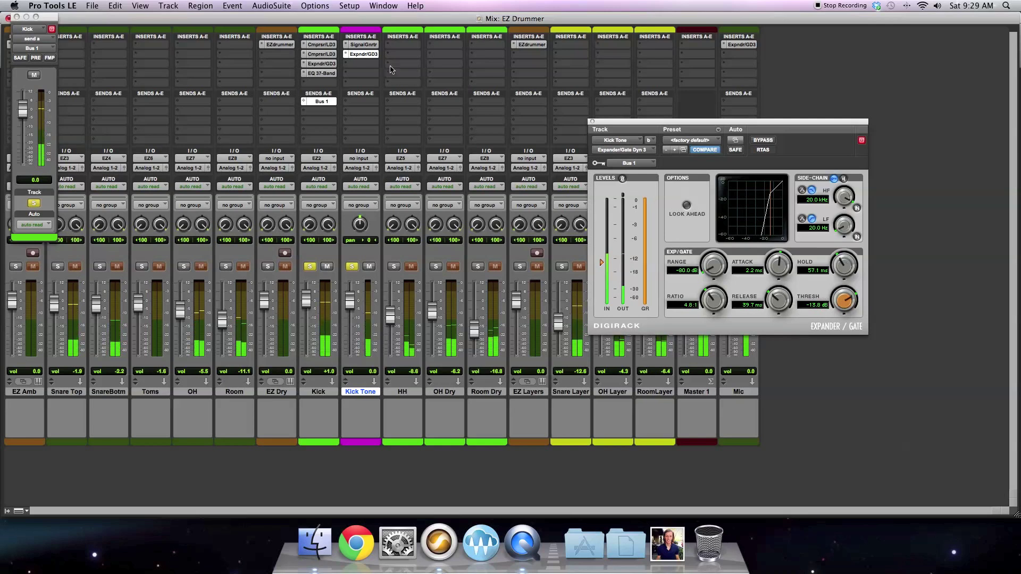
- Retune the Kick Tone track's signal generator, trying 50 Hz and 55 Hz, and settle its frequency at 53 Hz
click(364, 44)
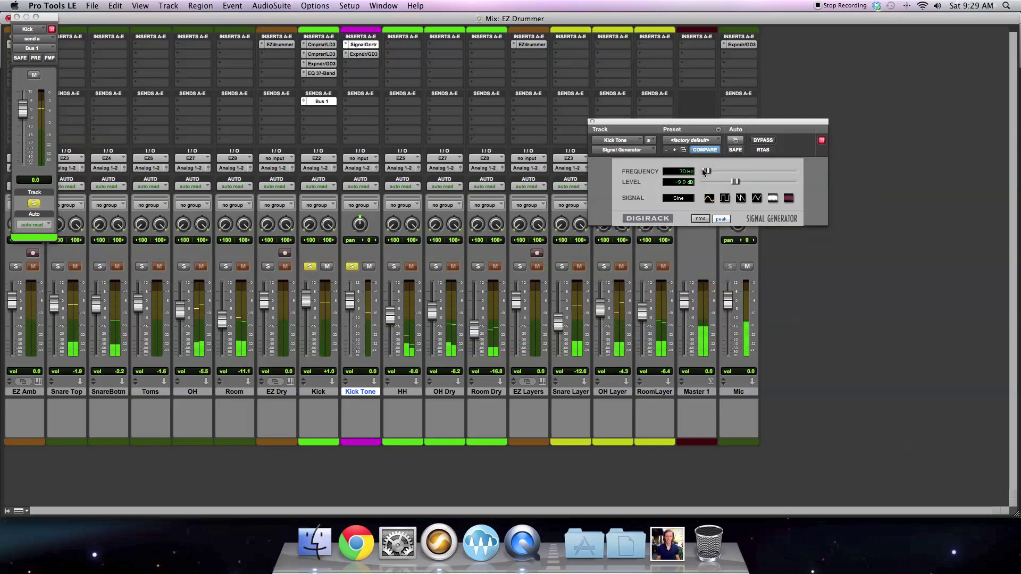
drag(706, 172, 702, 171)
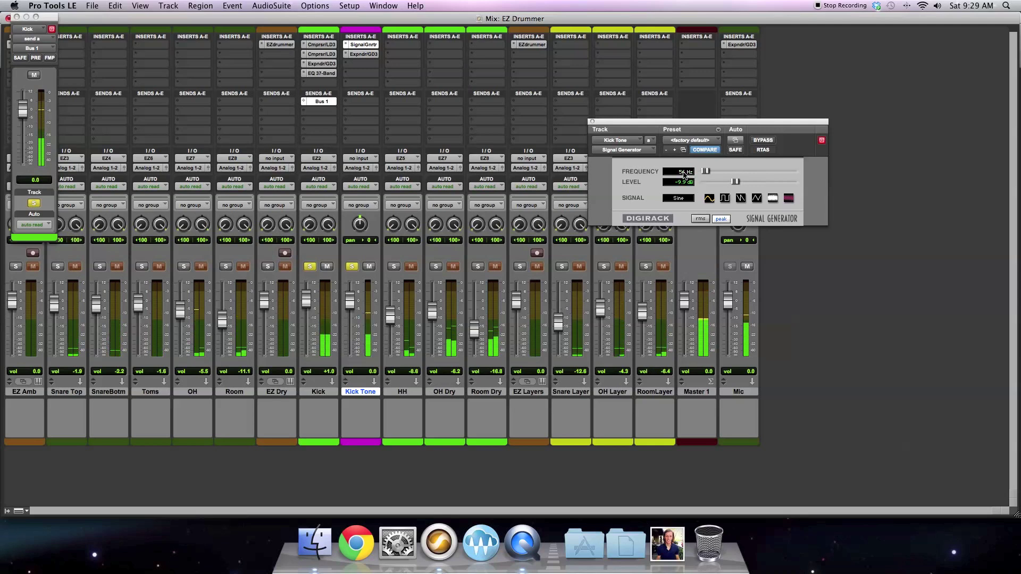
click(685, 173)
text(50)
key(Return)
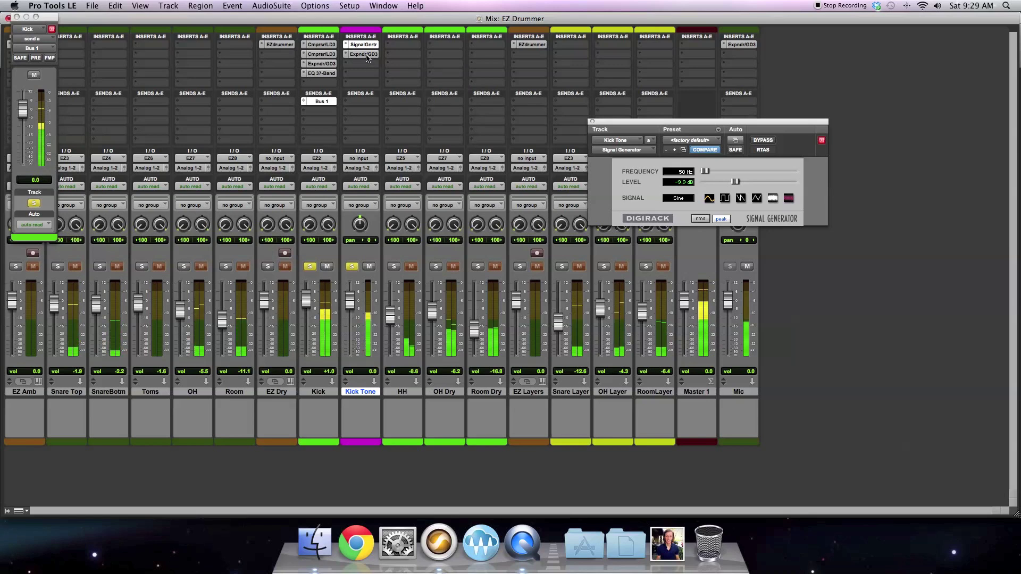
click(682, 171)
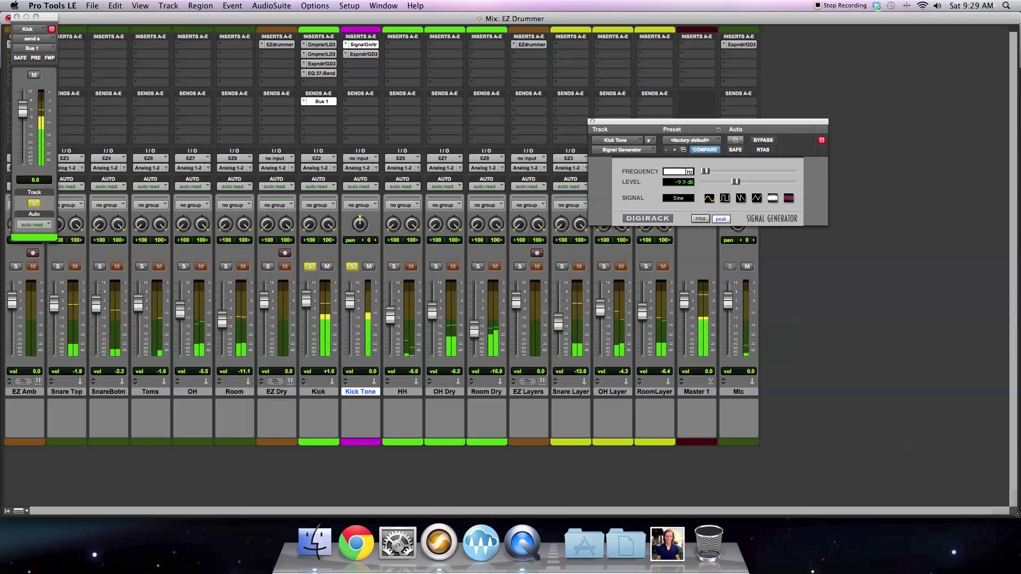
text(55 Hz)
key(Return)
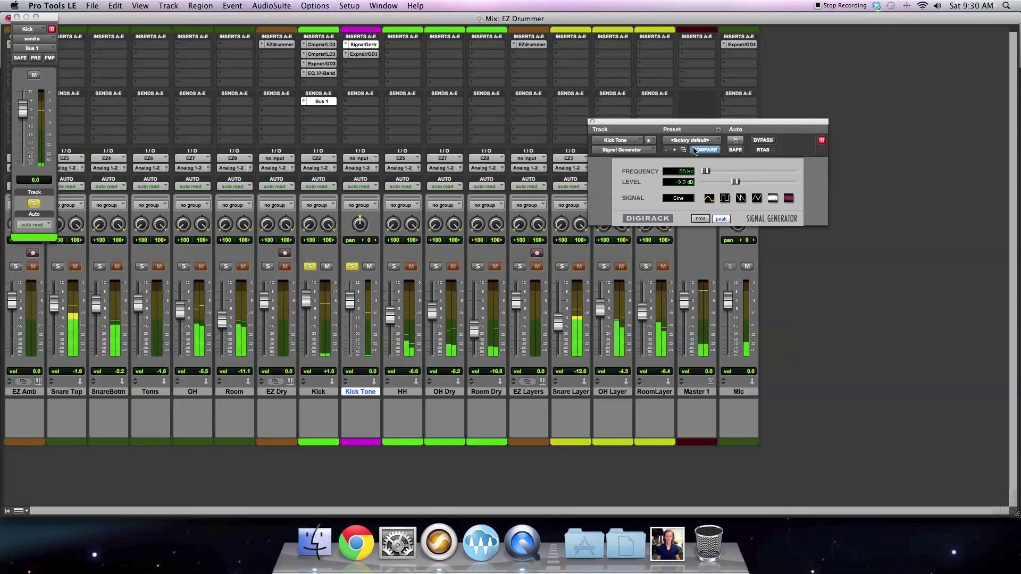
click(685, 172)
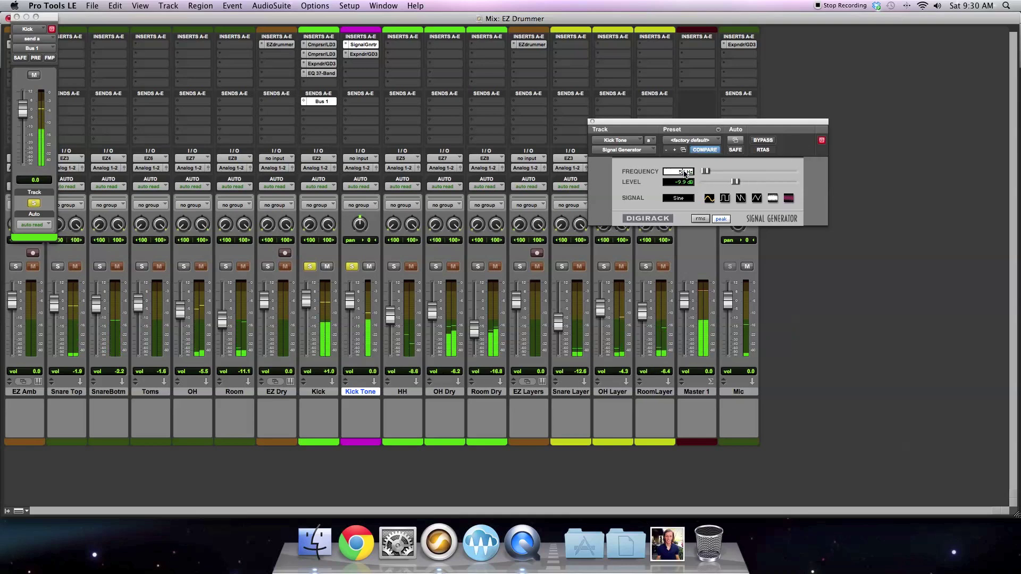
text(53)
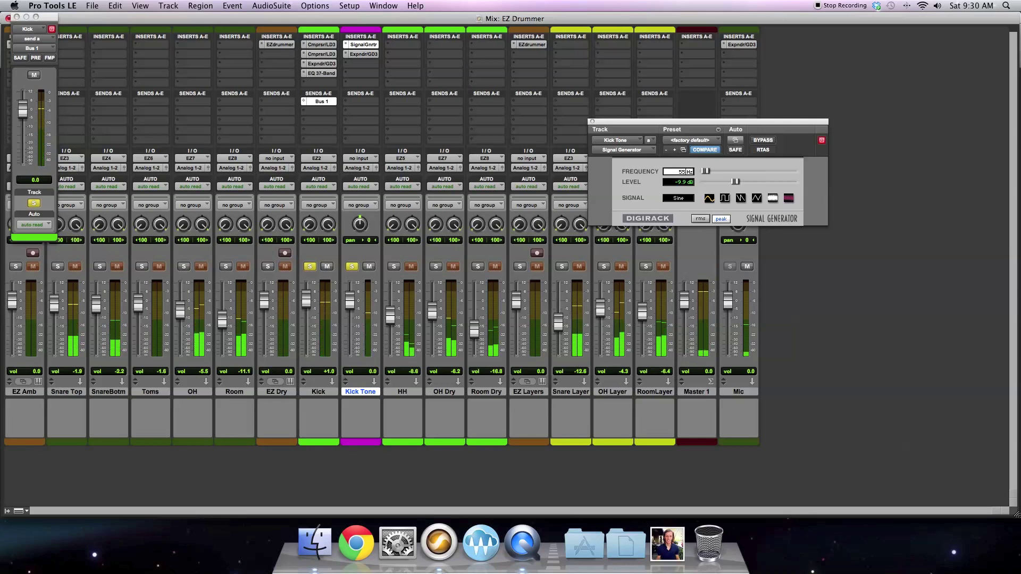
key(Return)
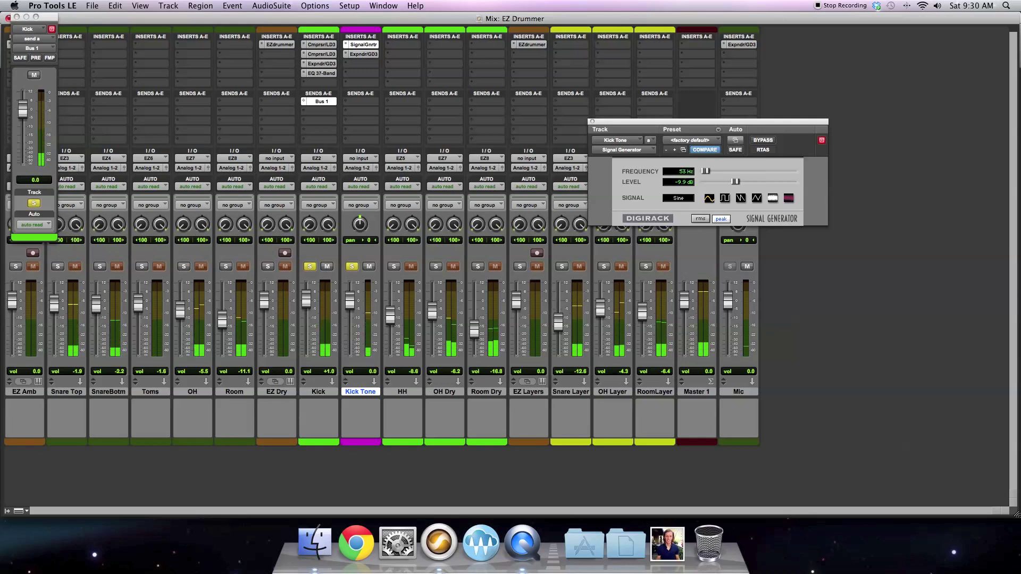
- Mute the Kick track and switch its Bus 1 send to pre-fader
click(328, 267)
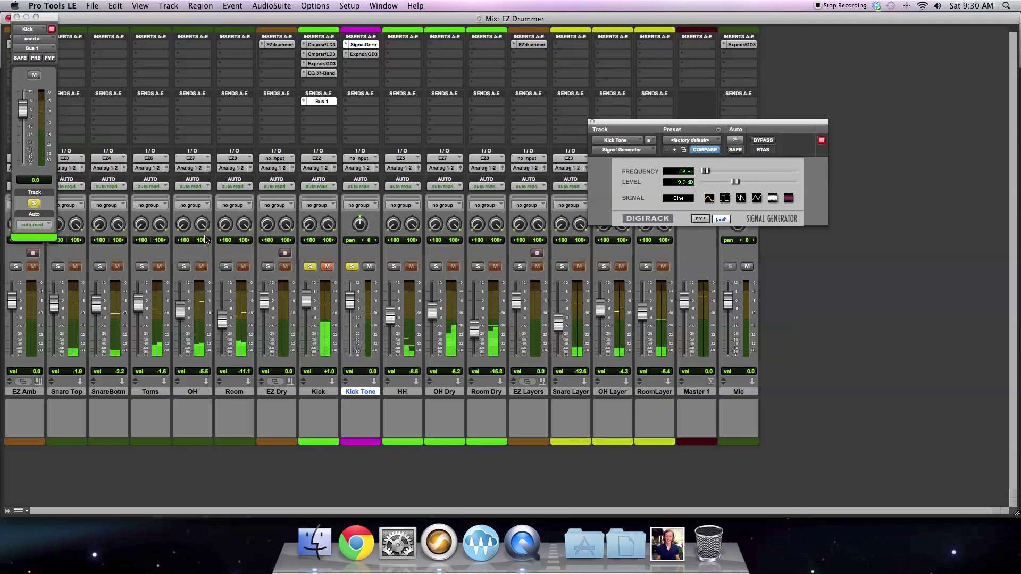
click(34, 57)
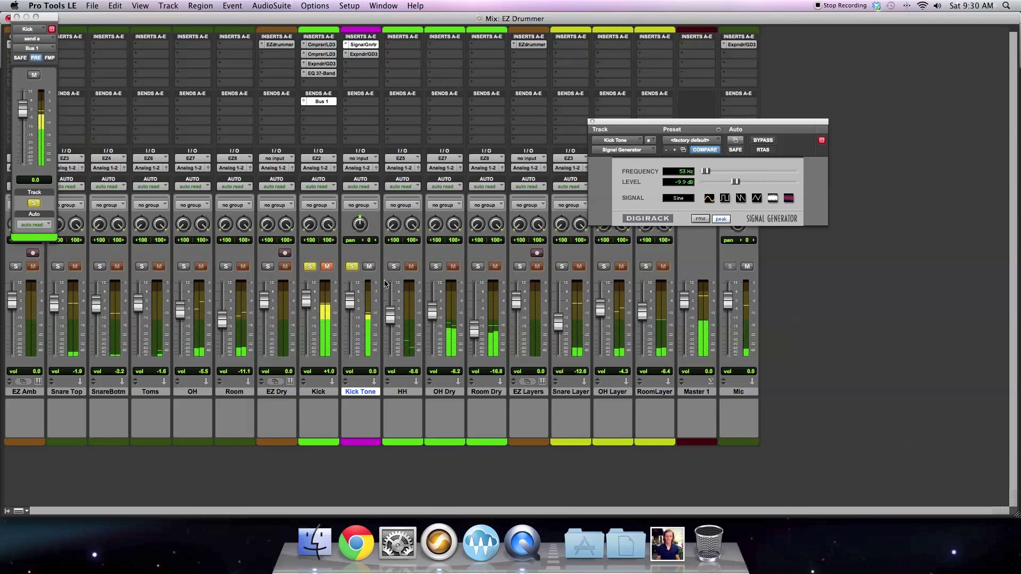
- Set the Kick Tone gate's attack to 3.1 ms, ratio to 3.7:1, release to 38.4 ms and hold to 50.0 ms
click(364, 55)
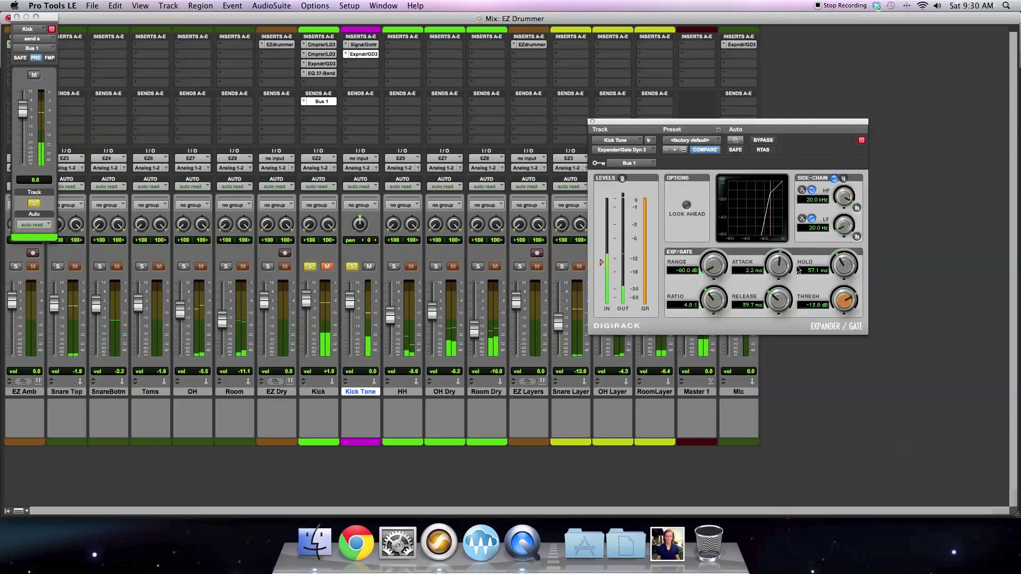
drag(777, 267, 776, 264)
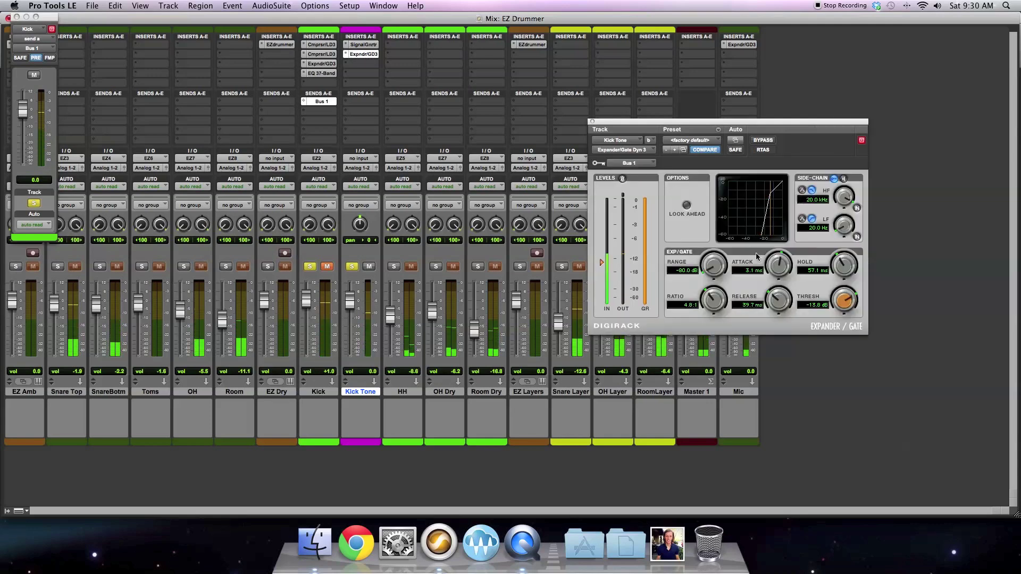
drag(716, 304, 710, 317)
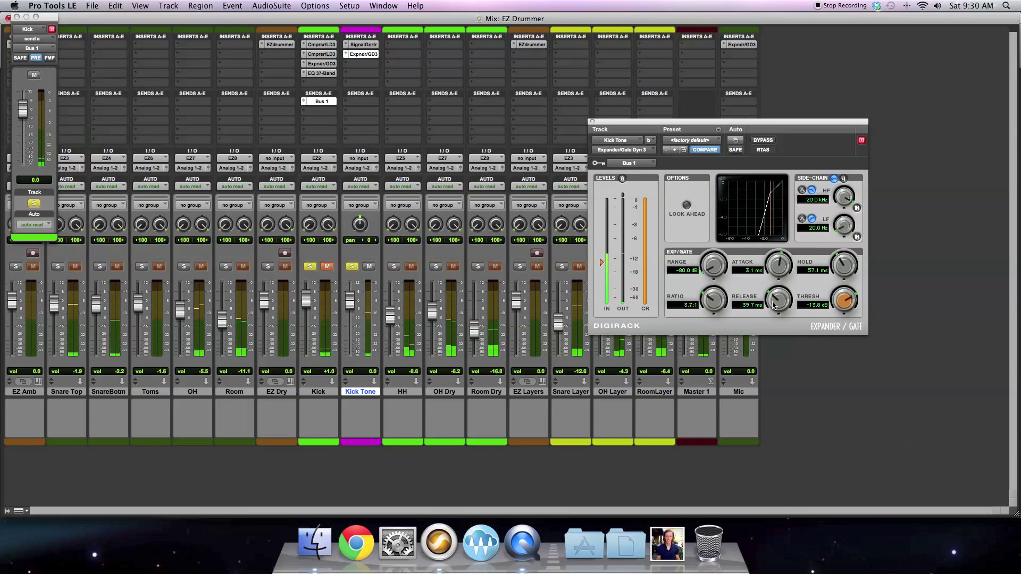
drag(773, 310, 775, 298)
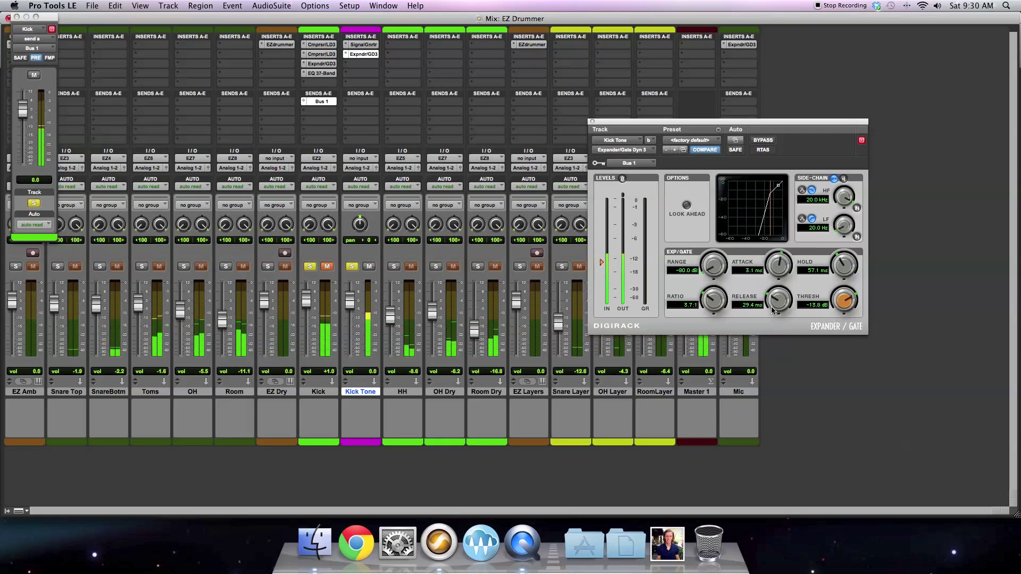
drag(842, 265, 842, 268)
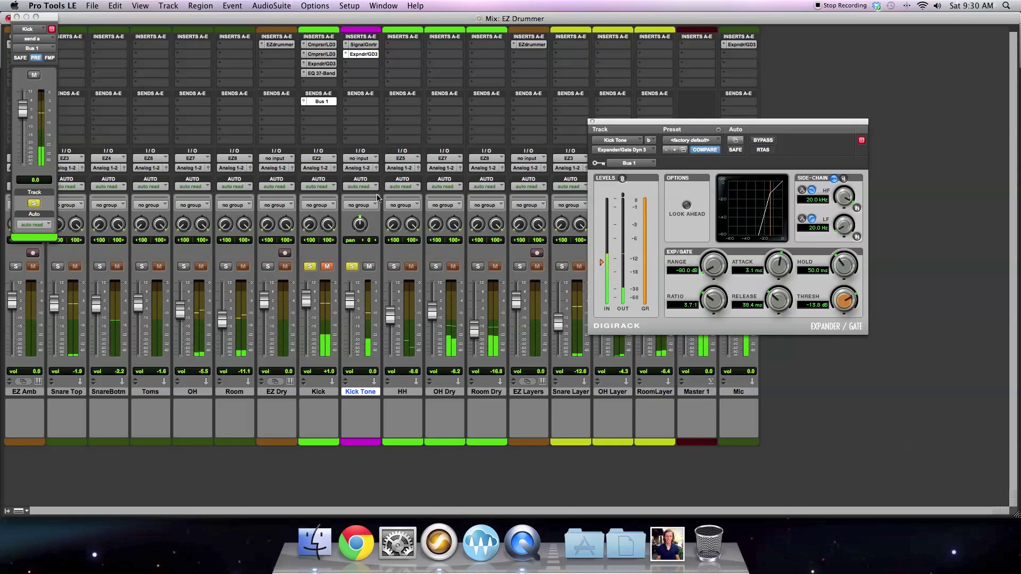
- Unmute the Kick and set the Kick Tone gate to 4.0 ms attack, 2.6:1 ratio, 94.3 ms hold and 57.3 ms release
click(326, 267)
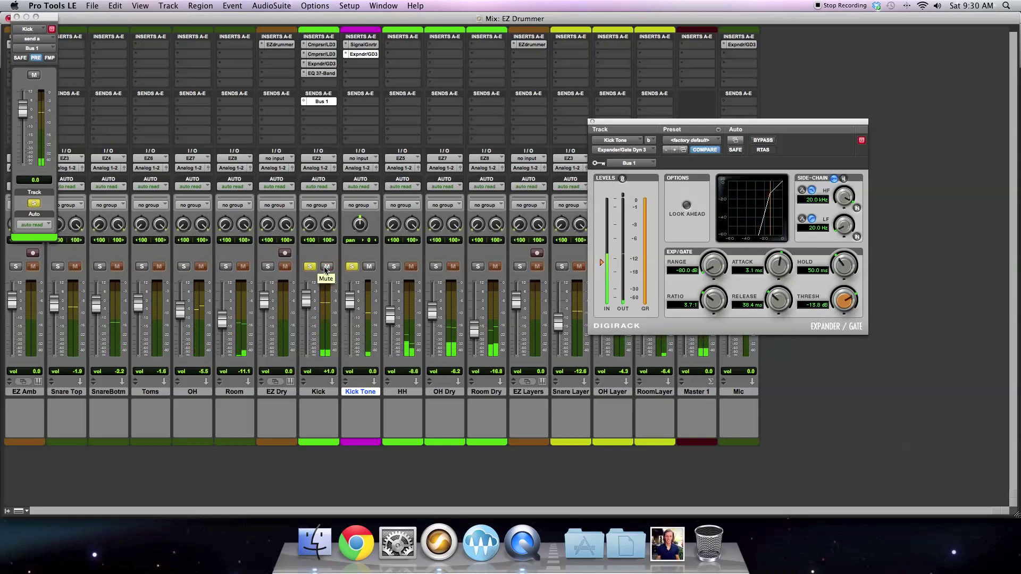
drag(779, 264, 784, 260)
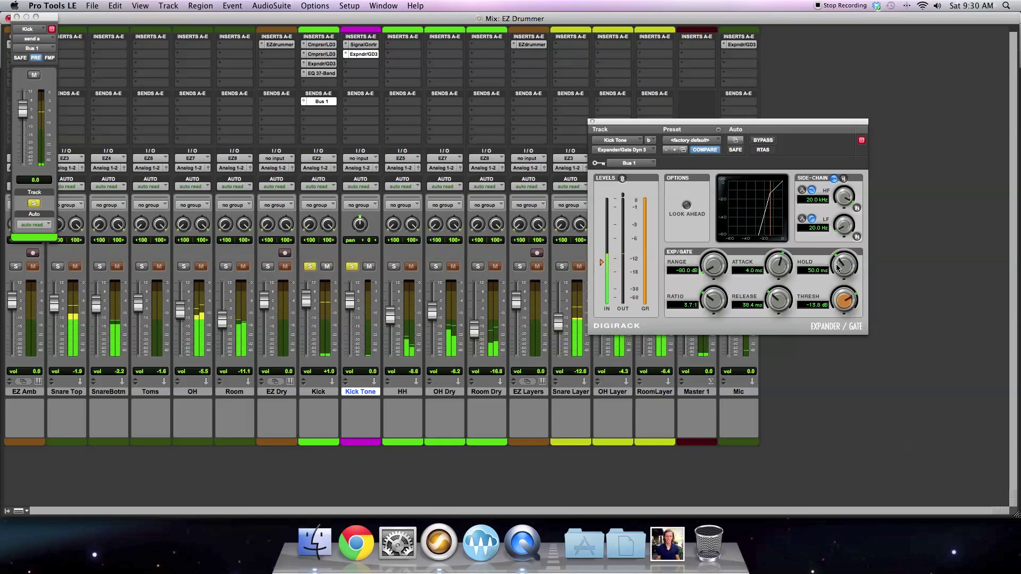
drag(713, 302, 713, 311)
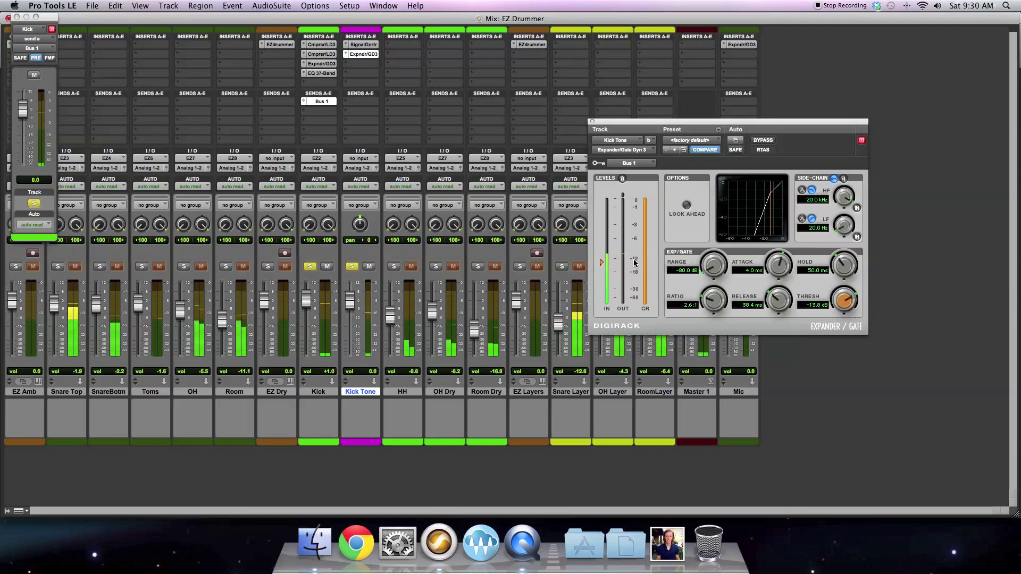
drag(847, 270, 841, 260)
drag(770, 304, 774, 297)
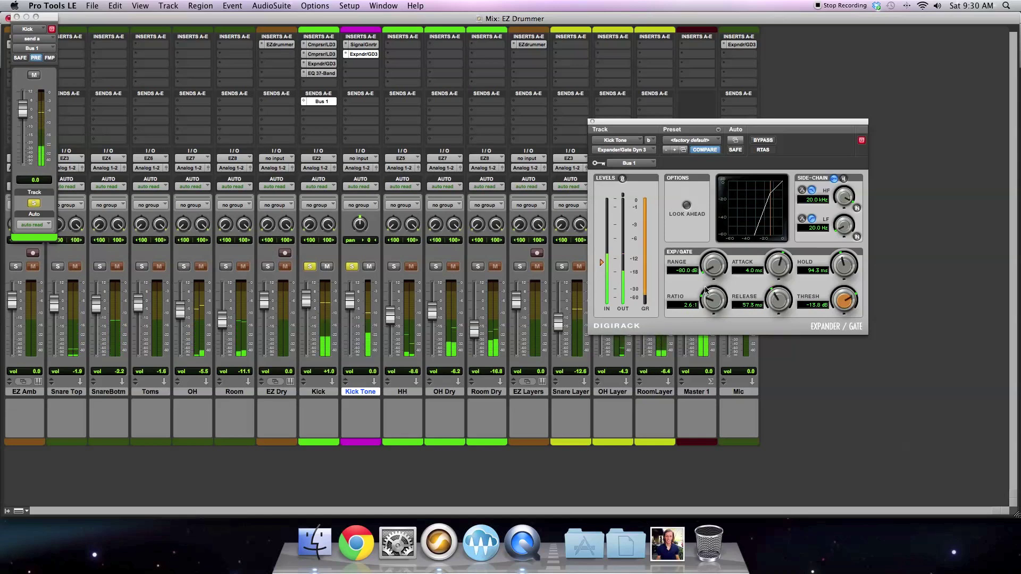
- Clear the Kick and Kick Tone solos and balance the Kick Tone volume against the full mix at -8.0 dB
drag(353, 309, 352, 365)
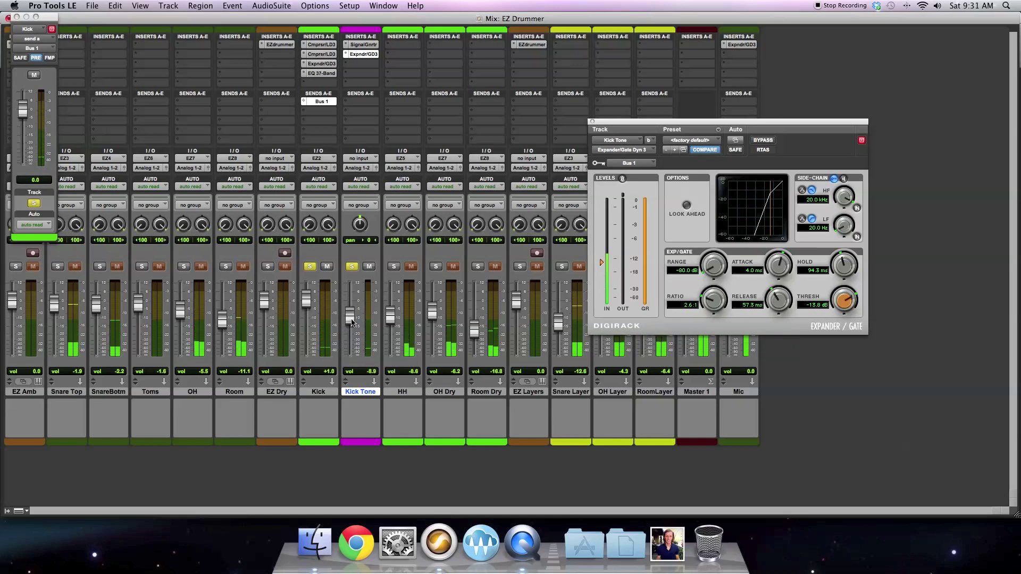
drag(352, 365, 350, 318)
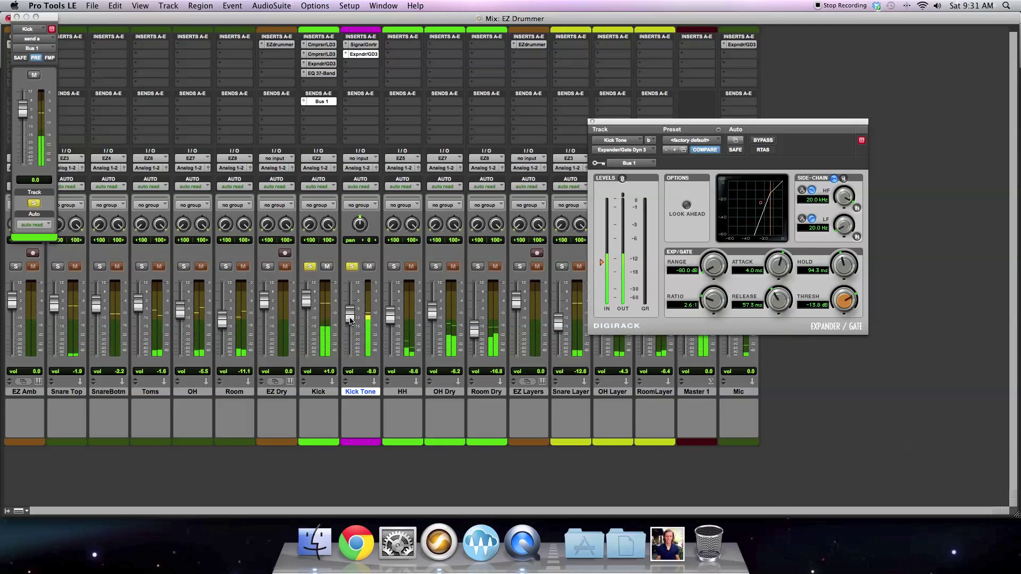
drag(350, 319, 350, 318)
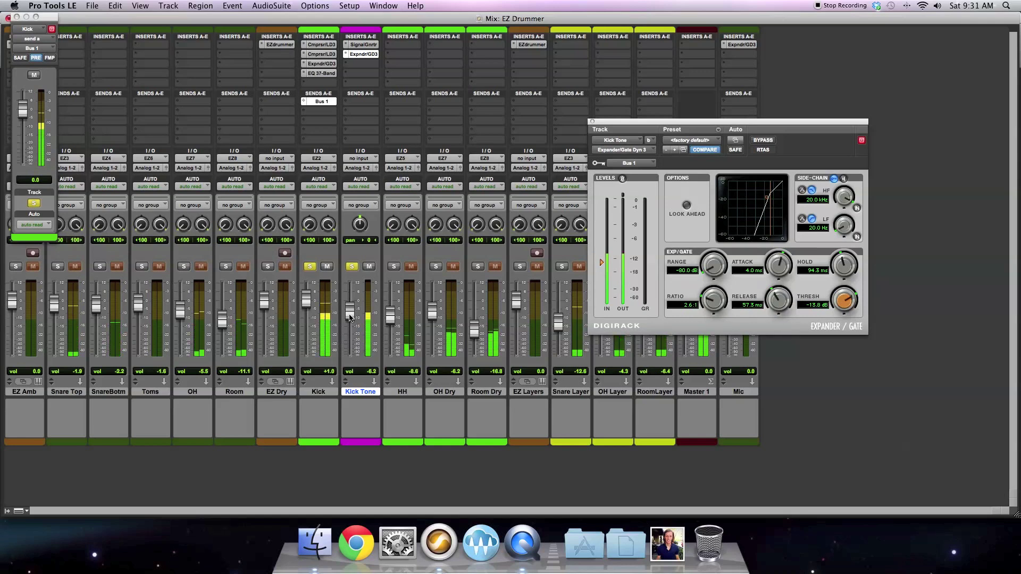
click(353, 267)
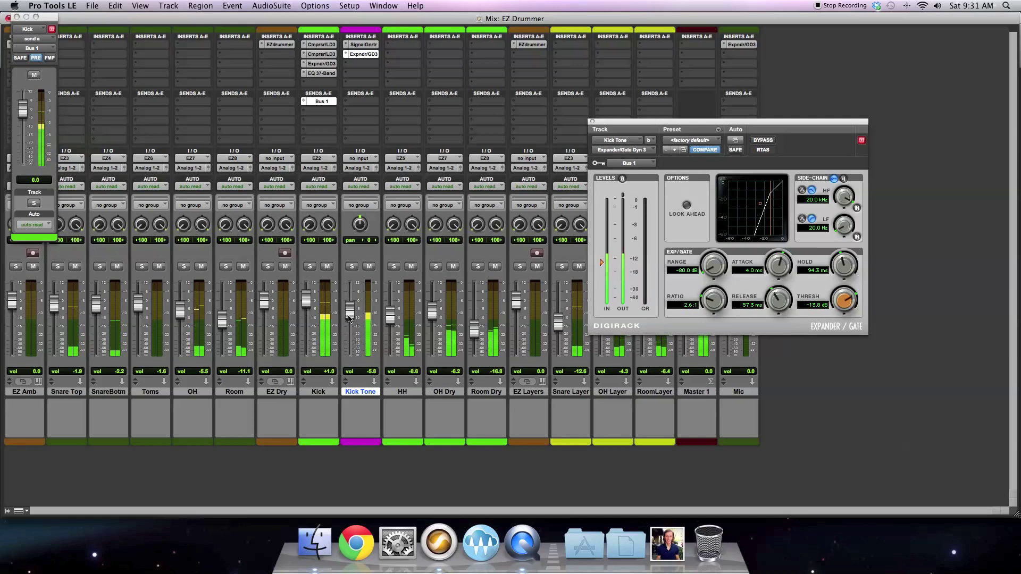
mouse_move(348, 318)
mouse_down()
mouse_move(347, 370)
mouse_move(350, 322)
mouse_up()
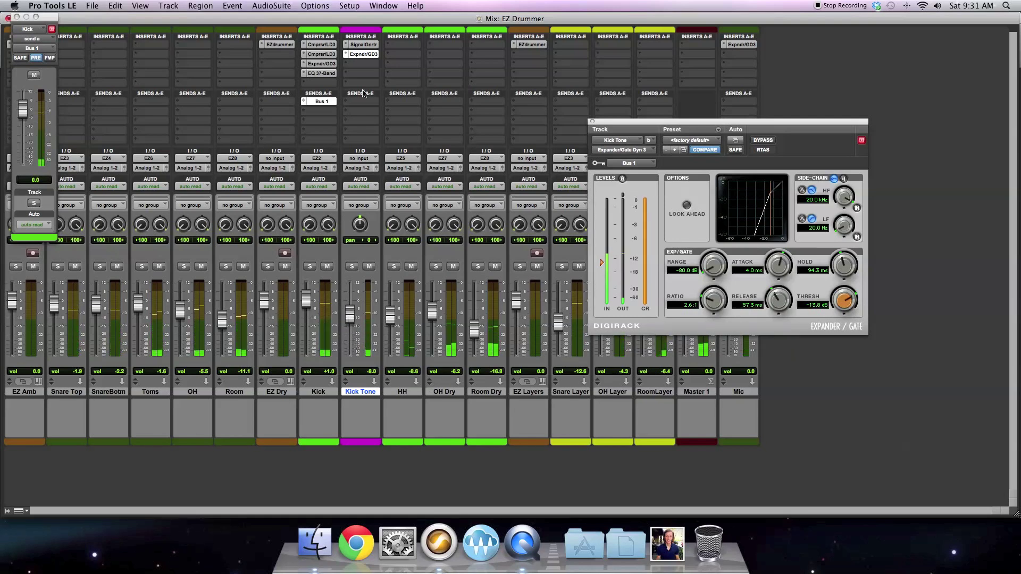
- Reduce the low-mid band gain in the Kick's EQ to 4.8 dB and lower the Kick Tone fader slightly
click(320, 74)
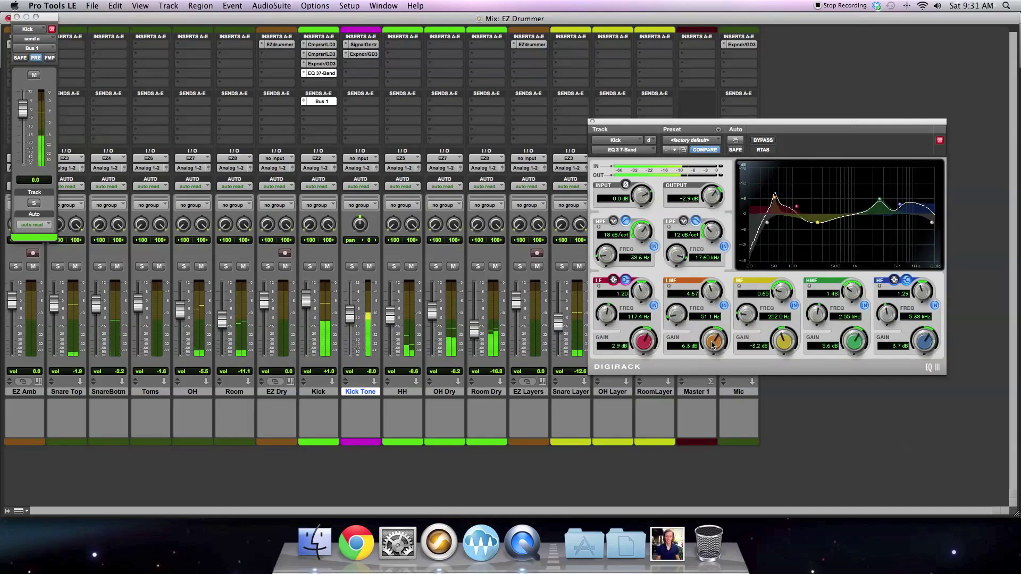
drag(714, 341, 711, 348)
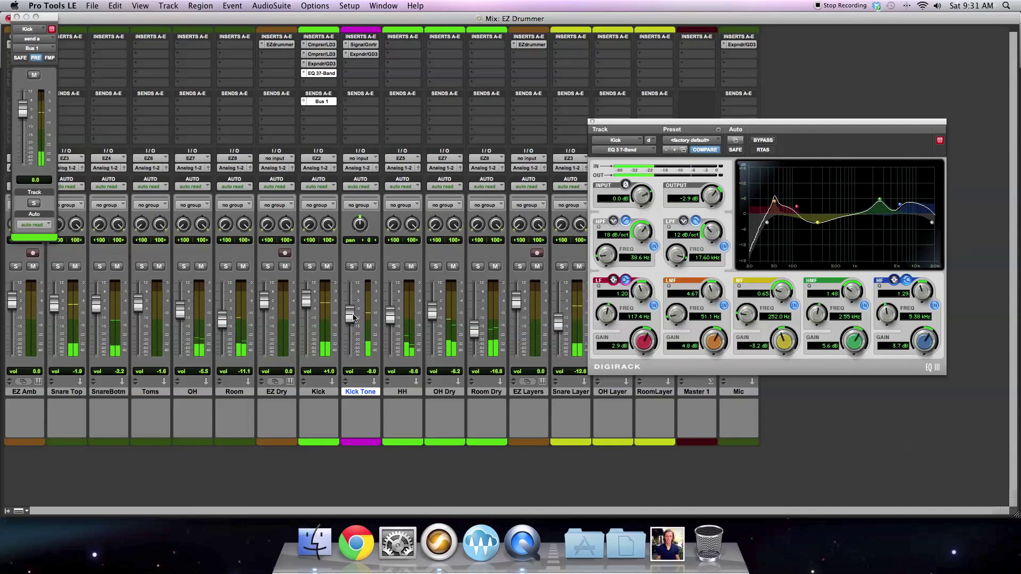
drag(354, 318, 354, 320)
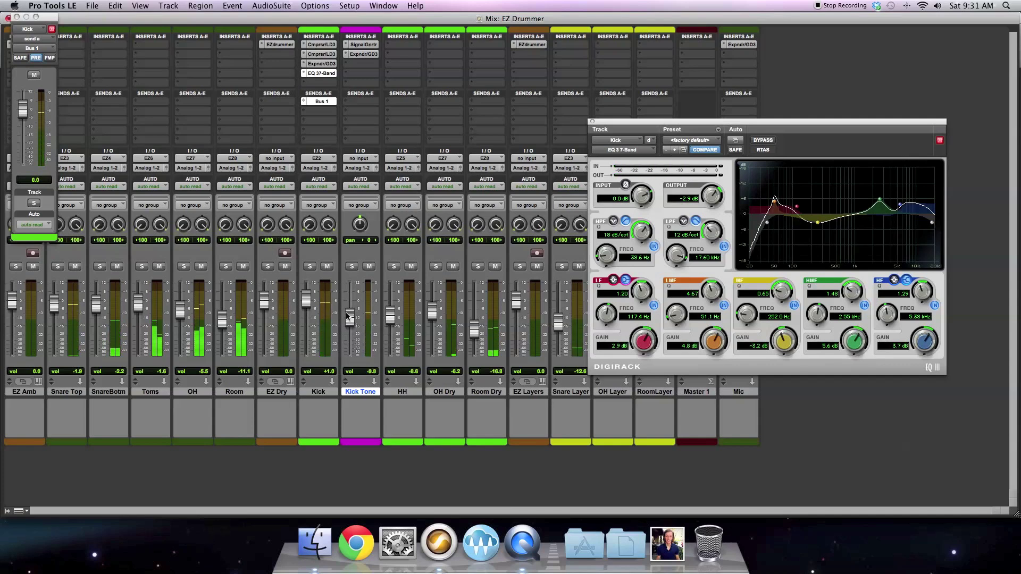
click(591, 123)
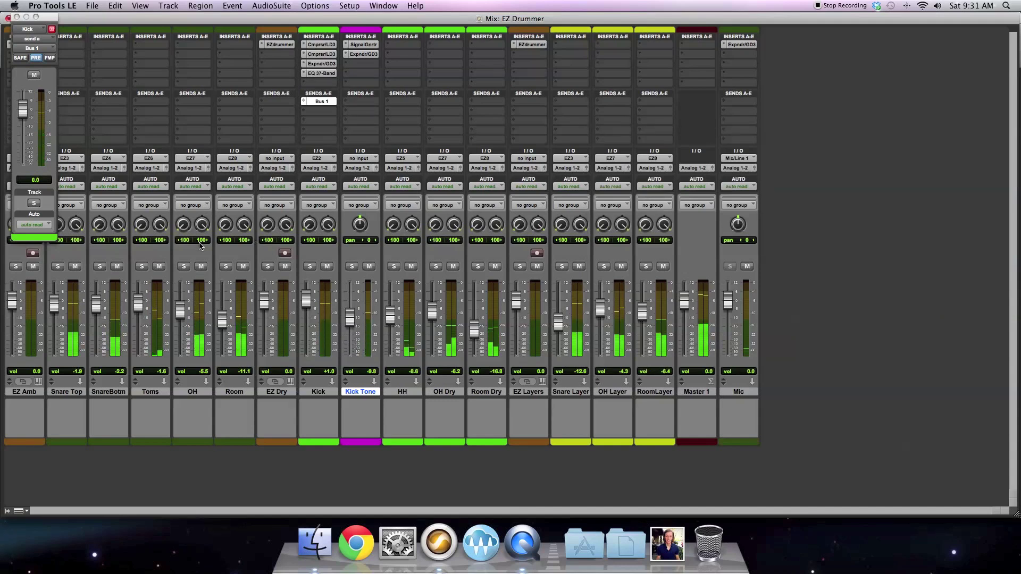
- Close the Kick's send window, set the Kick Tone volume to -8.0 dB and compare the mix with that track muted and unmuted
drag(352, 322, 349, 317)
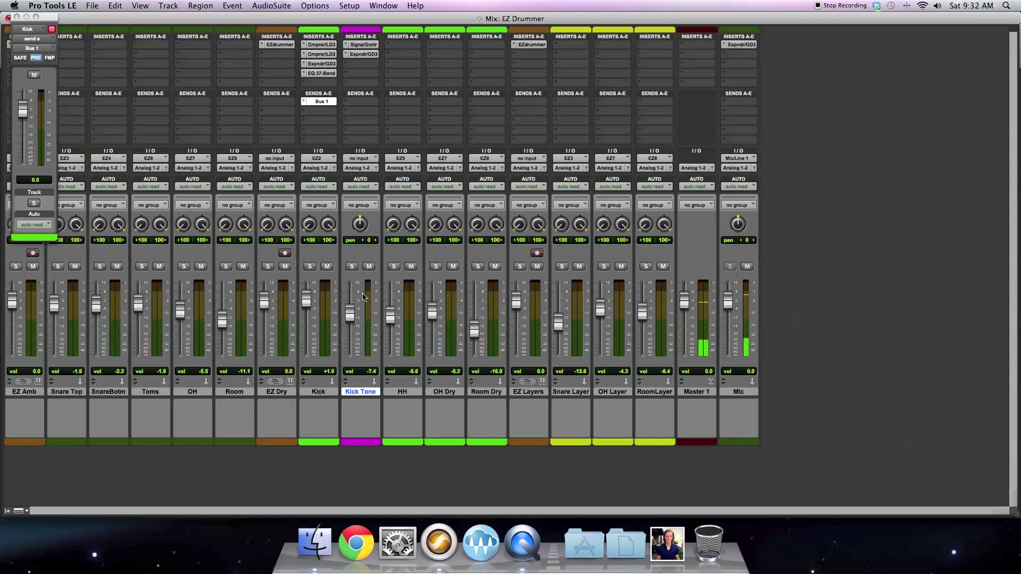
click(17, 18)
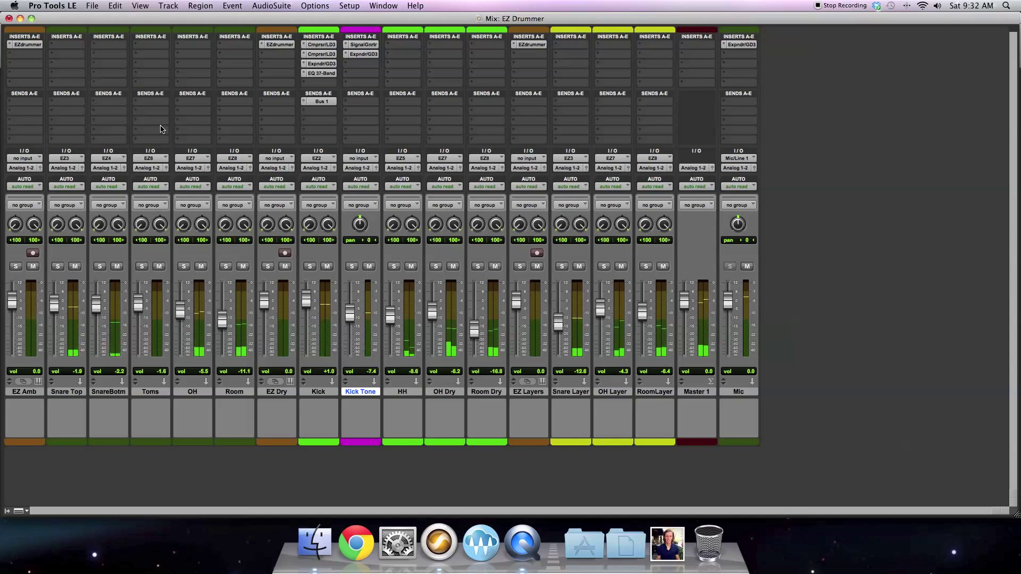
drag(350, 315, 350, 319)
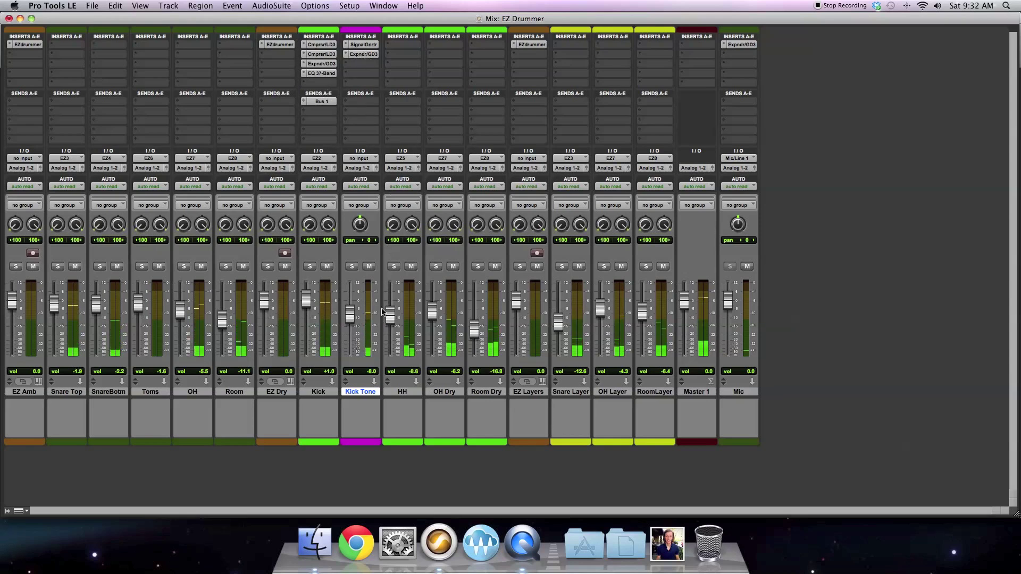
click(369, 267)
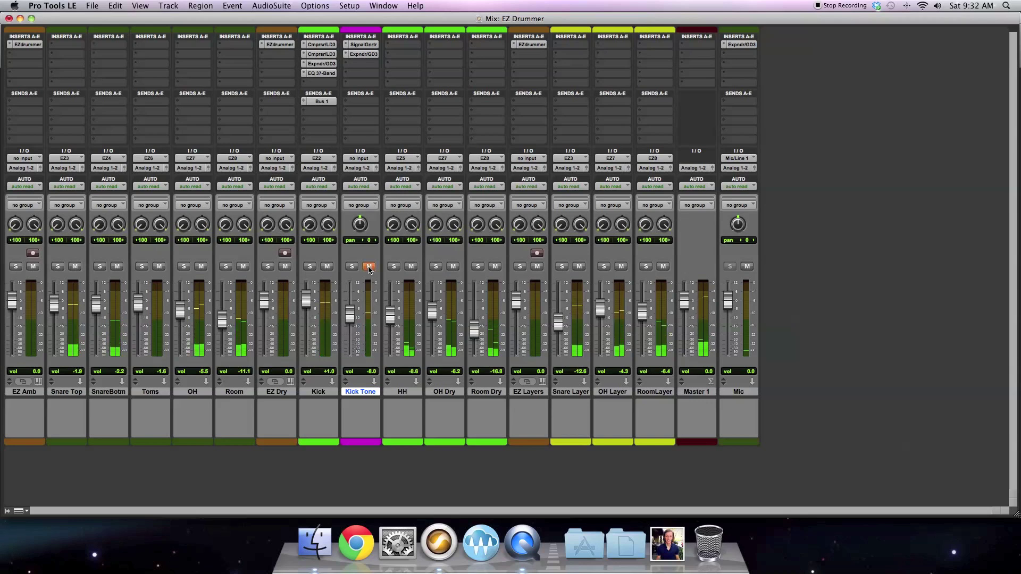
click(369, 267)
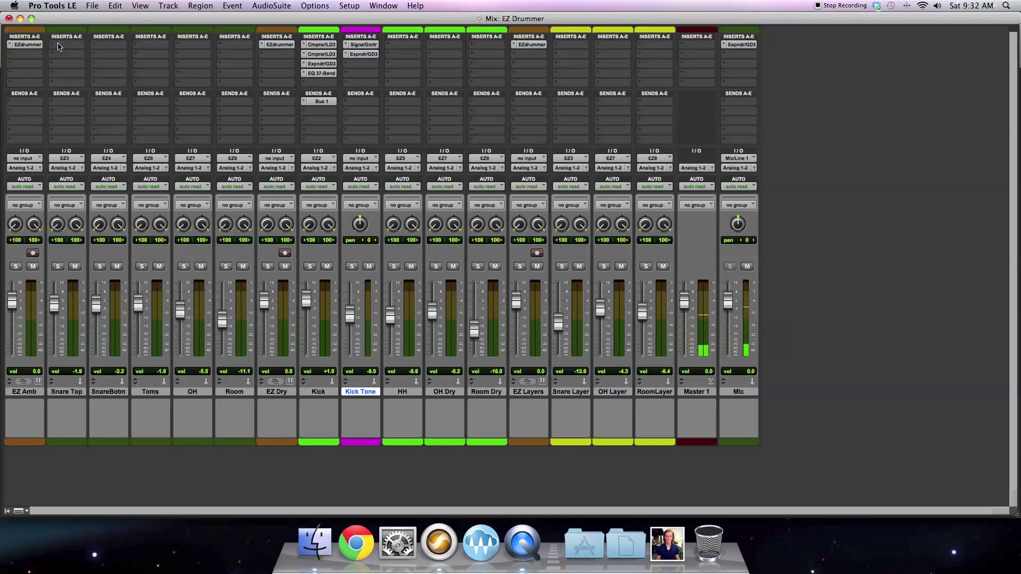
- Solo the Snare Top track and insert a stereo Compressor/Limiter Dyn 3 in its first insert slot
click(58, 267)
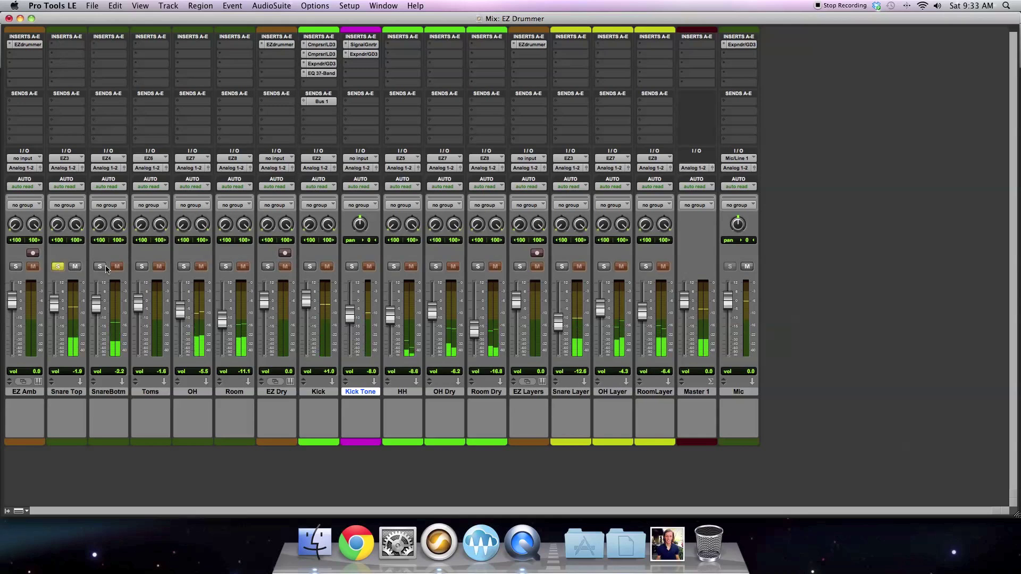
click(66, 45)
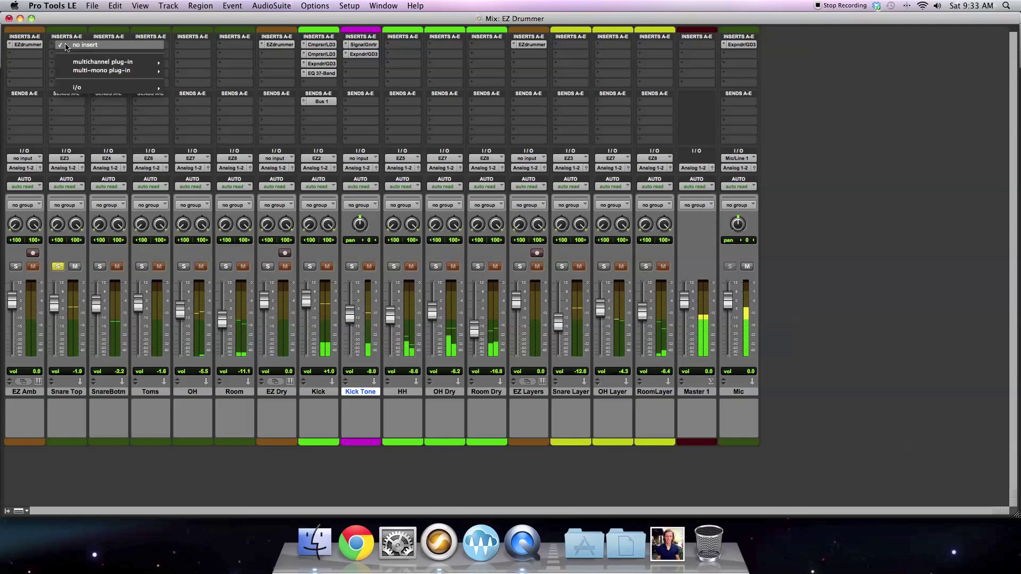
mouse_move(106, 62)
mouse_move(221, 72)
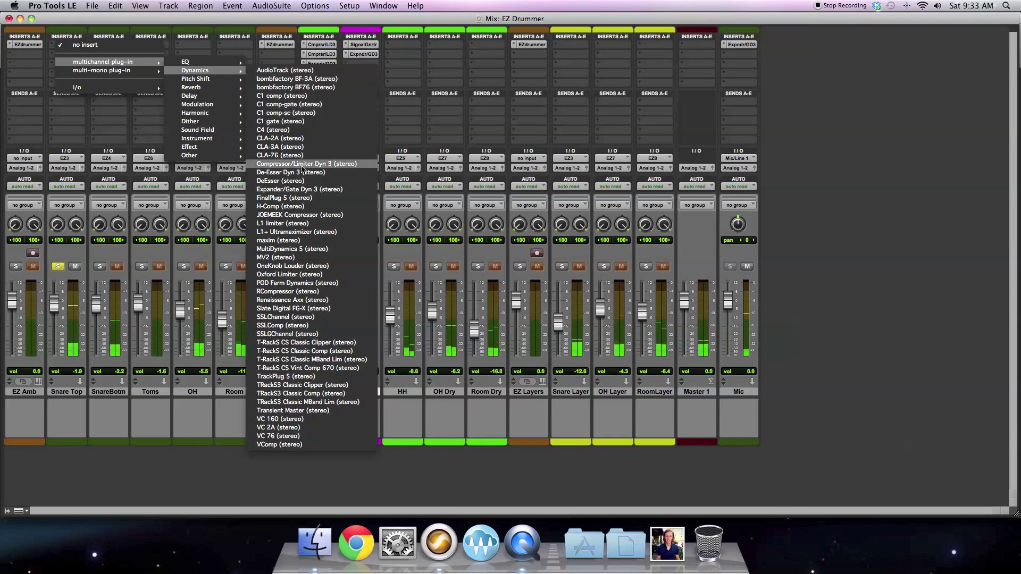
click(301, 165)
- Set the Snare Top compressor to 10.0 µs attack, 5.0 ms release, 1.9:1 ratio, -9.4 dB threshold and 3.8 dB gain
drag(599, 286, 598, 249)
drag(799, 281, 789, 485)
drag(779, 300, 782, 432)
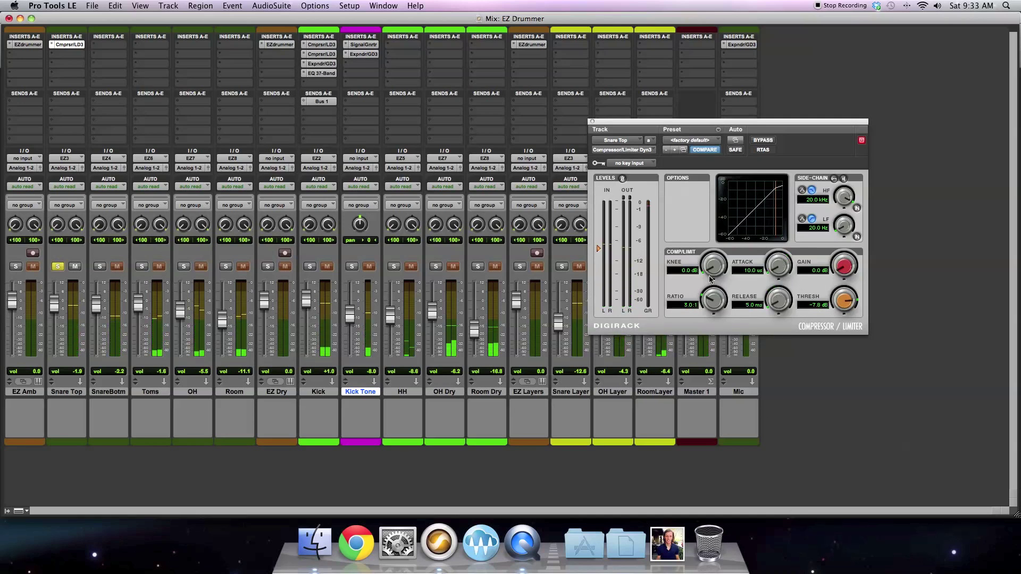
drag(713, 299, 713, 317)
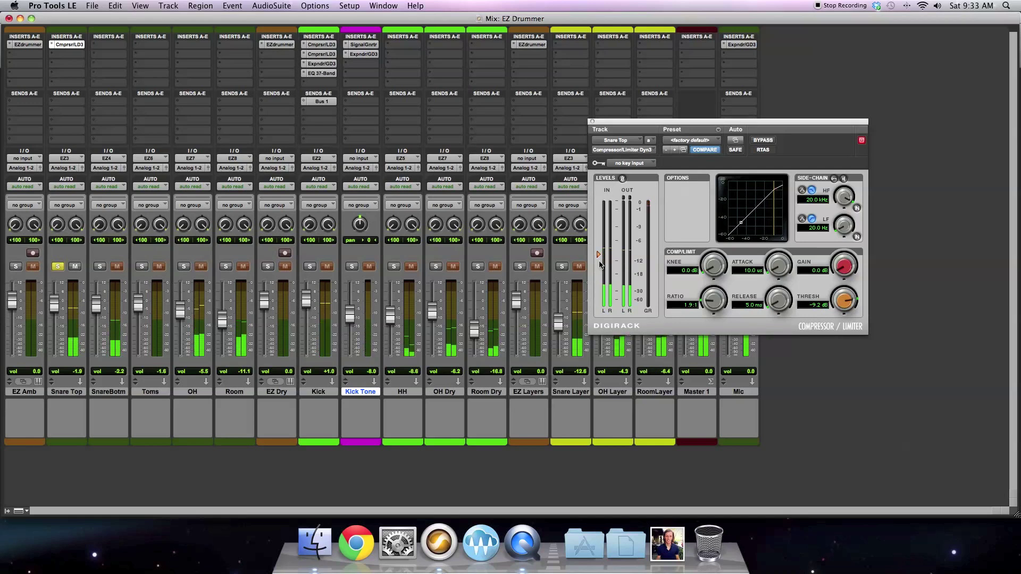
drag(599, 255, 599, 259)
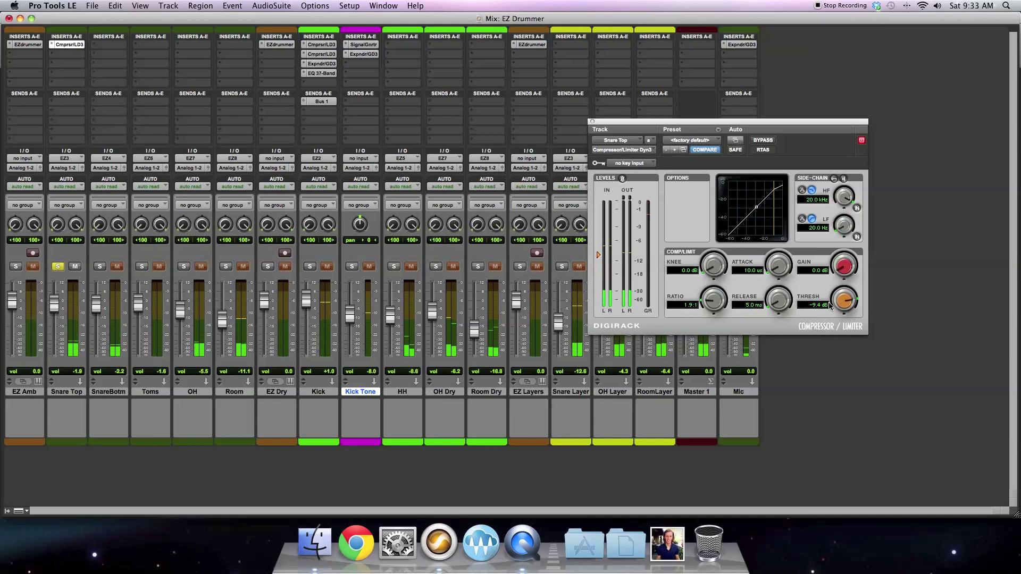
drag(846, 265, 850, 252)
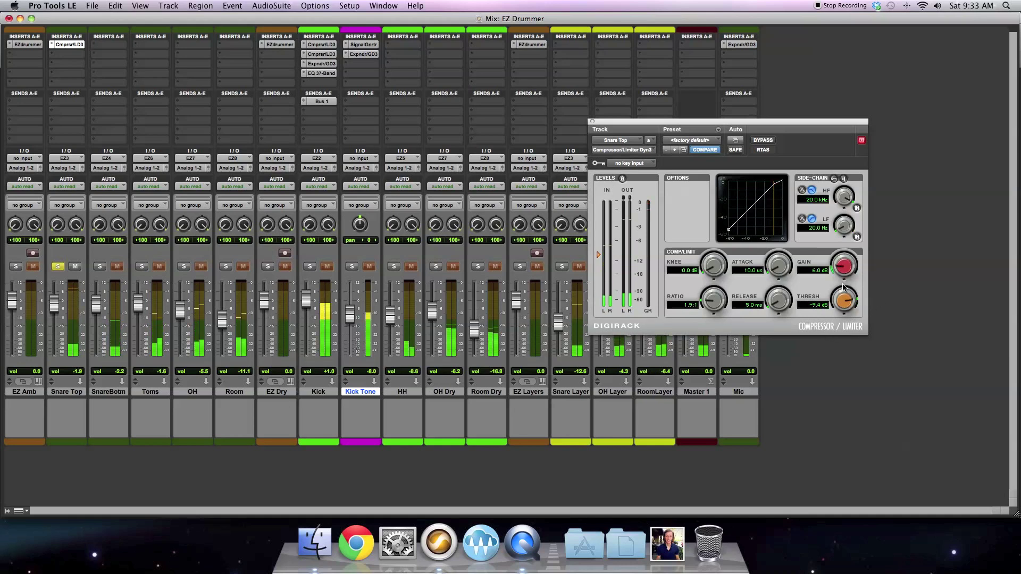
drag(843, 272, 845, 282)
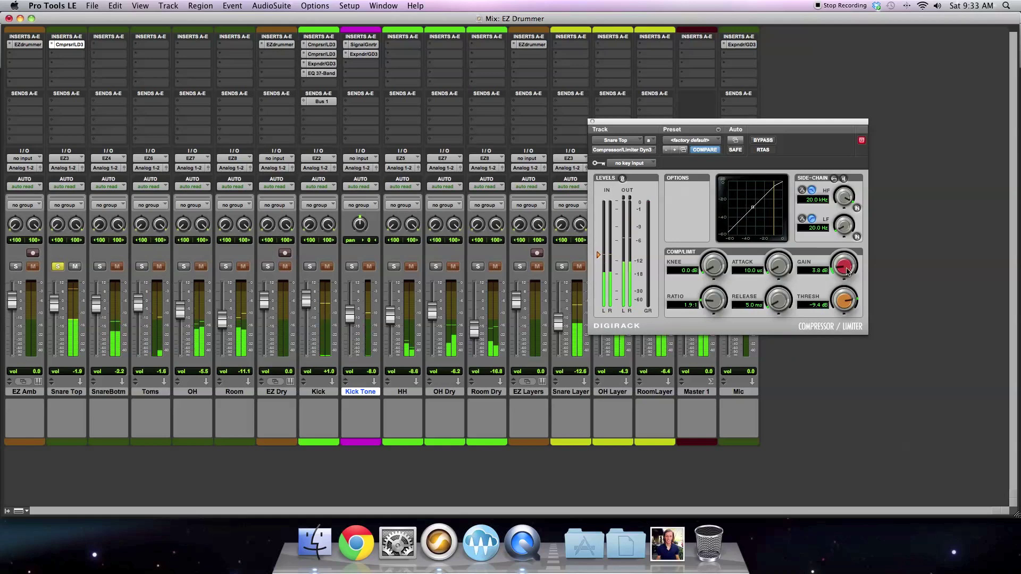
- Copy the compressor to Snare Top's second insert and set 2.3 ms attack, 425.0 ms release, 5.1:1 ratio, 0.0 dB gain and -11.6 dB threshold
click(70, 55)
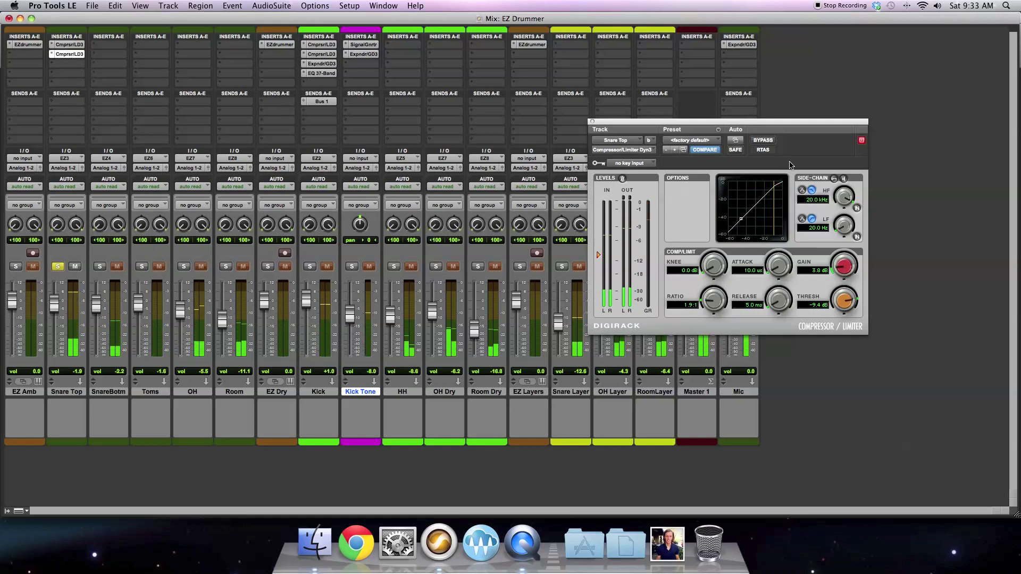
drag(784, 269, 778, 220)
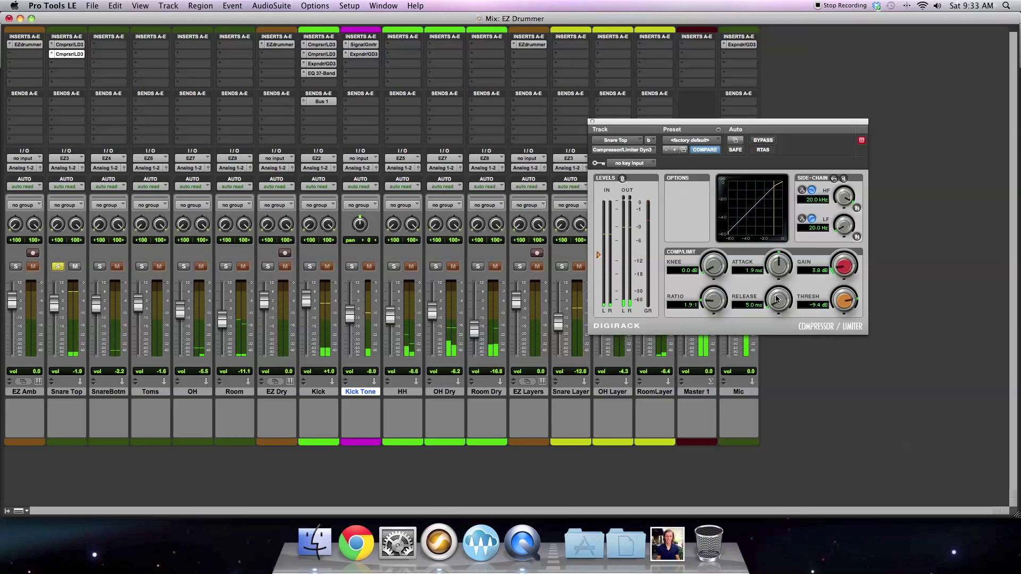
drag(778, 298, 771, 256)
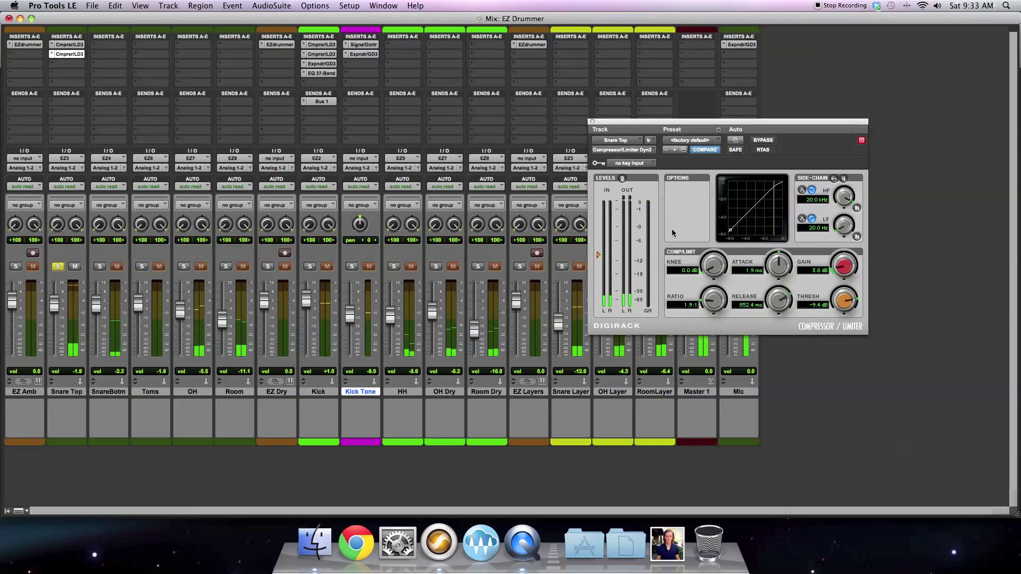
drag(720, 307, 714, 287)
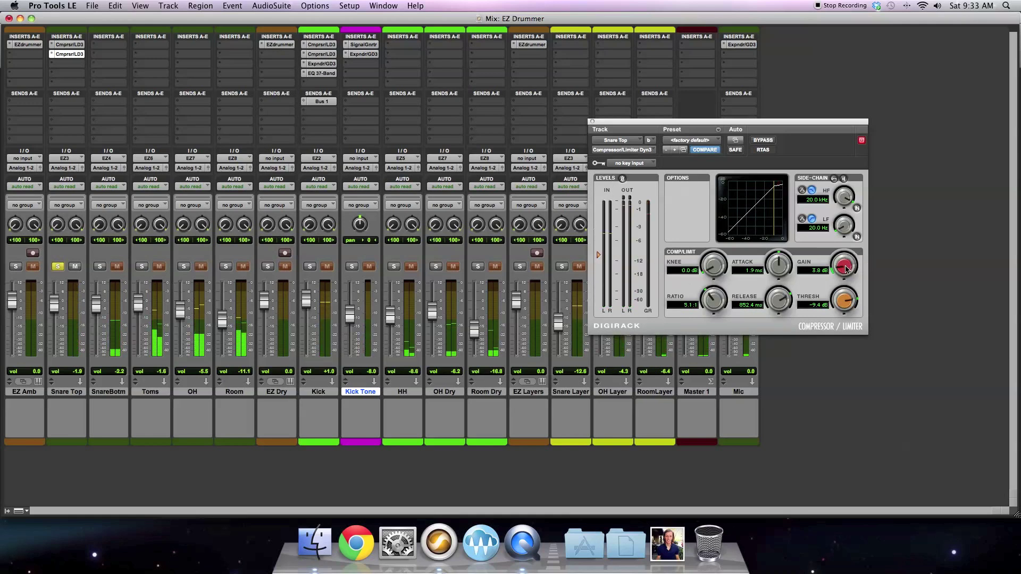
drag(844, 270, 854, 347)
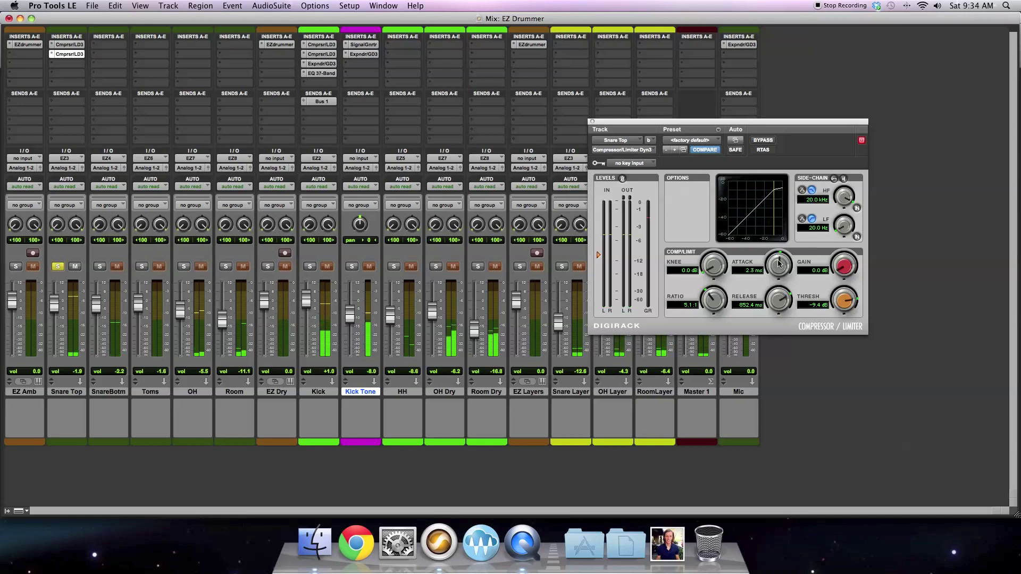
drag(779, 265, 780, 261)
drag(778, 299, 777, 316)
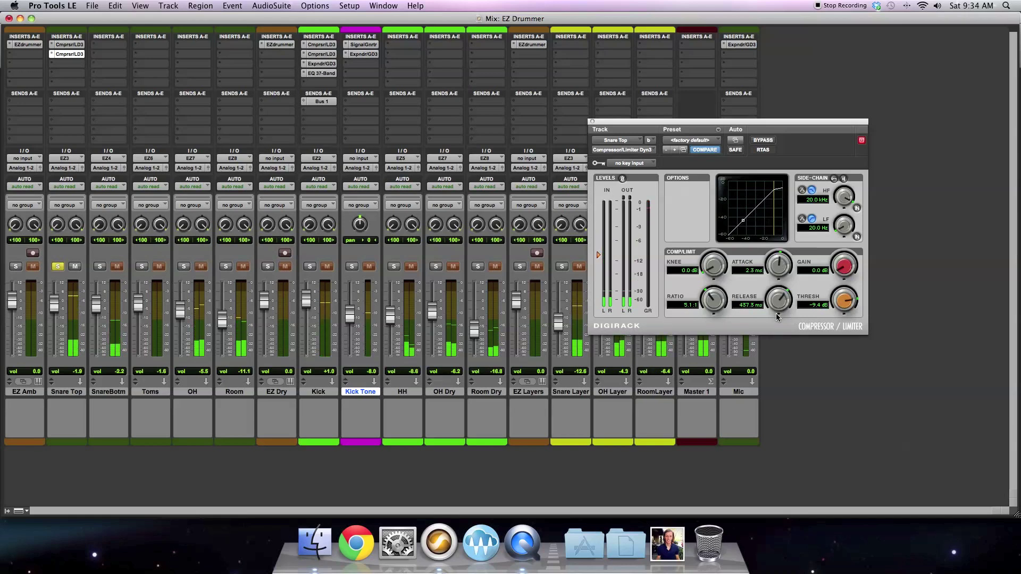
drag(599, 257, 599, 262)
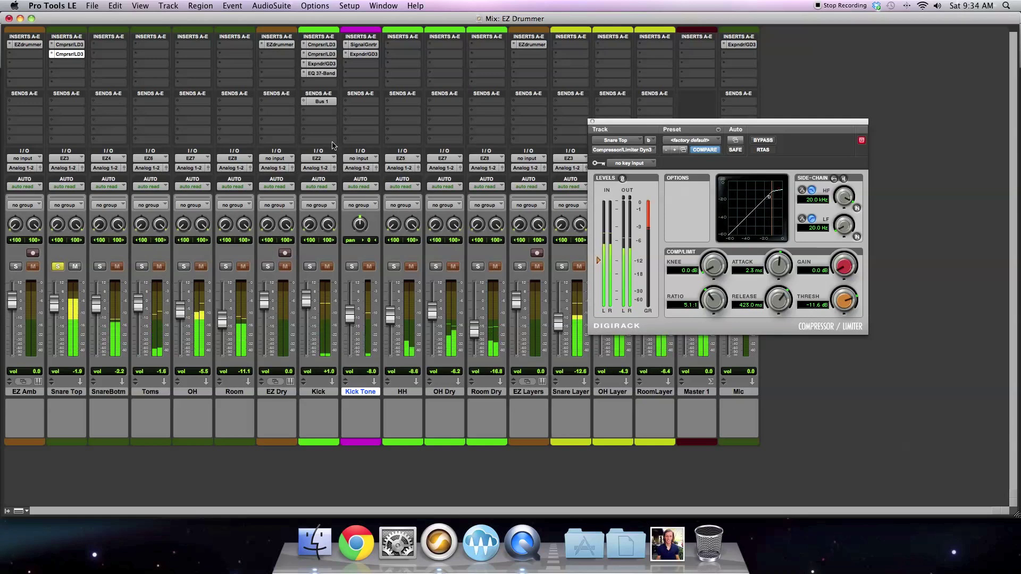
- Insert a stereo Expander/Gate Dyn 3 after the Snare Top compressors with a -8.6 dB threshold and 1.5:1 ratio
click(51, 68)
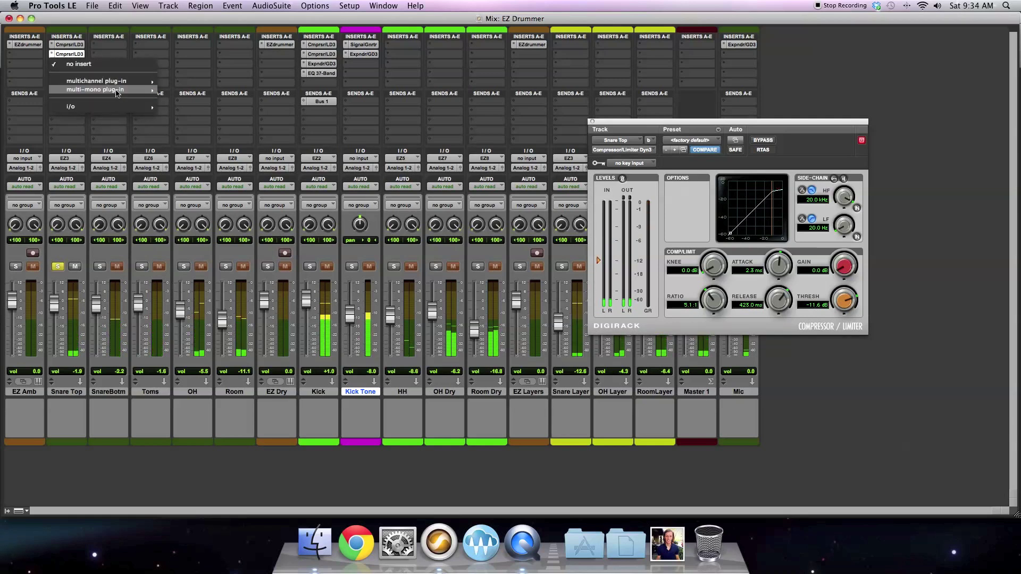
mouse_move(138, 82)
mouse_move(202, 89)
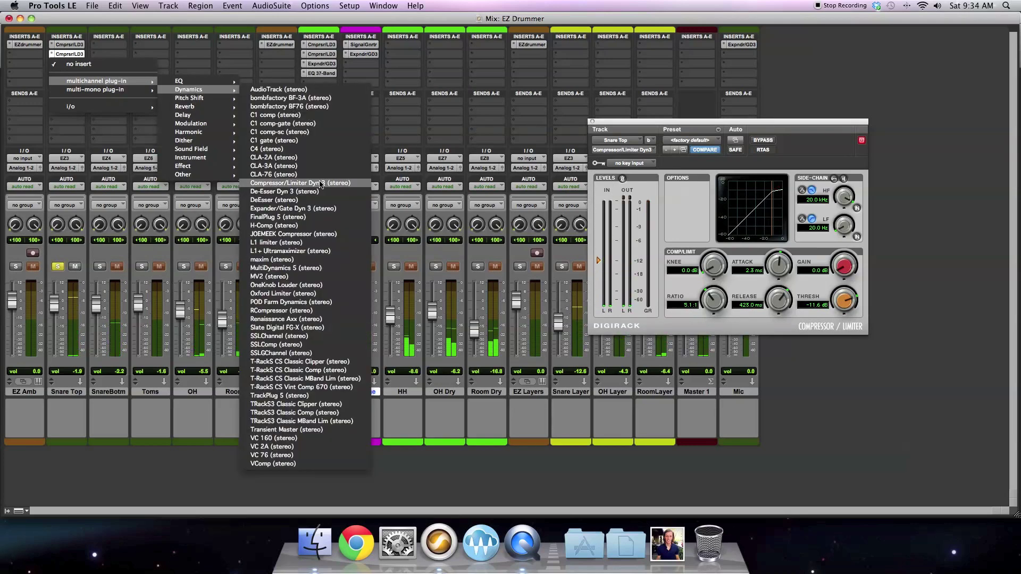
click(320, 209)
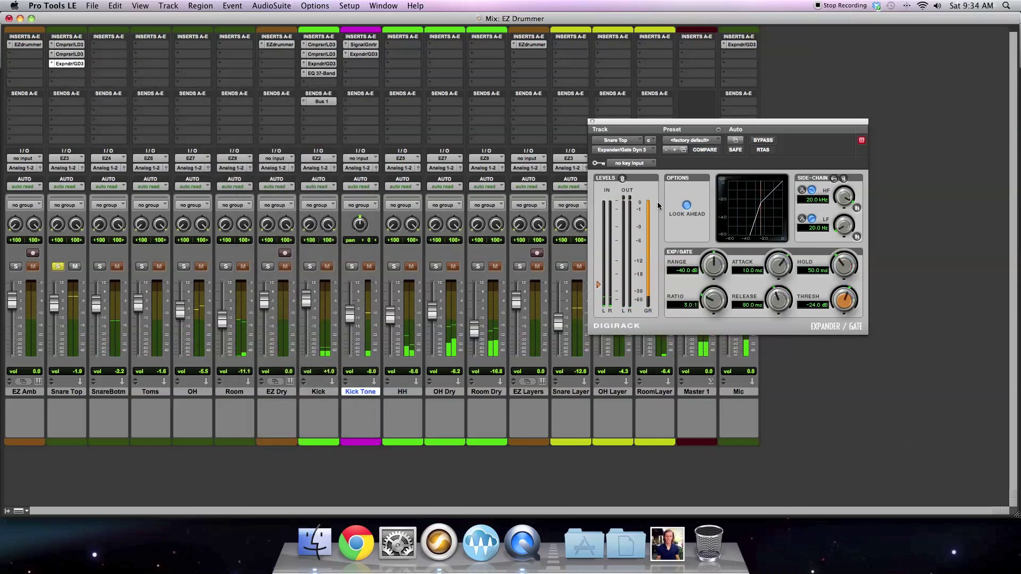
drag(599, 284, 599, 253)
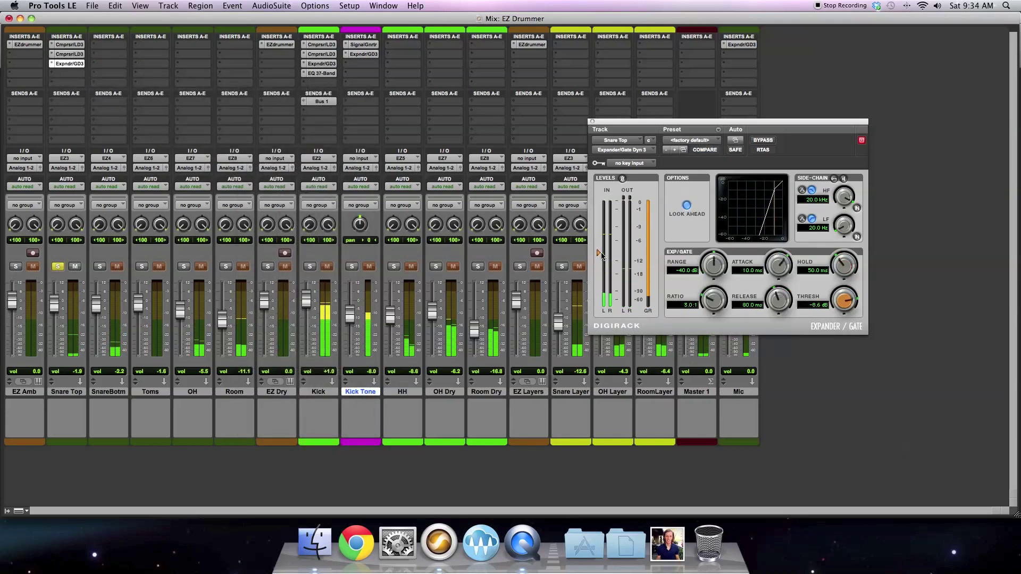
drag(717, 303, 714, 318)
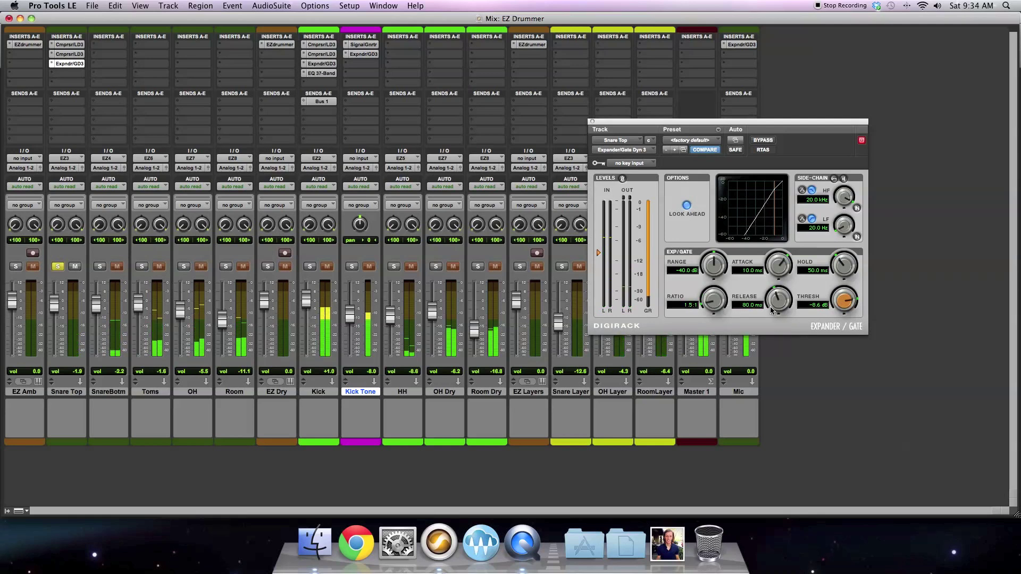
- Set the Snare Top gate to 10.0 µs attack, 274.2 ms hold, 371.3 ms release and -8.9 dB threshold, and clear the track's solo
drag(779, 304, 777, 289)
drag(847, 263, 847, 237)
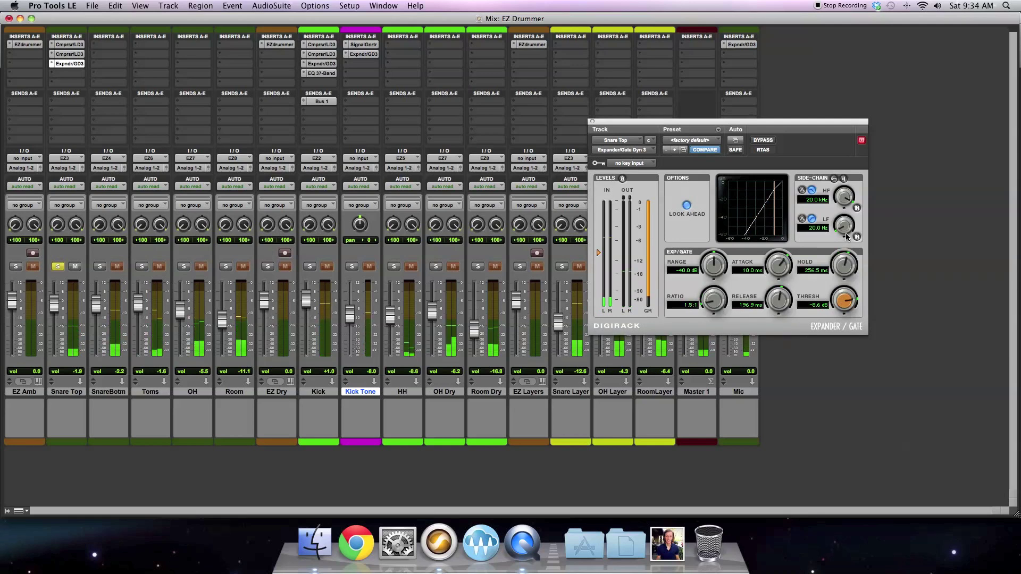
drag(778, 265, 780, 327)
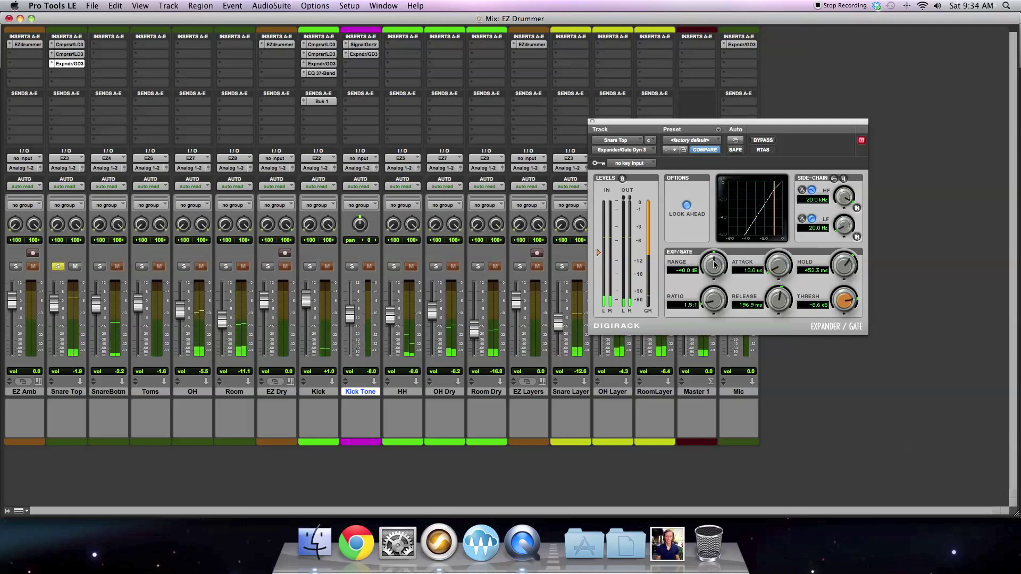
drag(839, 268, 841, 260)
drag(781, 308, 780, 296)
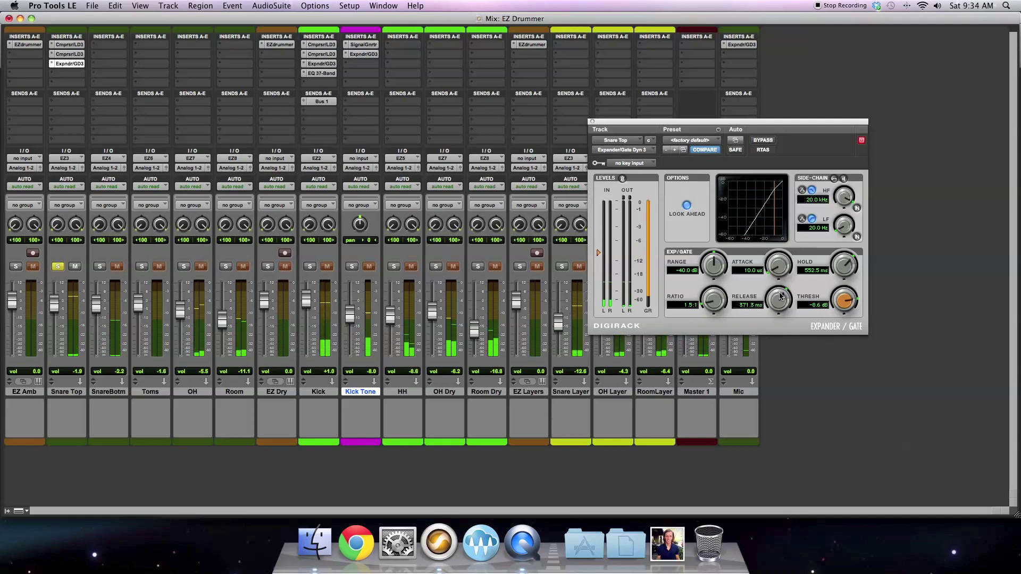
drag(598, 255, 598, 257)
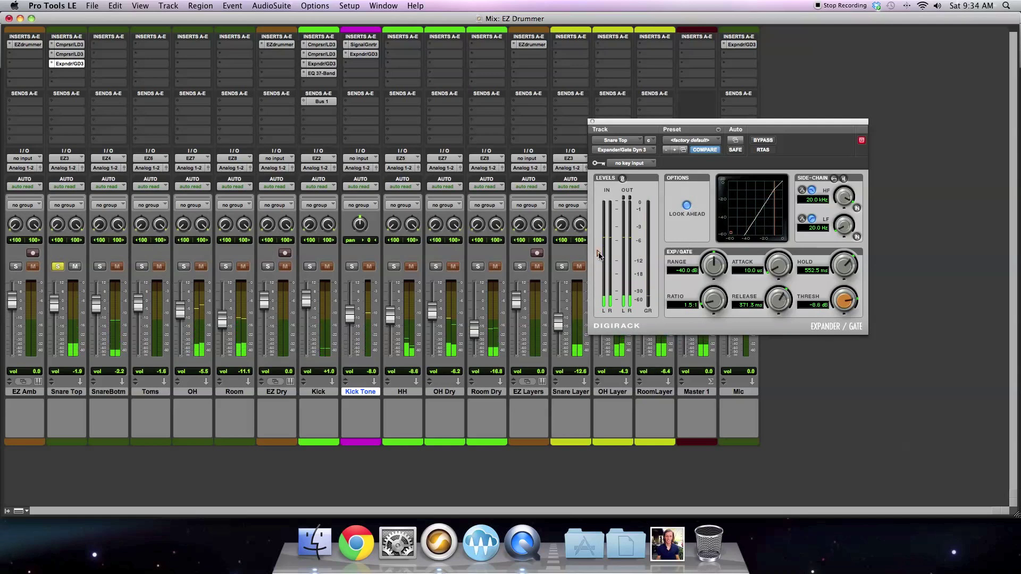
drag(837, 264, 840, 299)
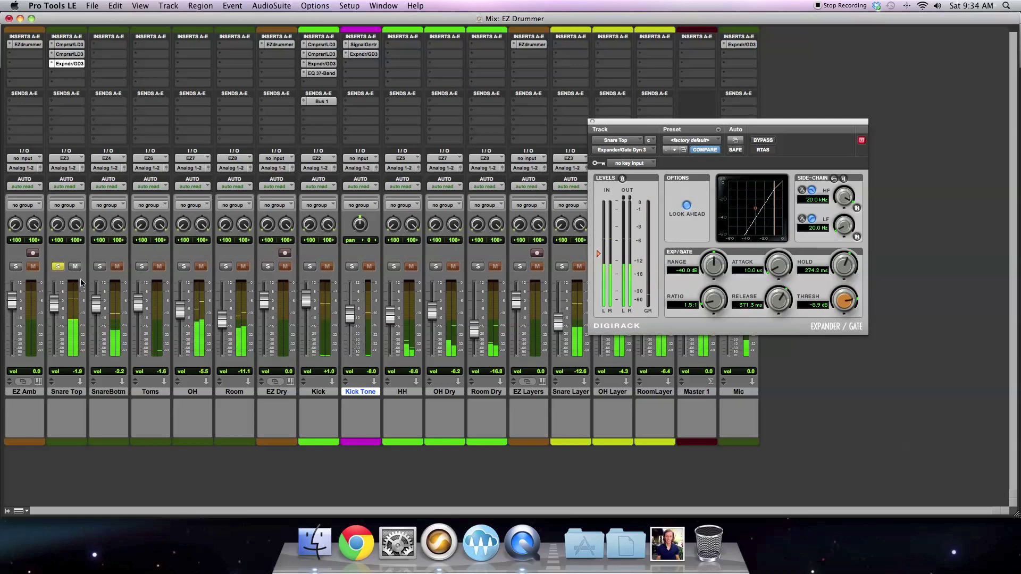
click(56, 266)
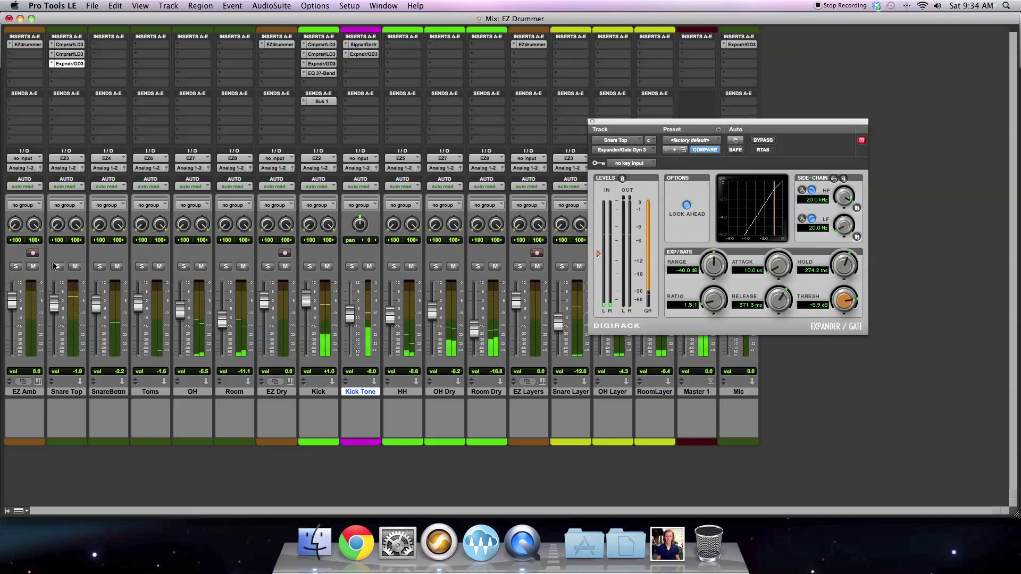
- Lower the Kick Tone fader slightly and shorten its gate to 51.6 ms release and 77.2 ms hold
drag(350, 319, 350, 323)
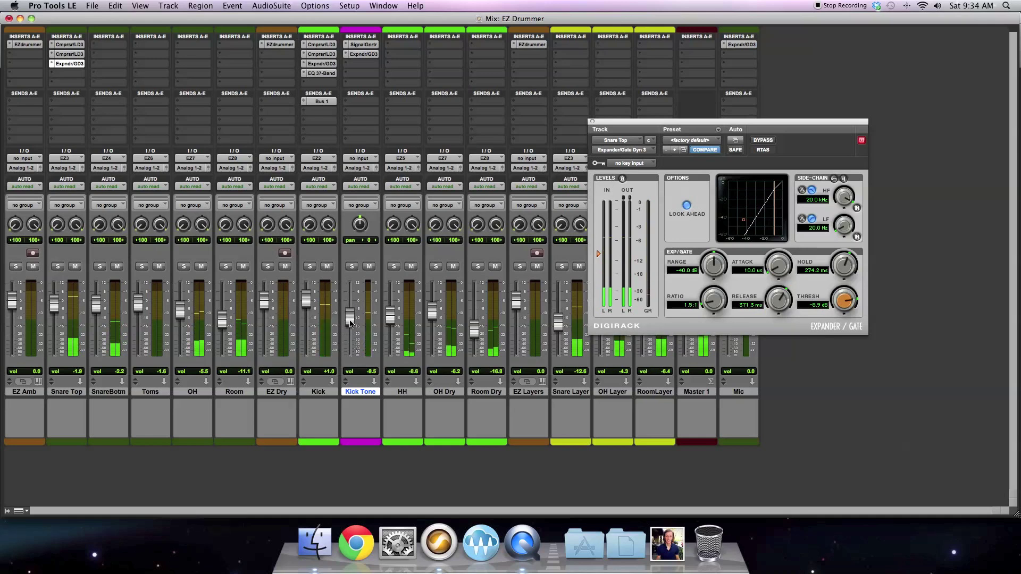
click(364, 54)
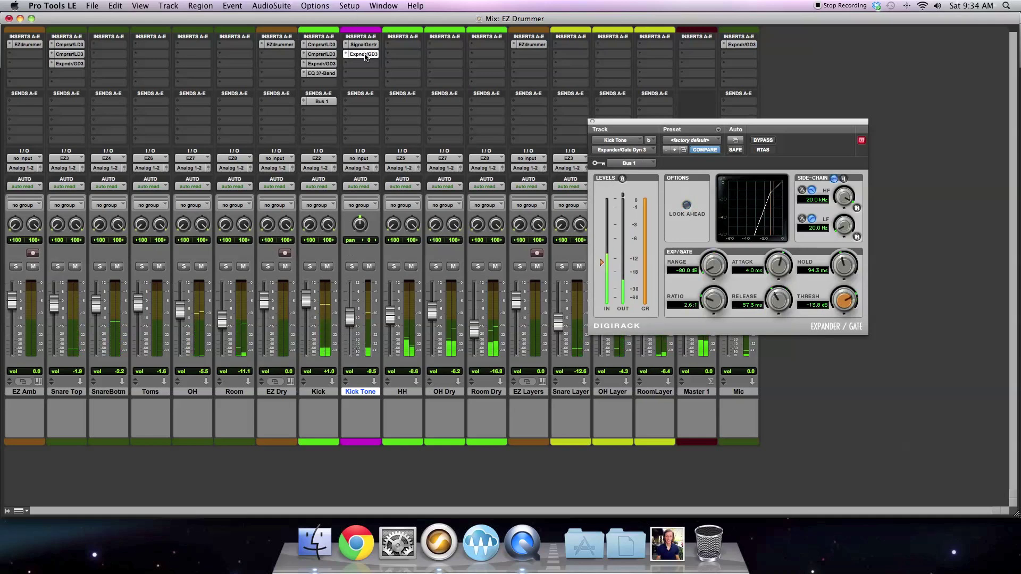
drag(778, 298, 778, 301)
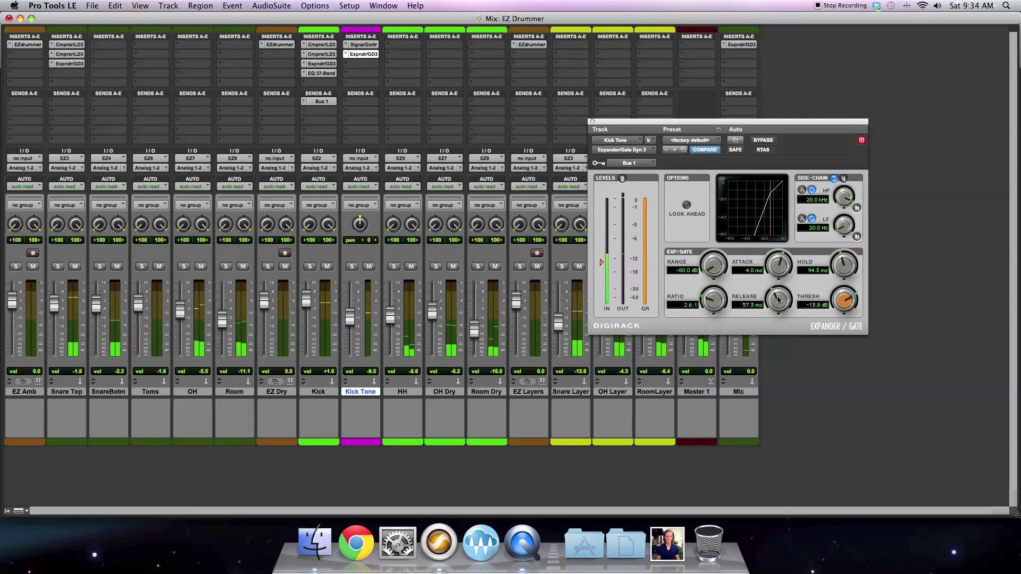
drag(843, 267, 841, 274)
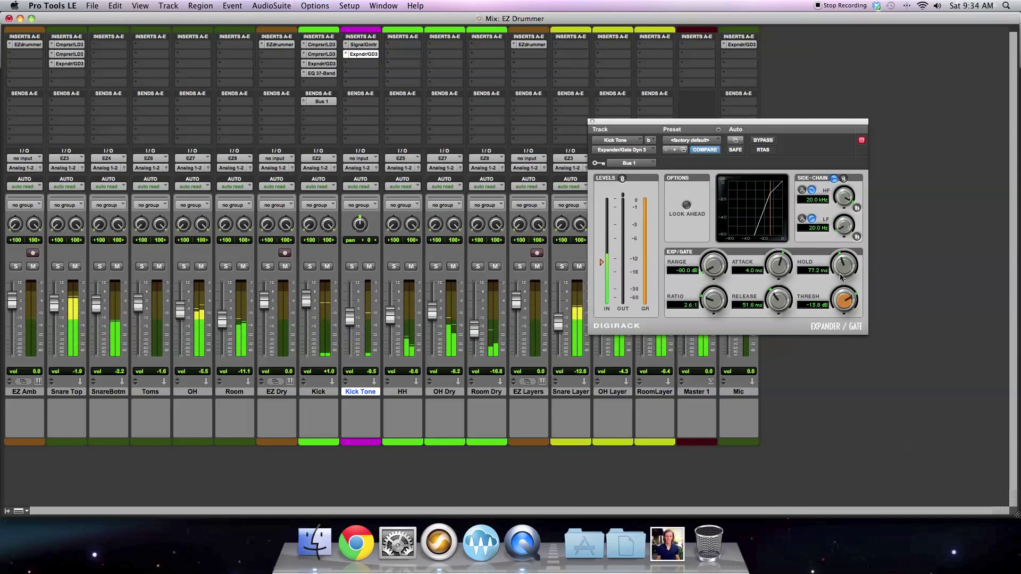
click(593, 122)
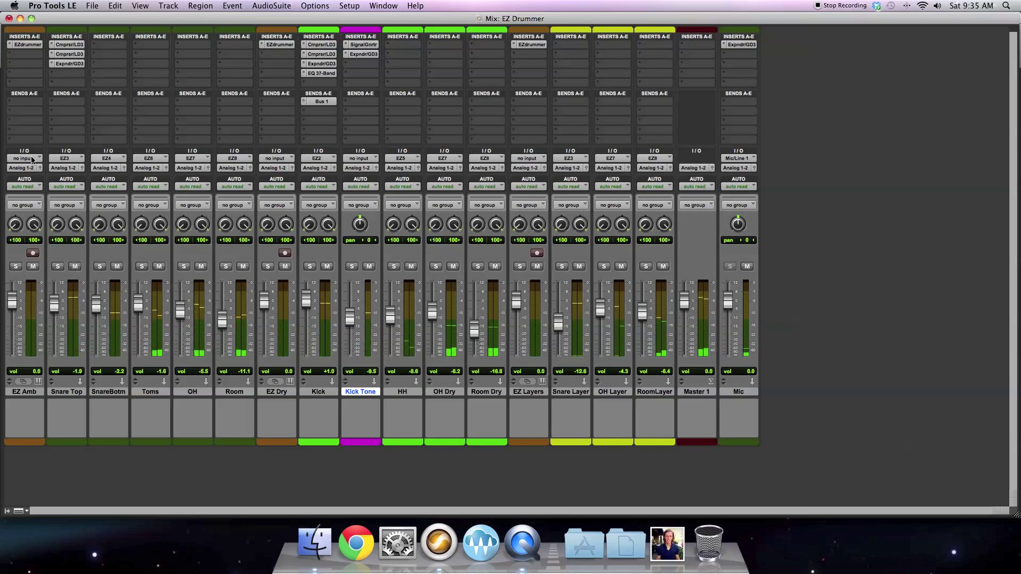
- Insert a stereo EQ 3 7-Band in Snare Top's fourth insert slot and enable its high-pass filter at 12 dB/oct
click(58, 75)
mouse_move(106, 90)
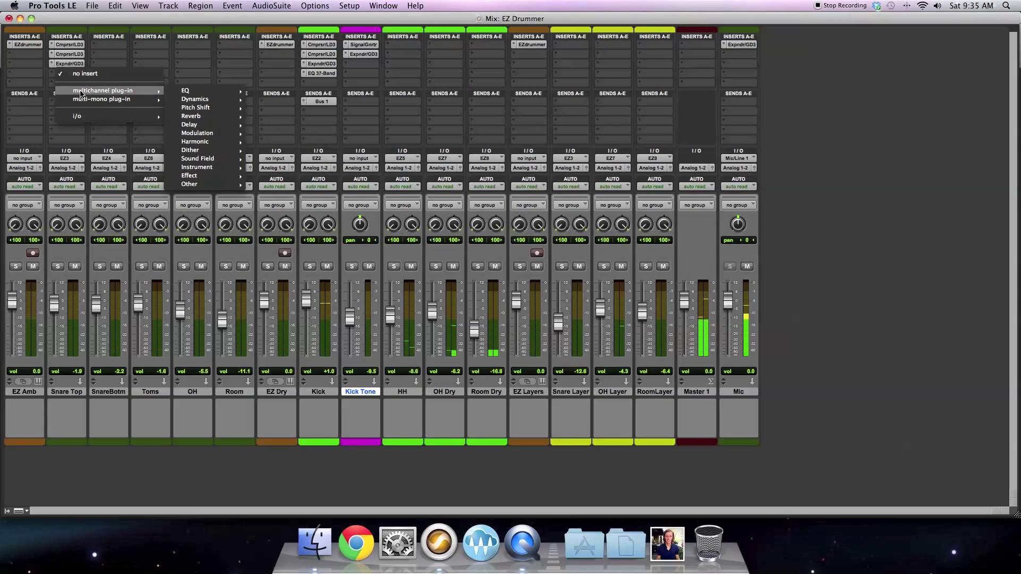
mouse_move(202, 90)
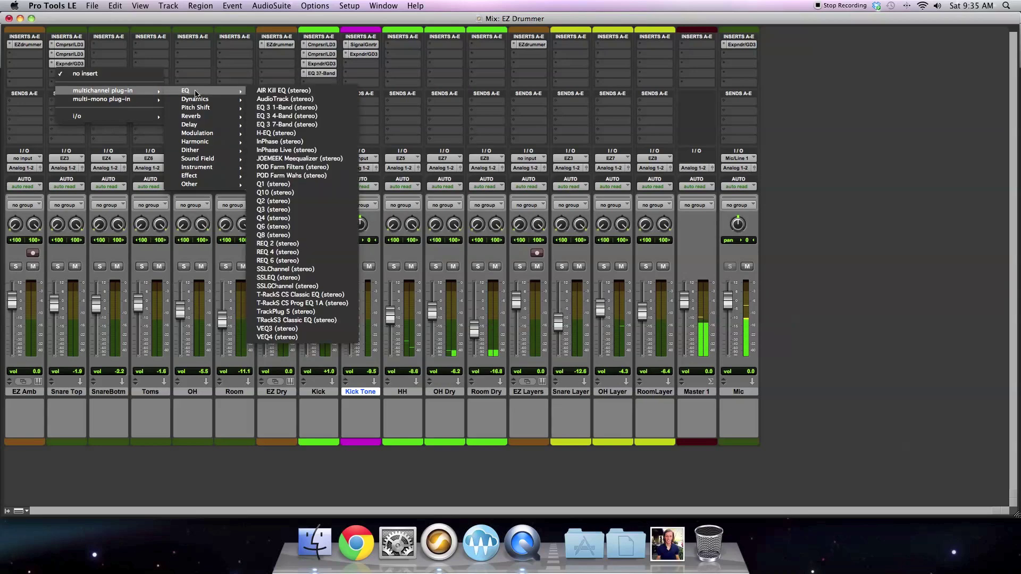
click(301, 126)
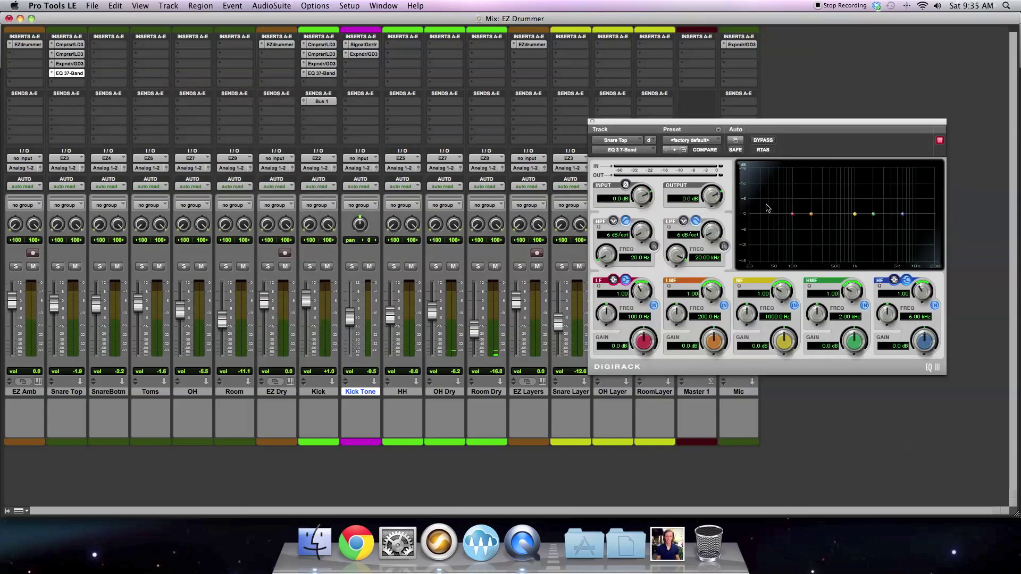
click(654, 247)
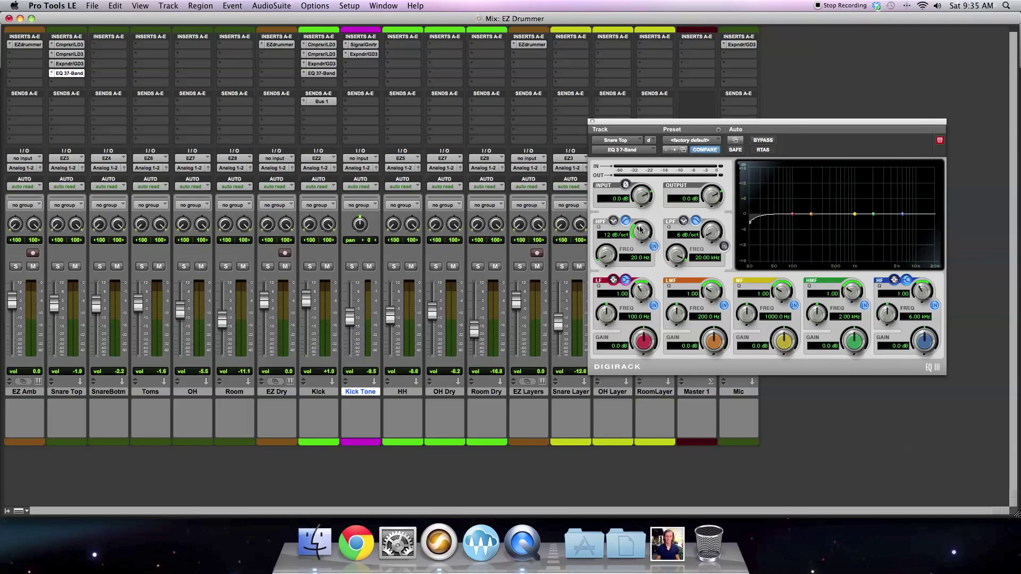
- Set Snare Top's high-pass filter to 84.0 Hz, solo the track, and boost the EQ's low-mid band 3.2 dB at 258.7 Hz with Q 2.04
drag(602, 238, 600, 227)
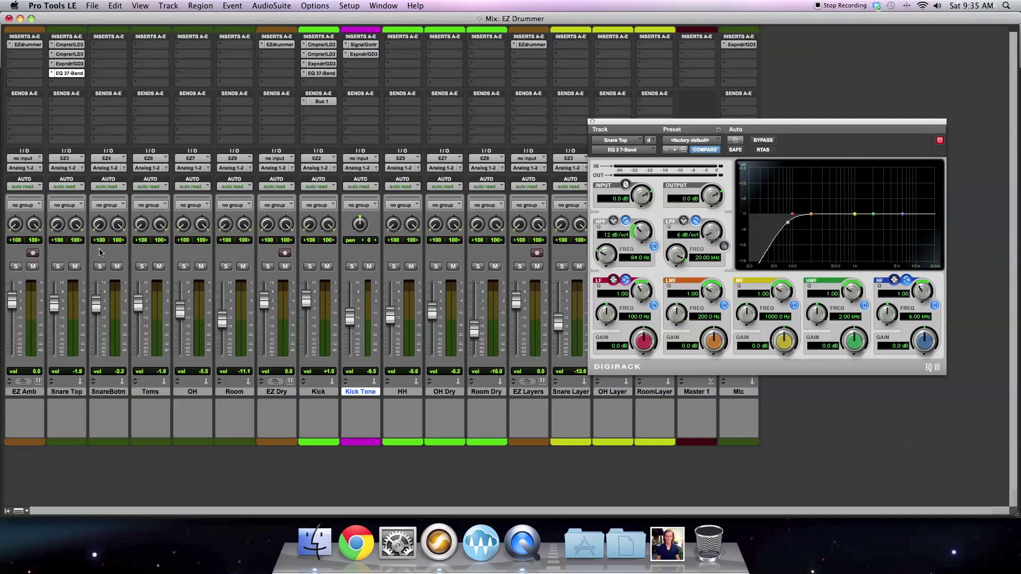
click(59, 267)
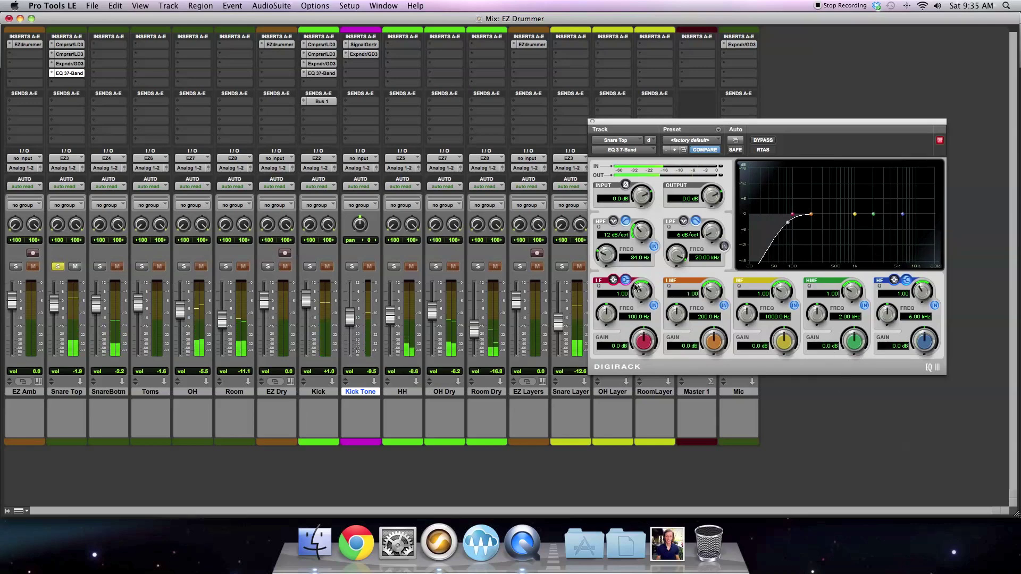
drag(717, 345, 720, 338)
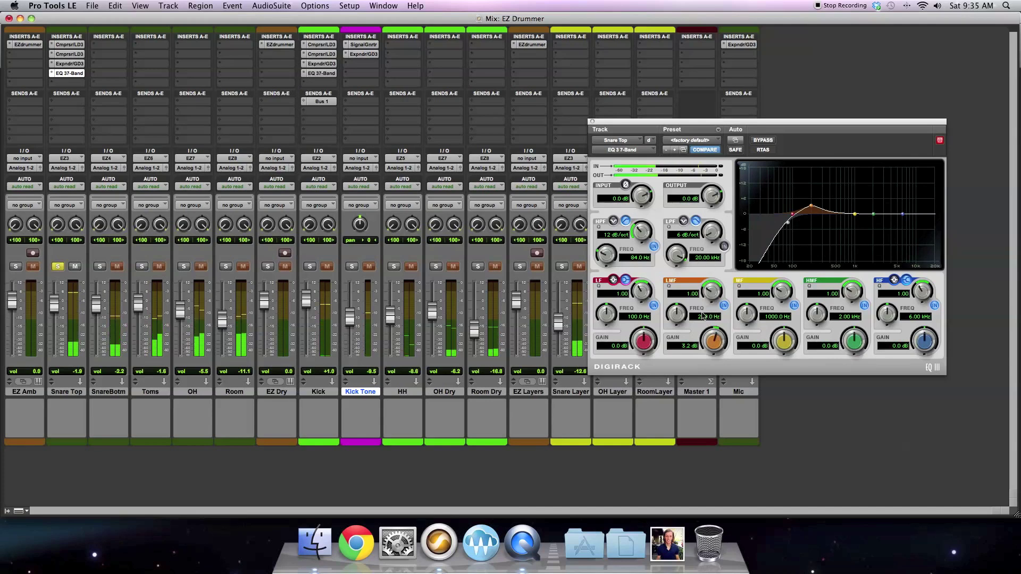
drag(677, 314, 678, 312)
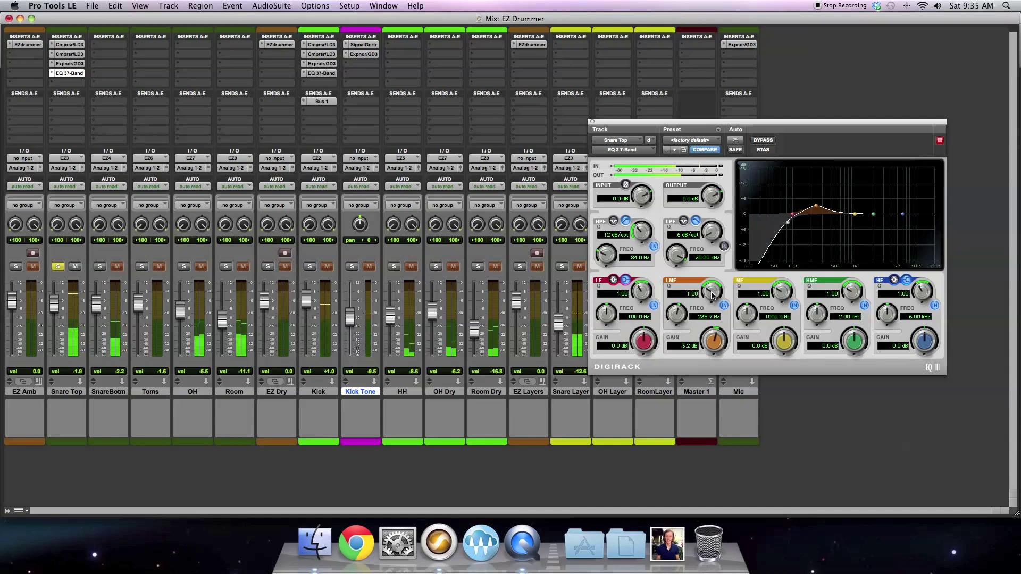
drag(712, 296, 712, 289)
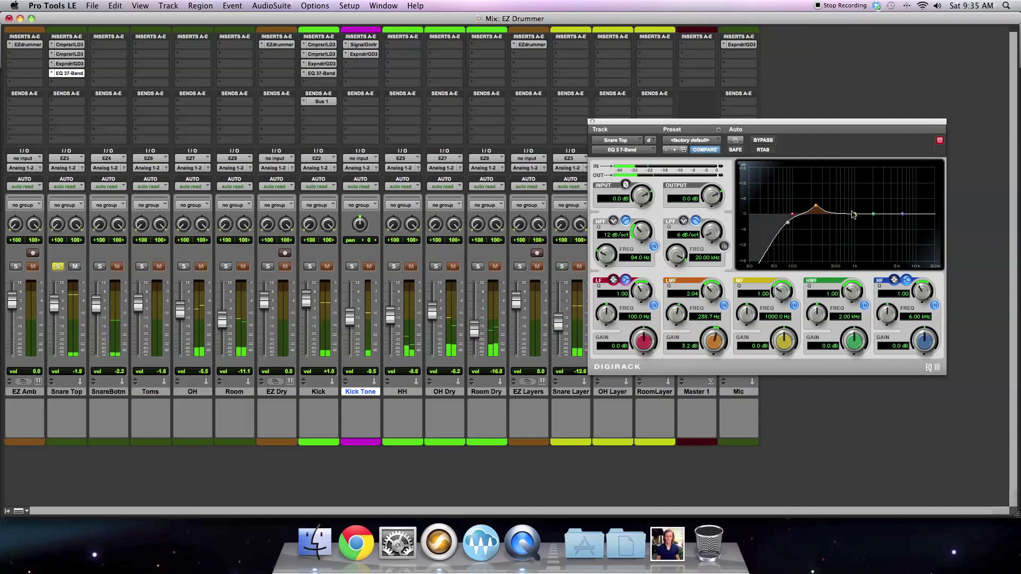
- Sweep a narrow mid-band boost on the Snare Top EQ, ending with a -3.0 dB cut at 880.5 Hz and Q 6.90
drag(855, 214, 838, 207)
drag(780, 288, 782, 269)
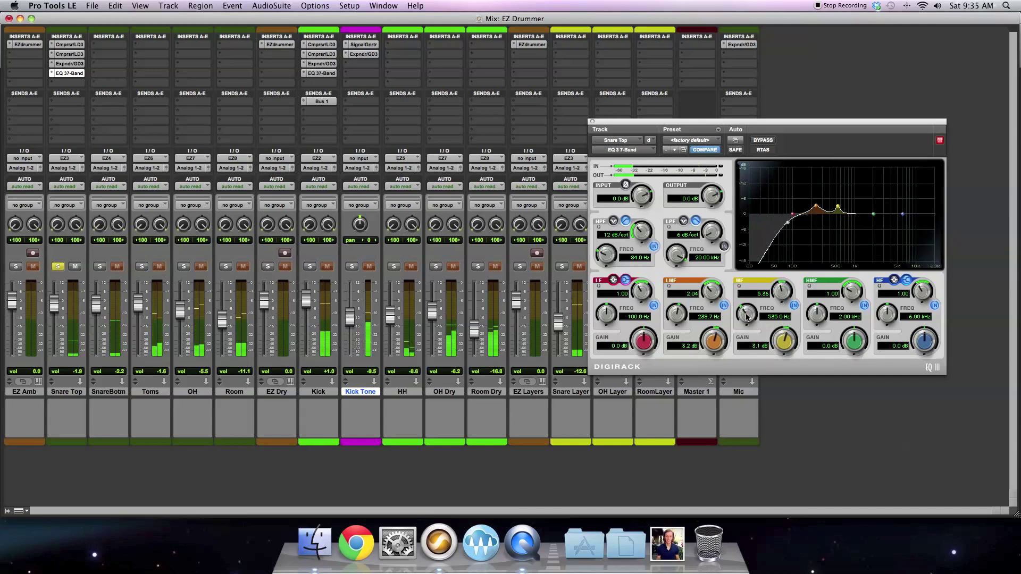
drag(766, 330, 757, 315)
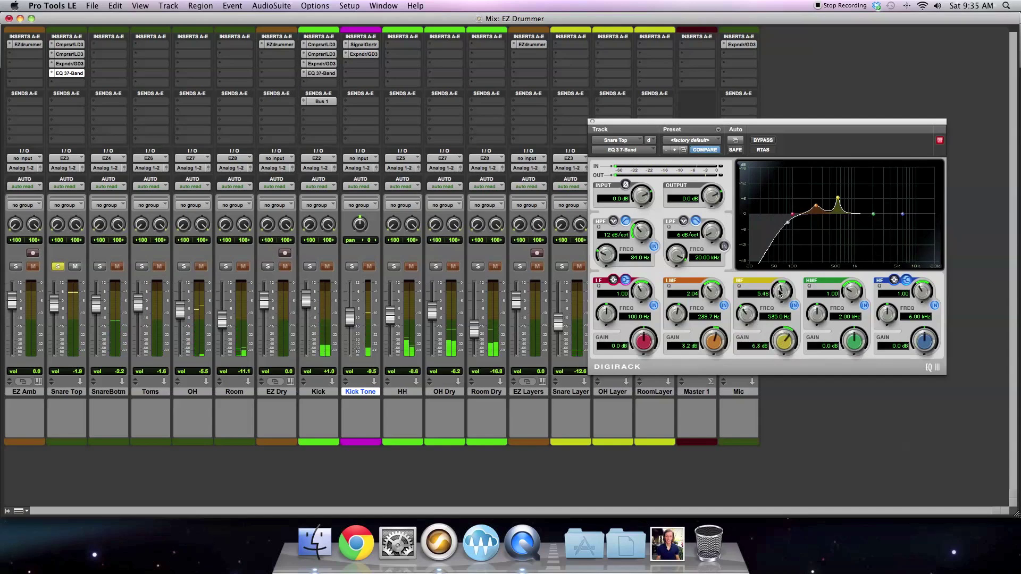
drag(746, 315, 747, 307)
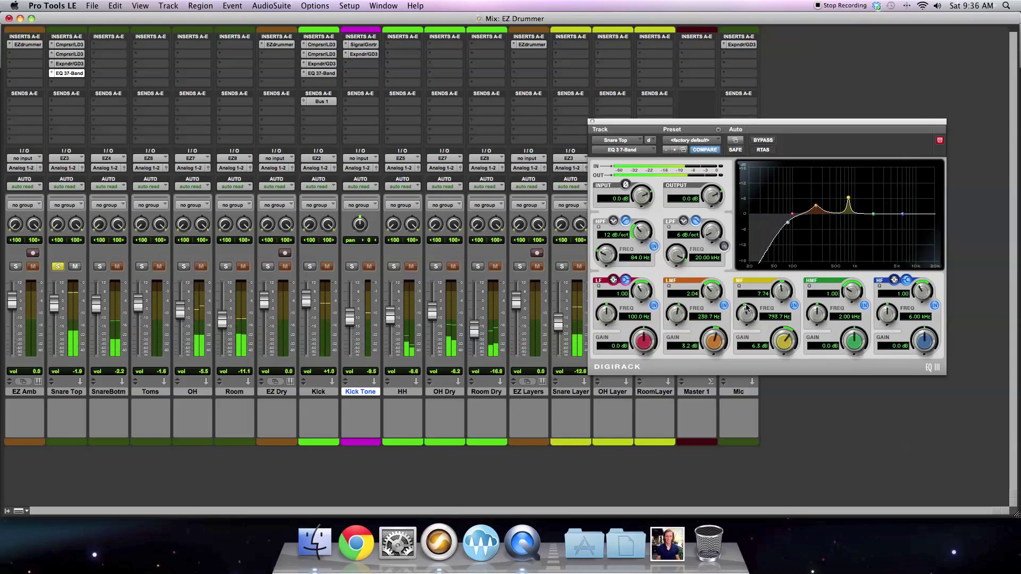
drag(746, 307, 748, 307)
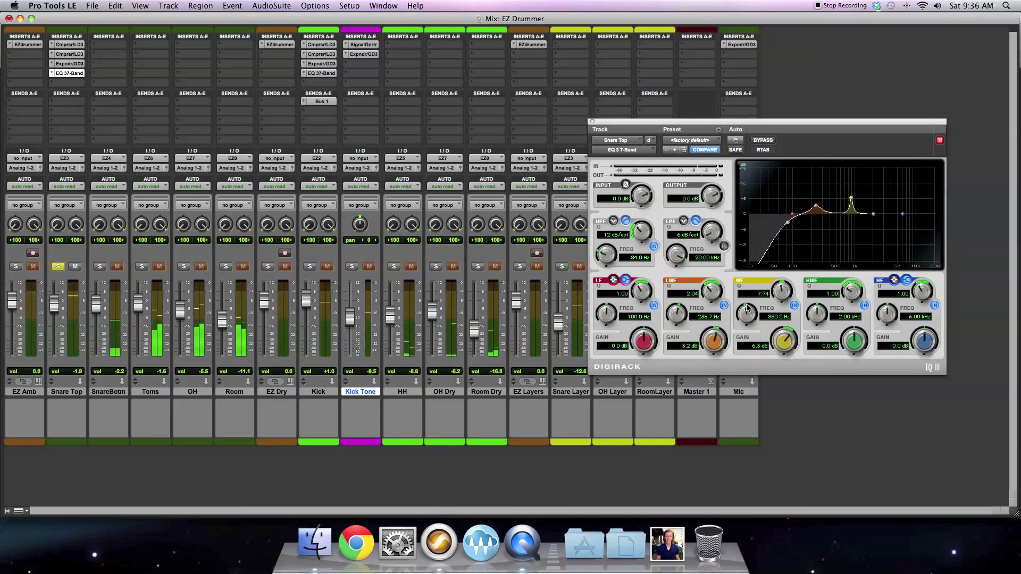
drag(779, 295, 778, 298)
drag(779, 346, 776, 372)
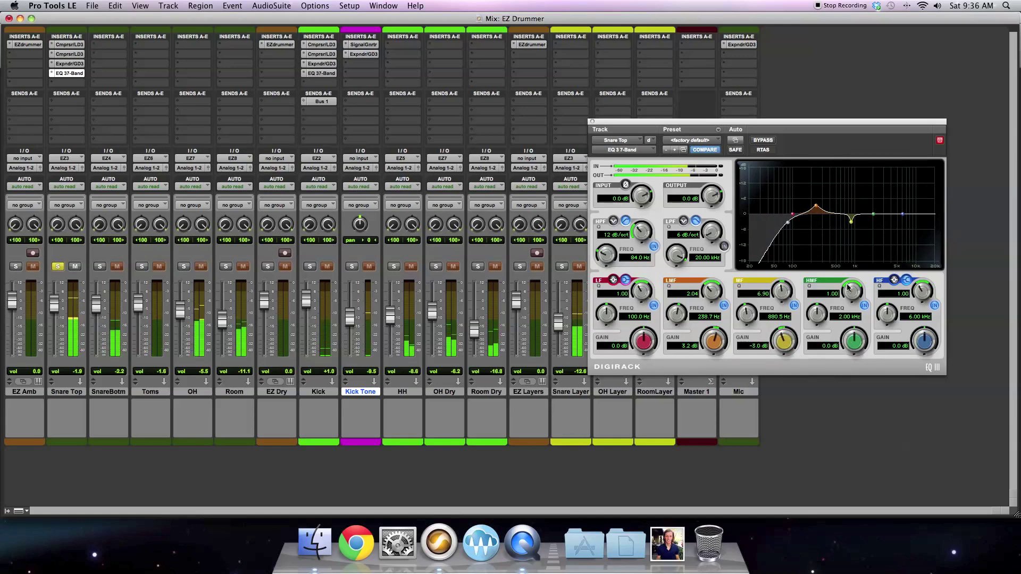
- Boost the Snare Top EQ's high-mid band 4.5 dB at 2.50 kHz with Q 2.63, and its high-frequency band 3.1 dB
drag(856, 344, 853, 272)
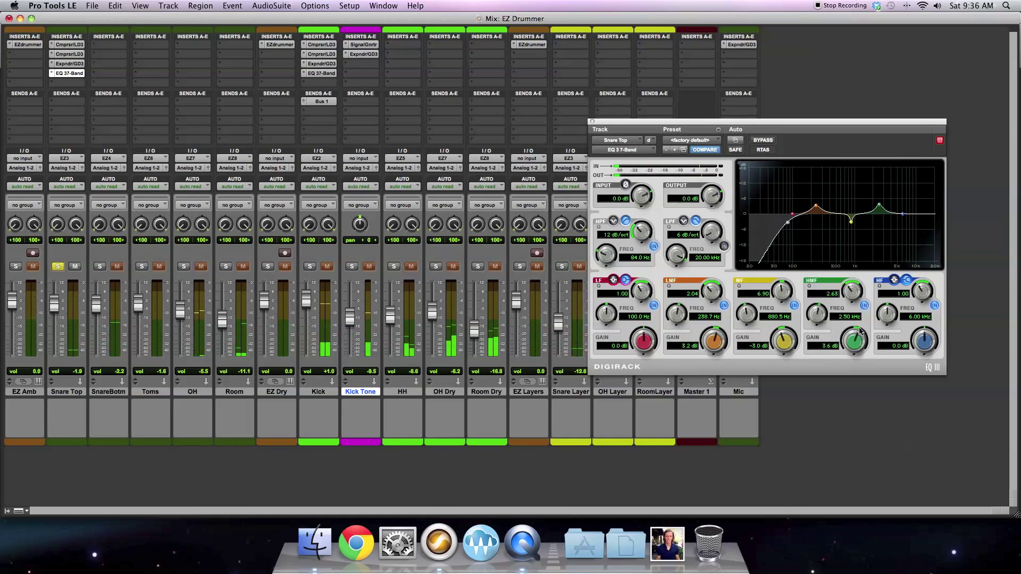
drag(853, 349, 854, 345)
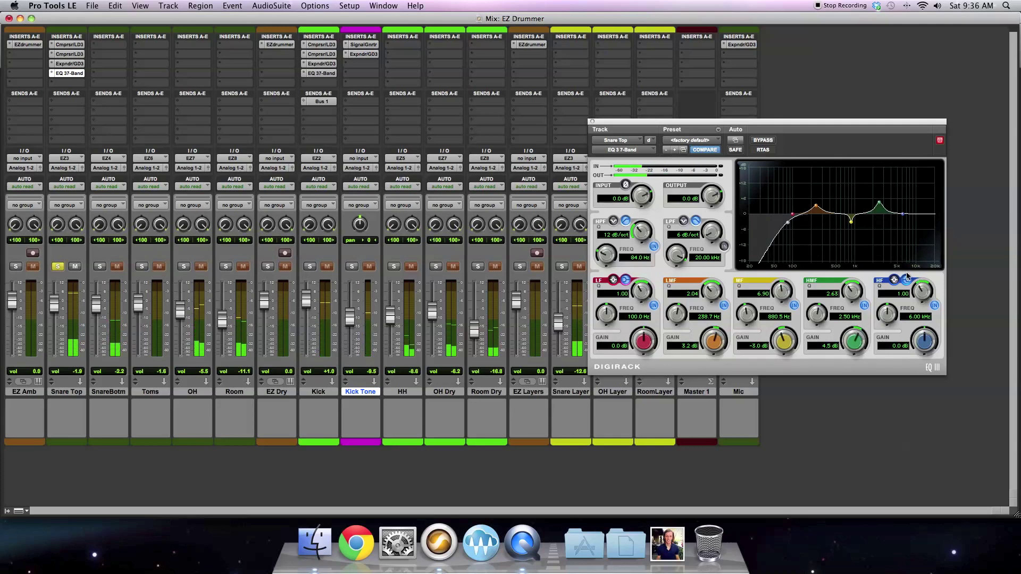
drag(924, 343, 923, 323)
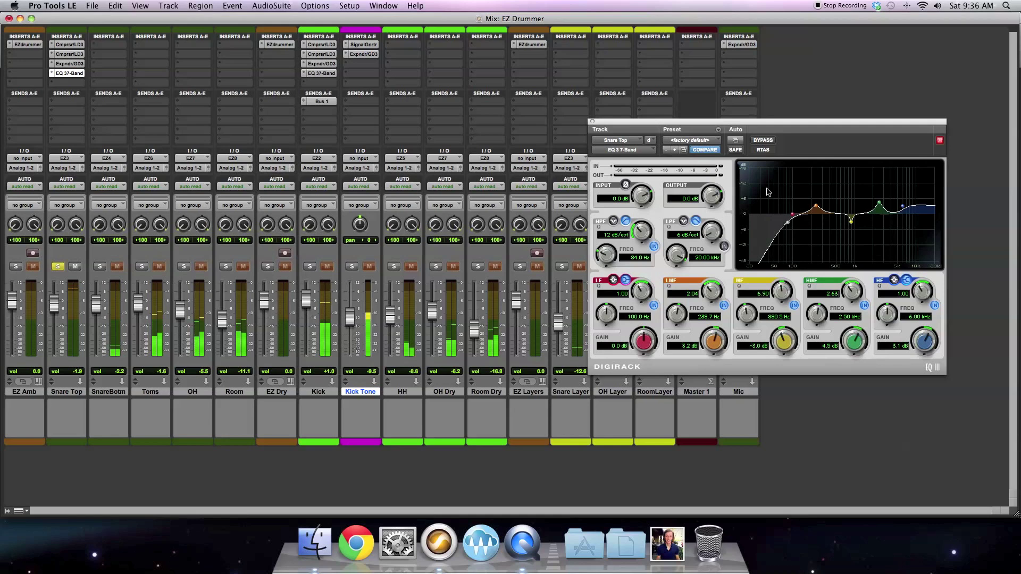
- Lower the Snare Top EQ's output to -2.6 dB and enable its low-pass filter at 12 dB/oct and 15.49 kHz
drag(706, 199, 707, 209)
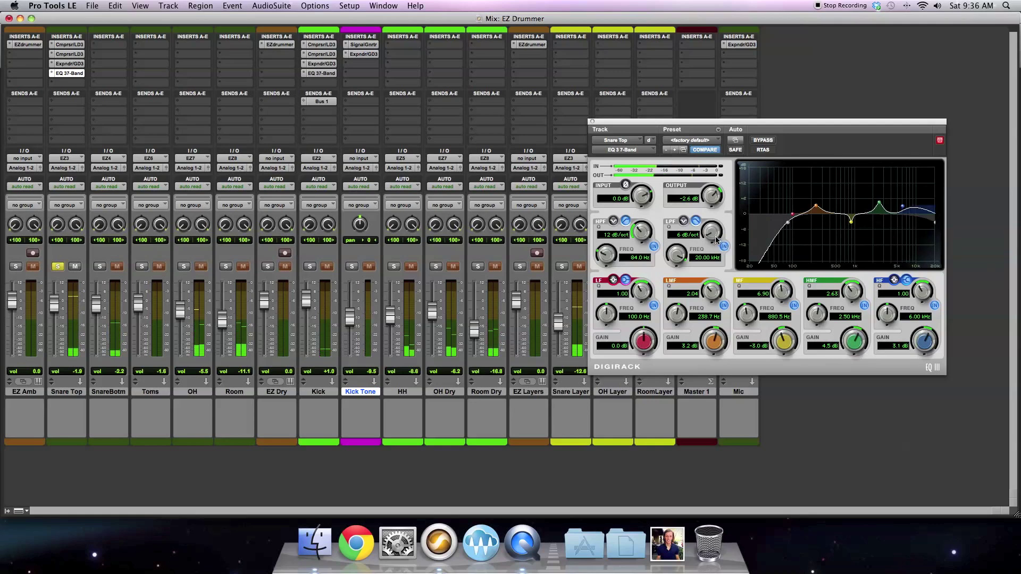
drag(715, 230, 716, 223)
drag(677, 260, 674, 261)
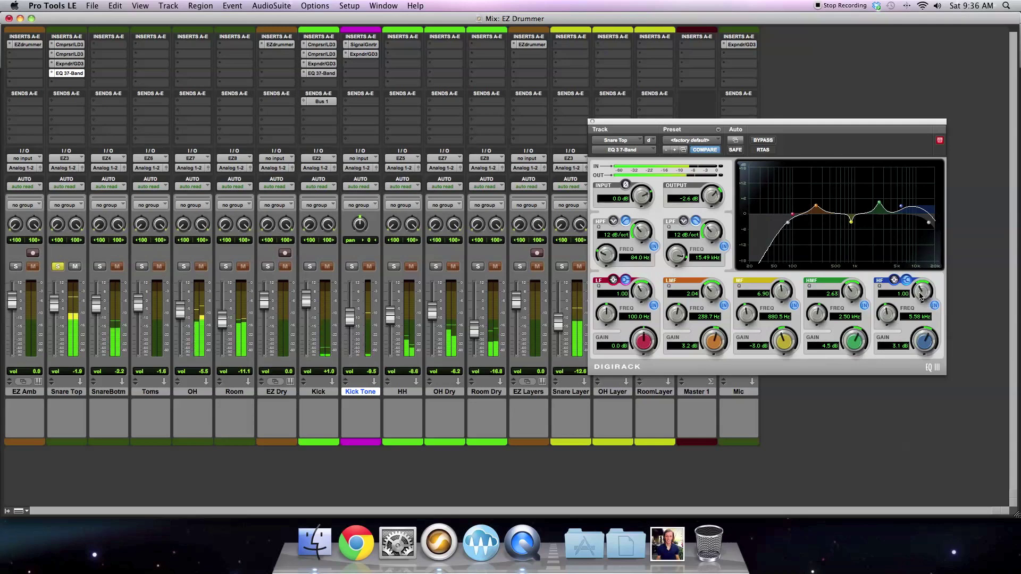
- Set the EQ's high-frequency band to 4.1 dB at 5.58 kHz and compare the snare with the EQ bypassed and active
drag(928, 337, 926, 334)
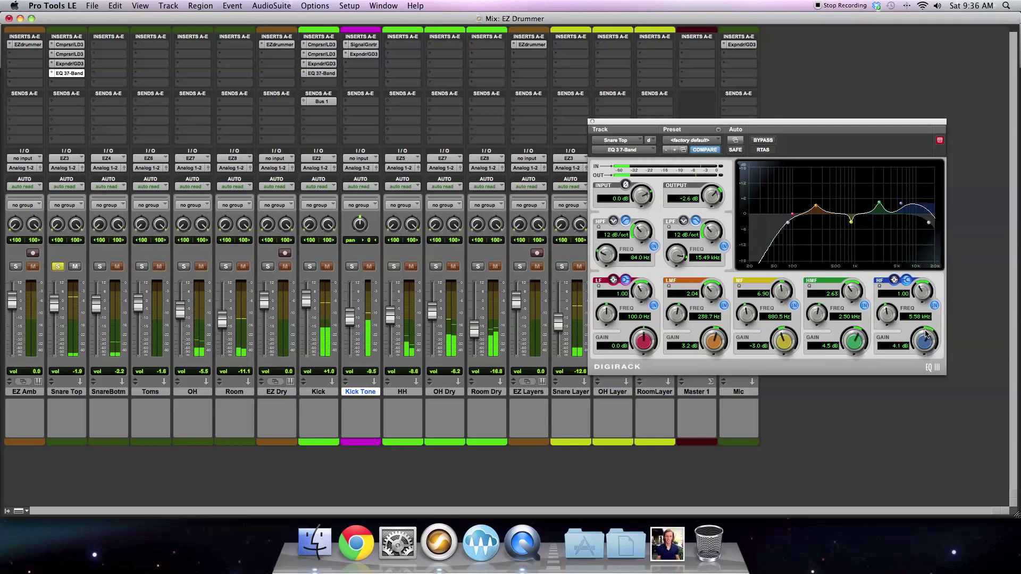
click(764, 140)
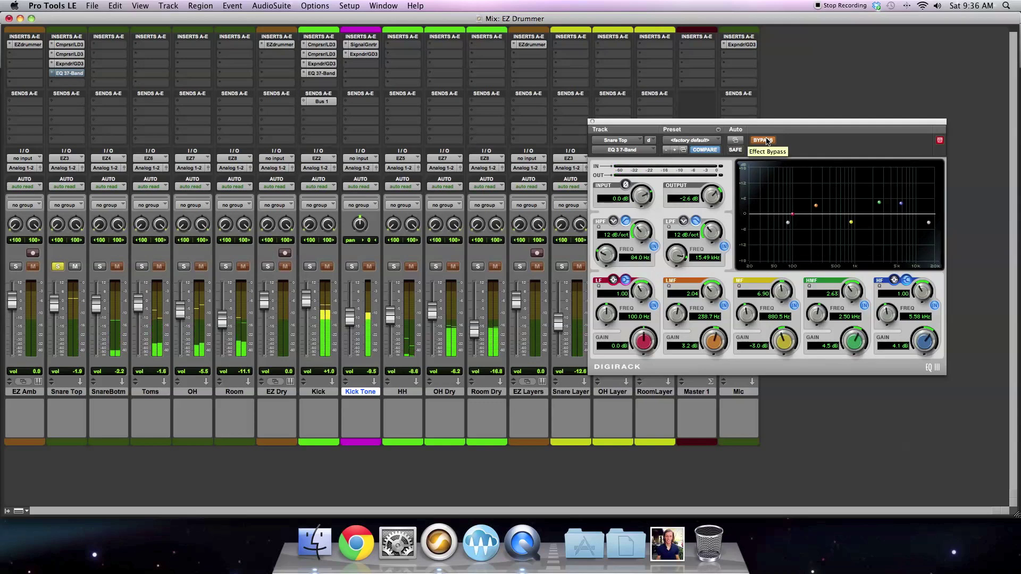
click(763, 140)
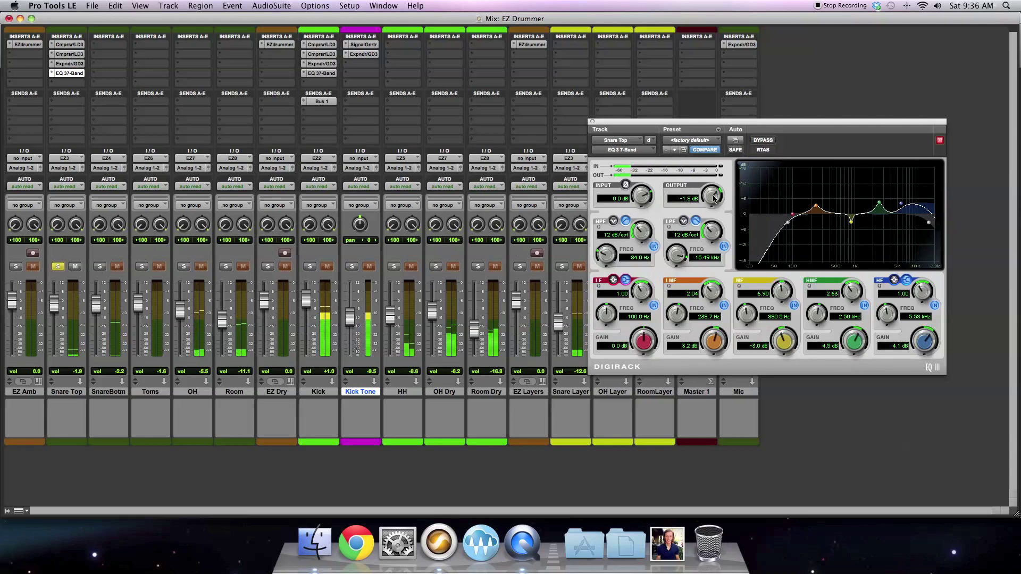
- Clear Snare Top's solo, raise the ambient kit's Room fader to -6.8 dB, and close the EQ window
click(58, 267)
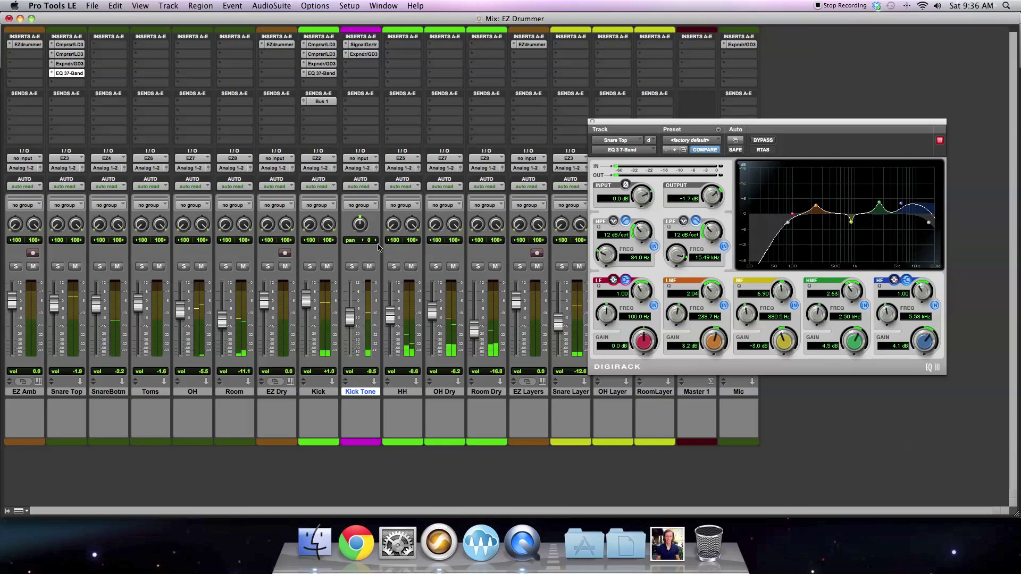
drag(222, 318, 223, 311)
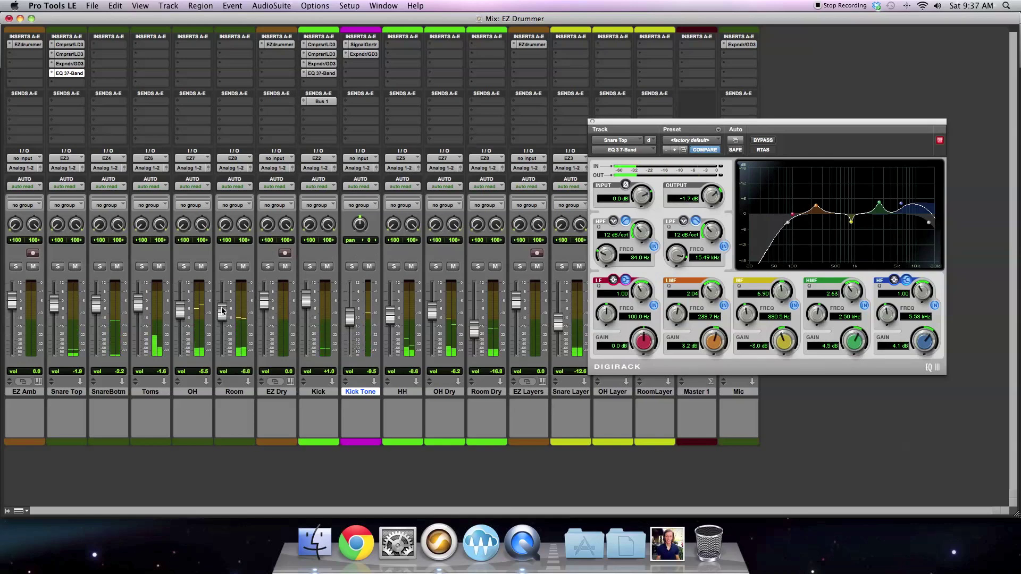
click(592, 121)
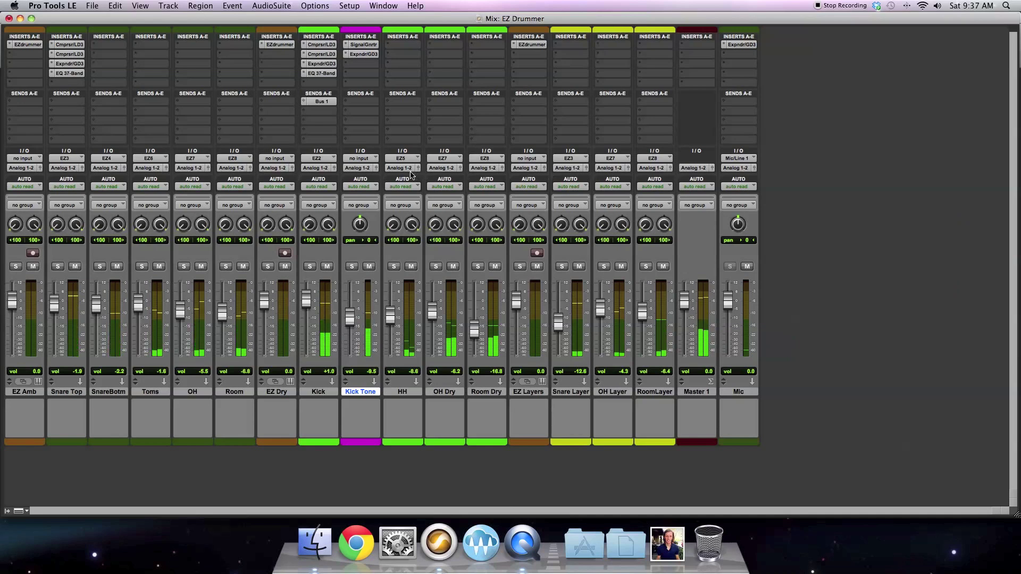
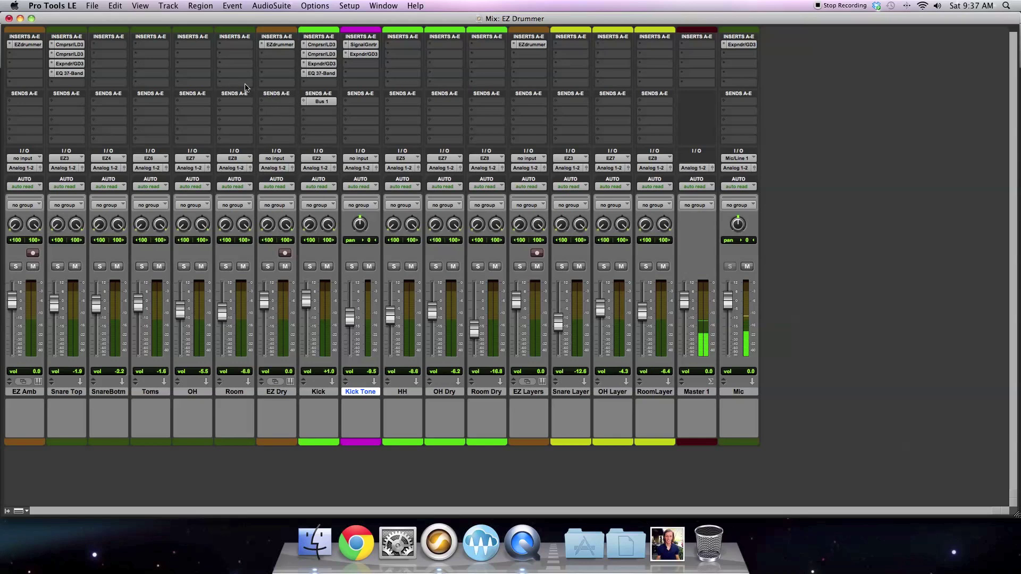
- Insert a stereo Compressor/Limiter Dyn 3 in OH's first insert slot, then solo OH and raise its fader to -0.3 dB
click(189, 45)
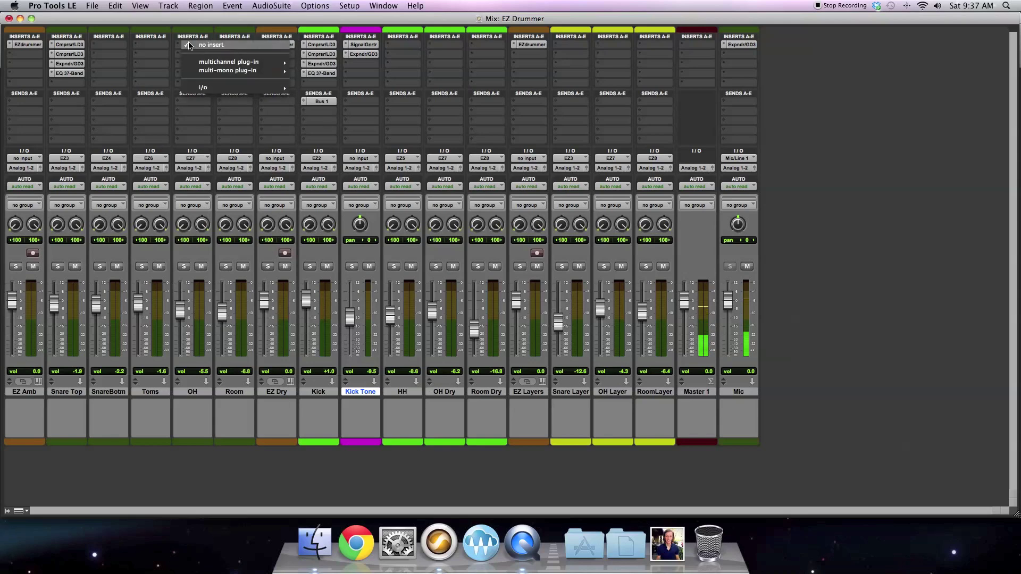
mouse_move(249, 63)
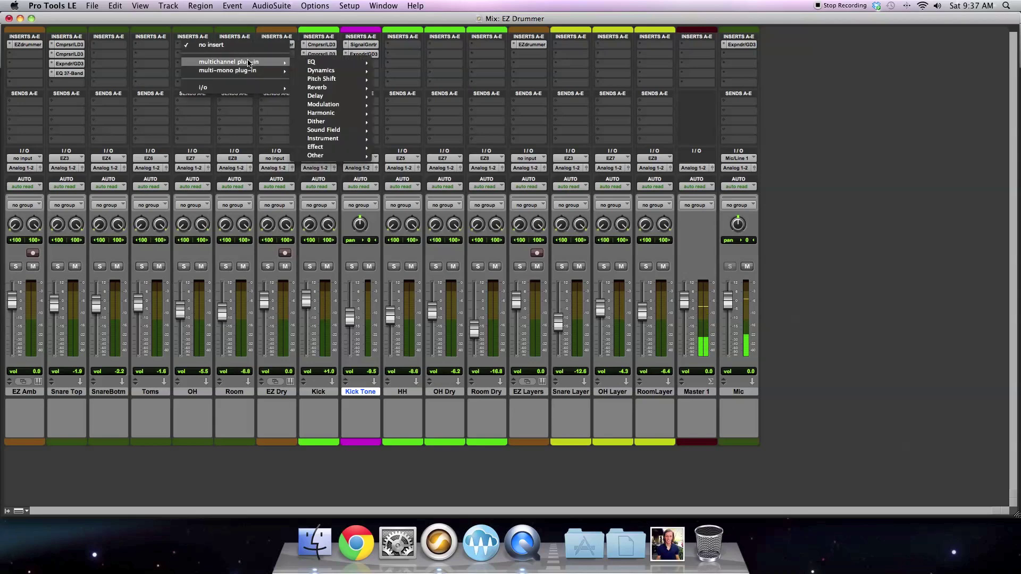
mouse_move(340, 71)
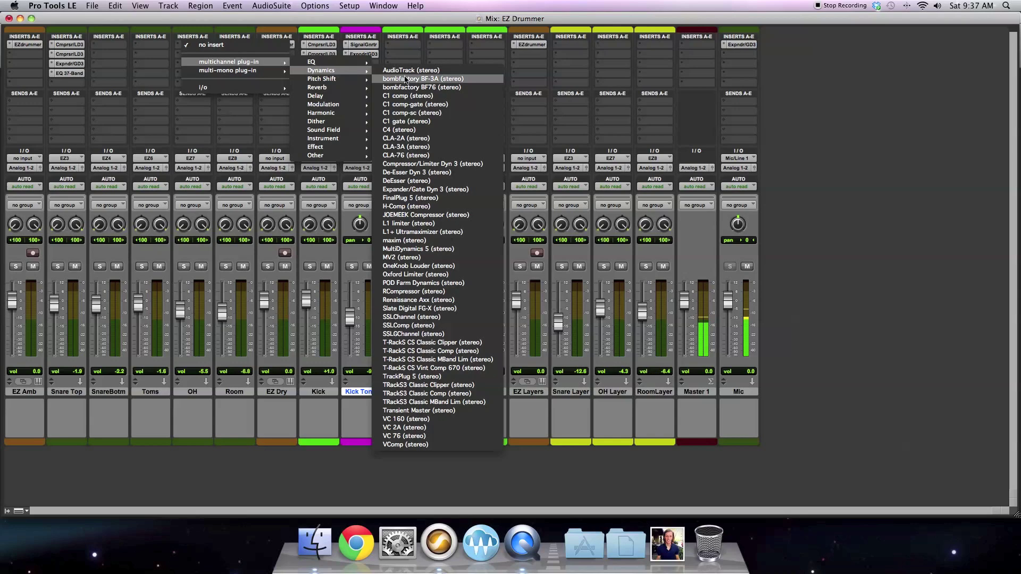
click(432, 165)
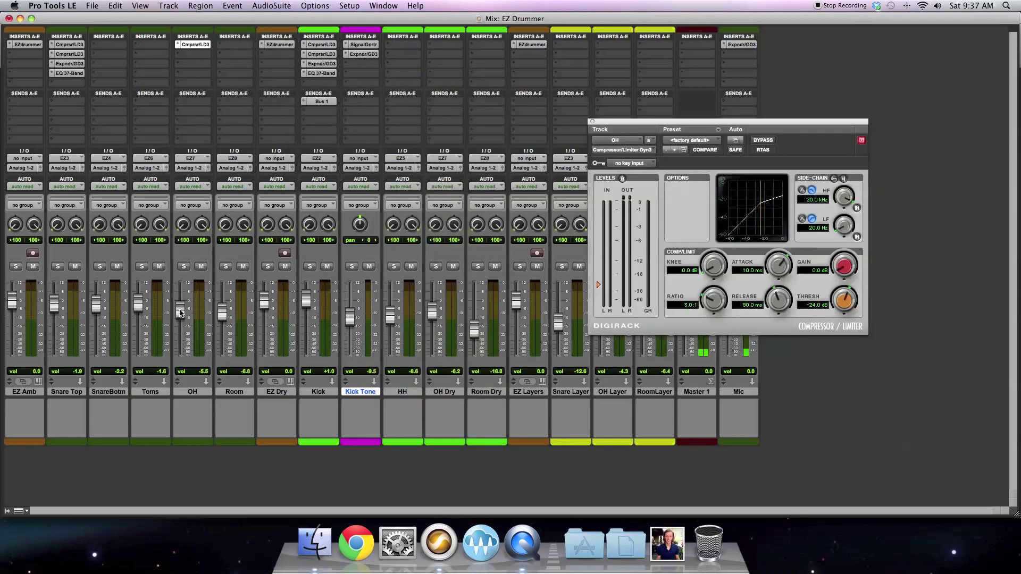
click(184, 267)
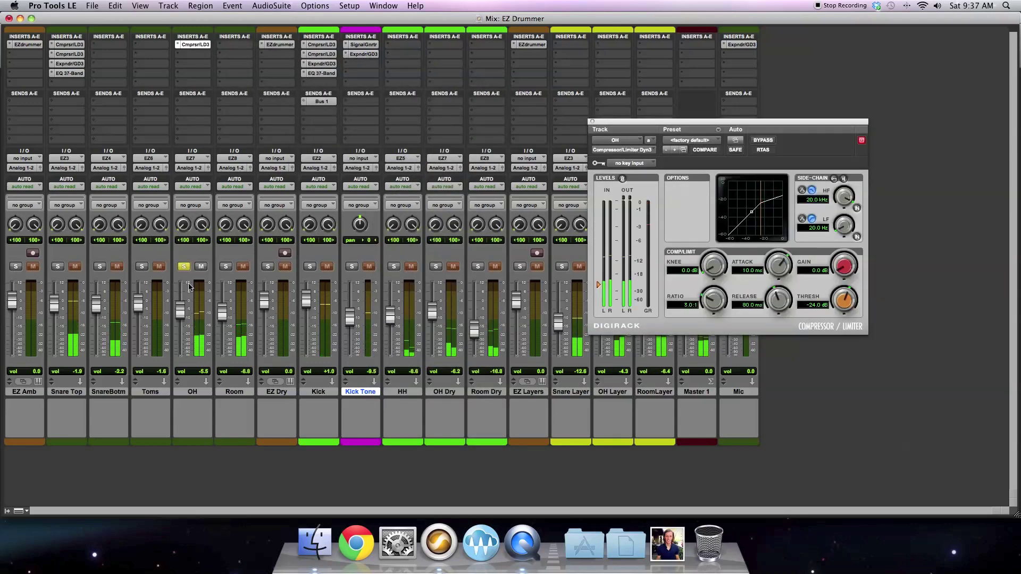
drag(181, 324, 181, 316)
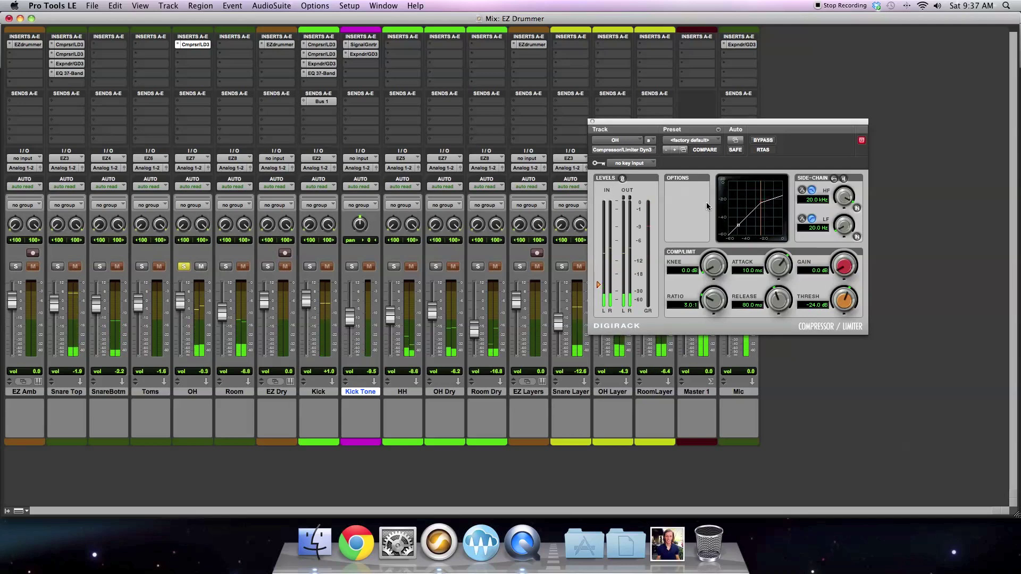
- Set the OH compressor to a -17.5 dB threshold, 3.8 ms attack and 7.0:1 ratio with a longer release
drag(598, 284, 599, 274)
drag(778, 266, 777, 282)
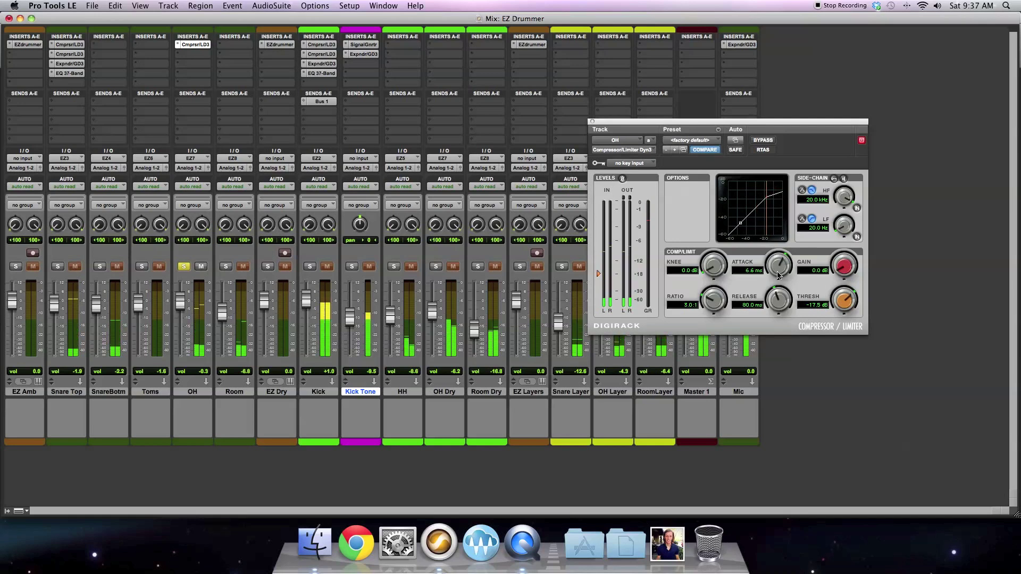
drag(777, 282, 776, 268)
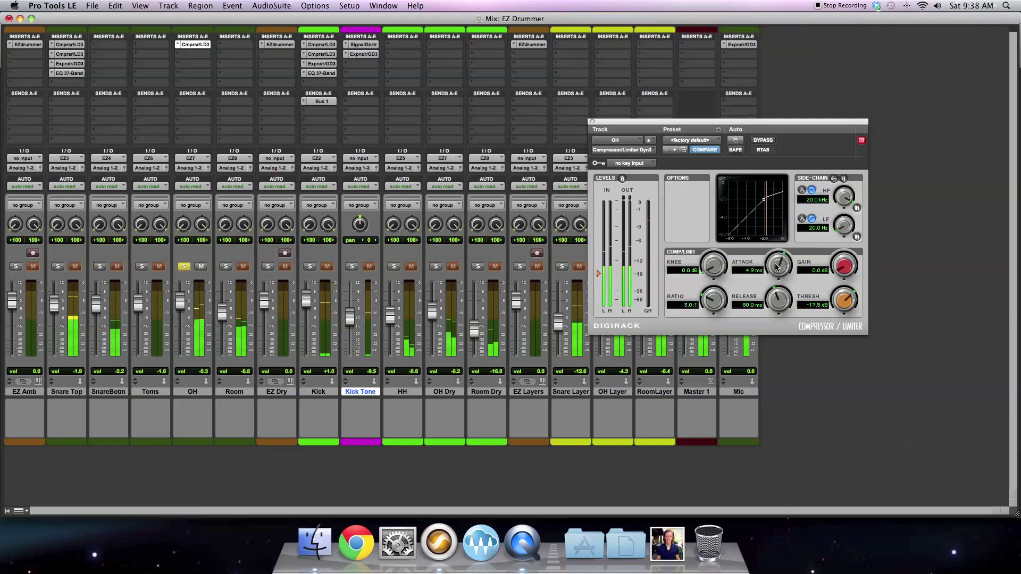
drag(782, 315, 781, 296)
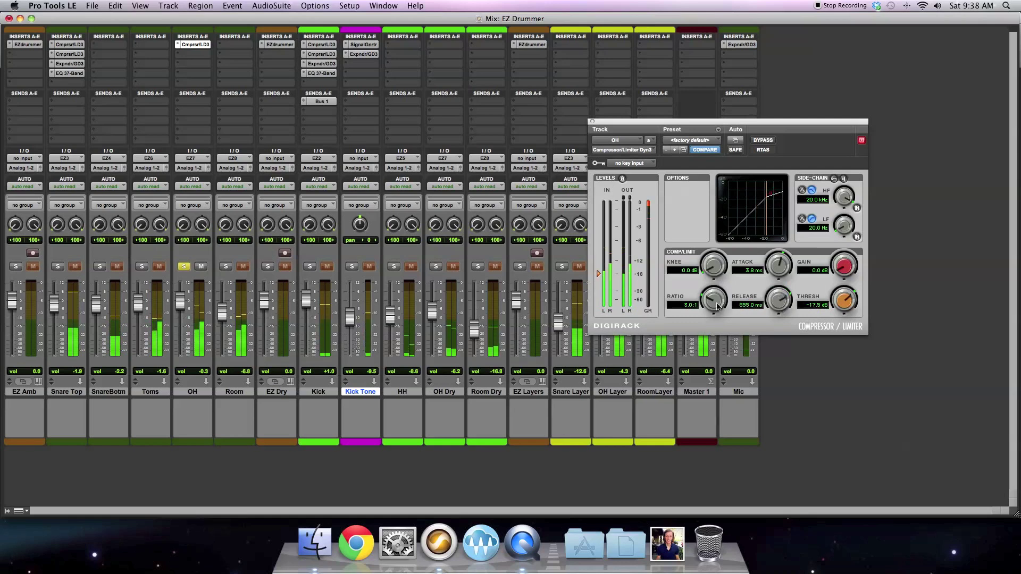
drag(711, 301, 709, 291)
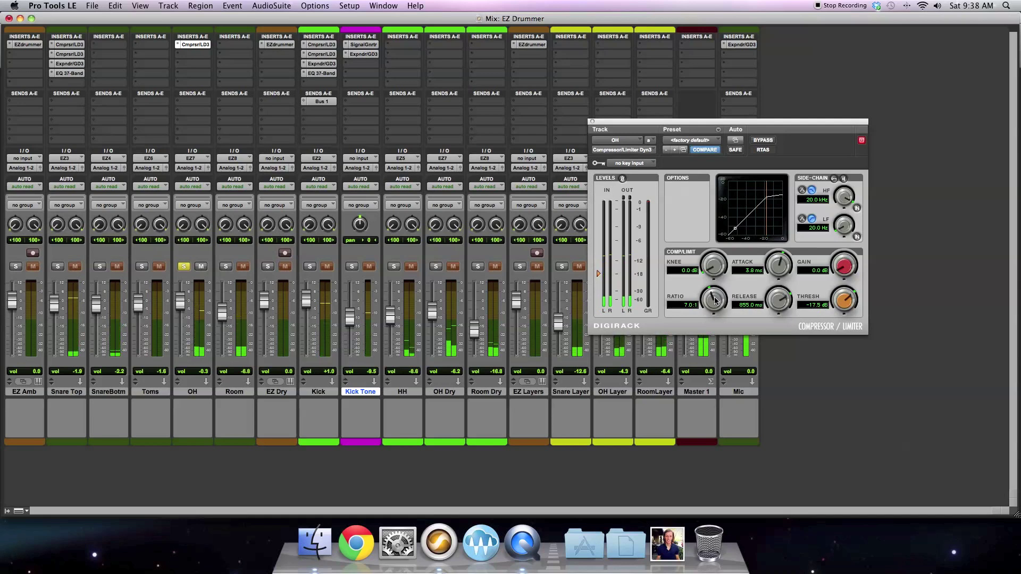
- Lower the OH compressor's threshold to -23.7 dB, add 6.6 dB of gain, and set the release to 518.3 ms
drag(599, 276, 599, 288)
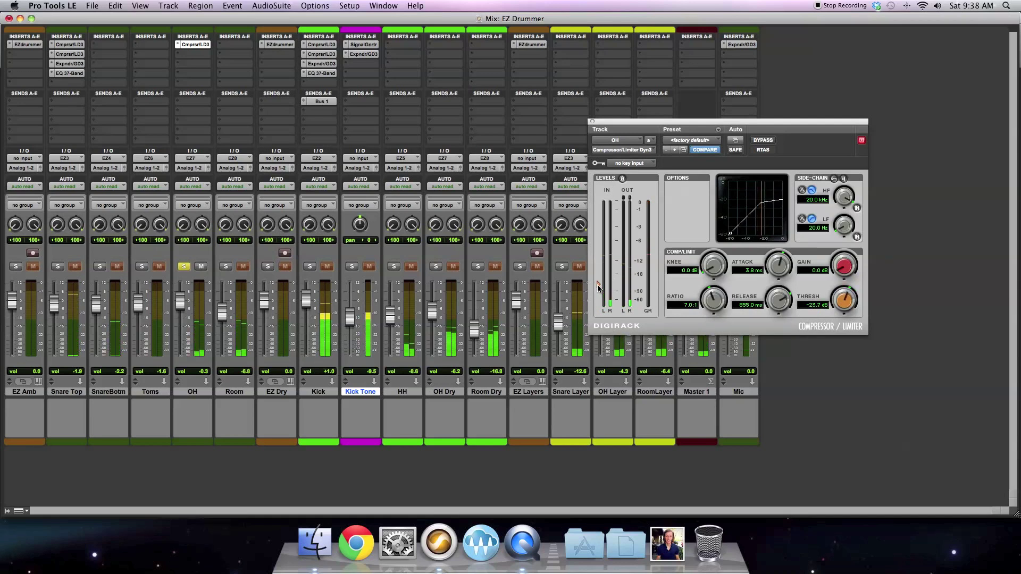
drag(847, 272, 847, 255)
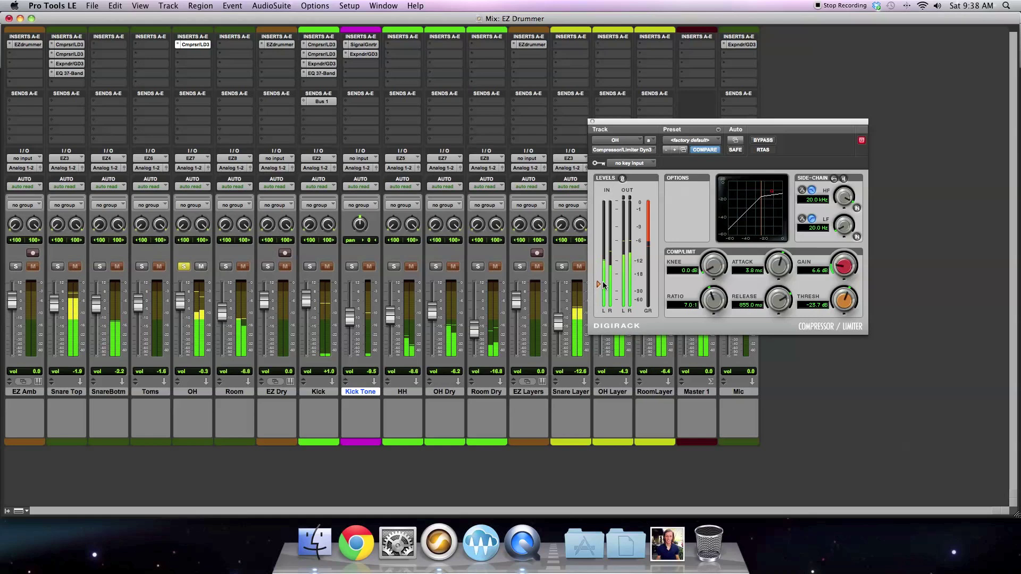
drag(772, 307, 778, 308)
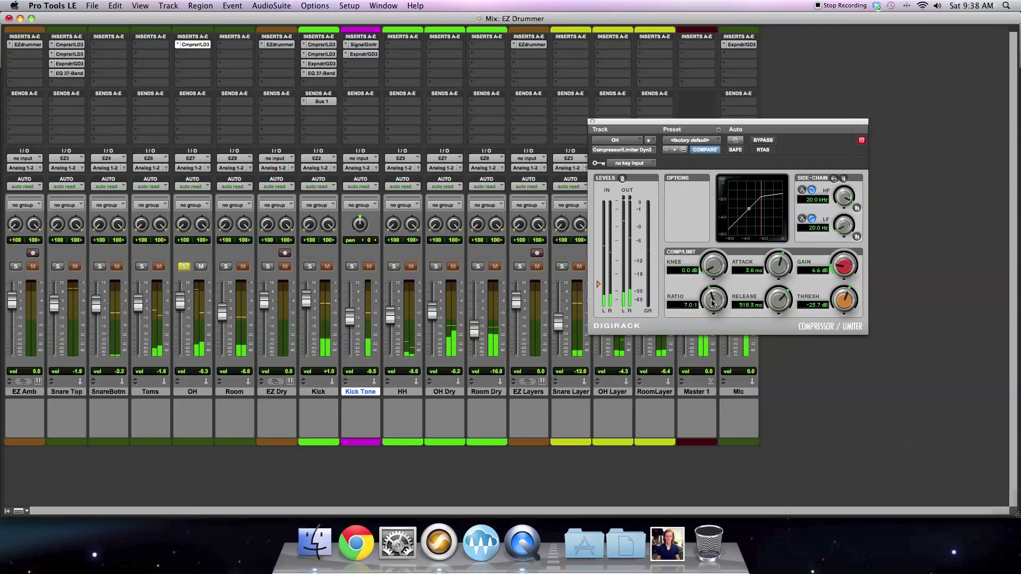
- Set the OH compressor's ratio to 7.9:1 and gain to 4.8 dB, clear OH's solo, and compare the sound with the compressor bypassed
drag(700, 291, 718, 367)
mouse_move(715, 311)
mouse_down()
mouse_move(712, 259)
mouse_move(713, 299)
mouse_up()
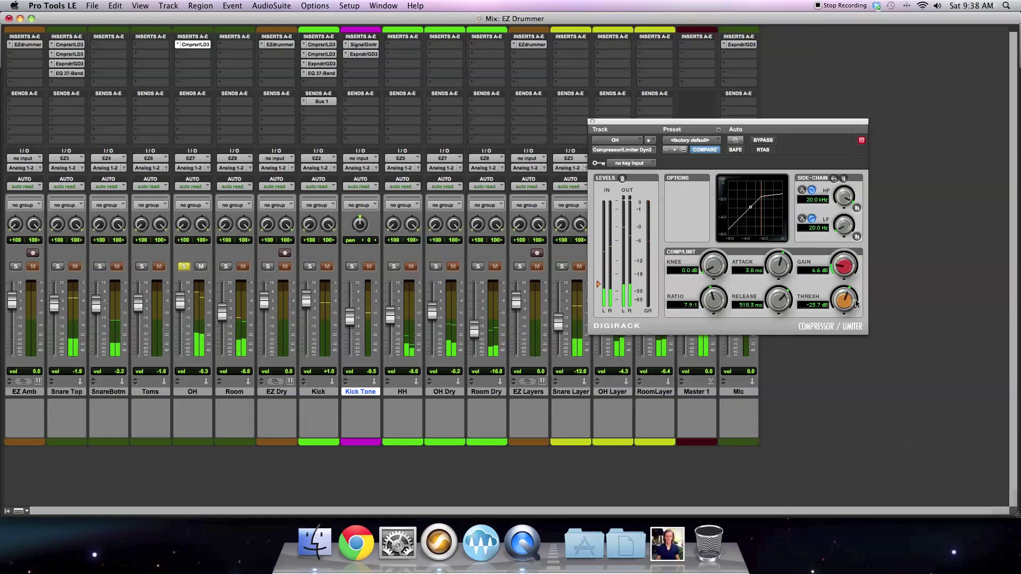
drag(846, 267, 847, 274)
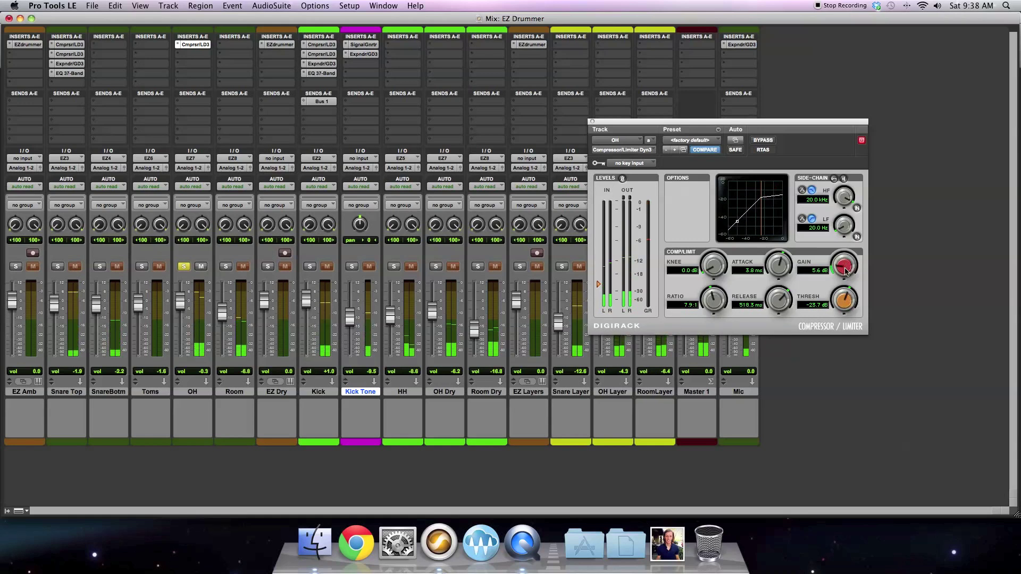
click(184, 267)
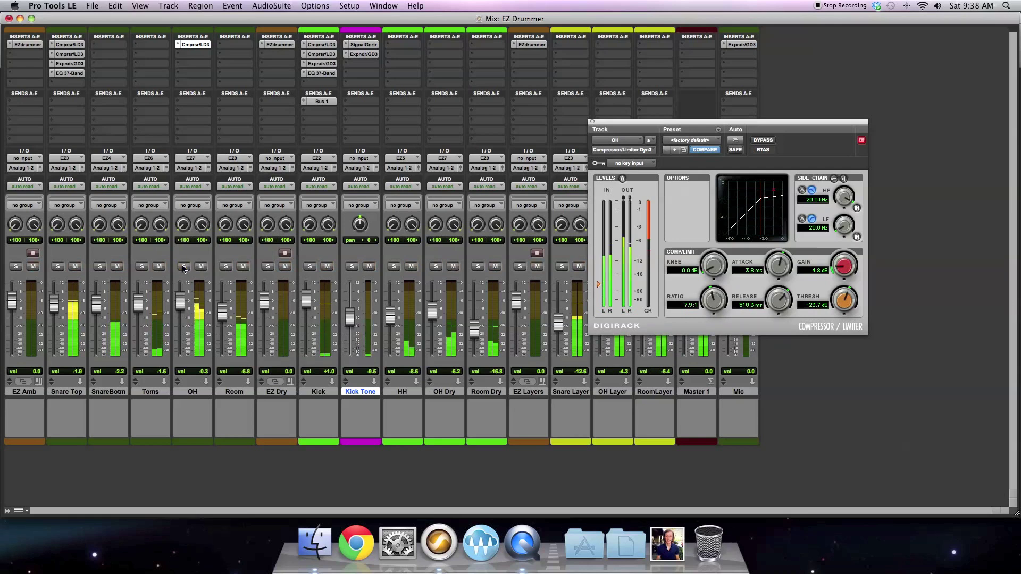
super+click(202, 45)
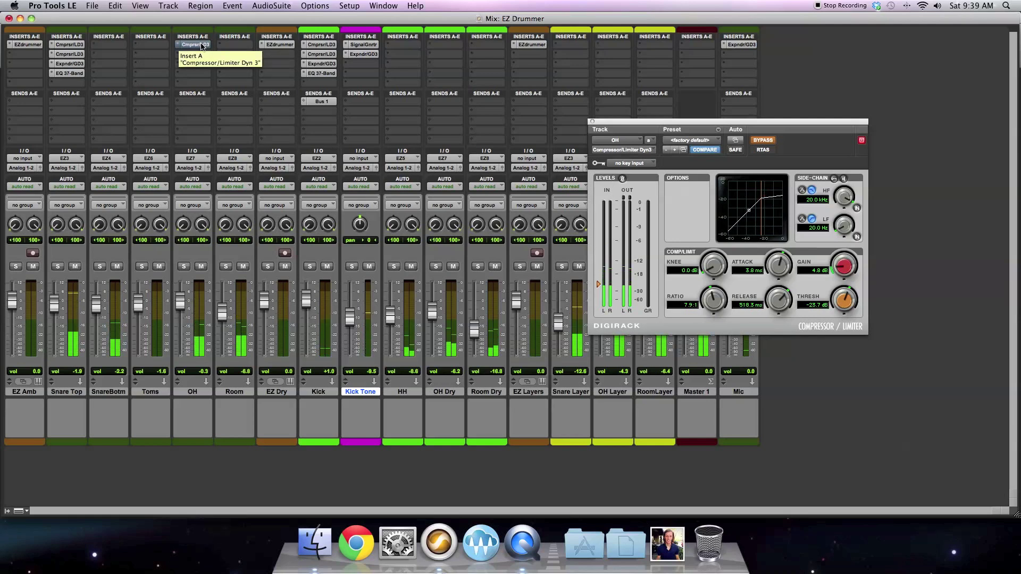
super+click(202, 45)
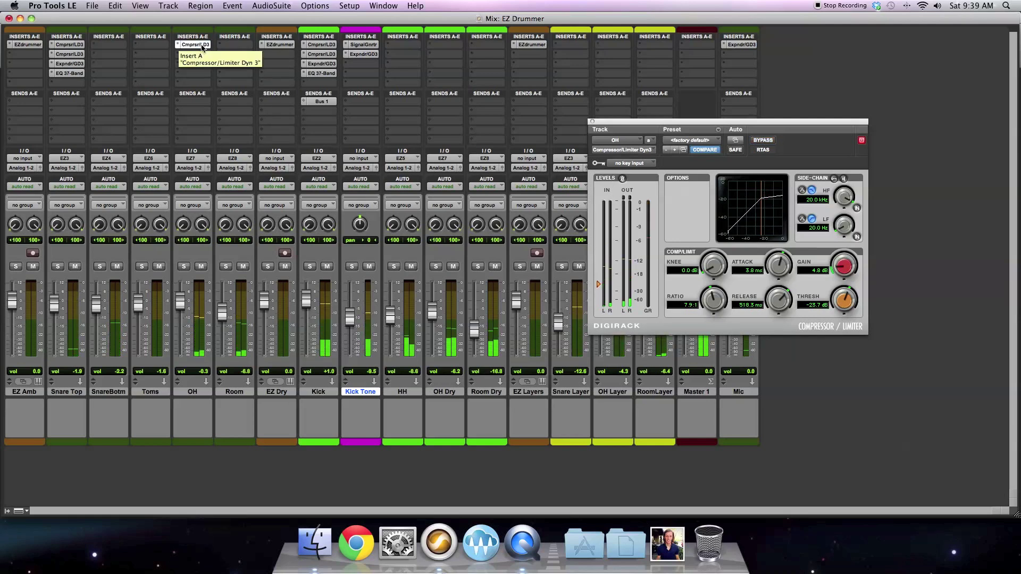
- Copy the OH compressor to Room's first insert slot, solo Room with its fader at -1.0 dB, and open the copied compressor
drag(205, 46, 237, 45)
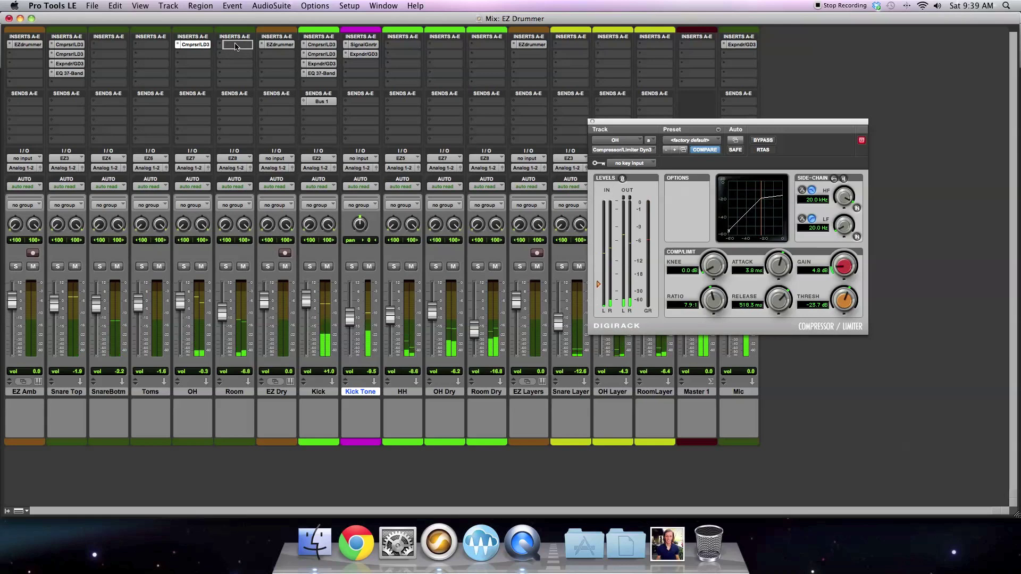
click(225, 266)
drag(223, 314, 223, 303)
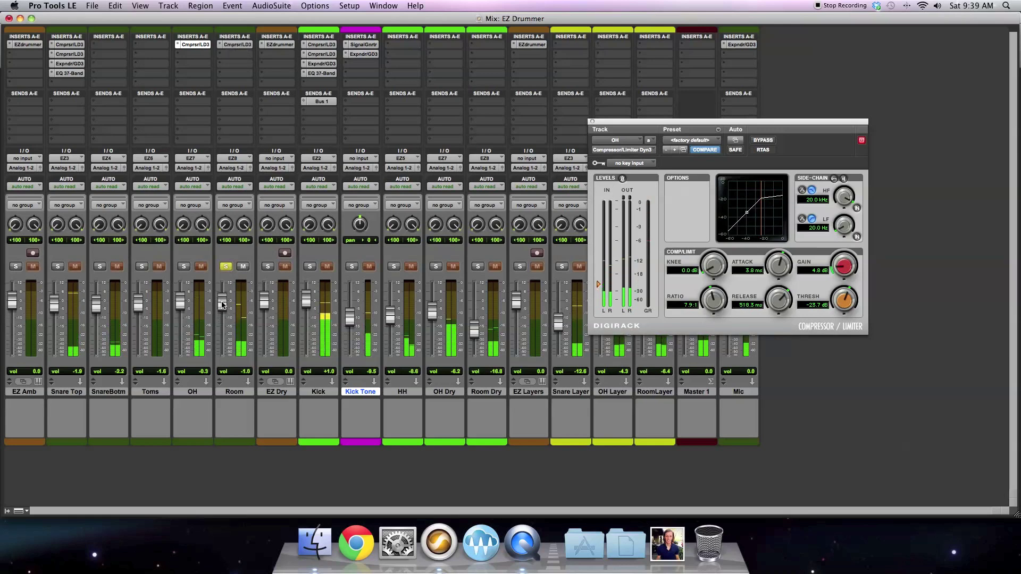
click(238, 44)
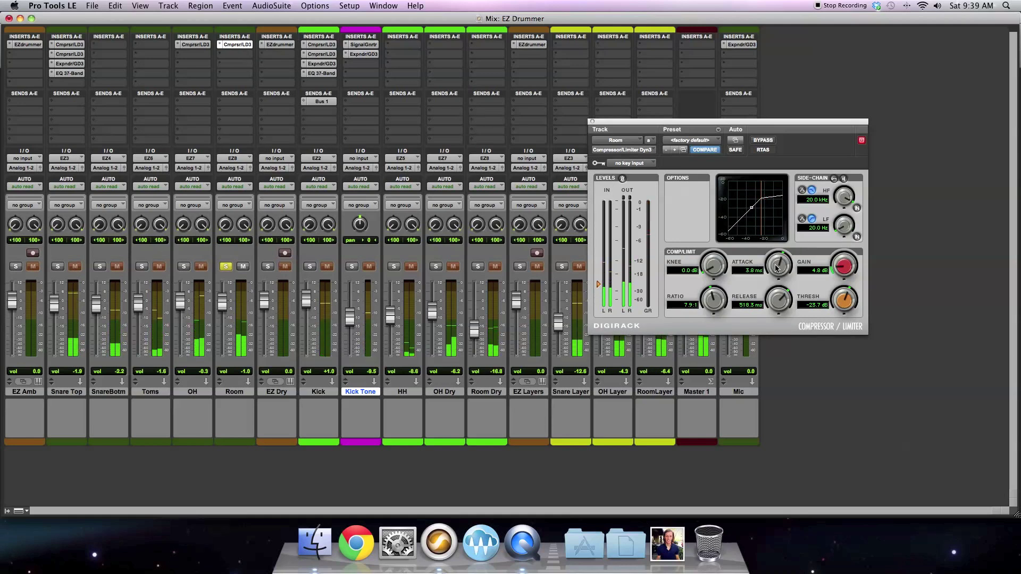
- Set the Room compressor to a 2.6 ms attack, -20.7 dB threshold and 8.5:1 ratio
drag(777, 269, 774, 303)
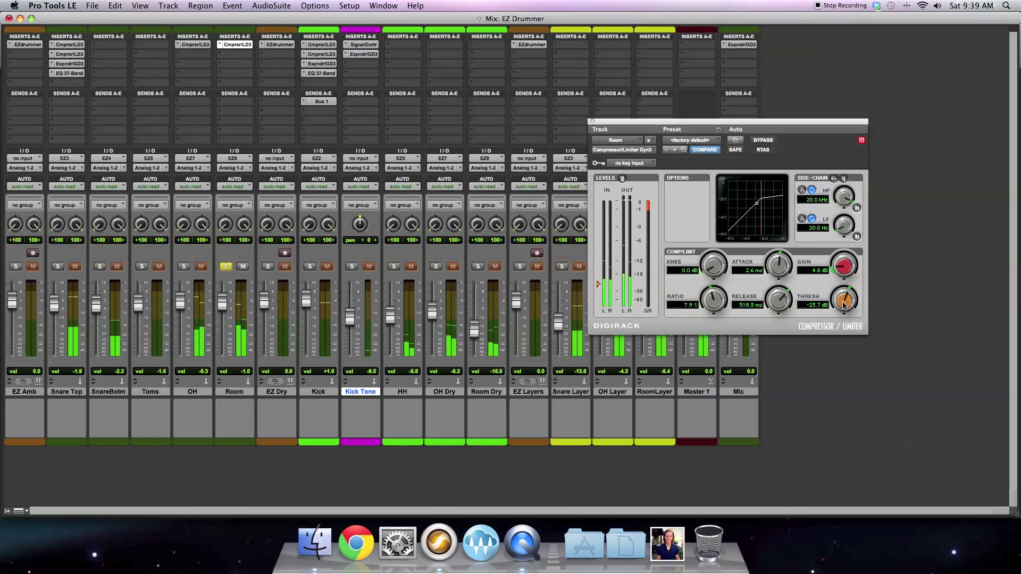
mouse_move(843, 305)
mouse_down()
mouse_move(842, 316)
mouse_move(845, 303)
mouse_up()
drag(846, 296, 846, 304)
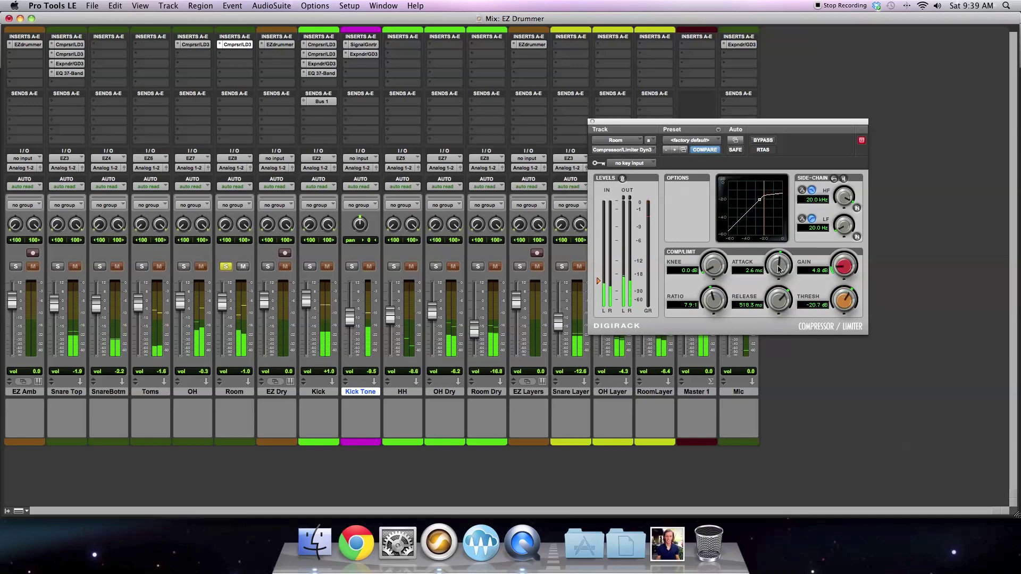
drag(713, 300, 713, 295)
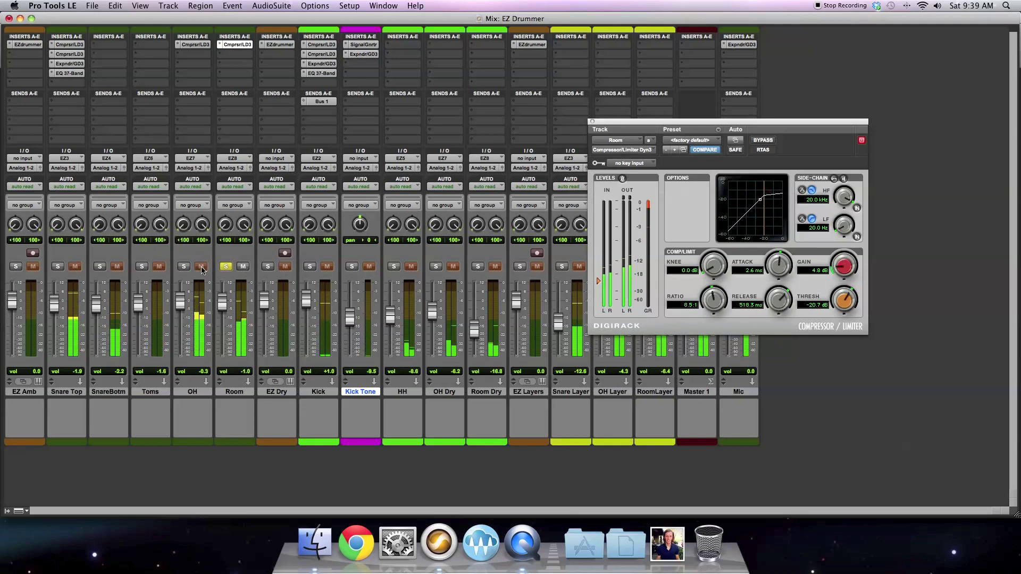
- Clear Room's solo, lower the faders to -4.0 dB for Room, +0.3 dB for Kick and -1.0 dB for OH, and close the compressor
click(226, 266)
drag(222, 301, 223, 306)
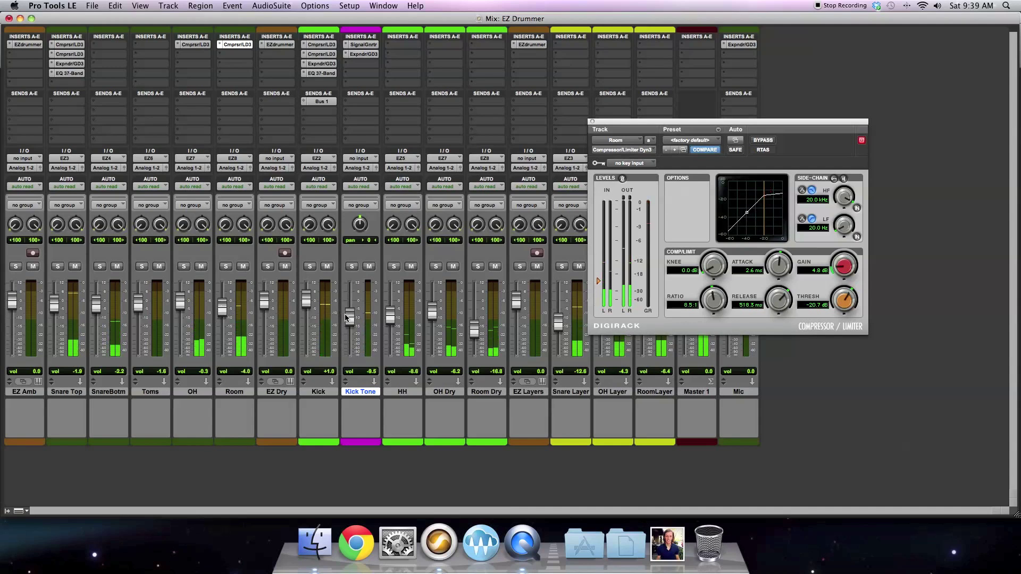
drag(307, 301, 309, 304)
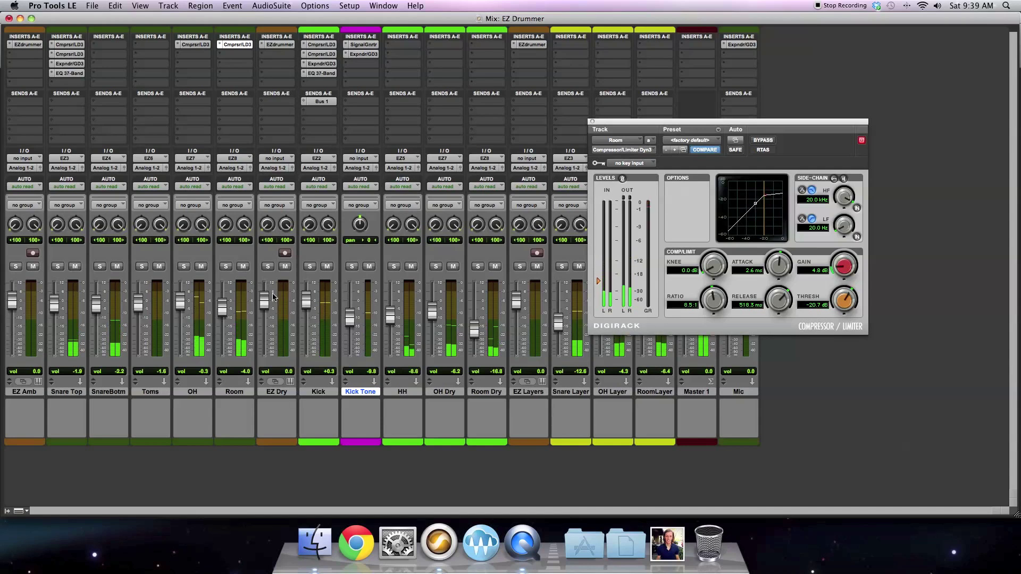
drag(181, 302, 182, 305)
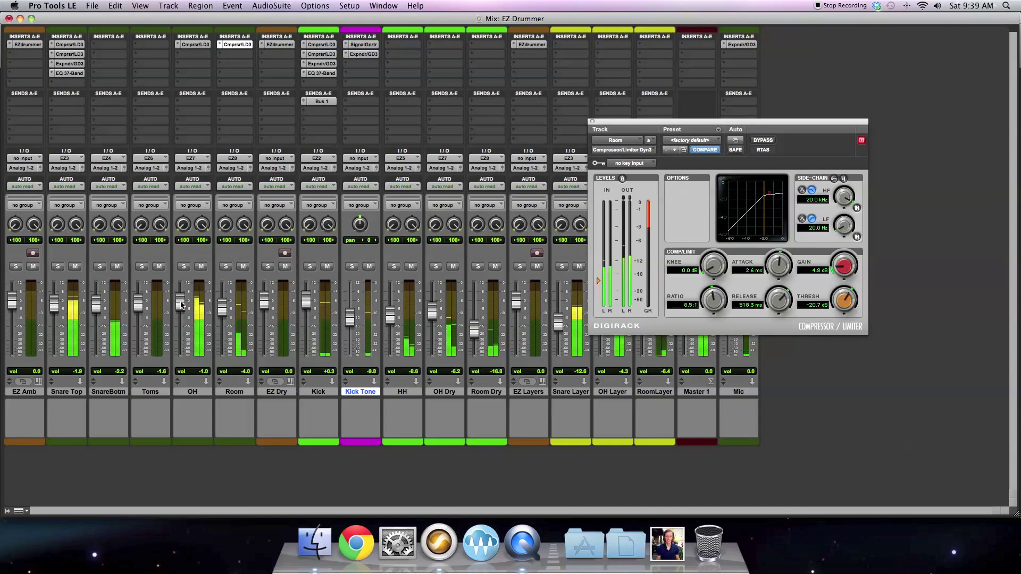
click(592, 122)
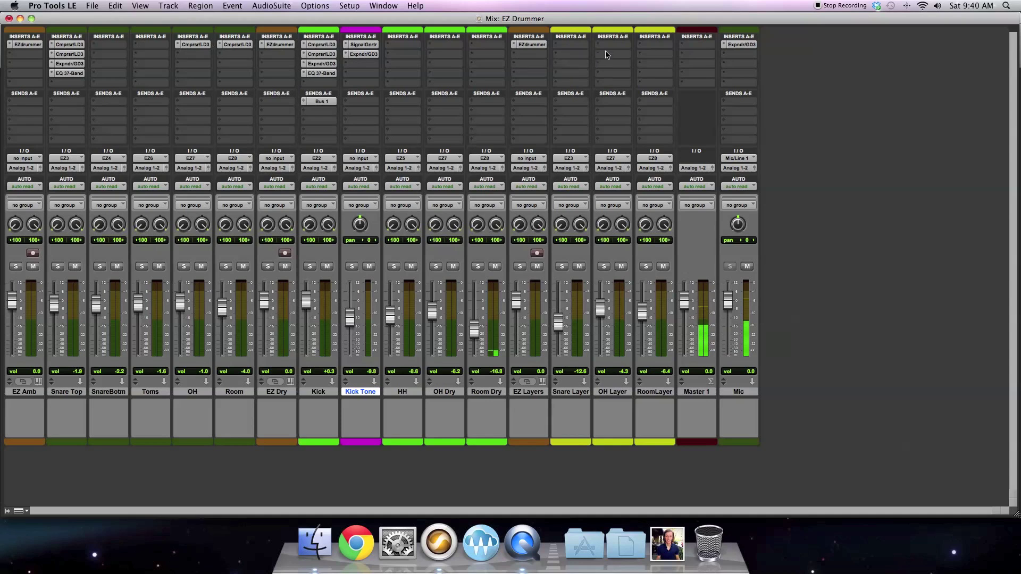
- Copy the OH and Room compressors to OH Layer and RoomLayer, and lower those faders to -7.4 dB and -9.2 dB
drag(616, 47, 616, 47)
drag(247, 49, 664, 48)
click(616, 45)
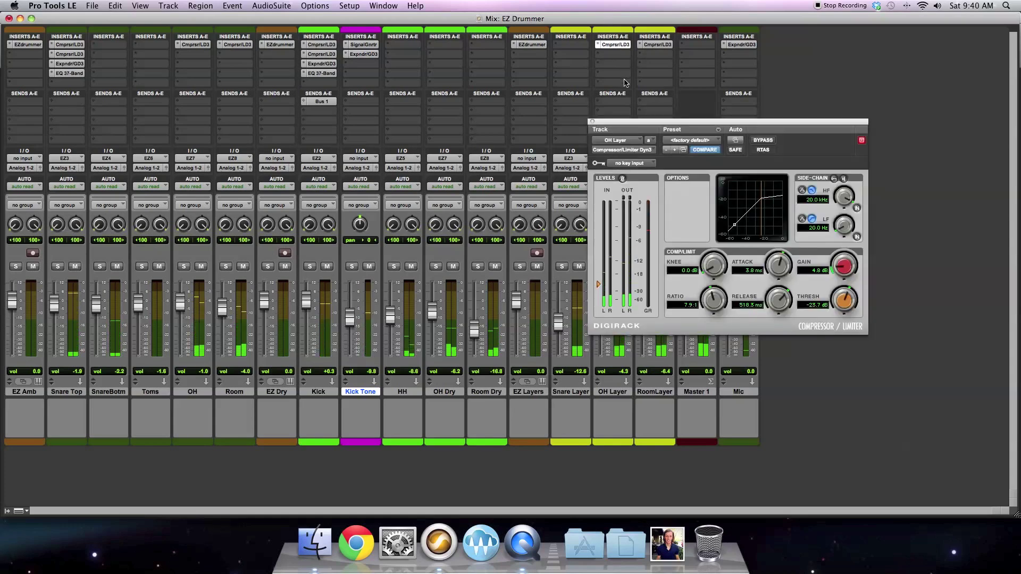
click(592, 121)
drag(600, 307, 600, 312)
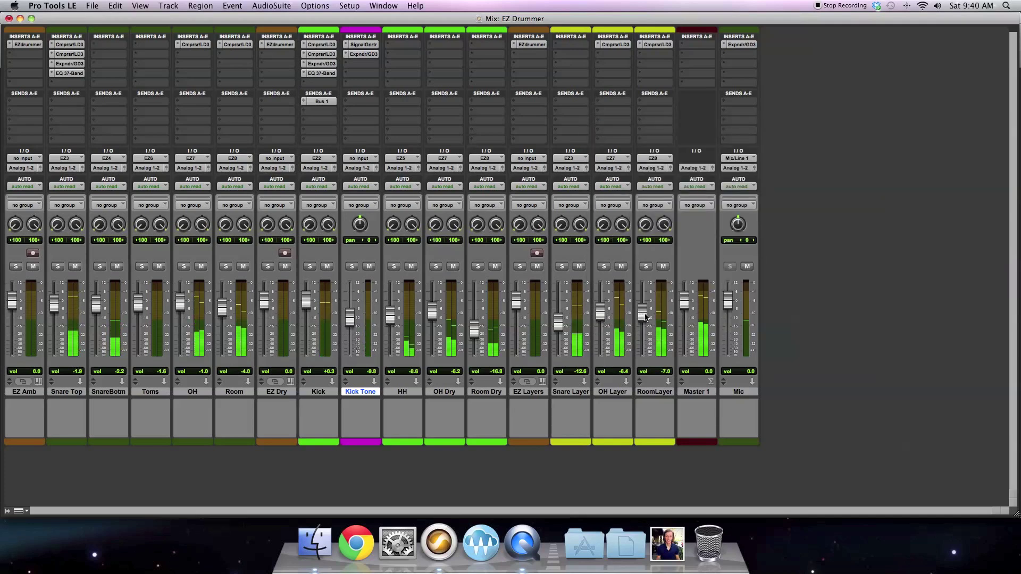
drag(643, 316, 602, 319)
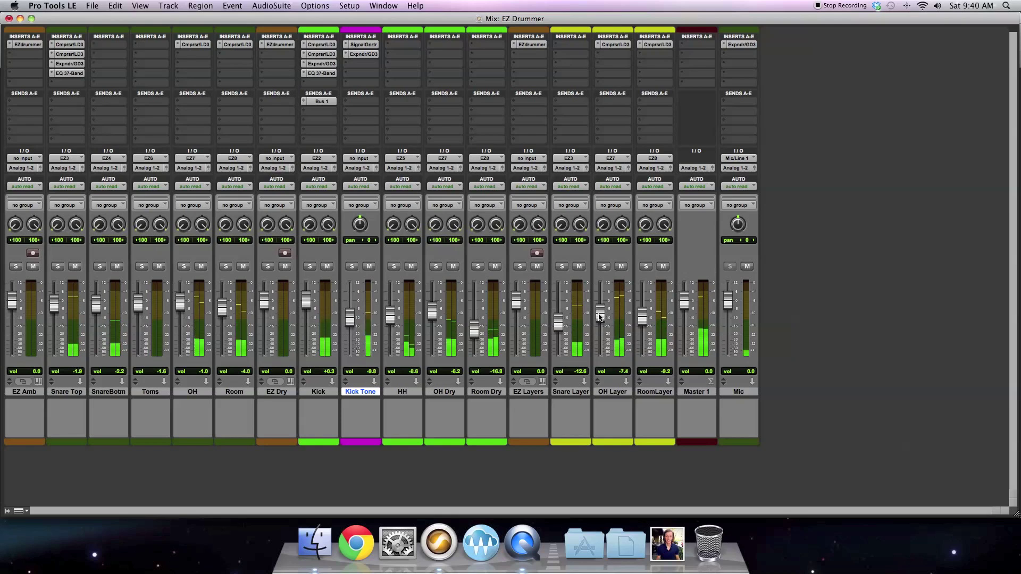
- Create three new stereo Aux Input tracks directly after the RoomLayer track
click(658, 391)
right_click(659, 391)
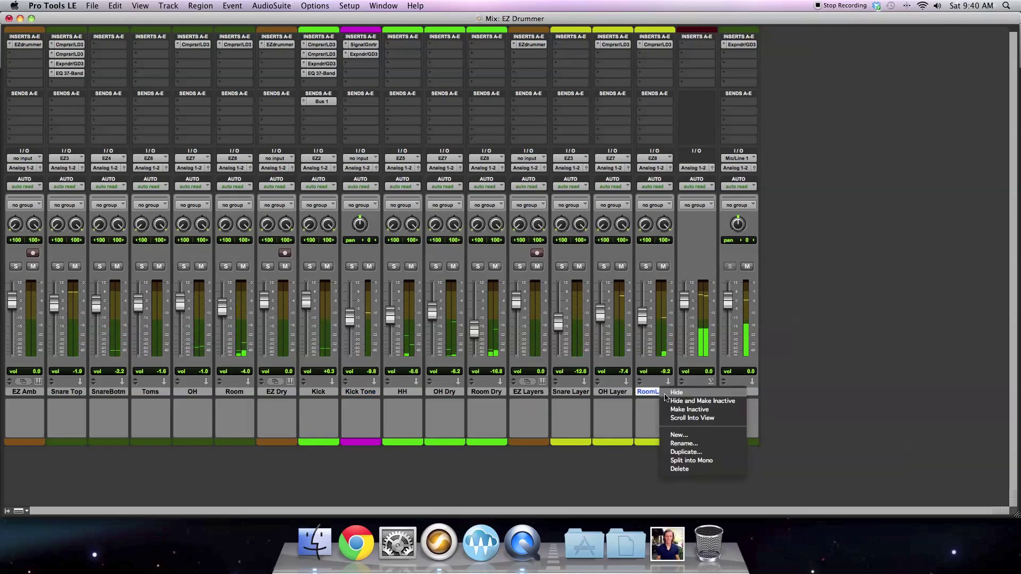
click(709, 436)
click(450, 187)
click(449, 194)
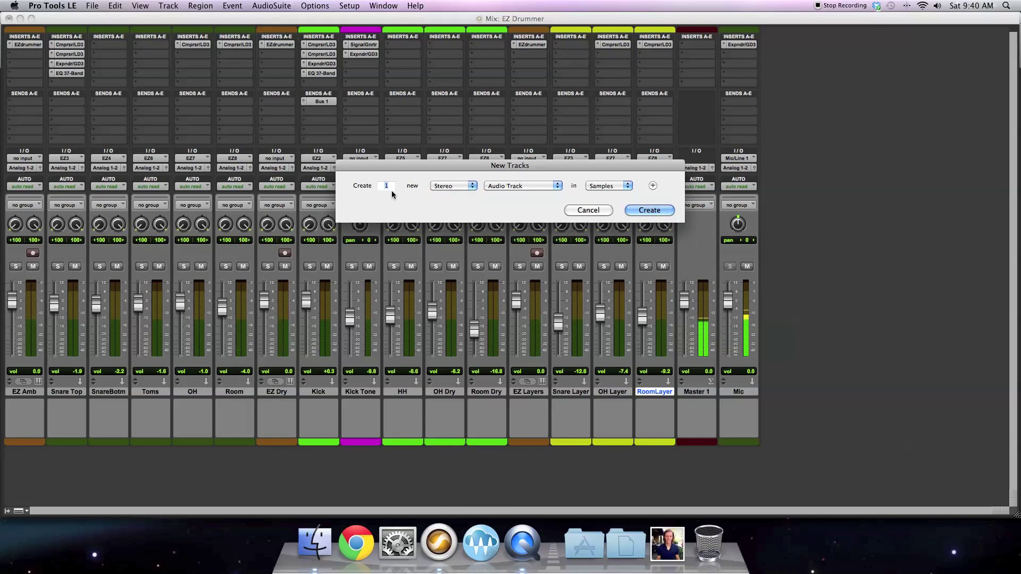
text(3)
click(510, 185)
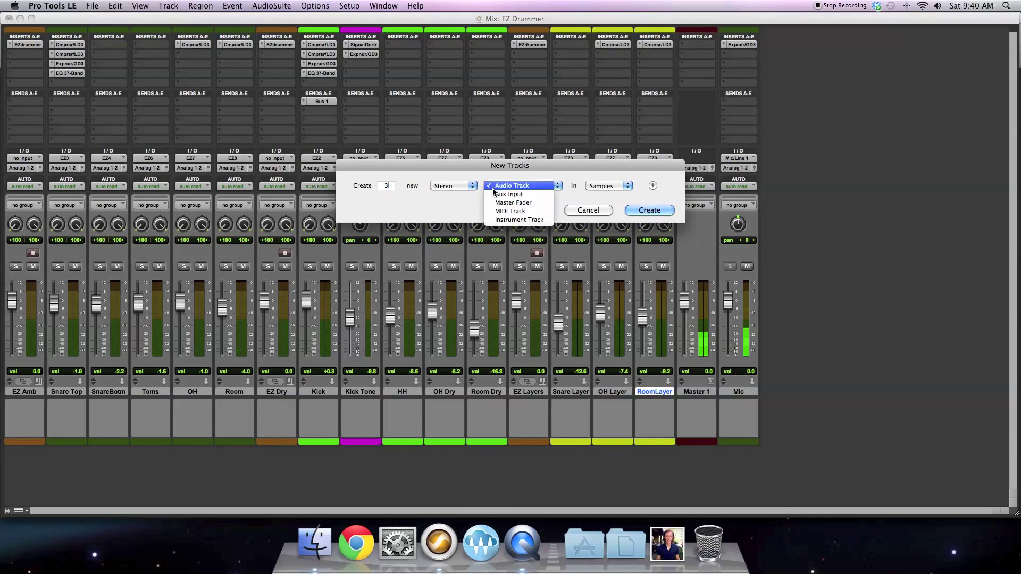
click(508, 196)
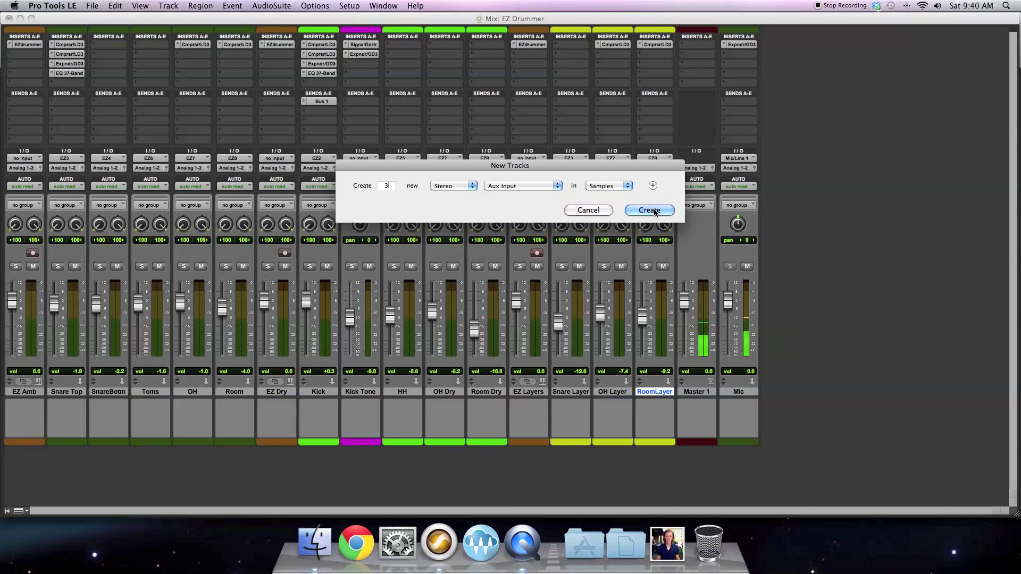
click(651, 210)
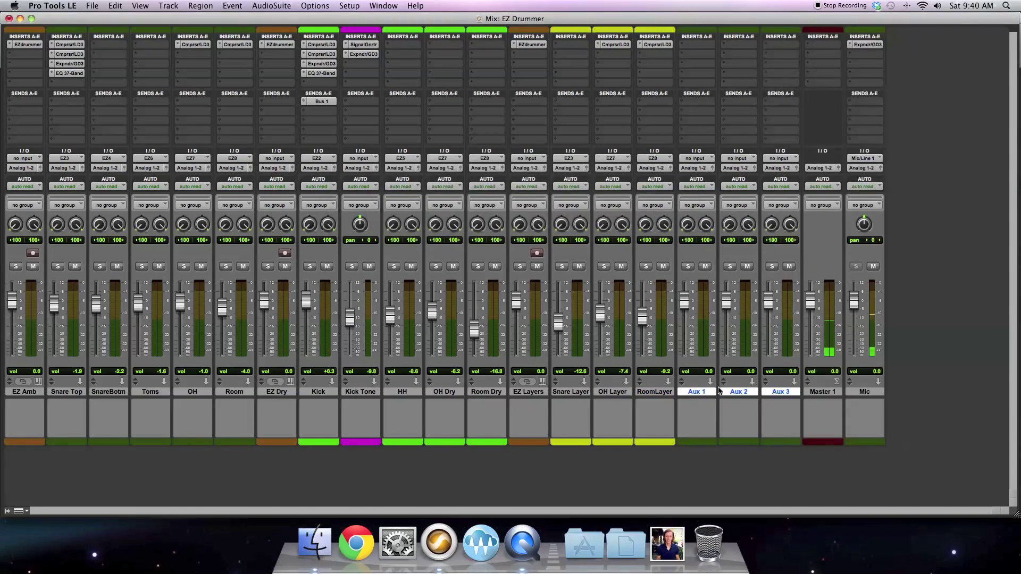
- Rename the three new aux tracks Clean, Comp and Bus, in that order
double_click(709, 394)
text(Clean)
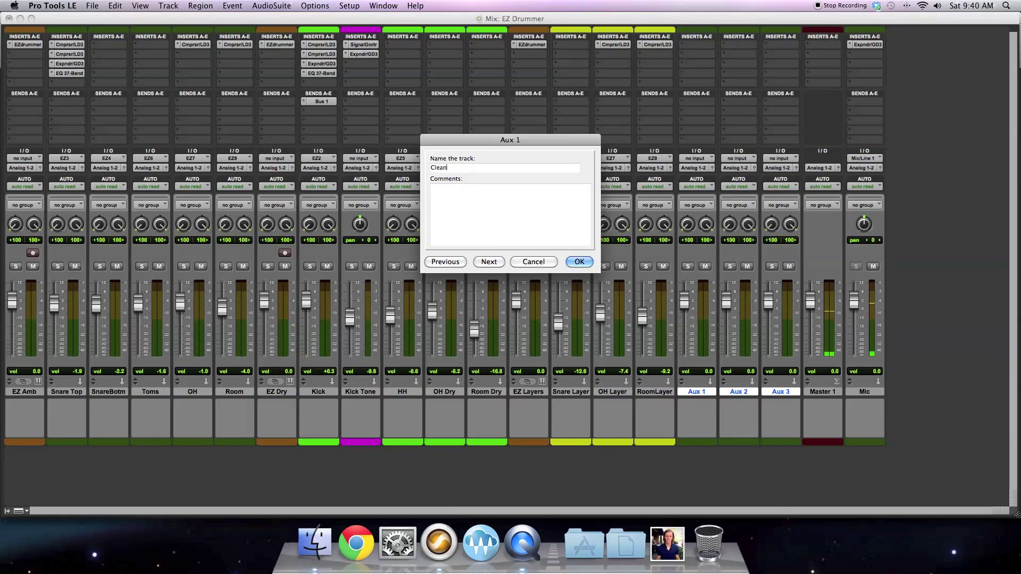
key(super+Right)
text(Comp)
key(super+Right)
text(Bus)
key(Return)
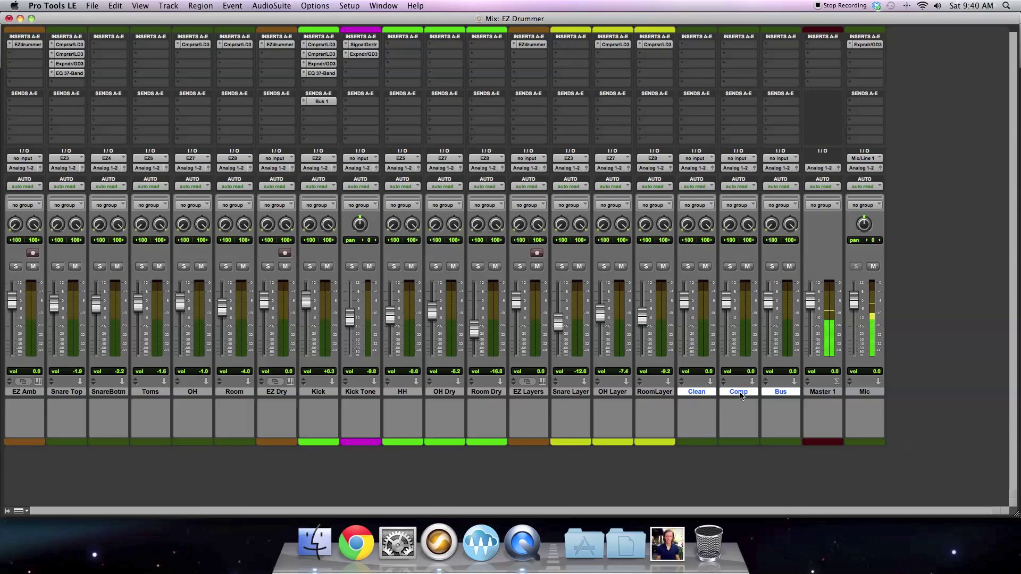
- Select all tracks from EZ Amb through RoomLayer and route their outputs to stereo Bus 3-4
click(663, 396)
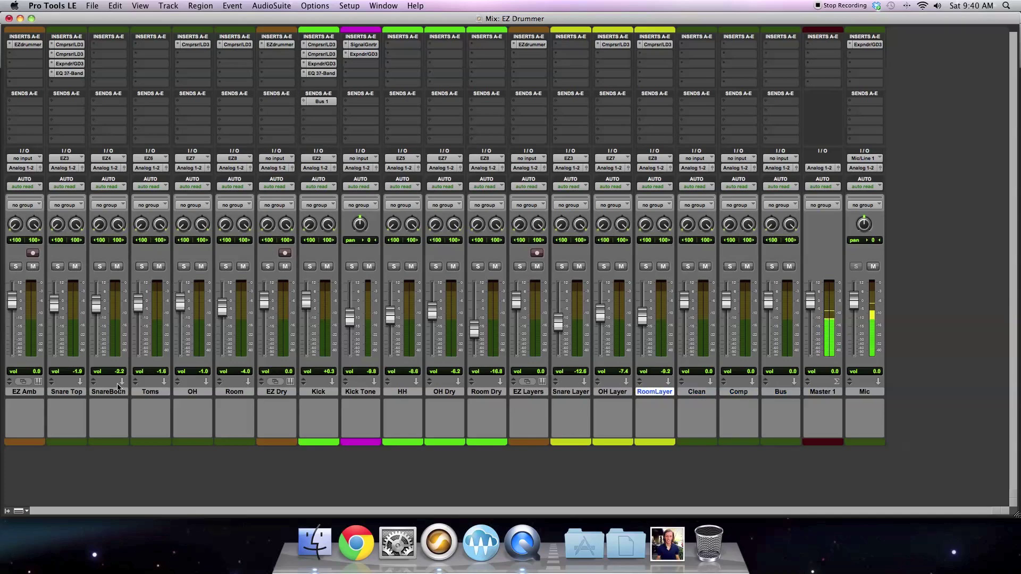
shift+click(577, 392)
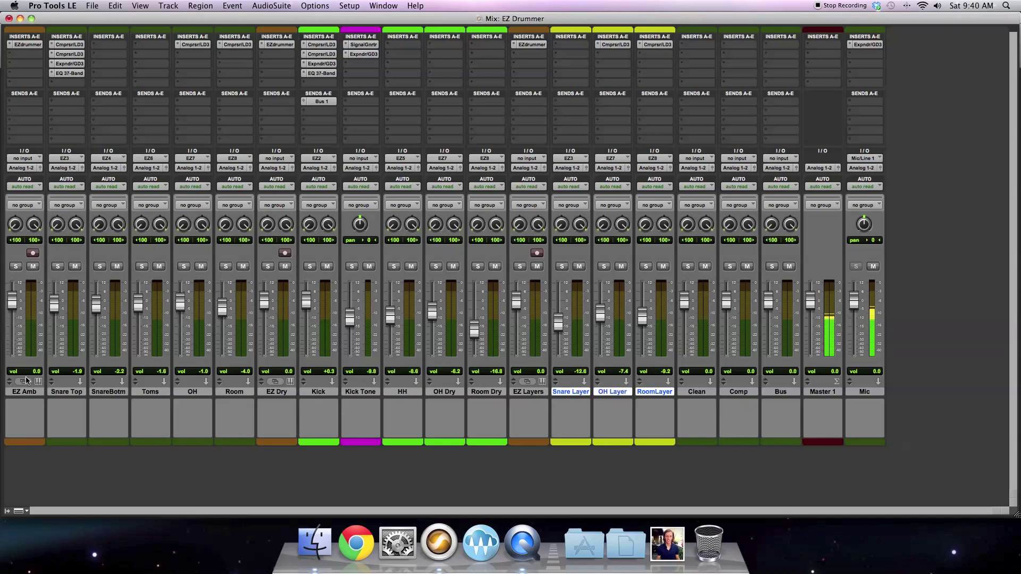
shift+click(32, 392)
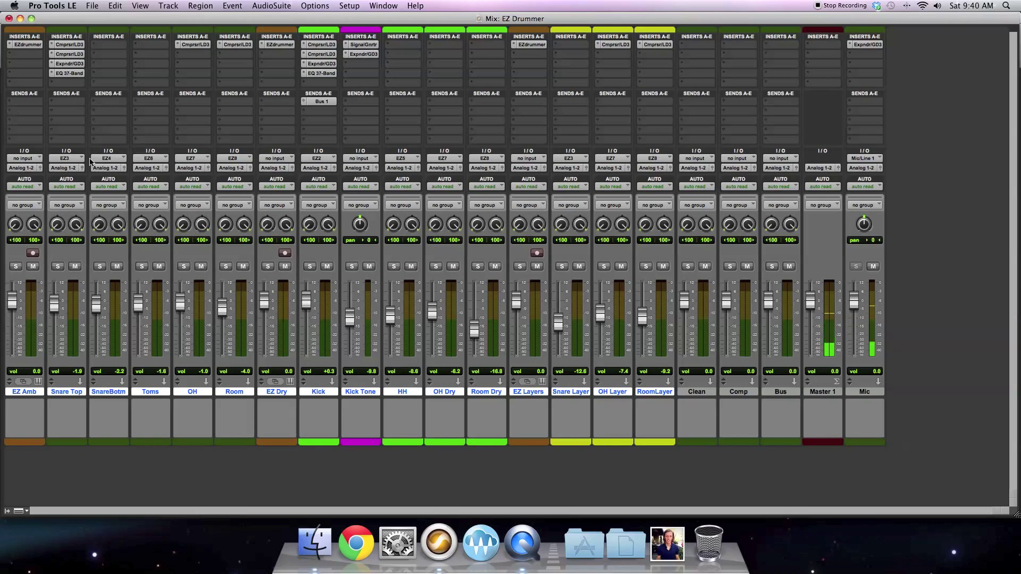
click(108, 170)
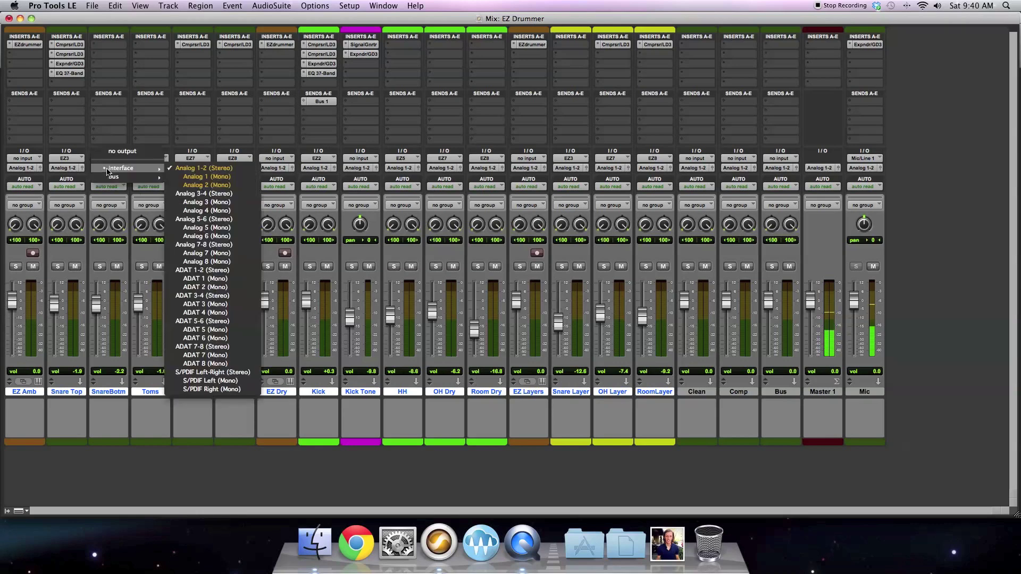
mouse_move(113, 178)
alt+shift+click(199, 134)
- Set the Clean aux track's input to Bus 3-4 and rename that bus Clean
click(696, 159)
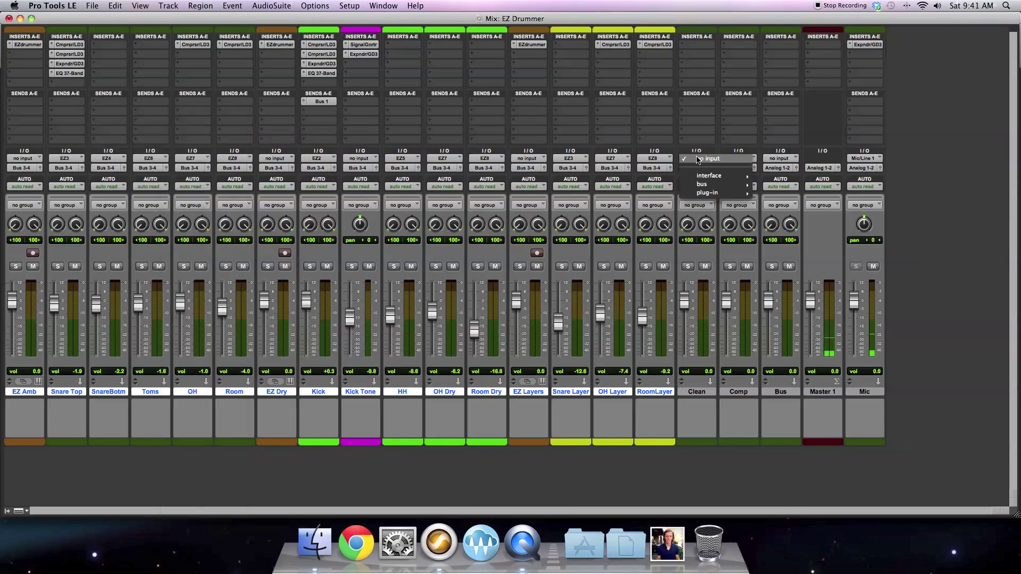
mouse_move(713, 184)
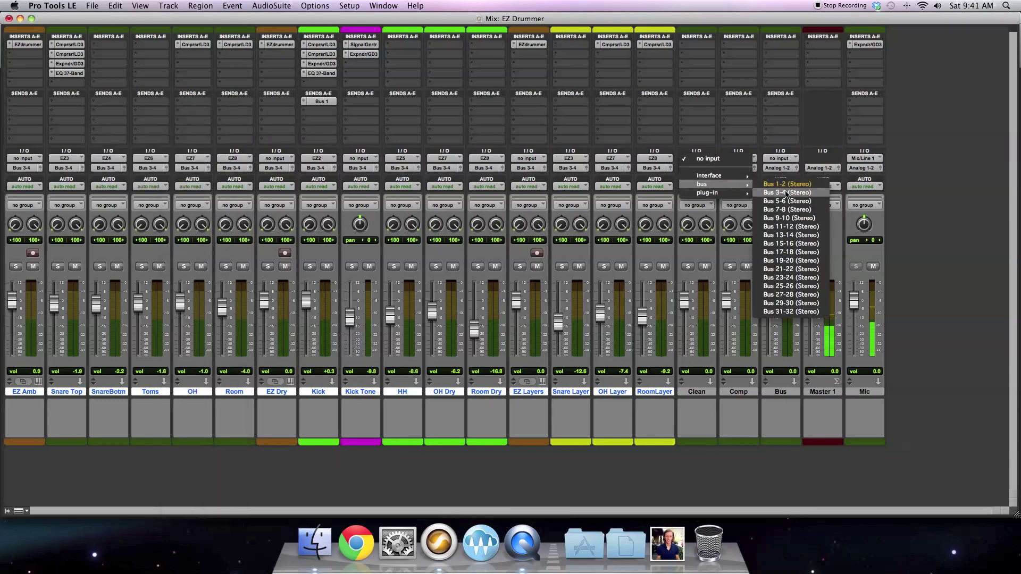
click(788, 193)
right_click(701, 159)
click(723, 175)
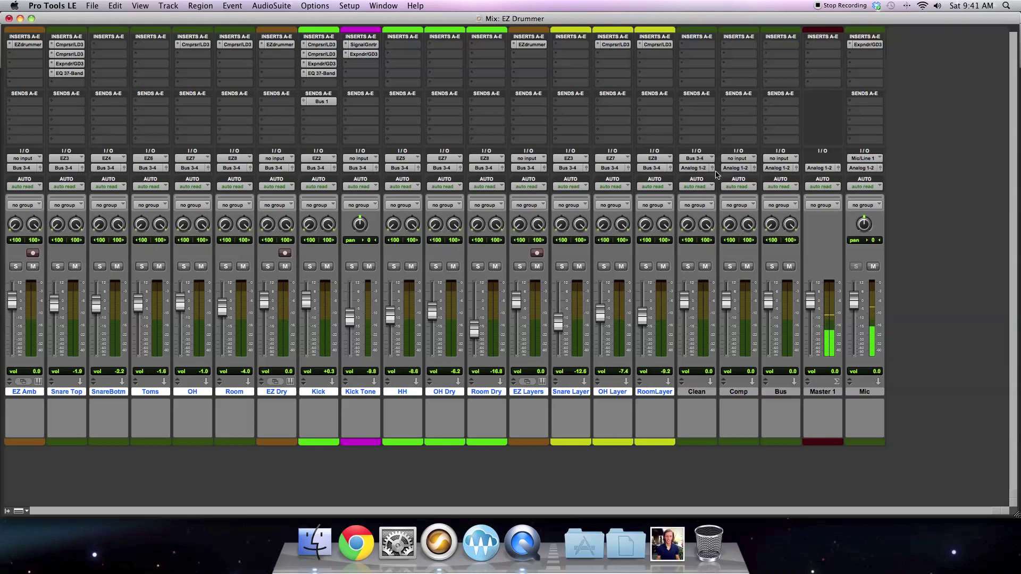
text(Clean)
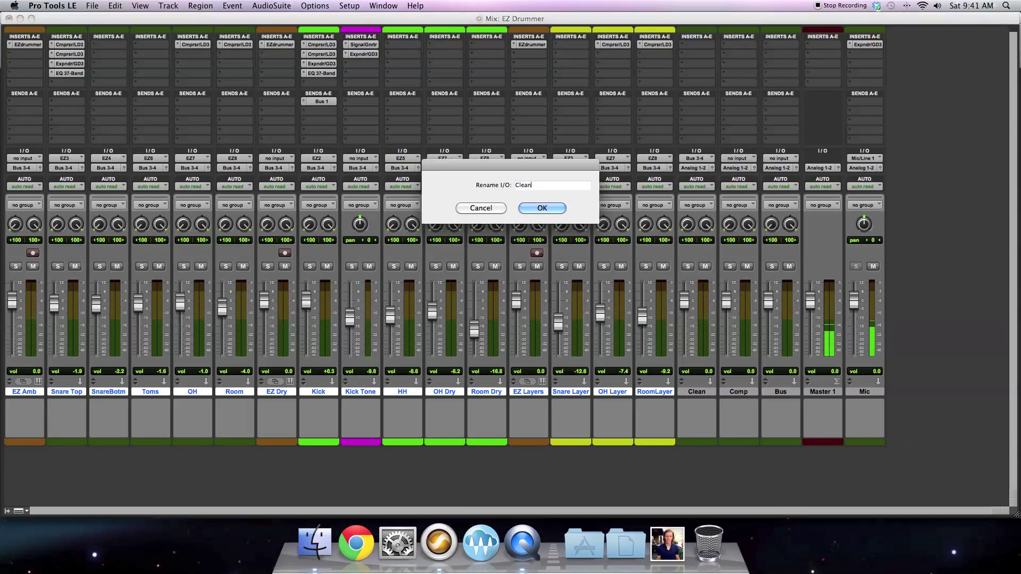
key(Return)
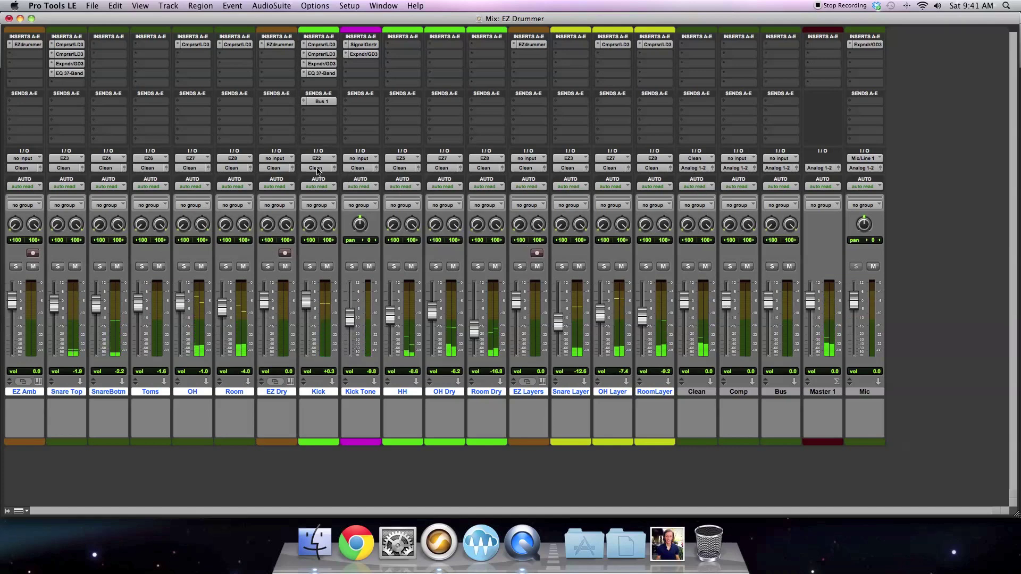
- Set the Comp aux track's input to Bus 5-6 and rename that bus Comp
click(741, 392)
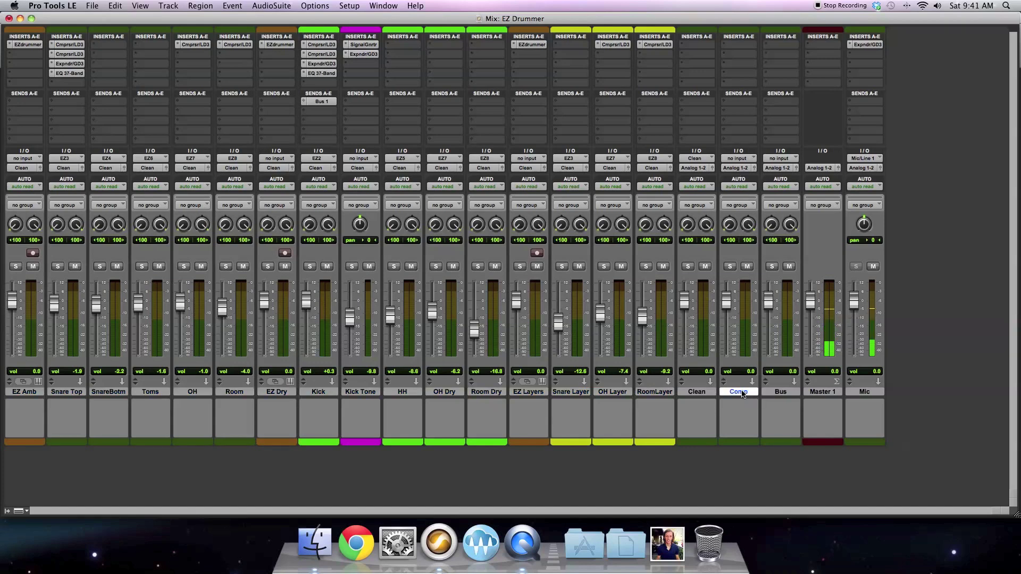
mouse_move(726, 307)
mouse_down()
mouse_move(727, 399)
mouse_move(728, 308)
mouse_up()
click(737, 158)
mouse_move(779, 184)
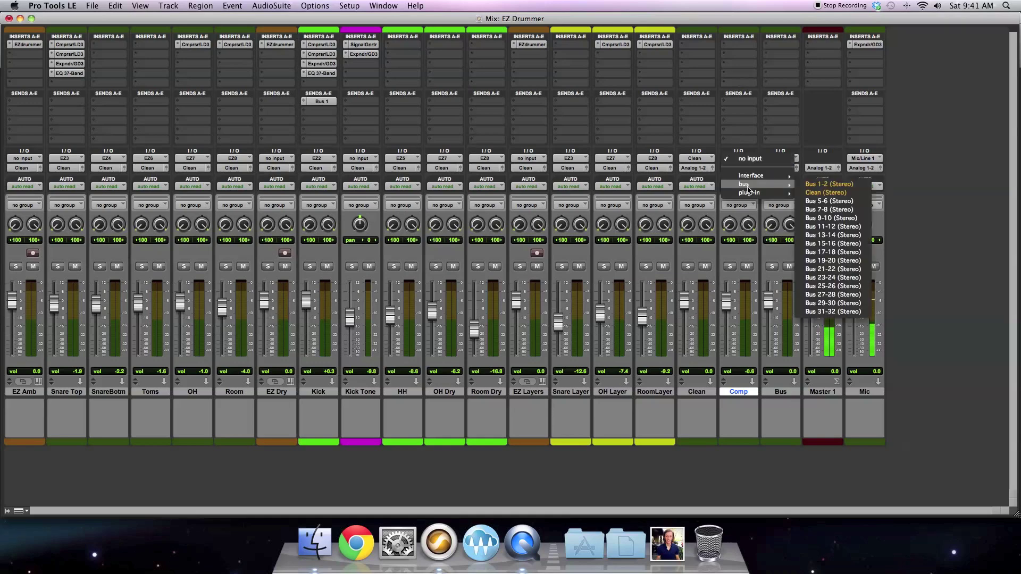
click(833, 202)
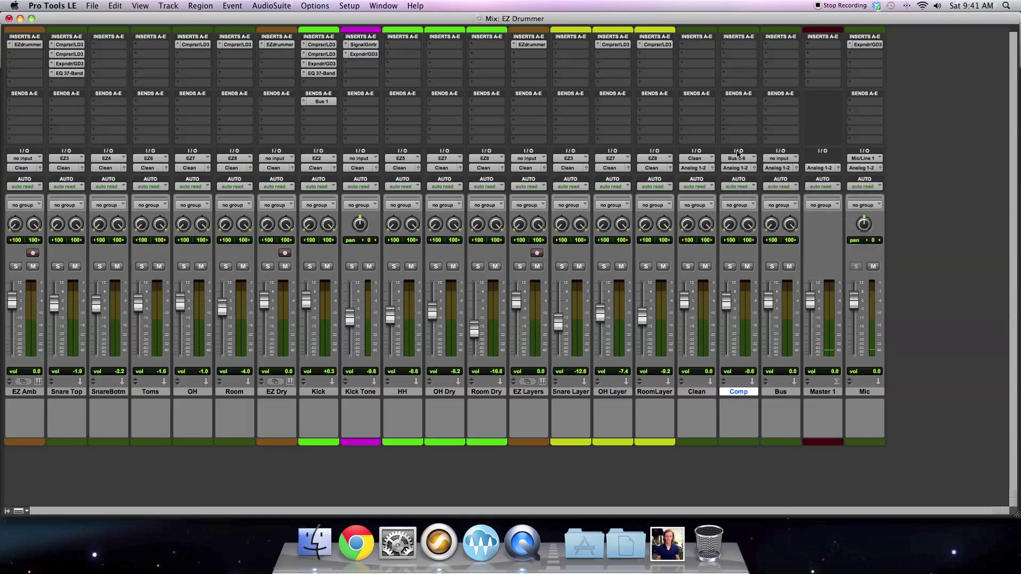
right_click(745, 164)
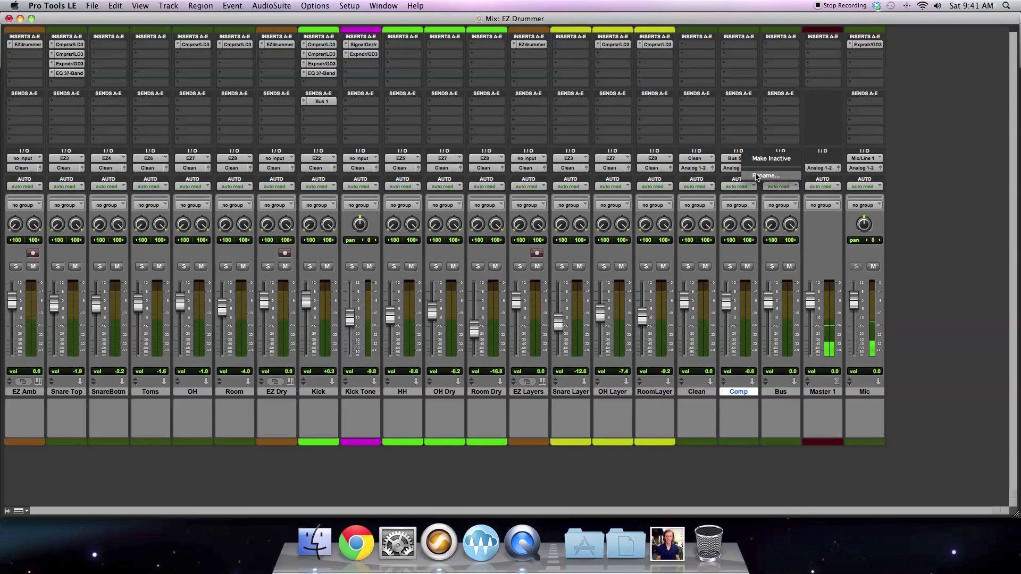
click(757, 177)
text(Comp)
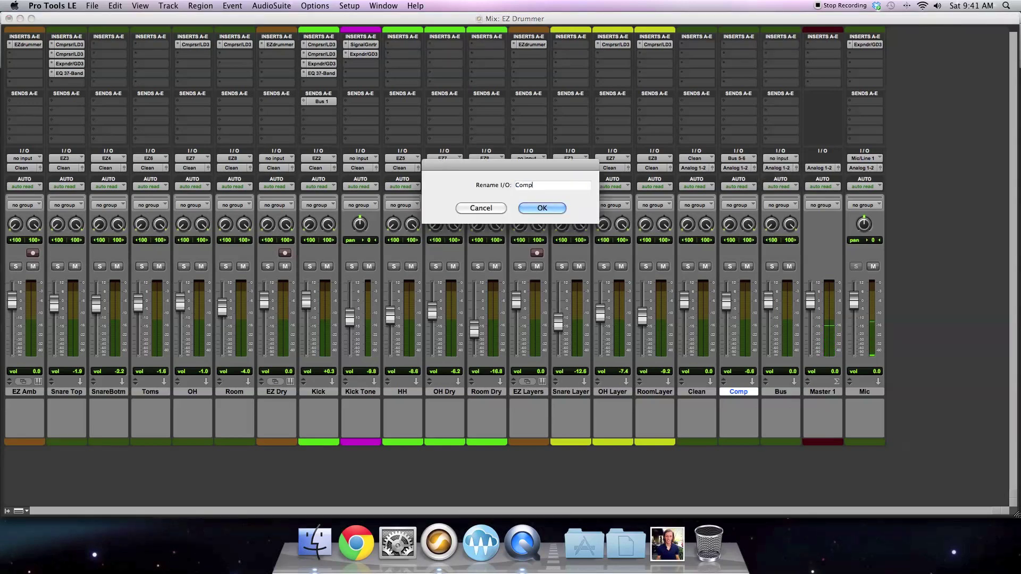
key(Return)
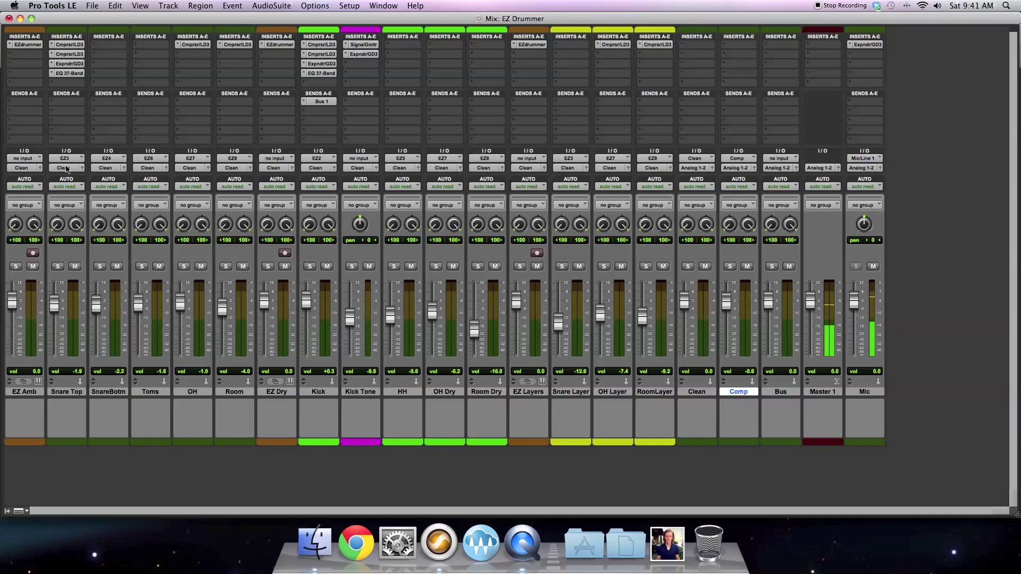
- Add a stereo send to the Comp bus in the Snare Top track's second send slot and set its level to 0.0 dB
click(55, 112)
mouse_move(80, 137)
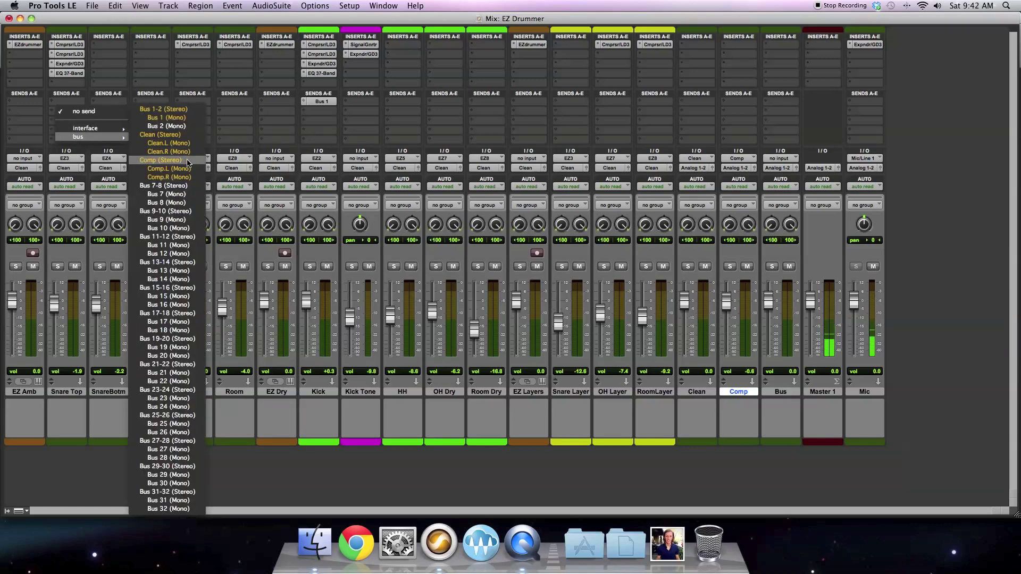
click(186, 160)
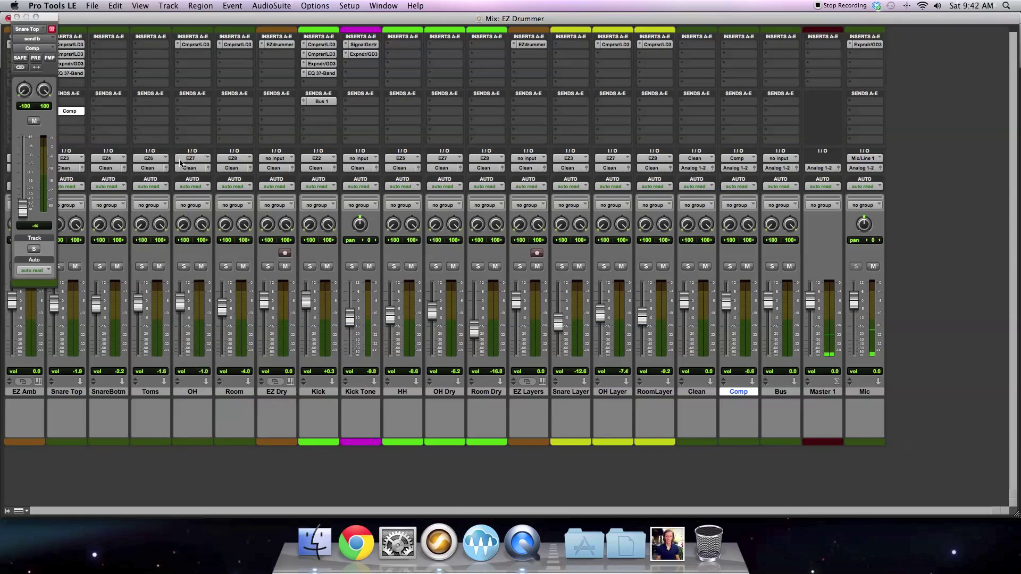
alt+click(22, 208)
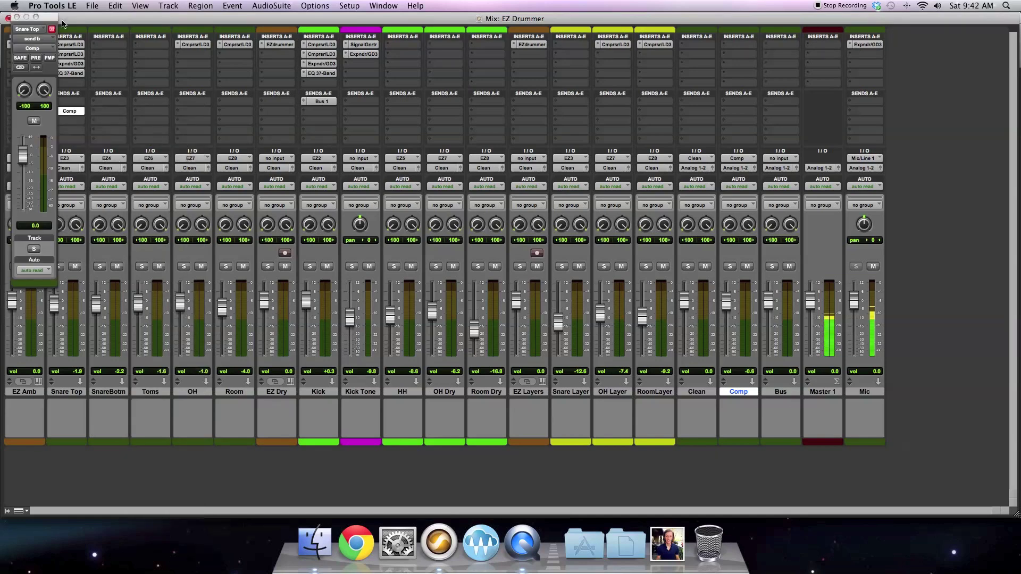
- Copy the pre-fader Comp send to SnareBotm, Toms, OH and Kick, setting OH's send to -14.5 dB and Kick's to -4.0 dB
drag(71, 113, 199, 115)
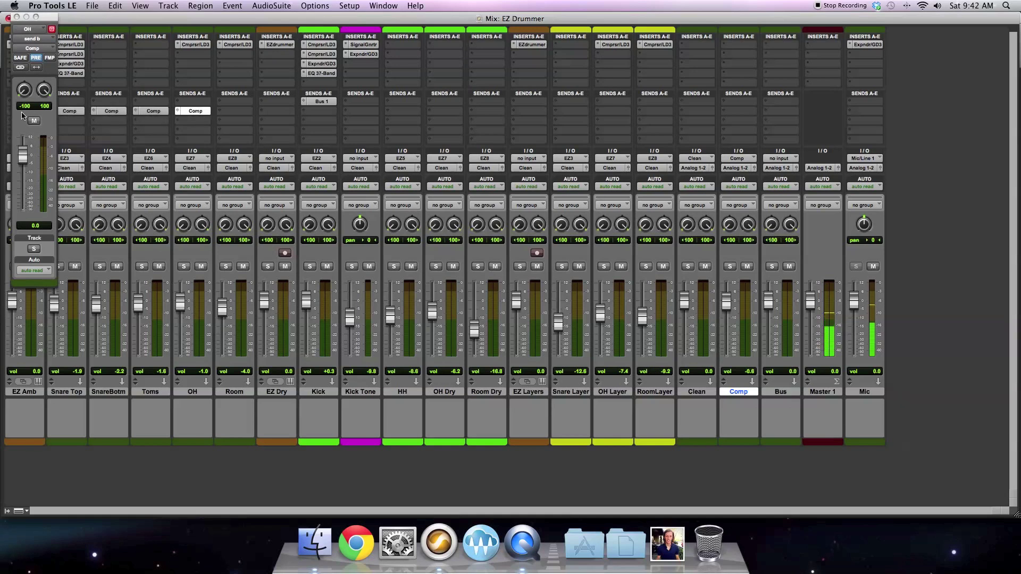
drag(22, 155, 23, 181)
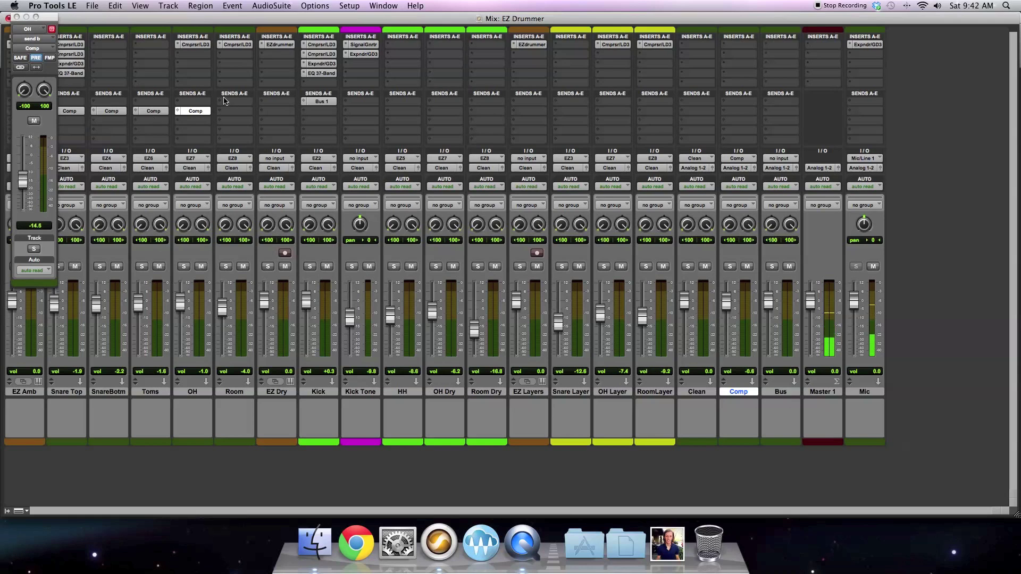
drag(197, 113, 322, 115)
drag(23, 184, 23, 169)
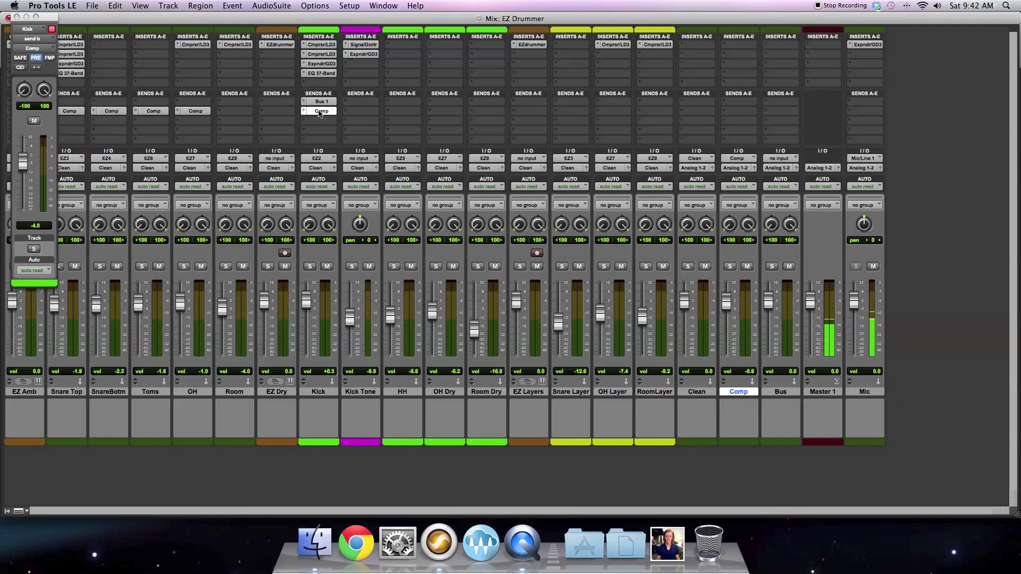
- Copy the Comp send to the Kick Tone track, lower it to -8.3 dB and center its pan
drag(321, 111, 370, 114)
click(366, 112)
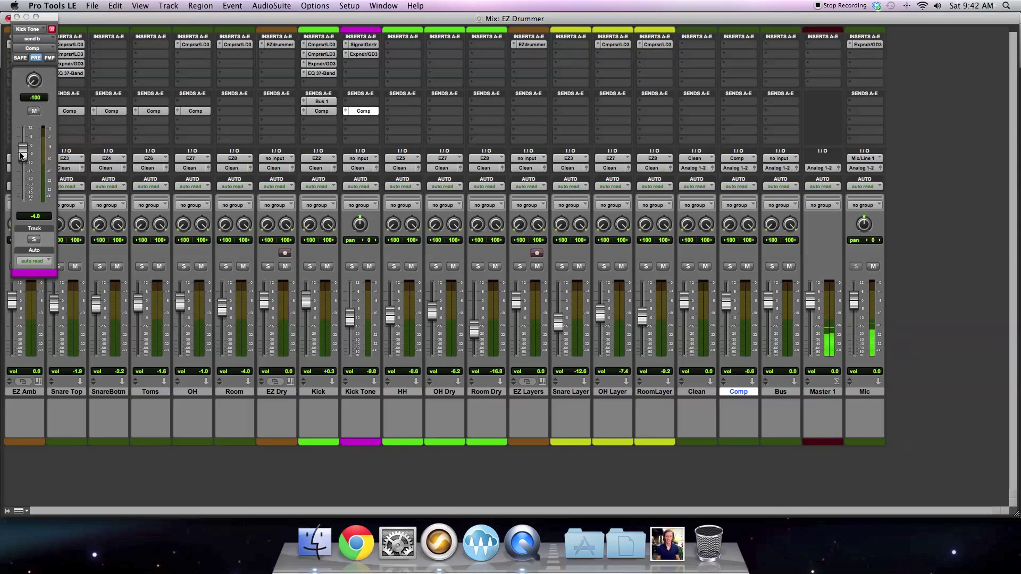
drag(23, 154, 23, 163)
alt+click(34, 80)
- Add the Comp send to Snare Layer at 0.0 dB and copy it to OH Layer at -12.3 dB
click(575, 112)
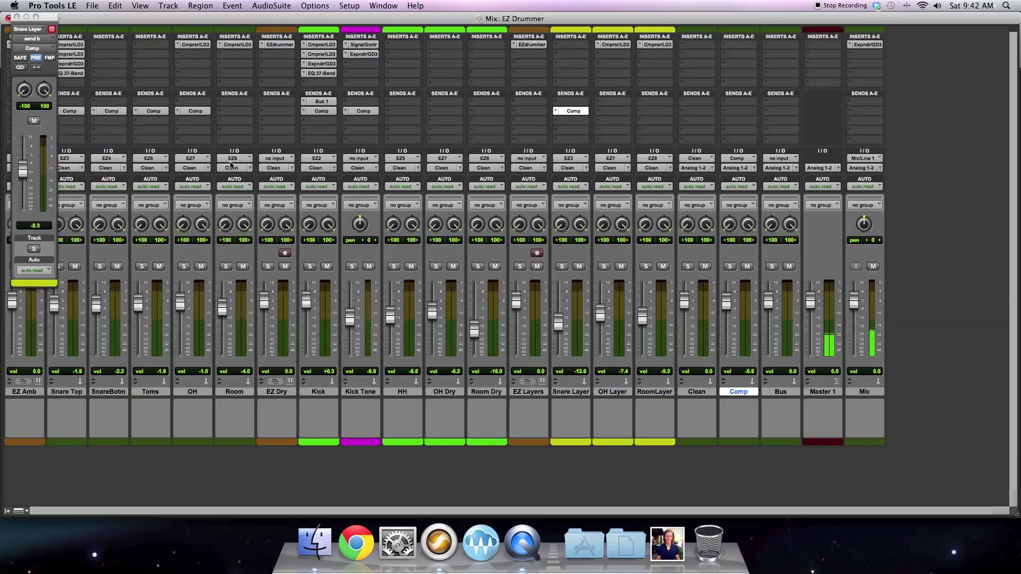
alt+click(23, 169)
drag(565, 117, 621, 116)
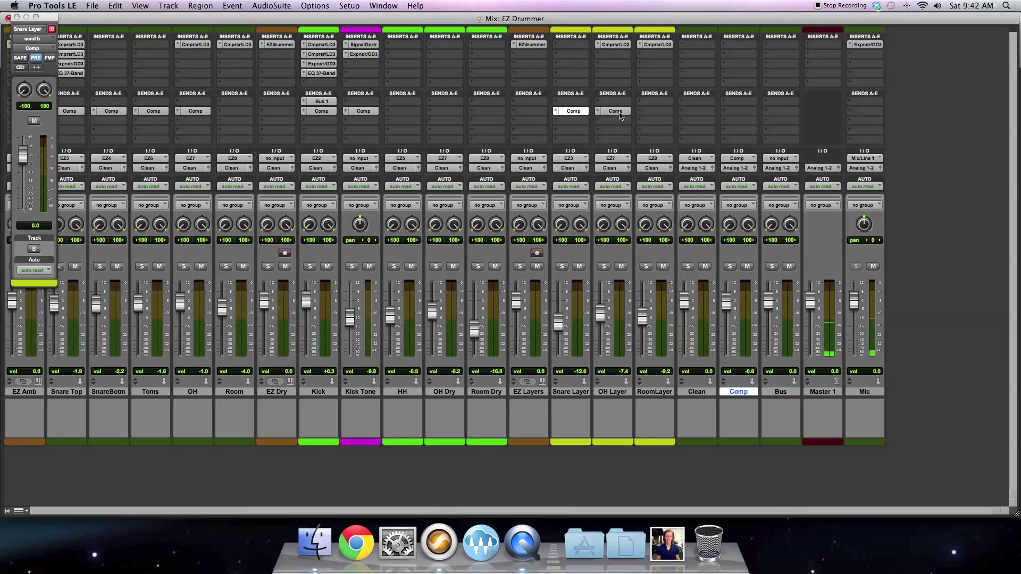
click(621, 113)
drag(25, 159, 24, 178)
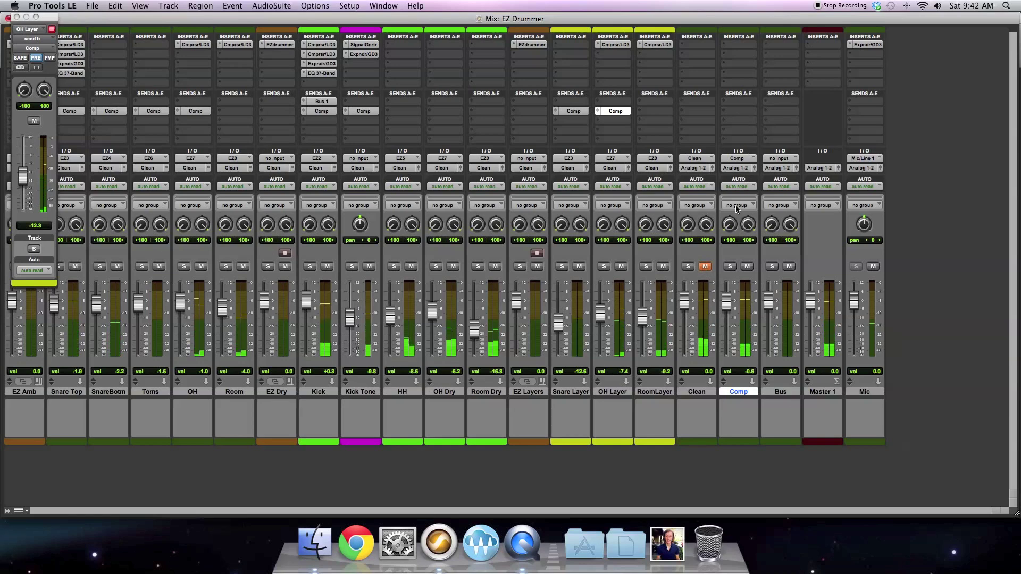
- Insert a stereo Compressor/Limiter Dyn 3 on the Comp aux track with ratio 9.5:1, attack 11.8 us and release 232.7 ms
click(738, 54)
mouse_move(777, 62)
mouse_move(867, 70)
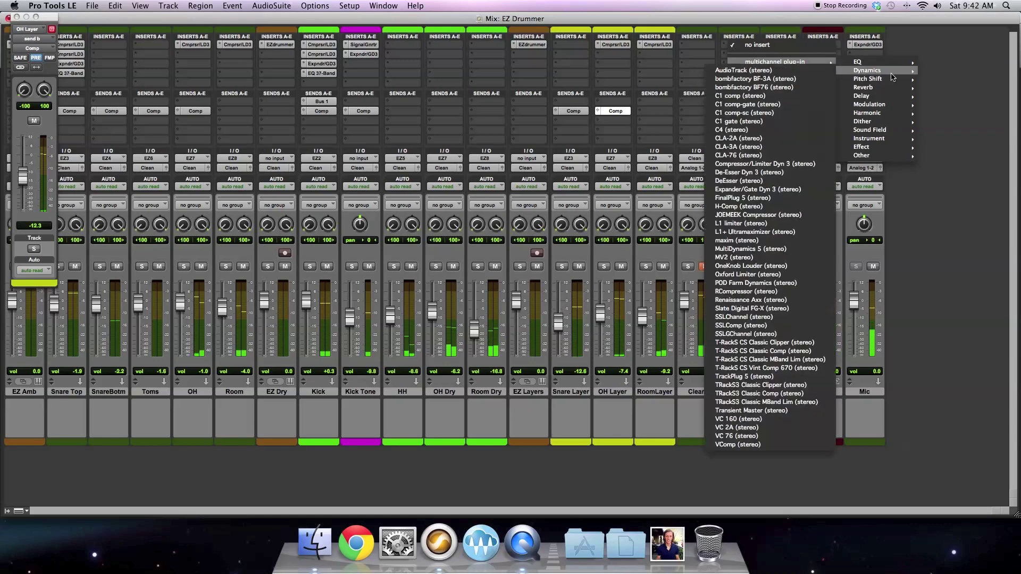
click(809, 168)
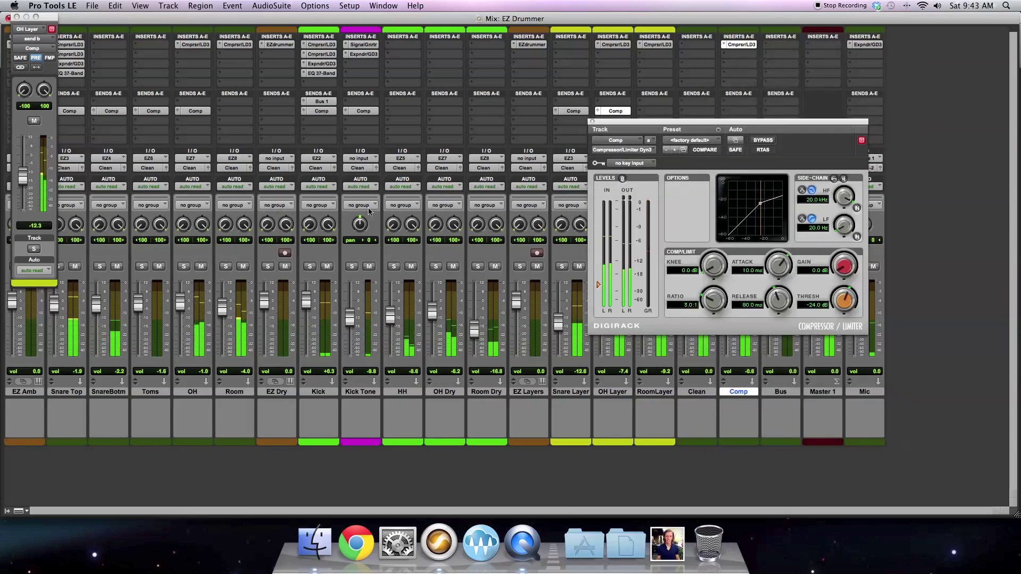
drag(701, 310, 713, 310)
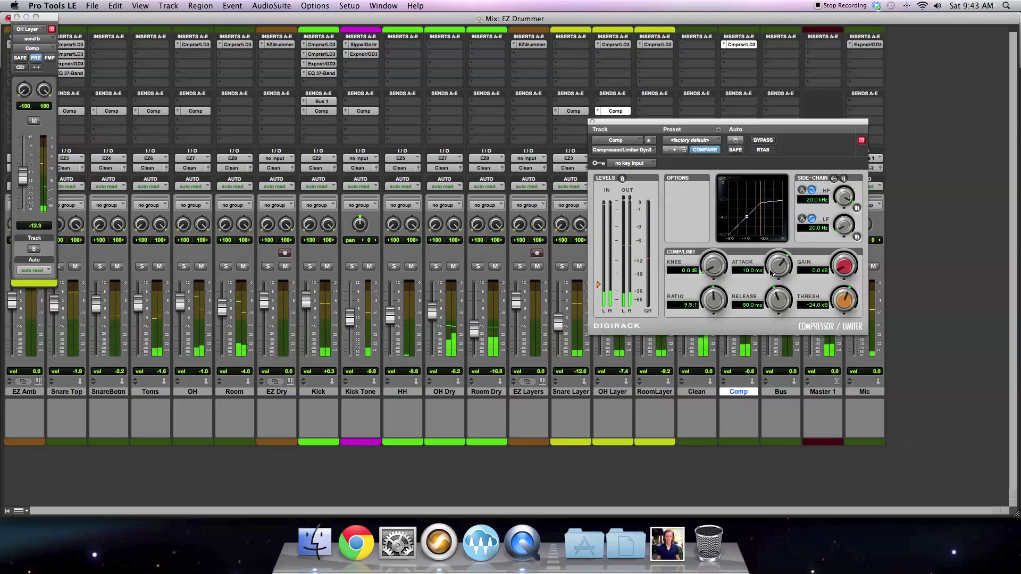
drag(779, 268, 778, 309)
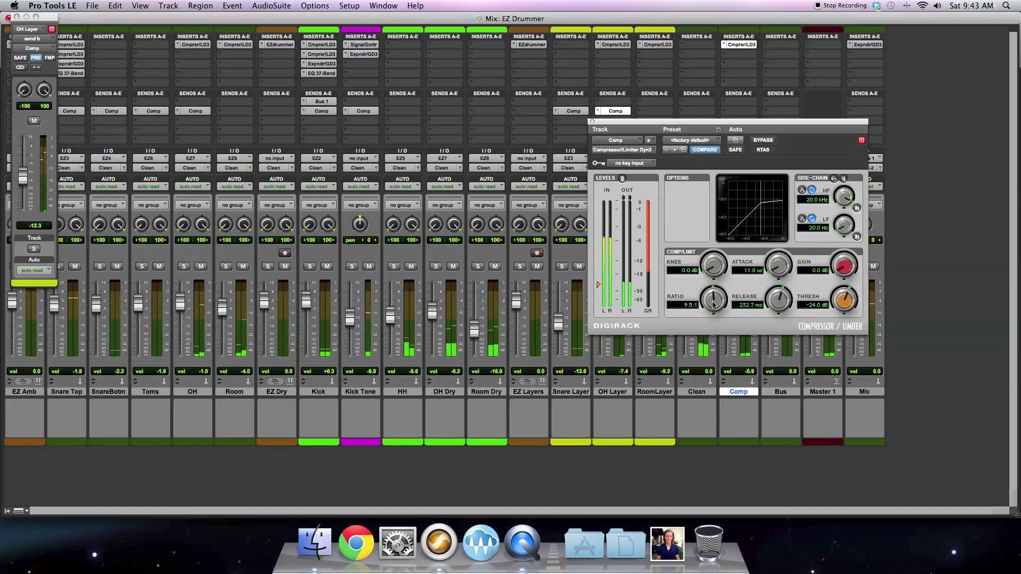
- Lower the Kick Tone track's Comp send to about -16.1 dB, then remove that send
click(367, 111)
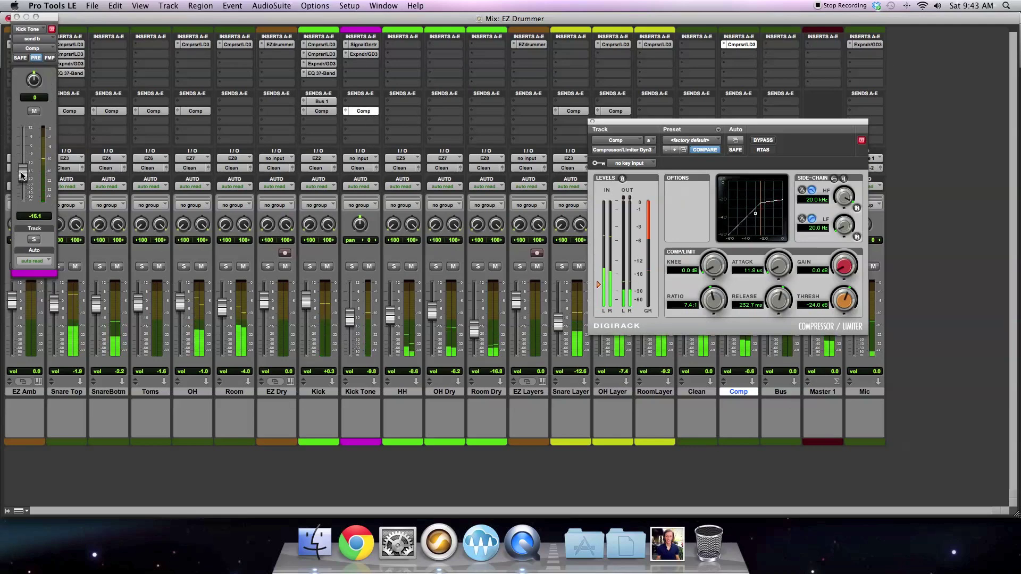
click(17, 17)
click(346, 112)
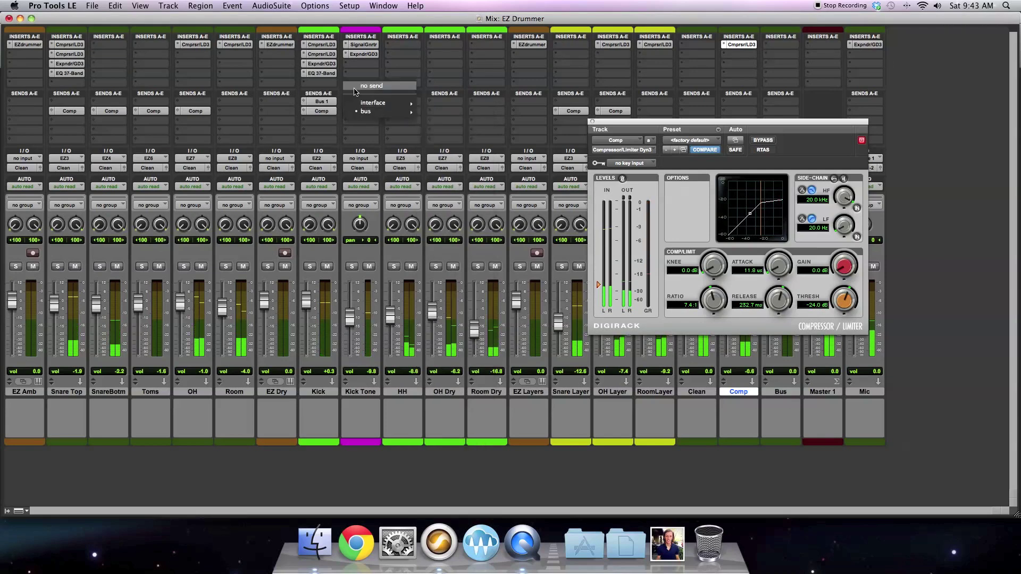
click(372, 85)
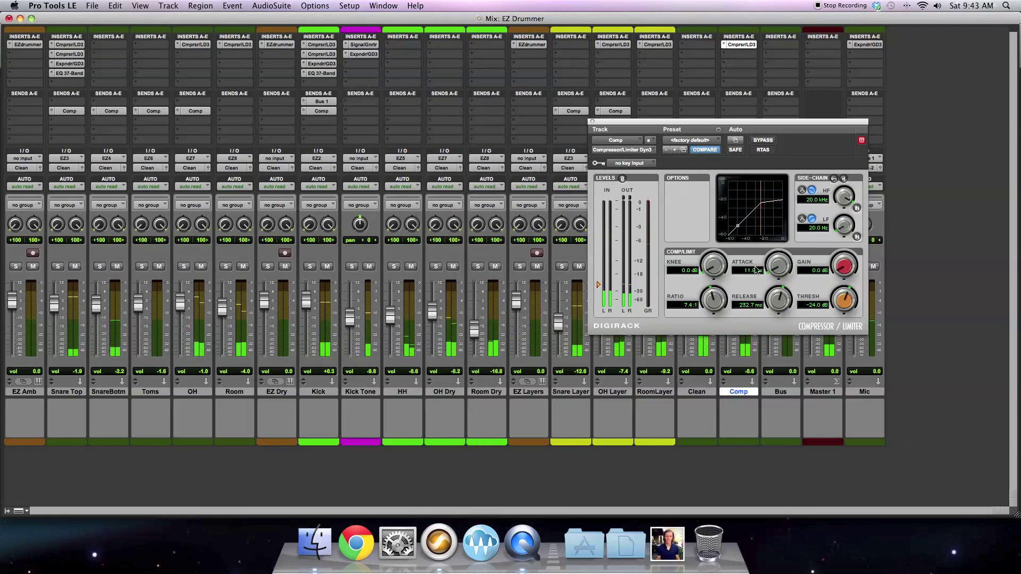
- Adjust the Comp track's compressor to gain 8.4 dB, release 303.9 ms, ratio 6.0:1 and threshold -18.6 dB
drag(844, 265, 837, 248)
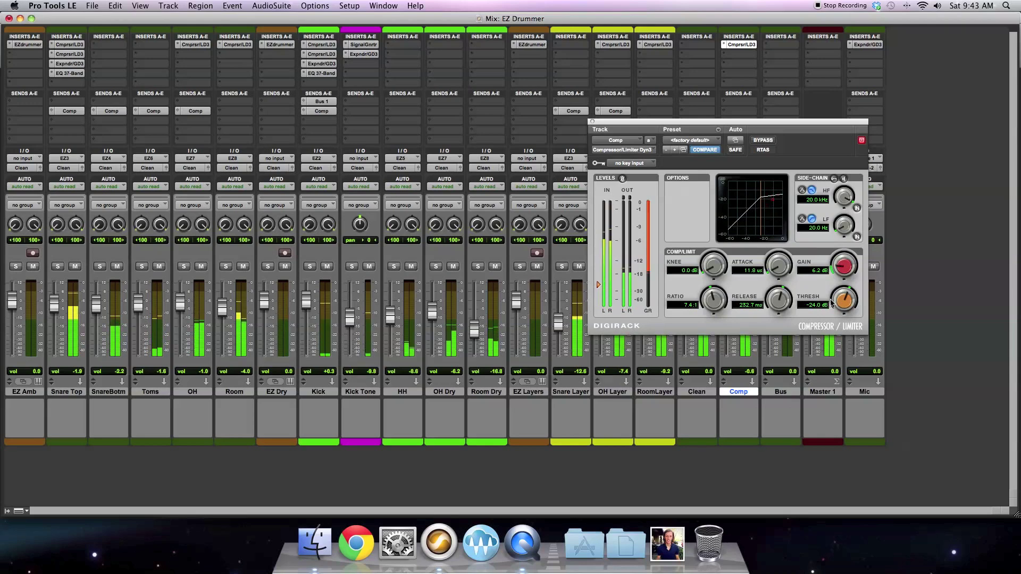
drag(779, 309, 780, 308)
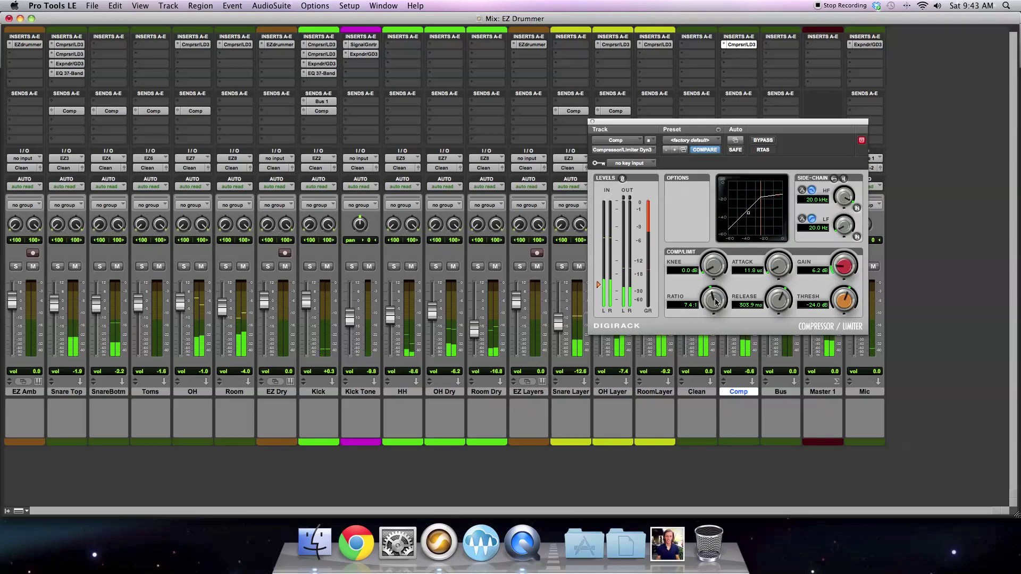
drag(846, 271, 846, 268)
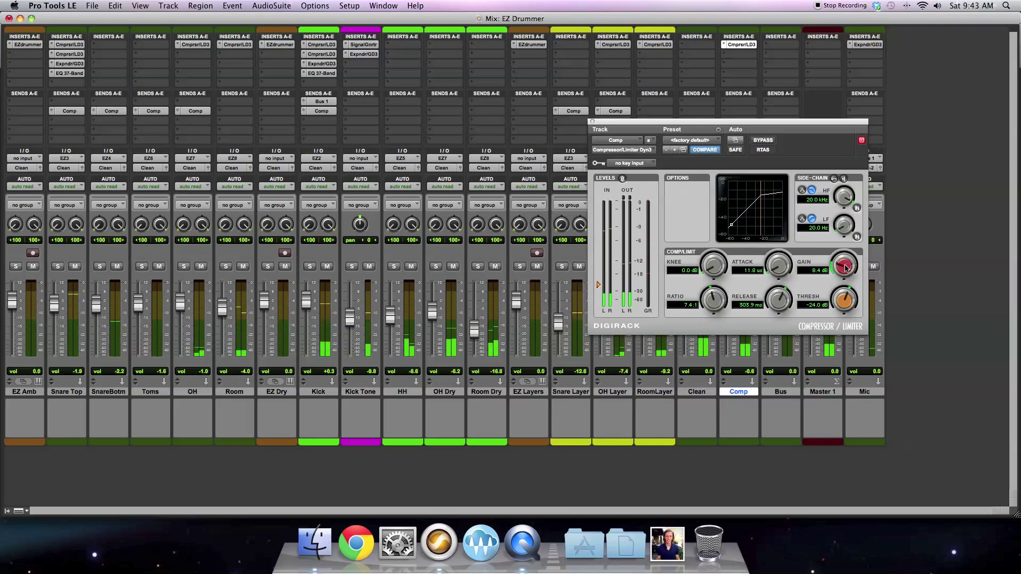
drag(594, 123, 181, 131)
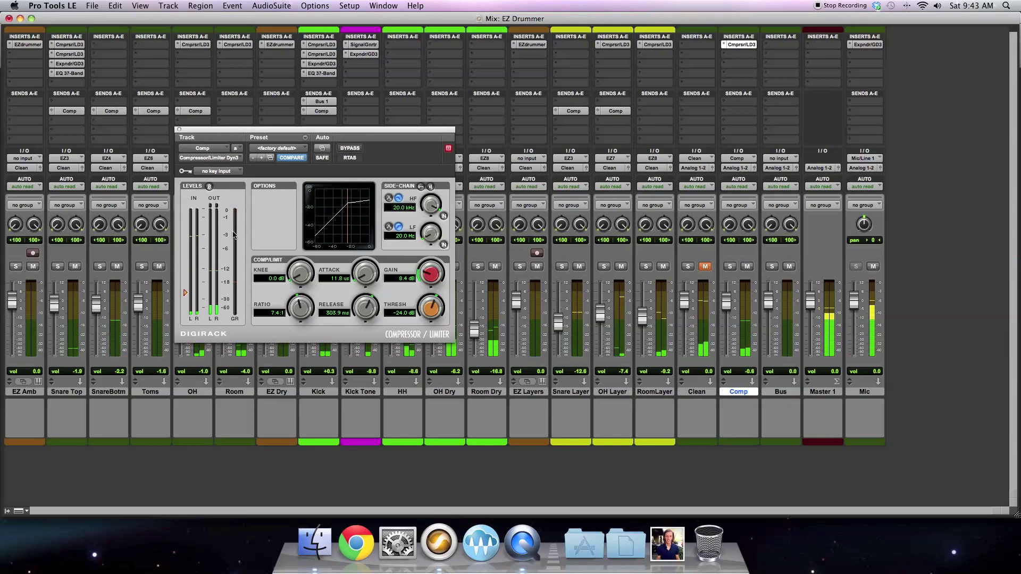
drag(302, 307, 302, 318)
drag(423, 317, 425, 307)
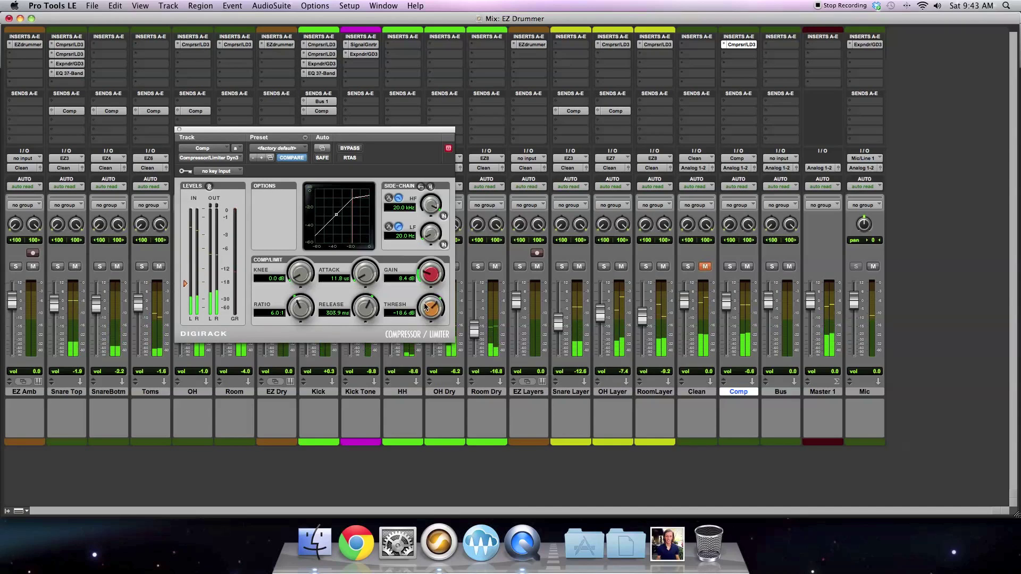
click(179, 129)
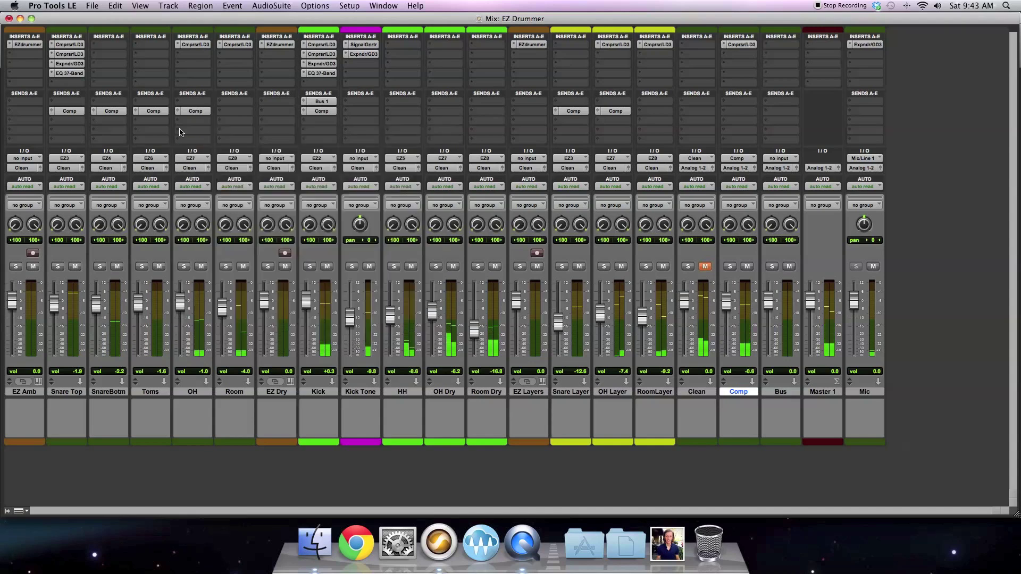
- Lower the Toms track's Comp send to -7.7 dB
click(154, 111)
drag(19, 156, 23, 171)
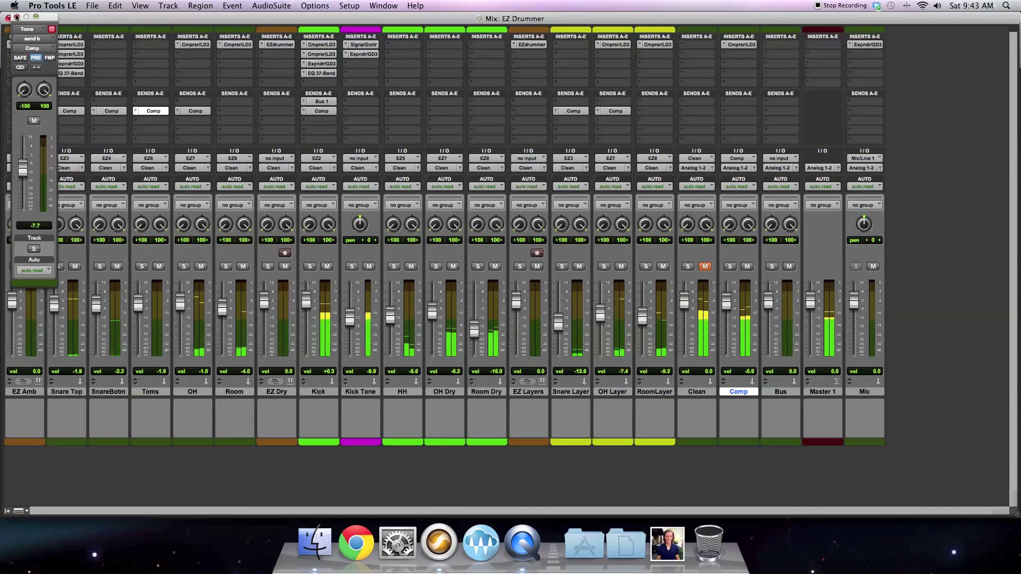
click(153, 110)
- Set the Comp track's compressor ratio to 9.5:1 and its threshold to -19.5 dB
click(741, 44)
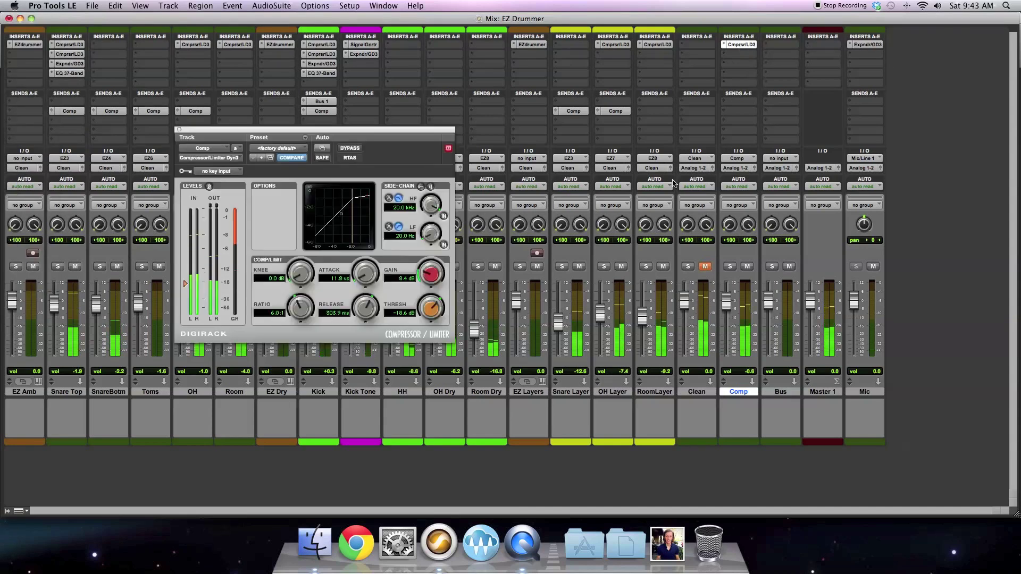
drag(301, 307, 301, 293)
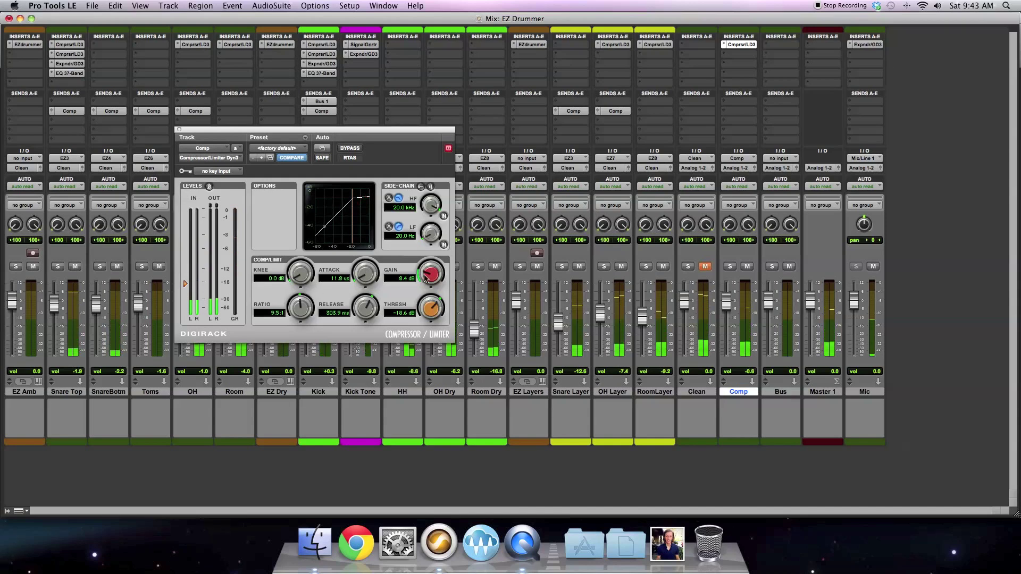
drag(432, 314, 430, 313)
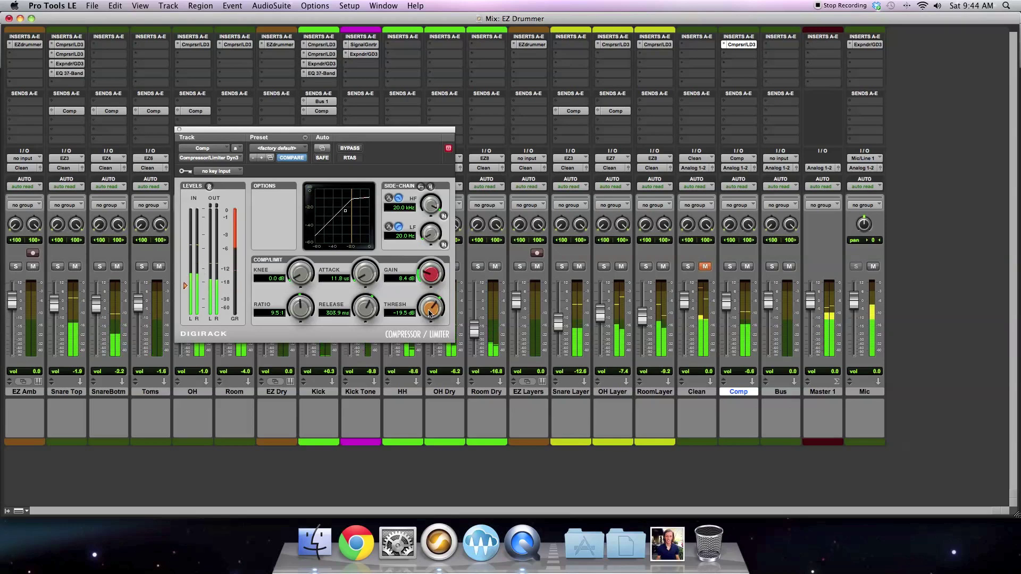
- Unmute the Clean track, blend the Comp aux in at -6.8 dB, and mute Comp to compare the sound without it
click(704, 267)
mouse_move(726, 302)
mouse_down()
mouse_move(728, 368)
mouse_move(731, 314)
mouse_up()
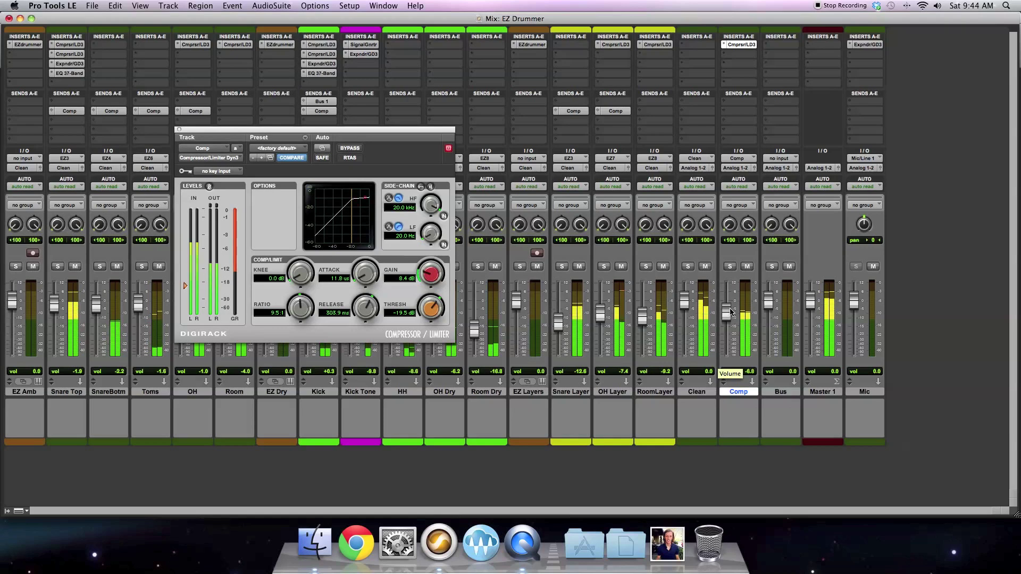
click(747, 267)
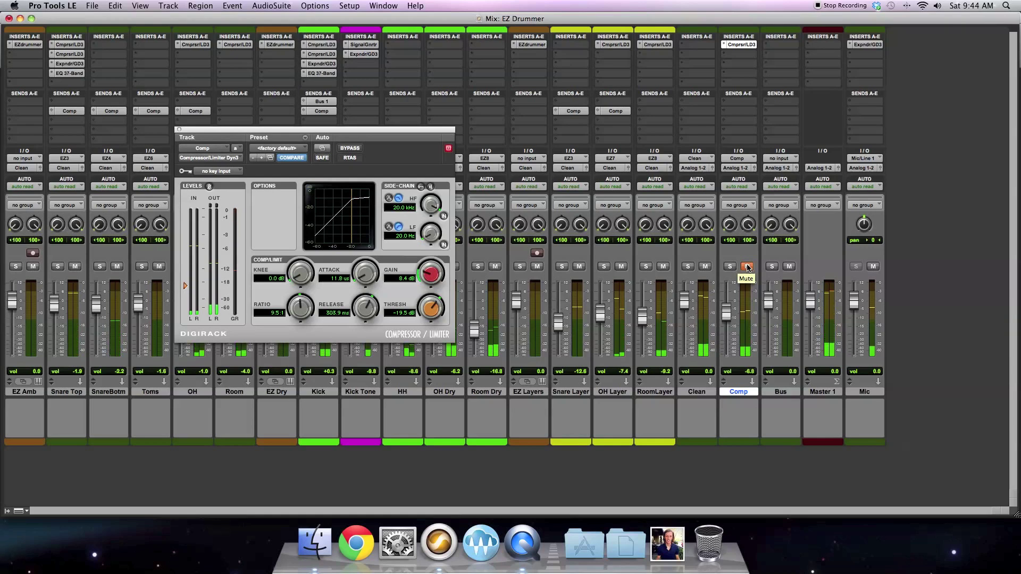
- Unmute the Comp track and route the outputs of the Clean and Comp tracks to Bus 7-8
click(747, 267)
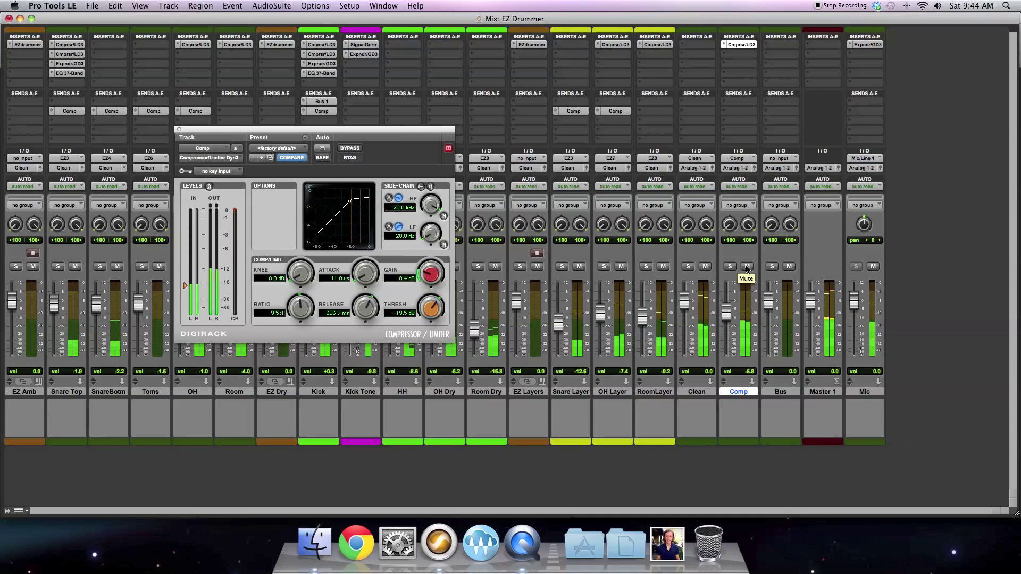
click(712, 392)
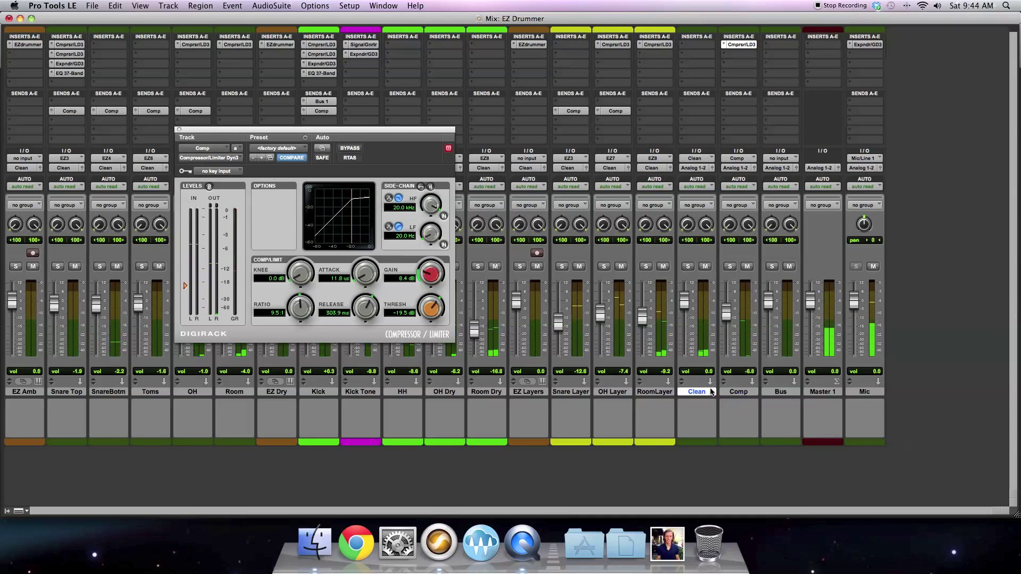
click(697, 170)
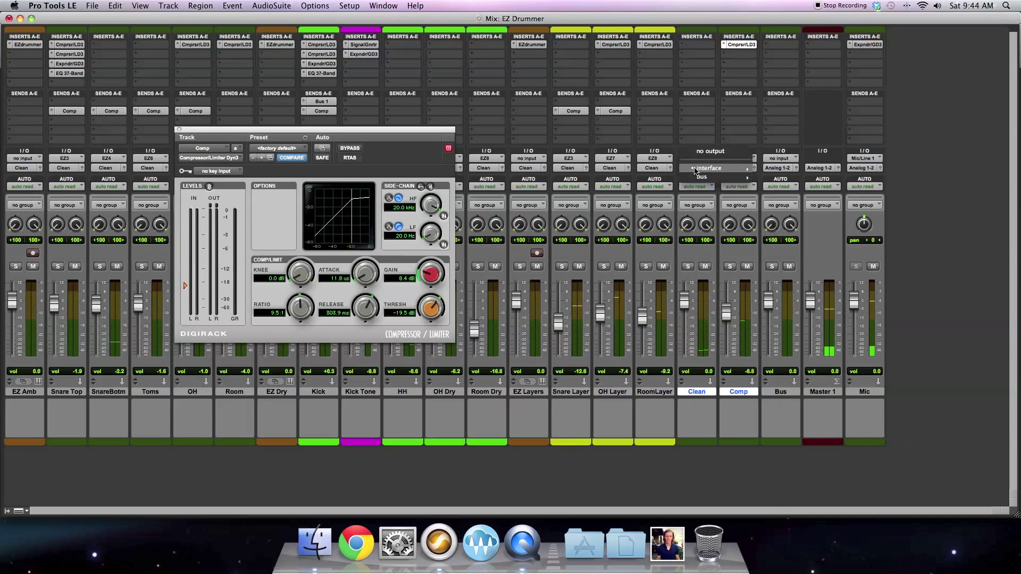
mouse_move(707, 177)
click(791, 186)
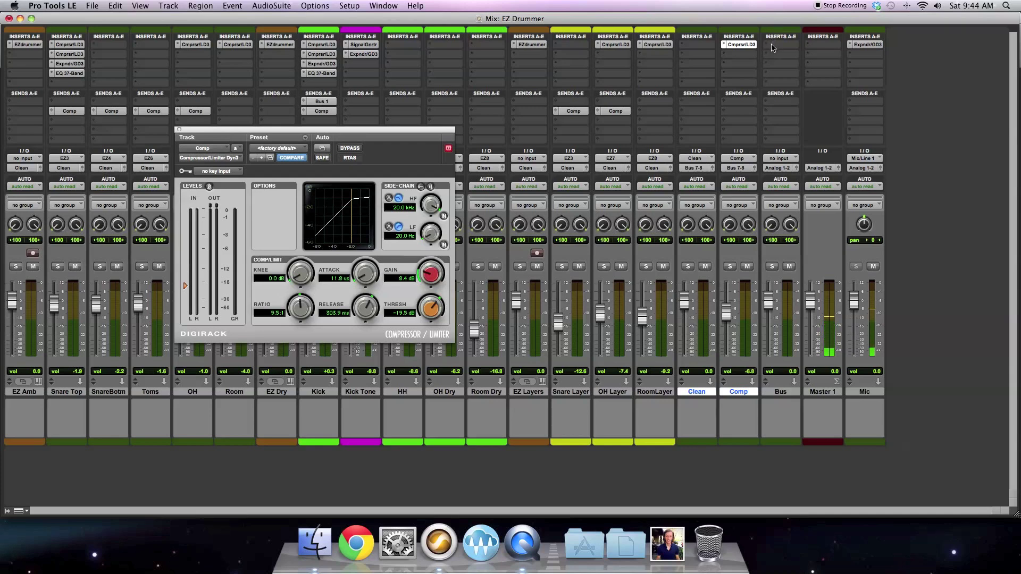
- Set the Bus track's input to Bus 7-8, rename that path Bus, and close the Comp track's compressor window
click(782, 159)
mouse_move(798, 184)
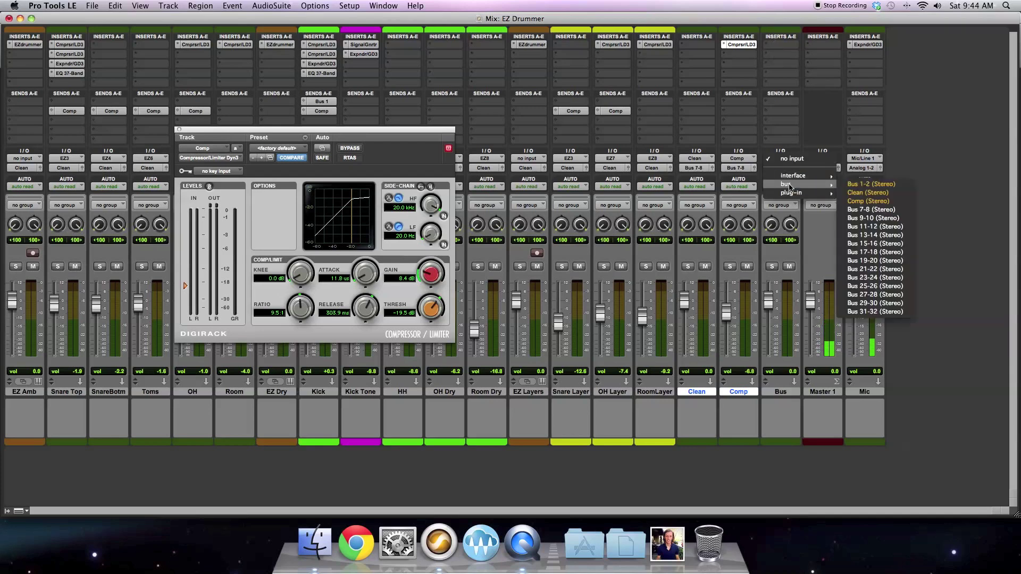
click(867, 210)
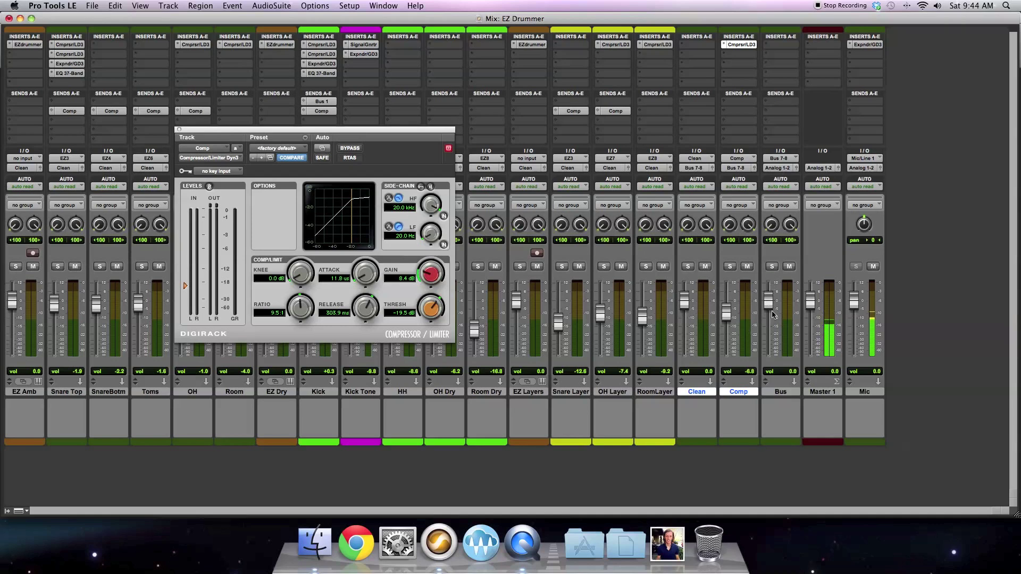
right_click(779, 158)
click(782, 180)
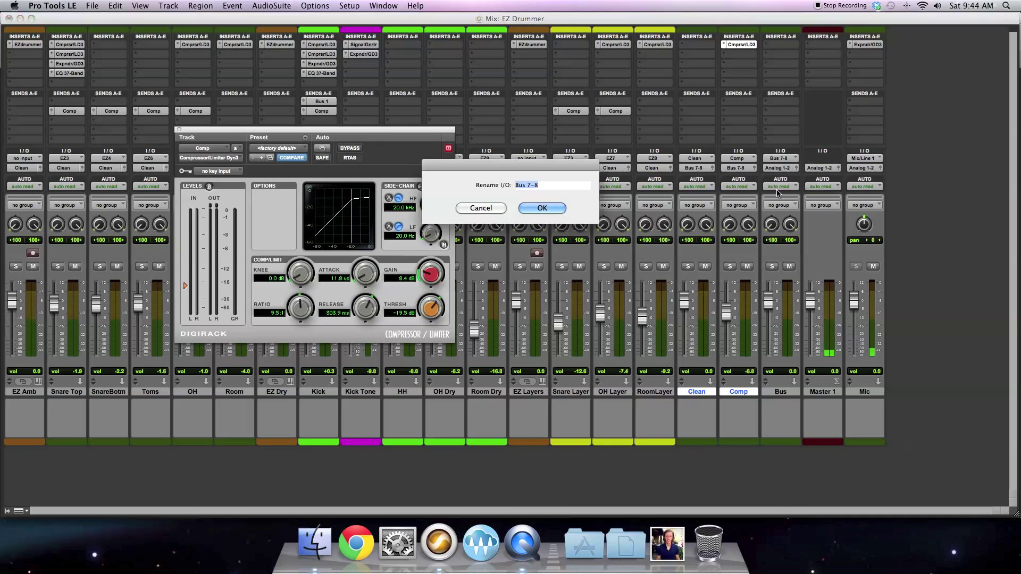
text(Bus)
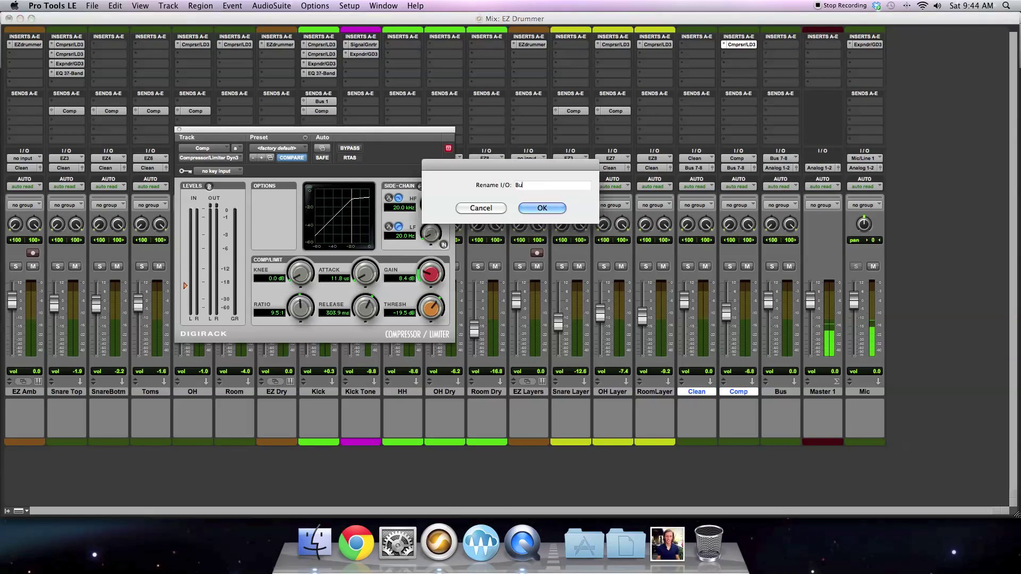
key(Return)
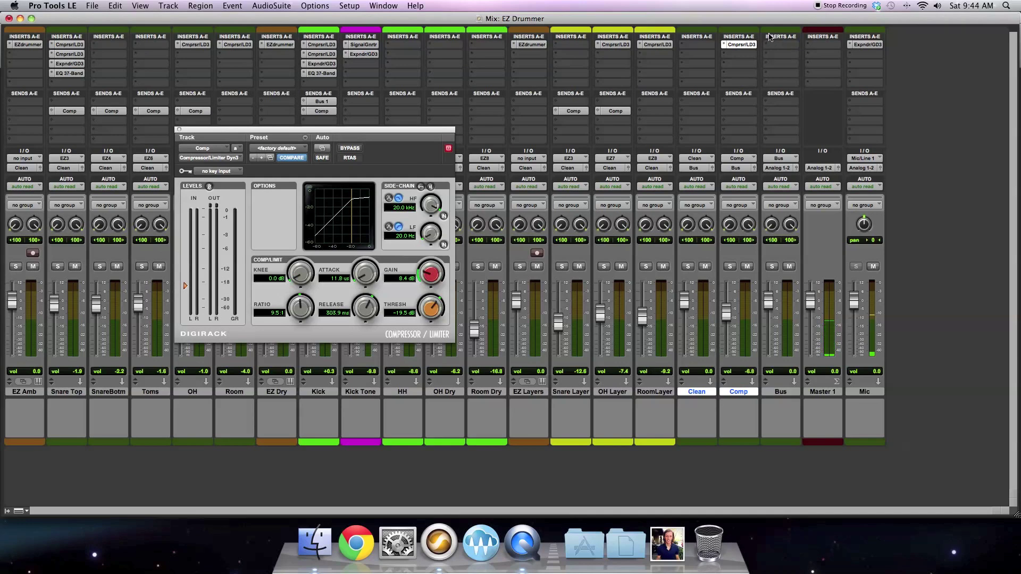
click(179, 131)
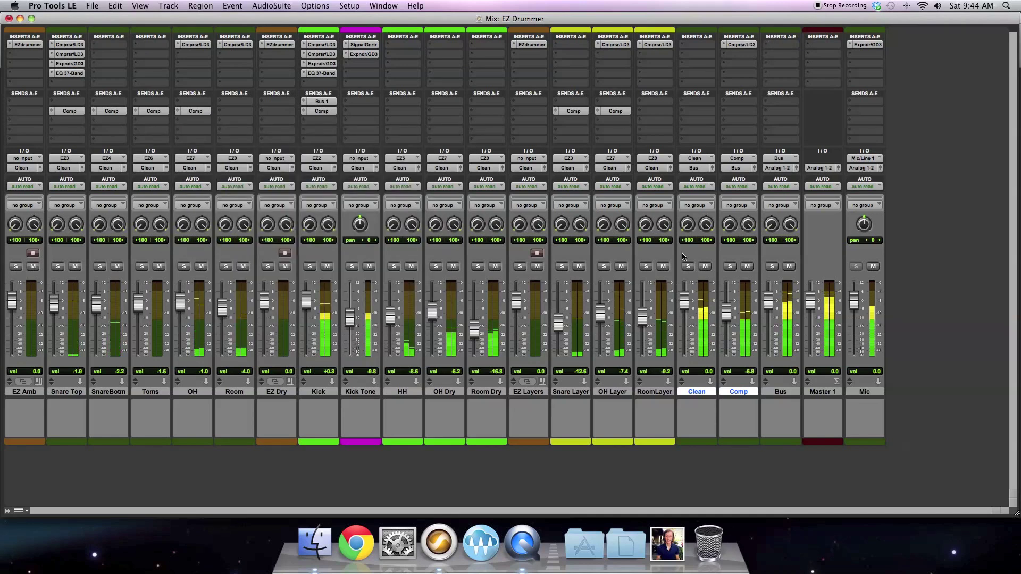
- Set the Bus track's fader to +0.3 dB and insert a stereo Compressor/Limiter Dyn 3 on it
mouse_move(768, 304)
mouse_down()
mouse_move(769, 334)
mouse_move(770, 305)
mouse_up()
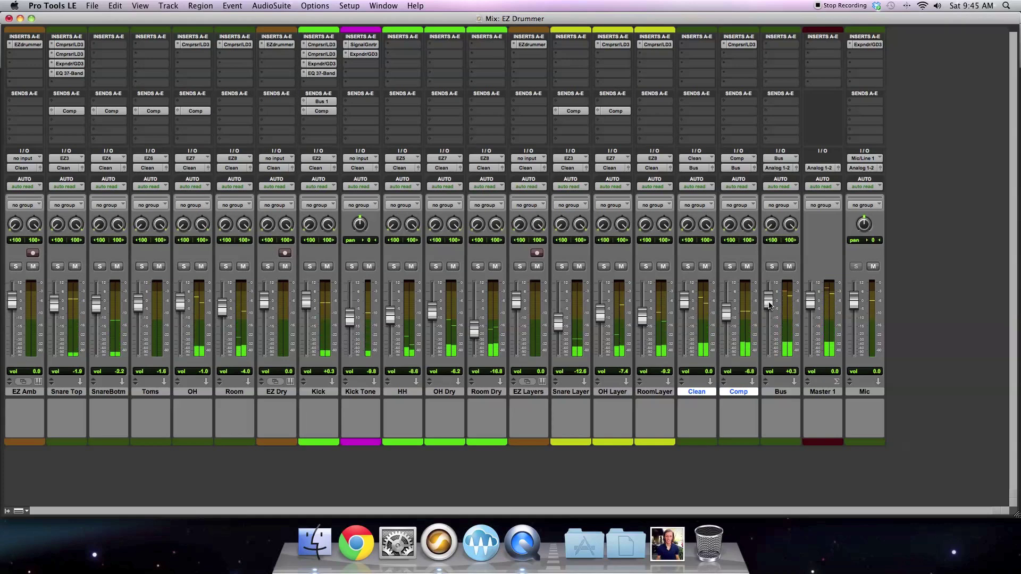
click(768, 46)
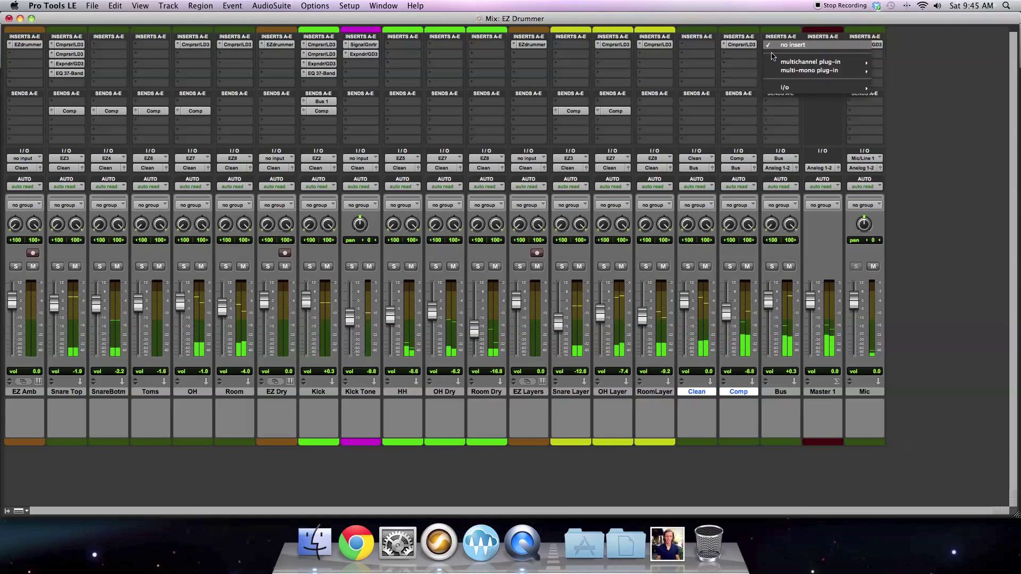
mouse_move(811, 62)
mouse_move(902, 70)
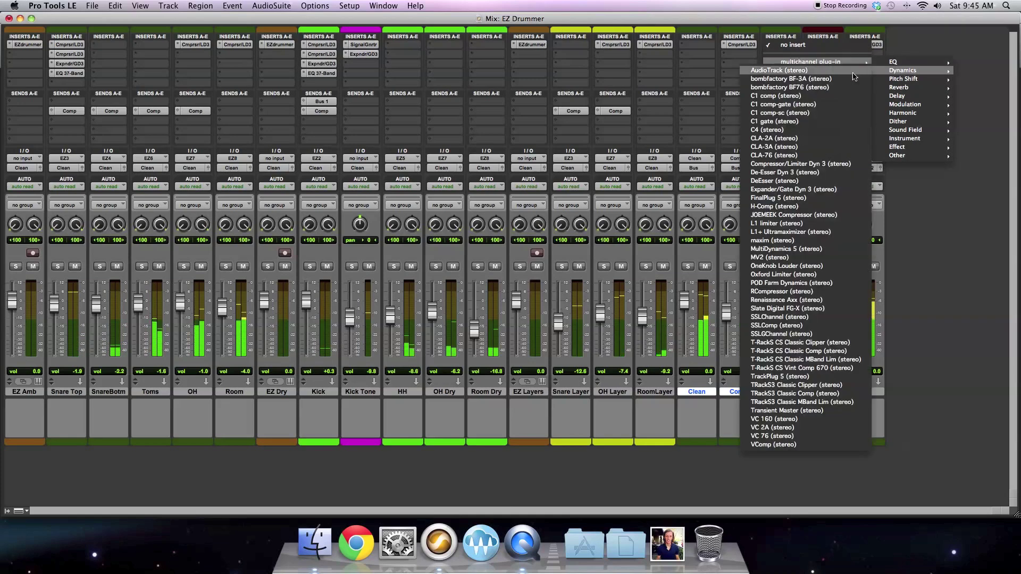
click(800, 164)
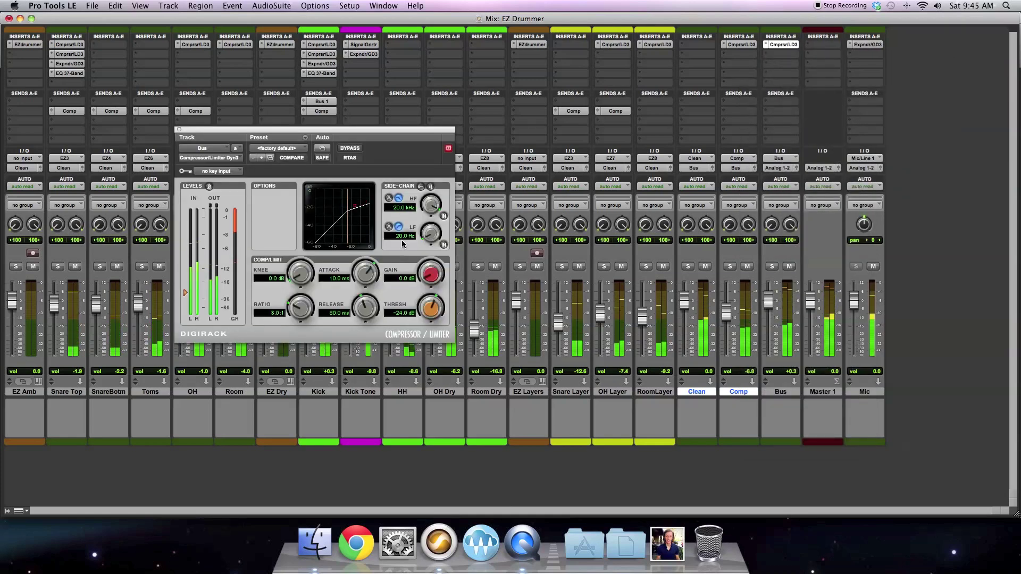
- Set the Bus compressor to ratio 100:1, attack 10.0 us, release 10.5 ms, threshold -4.6 dB and gain 3.4 dB
drag(301, 308, 300, 255)
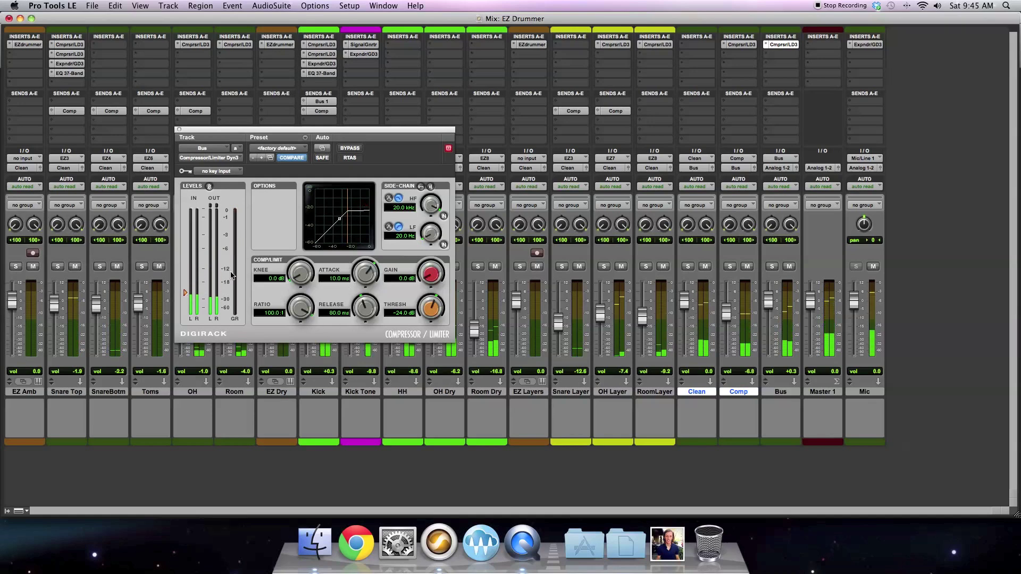
drag(183, 295, 187, 238)
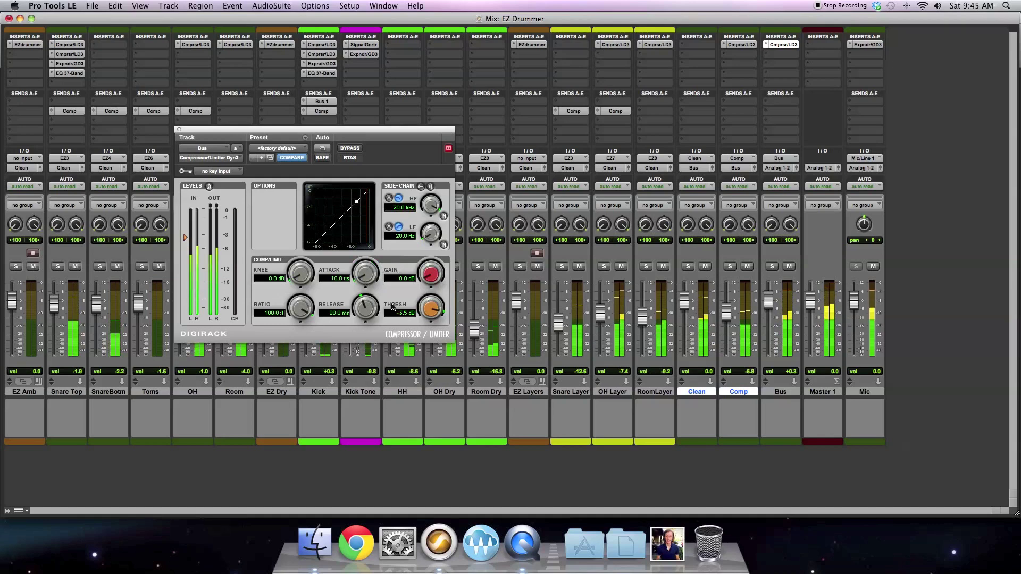
drag(365, 307, 364, 317)
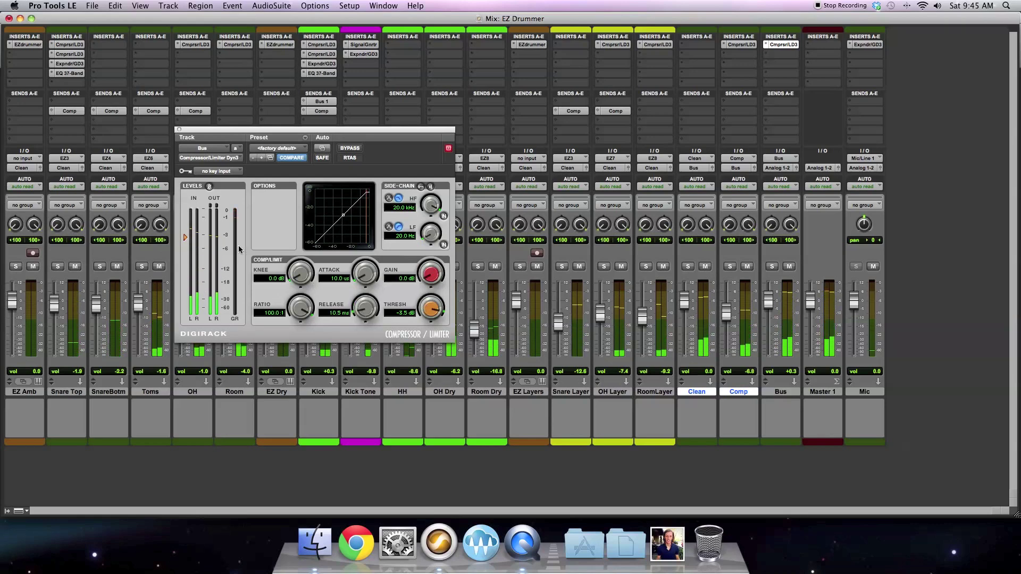
drag(185, 238, 186, 243)
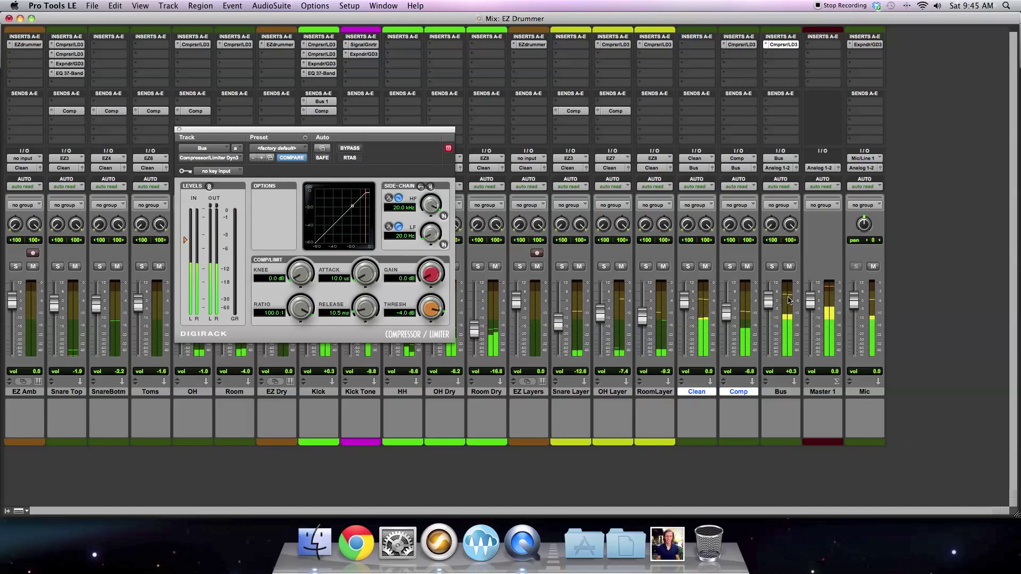
drag(432, 277, 430, 270)
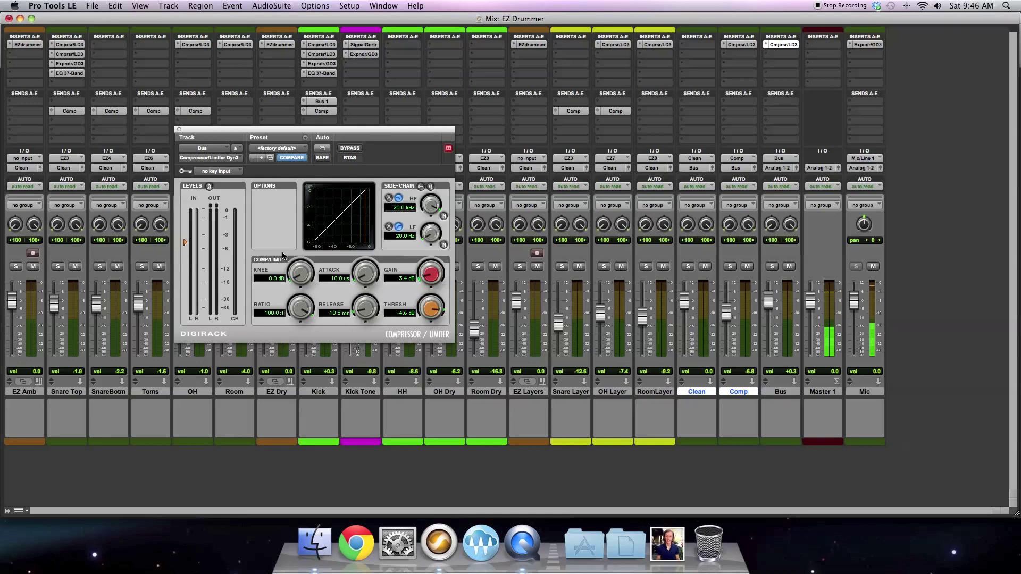
- Duplicate the EZ Amb track once without copying its inserts
click(22, 393)
right_click(28, 391)
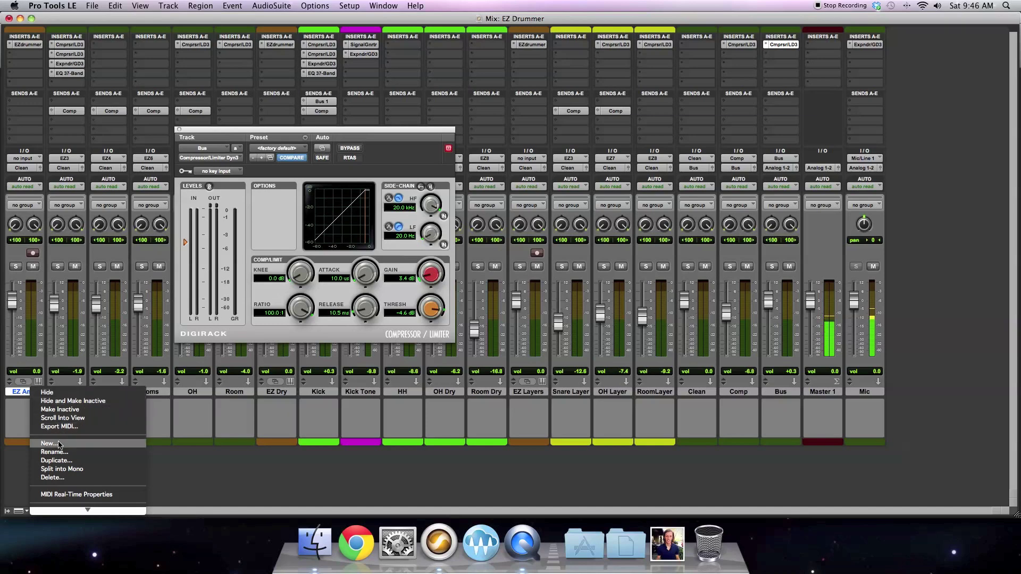
click(58, 460)
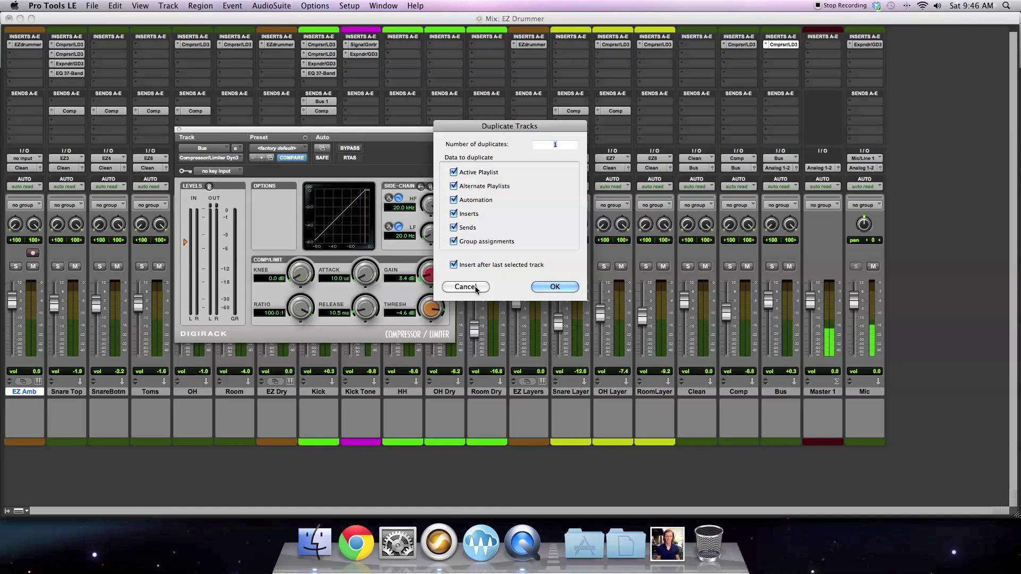
click(453, 214)
click(554, 287)
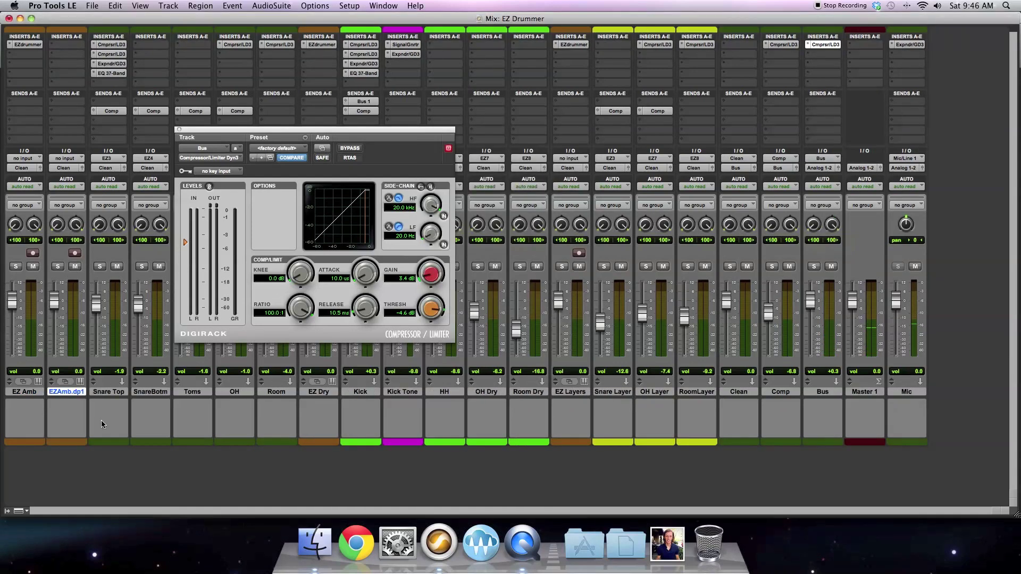
- Move the duplicated track between Bus and Master 1 and rename it Comparison
drag(66, 394, 851, 377)
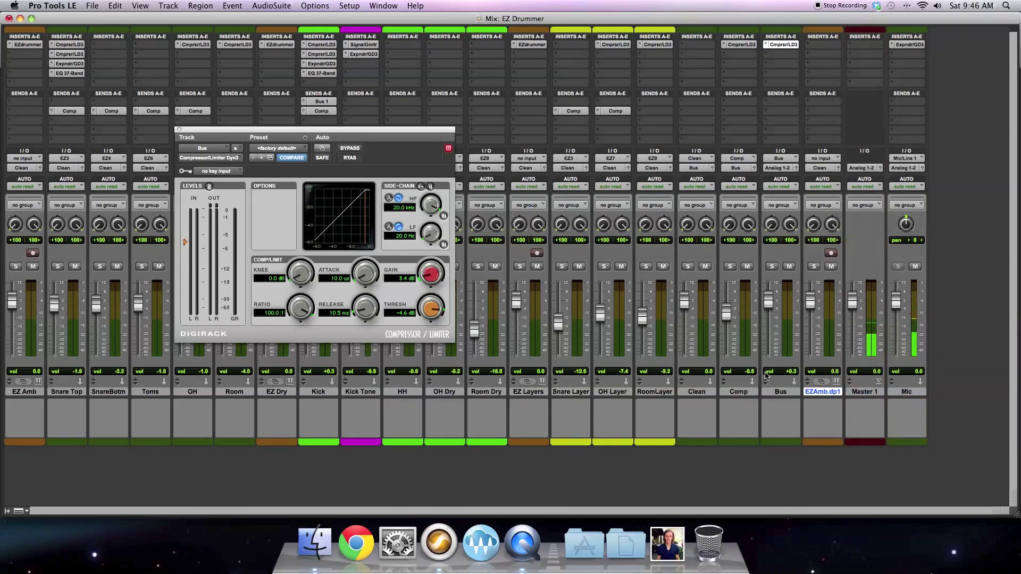
double_click(820, 393)
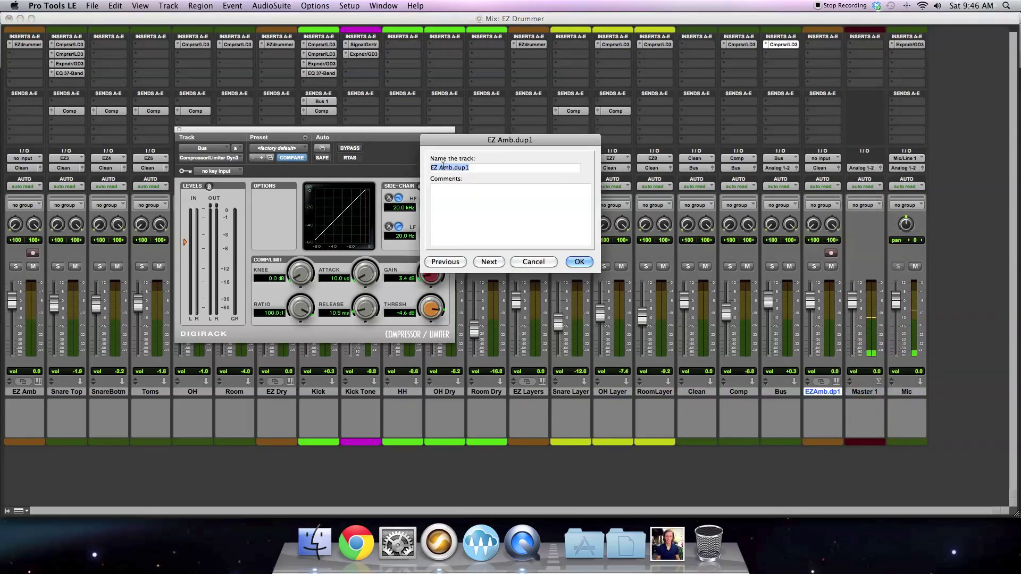
text(Comparisn)
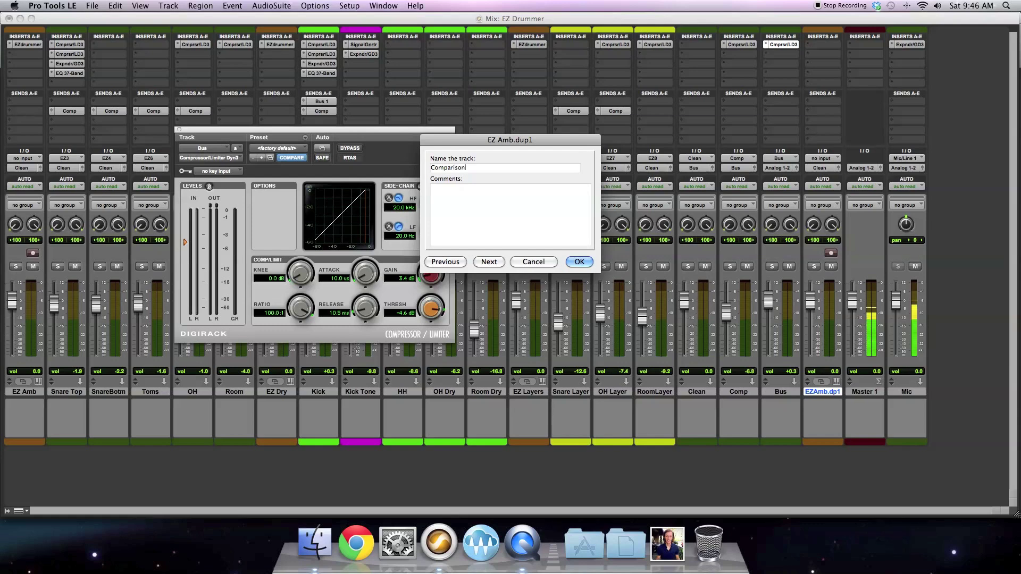
key(Return)
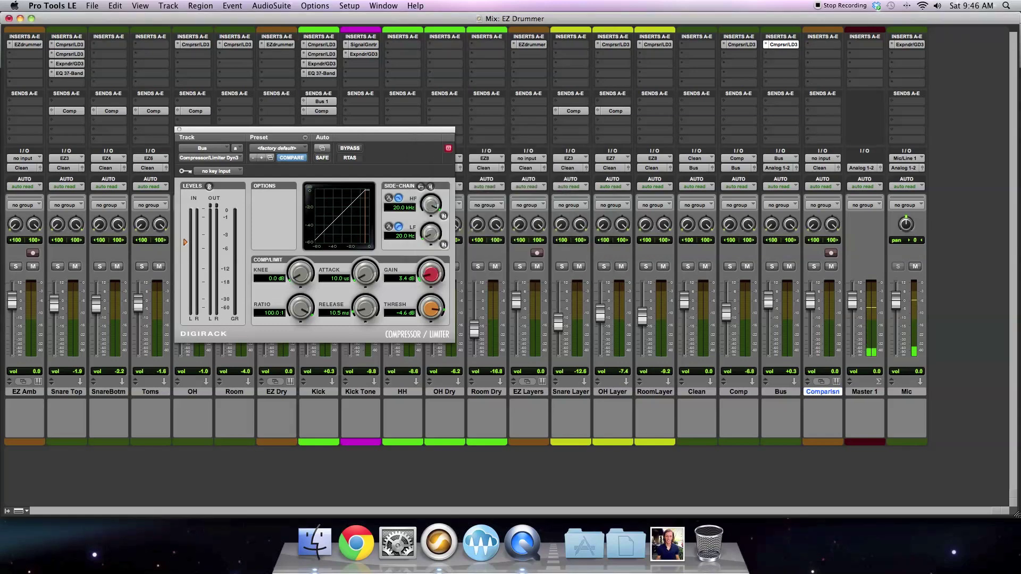
- Insert the stereo EZplayer instrument on the Comparison track
click(823, 45)
mouse_move(846, 65)
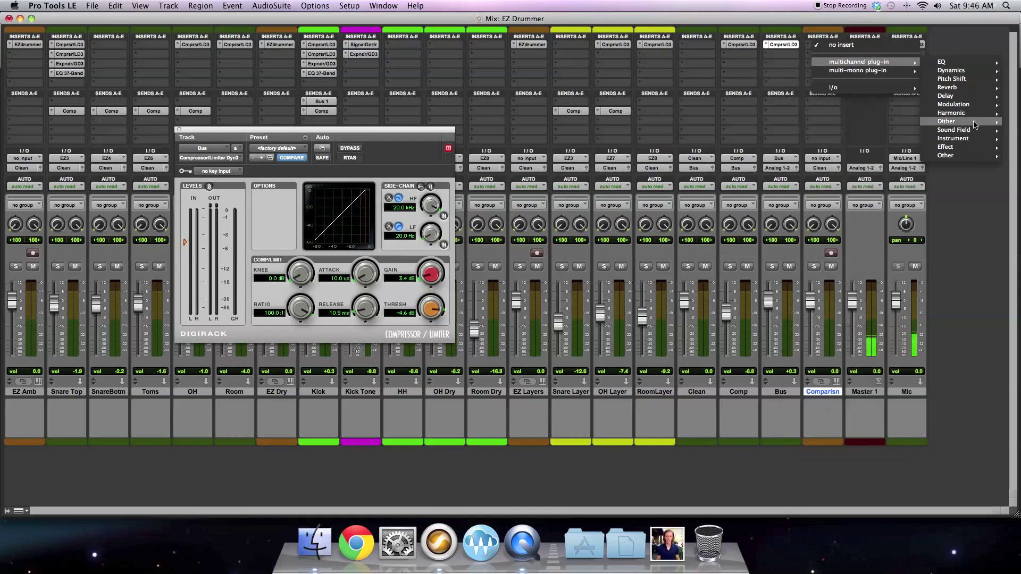
mouse_move(952, 138)
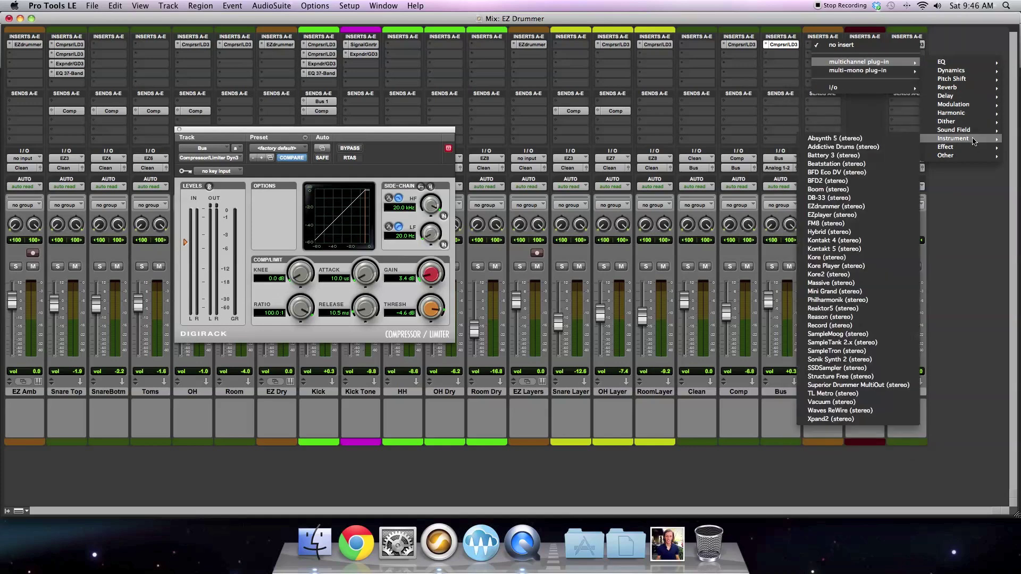
click(878, 217)
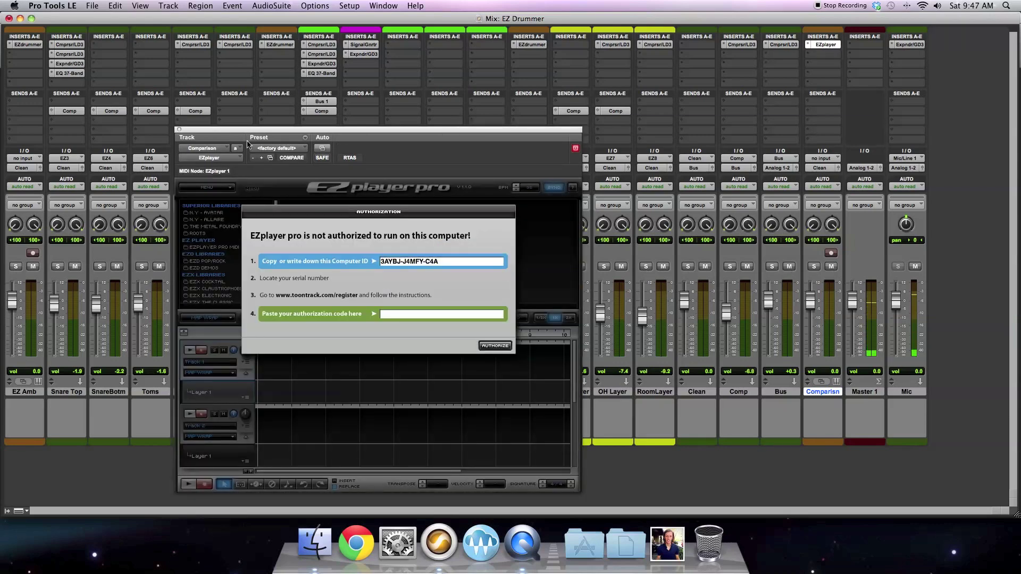
- Replace the Comparison track's EZplayer insert with the stereo EZdrummer instrument
click(225, 159)
mouse_move(320, 234)
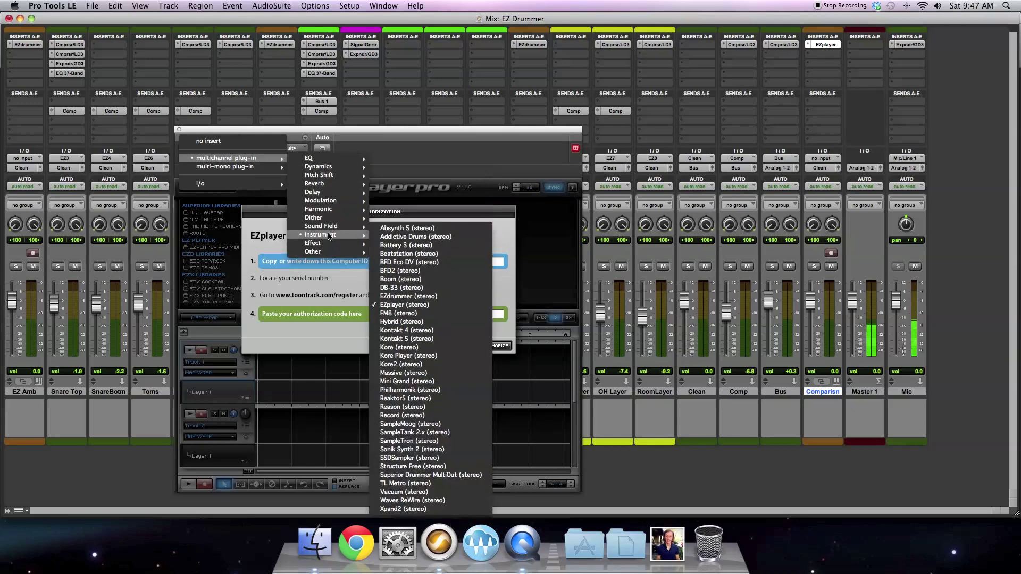
click(394, 295)
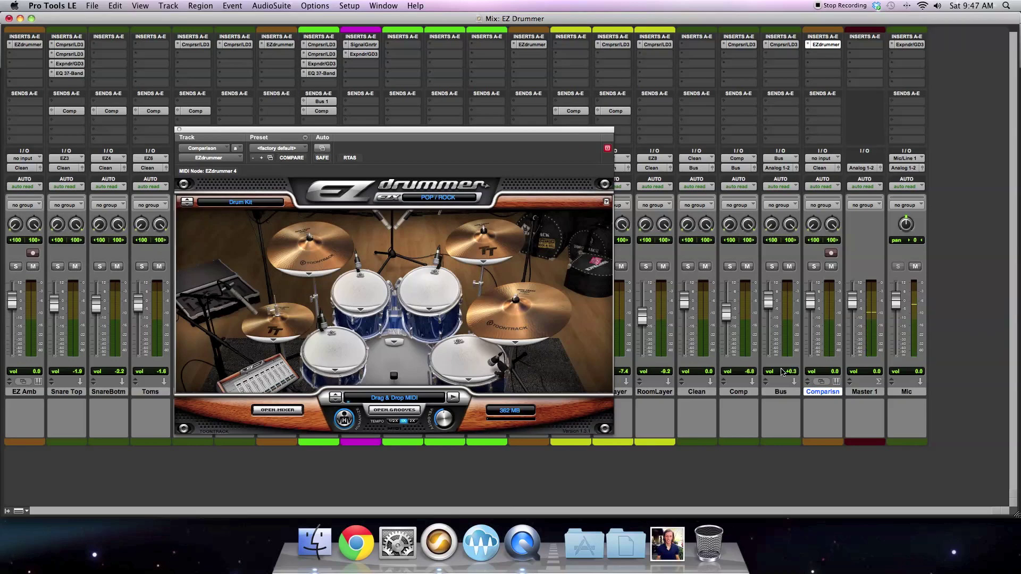
- Alternate mutes between the Comparison and Bus tracks, ending with Bus muted and Comparison unmuted
click(832, 267)
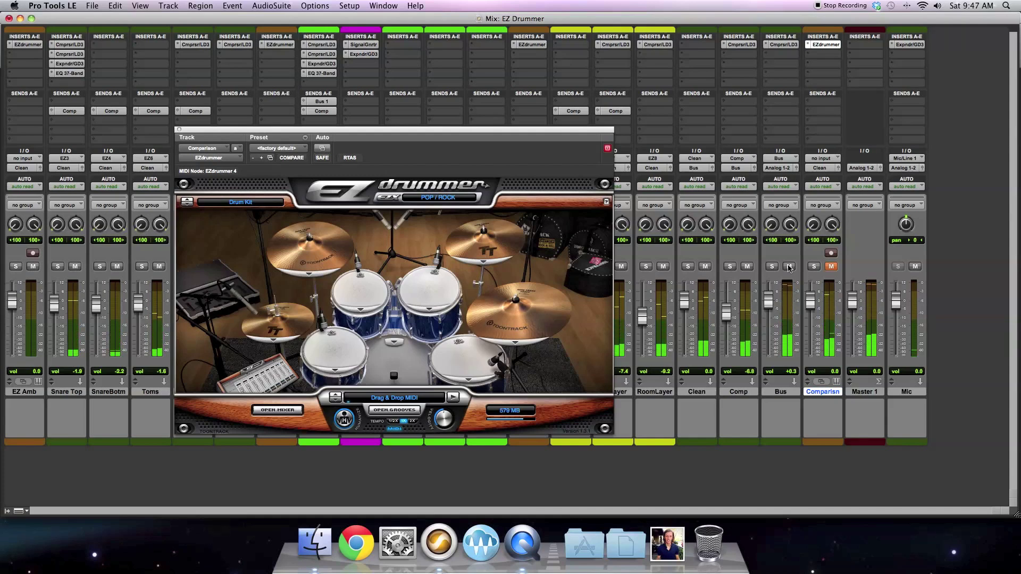
click(789, 267)
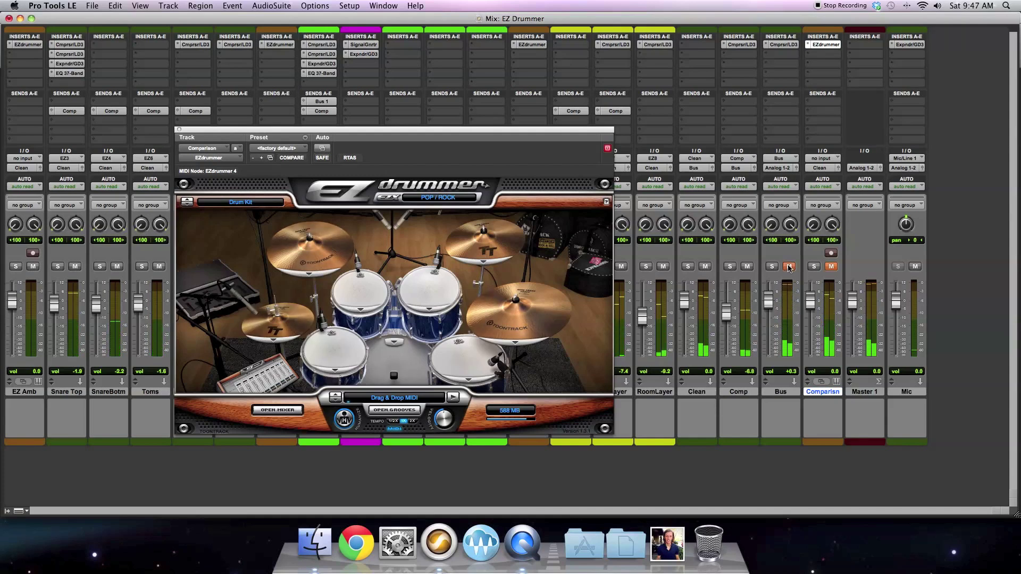
click(832, 267)
- Open the EZdrummer mixer on the Comparison track and route the track's output to the interface
click(290, 413)
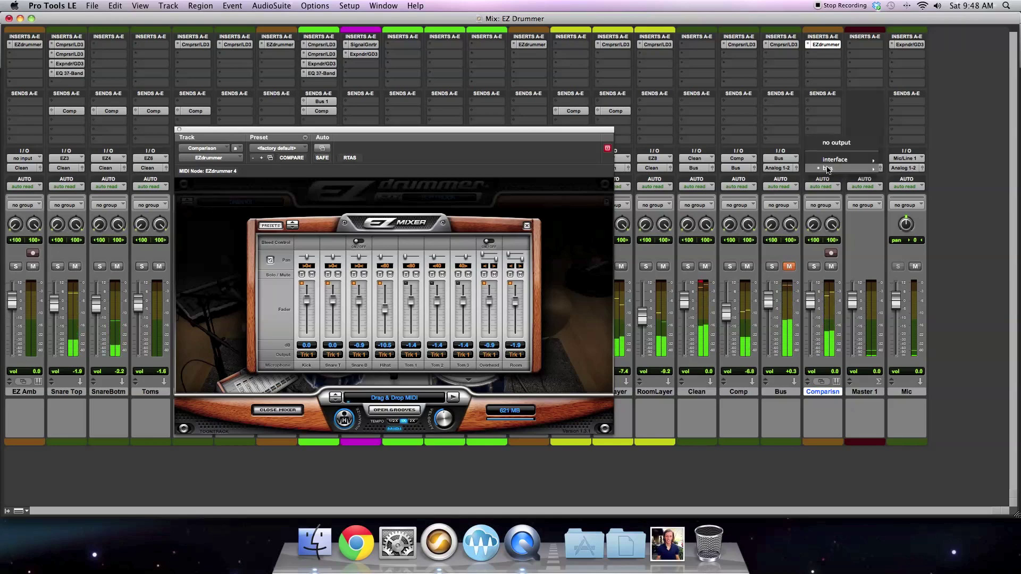
click(904, 159)
click(903, 161)
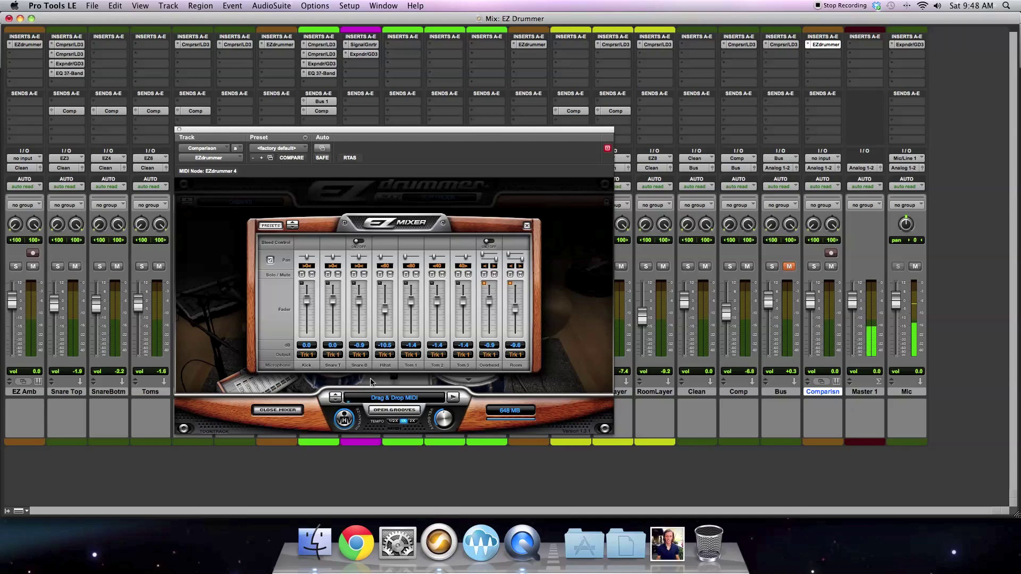
- Close the EZdrummer mixer and alternate the Comparison and Bus mutes, ending with Bus muted and Comparison unmuted
click(277, 411)
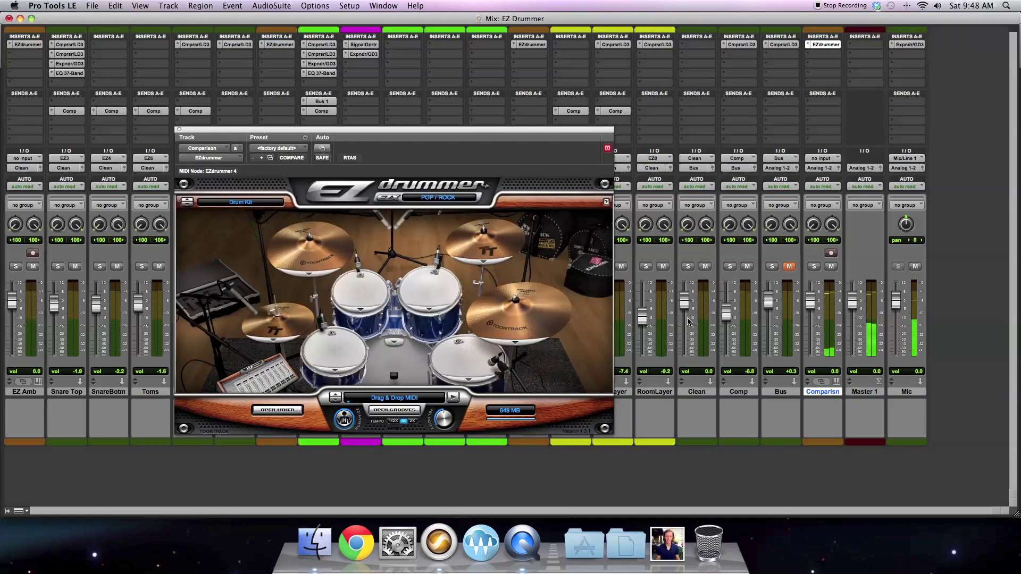
click(831, 267)
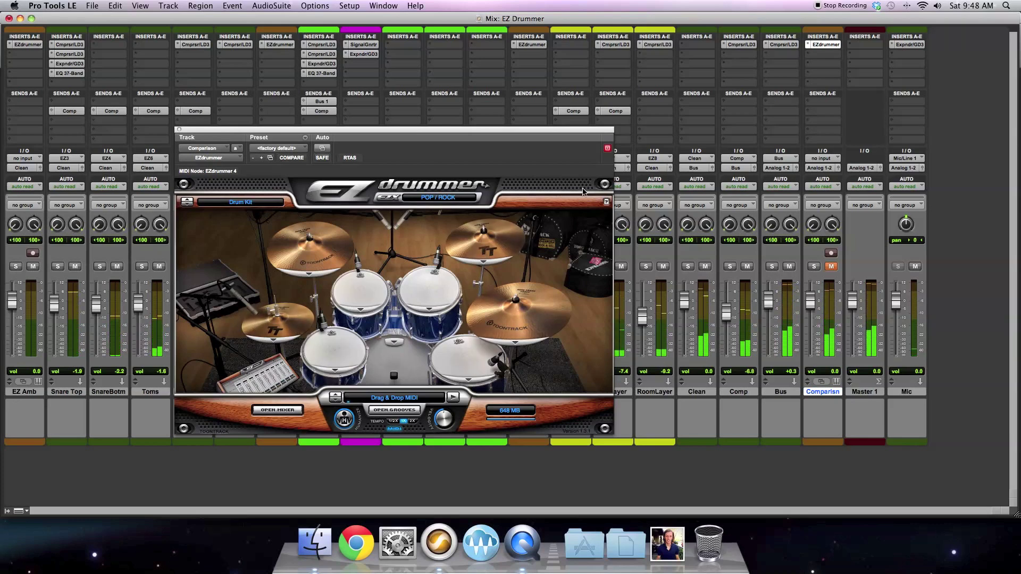
click(790, 267)
click(830, 267)
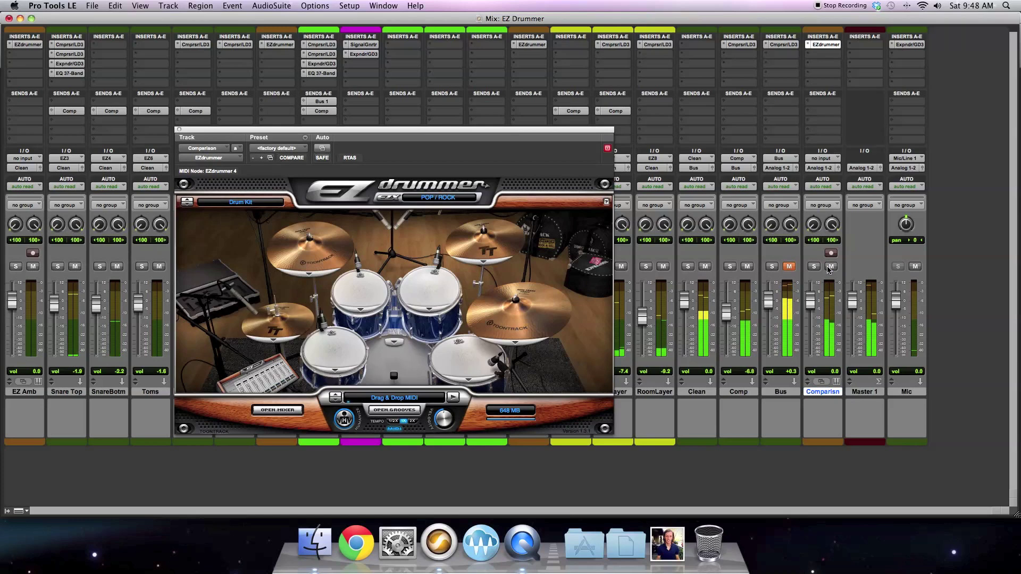
- Lower the Bus fader to -5.2 dB in stages while alternating the Bus and Comparison mutes to match their levels
drag(769, 300, 771, 314)
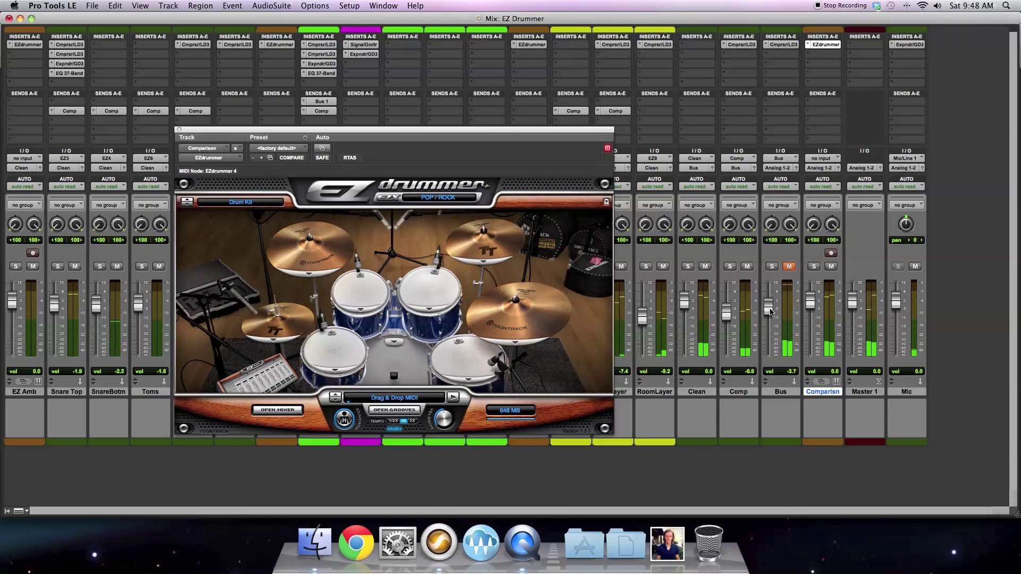
click(831, 266)
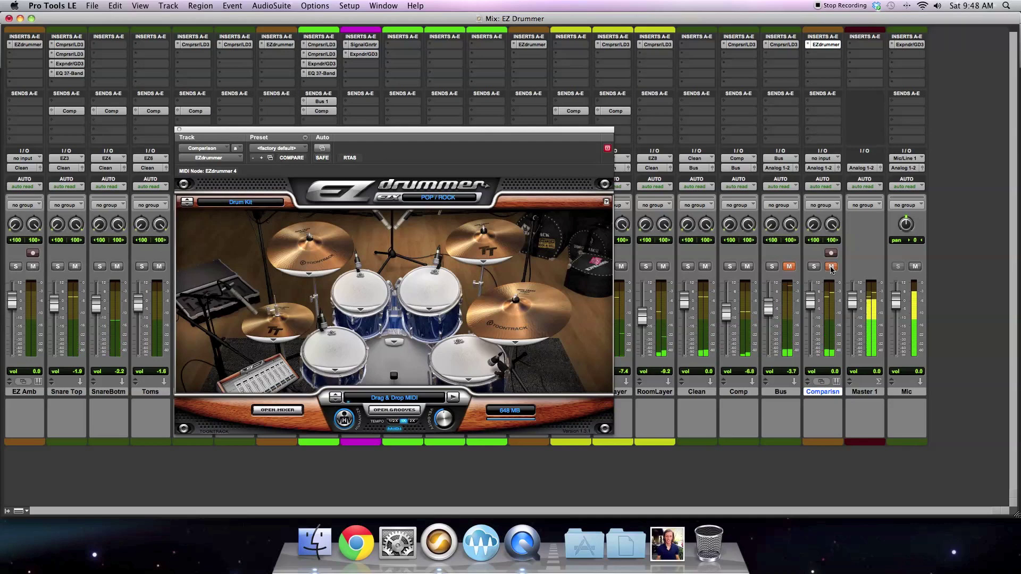
click(791, 268)
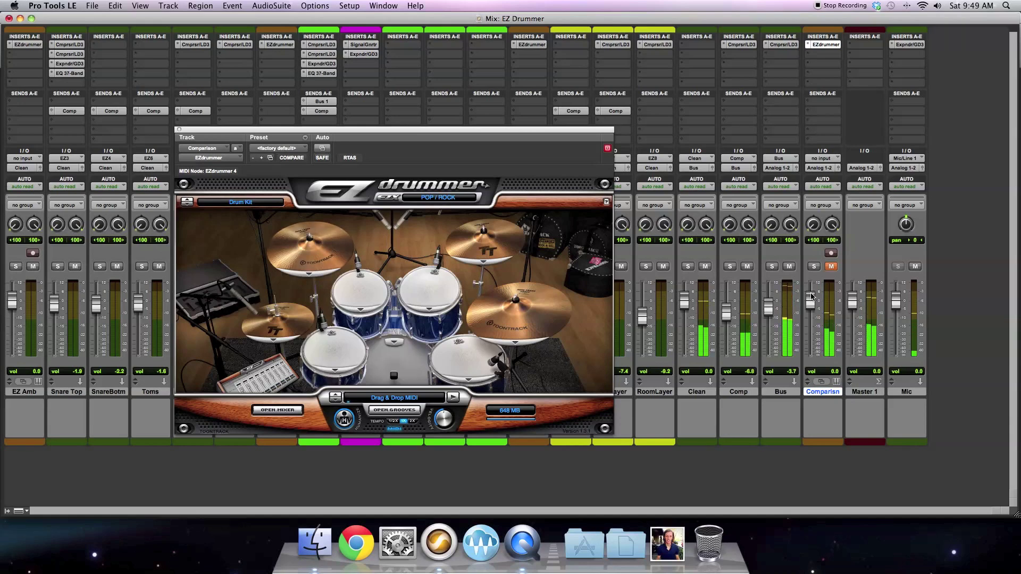
click(790, 267)
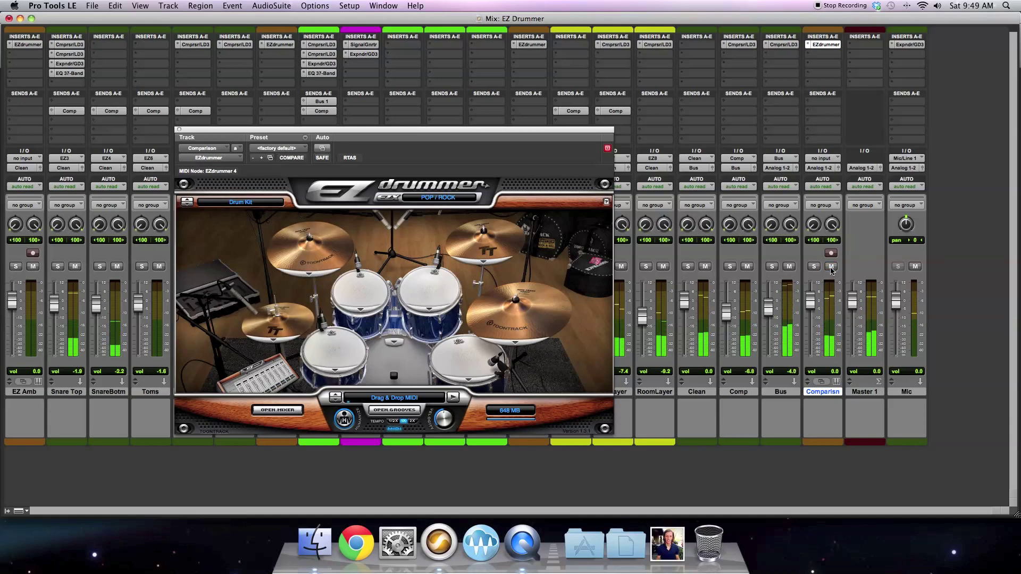
click(792, 271)
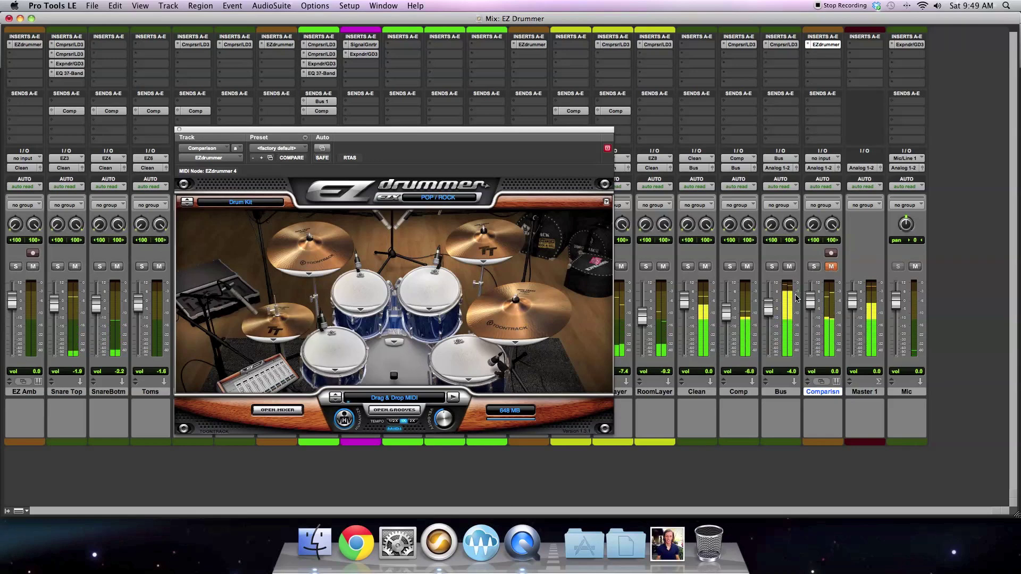
drag(769, 310, 771, 311)
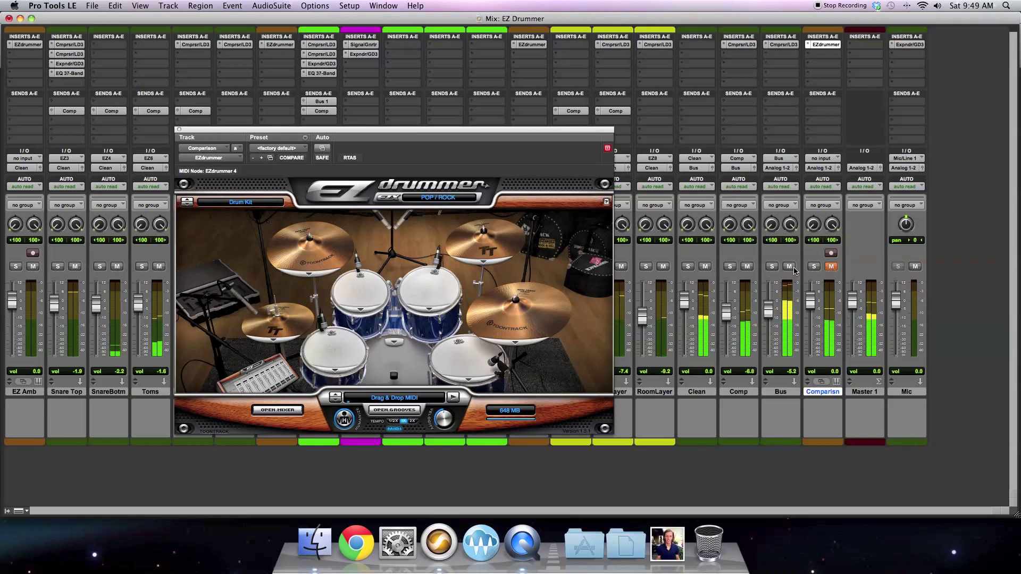
- Reset the Bus fader to 0.0 dB with Comparison muted and Bus unmuted, and close the EZdrummer window
click(829, 267)
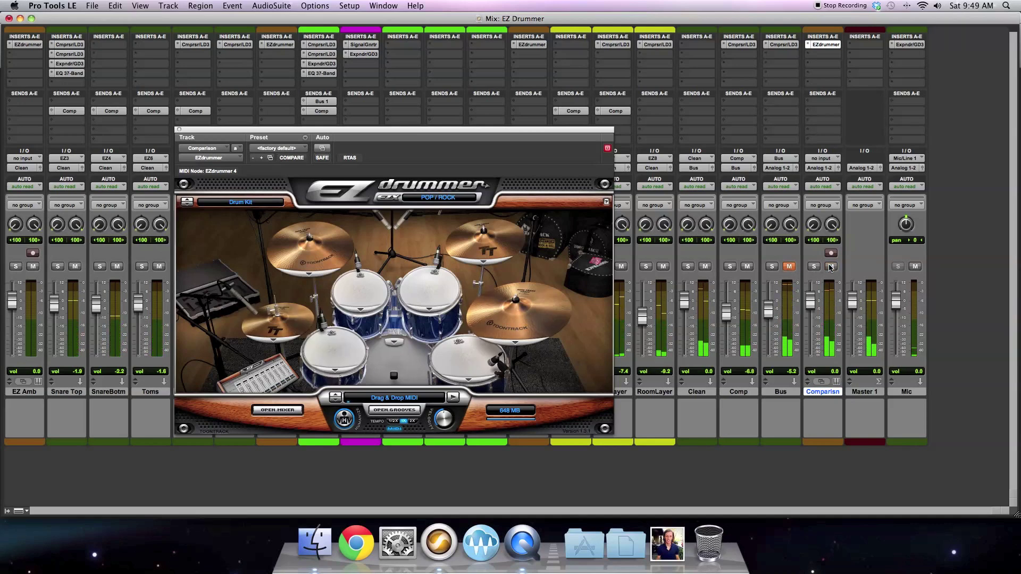
click(831, 267)
click(788, 266)
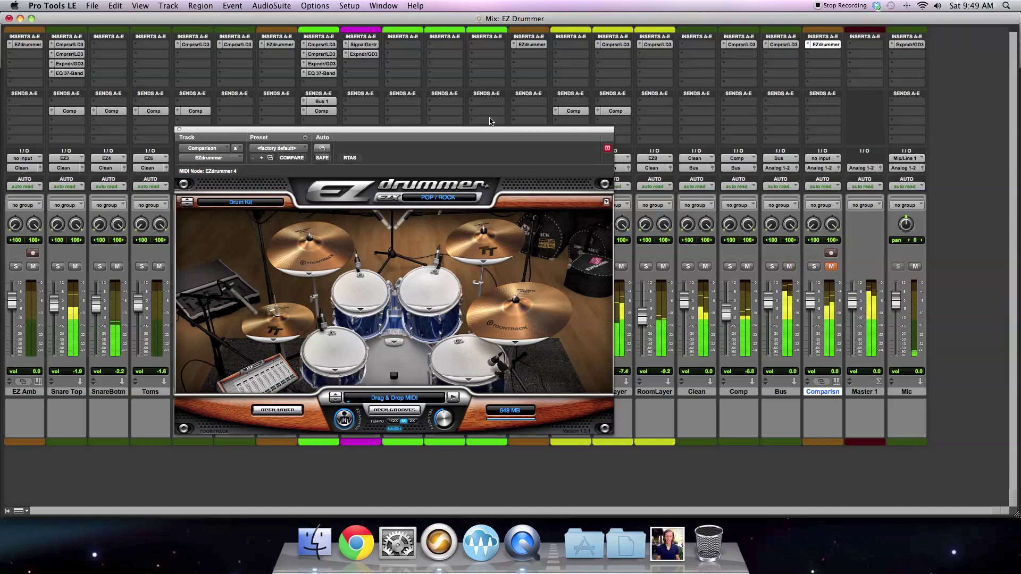
click(180, 130)
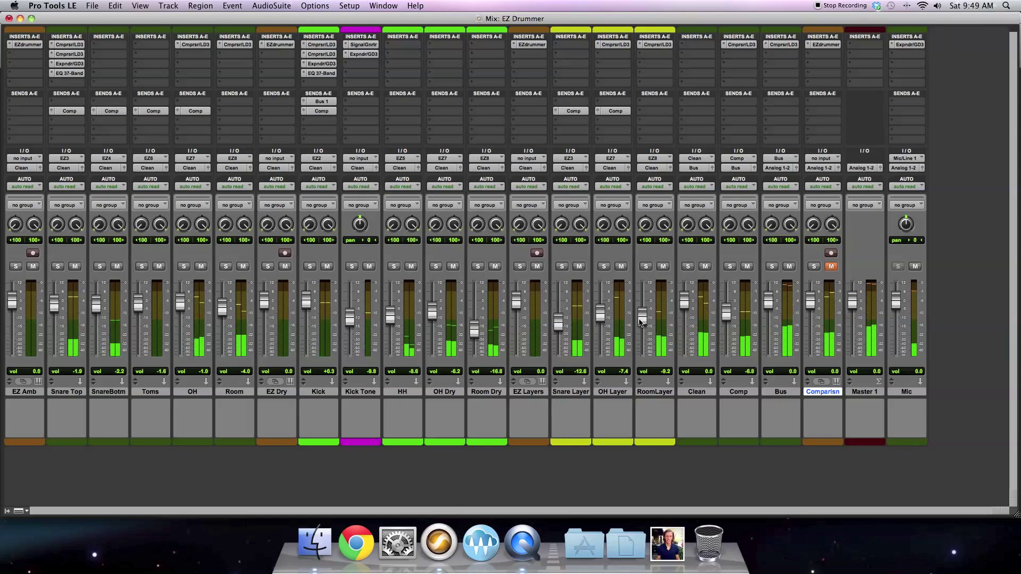
- Rebalance the layer tracks: set RoomLayer to -13.5 dB, Snare Layer to -4.9 dB and OH Layer to -5.5 dB
drag(642, 318, 644, 312)
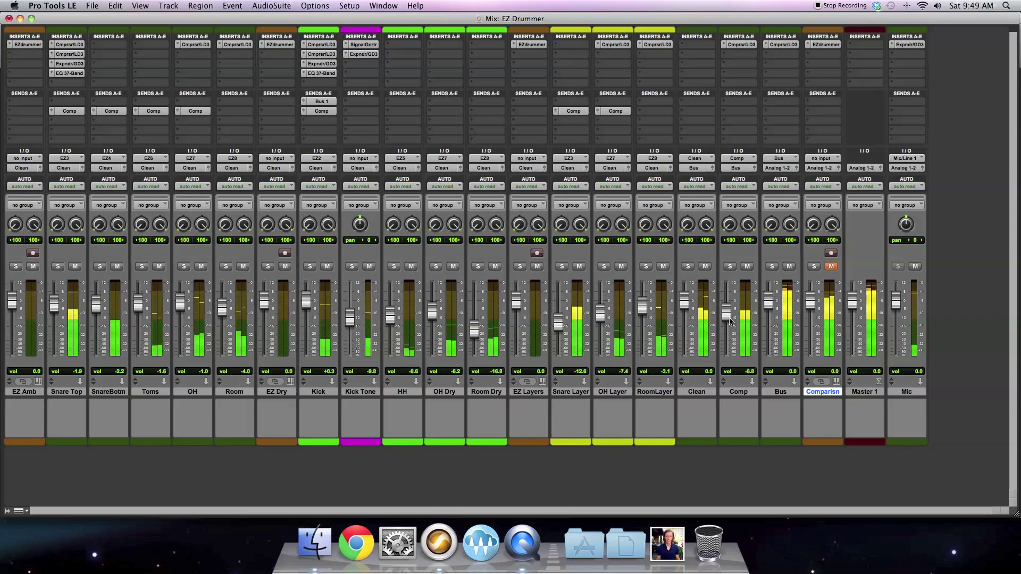
drag(643, 307, 643, 324)
drag(558, 323, 602, 316)
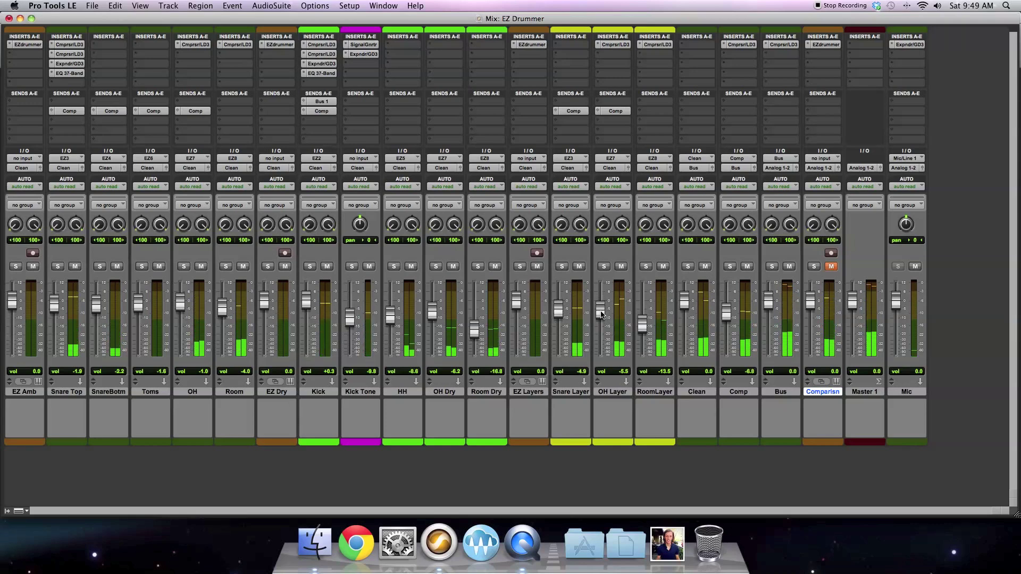
- Set the Snare Top and SnareBotm faders to 0.0 dB, Room Dry to -18.0 dB, OH Dry to -8.9 dB and Room to -3.7 dB
drag(97, 314, 54, 301)
alt+click(95, 318)
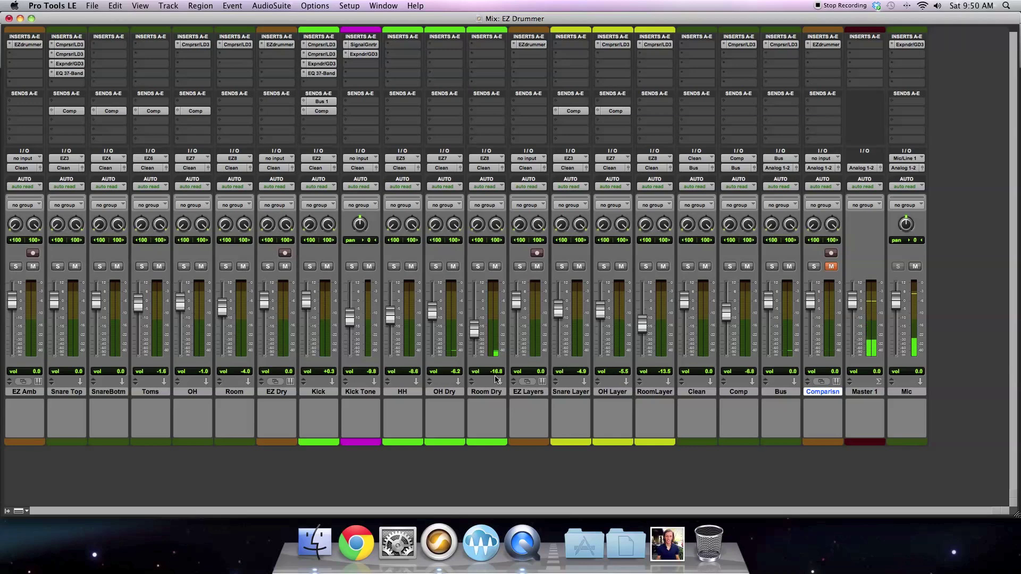
drag(475, 327, 432, 319)
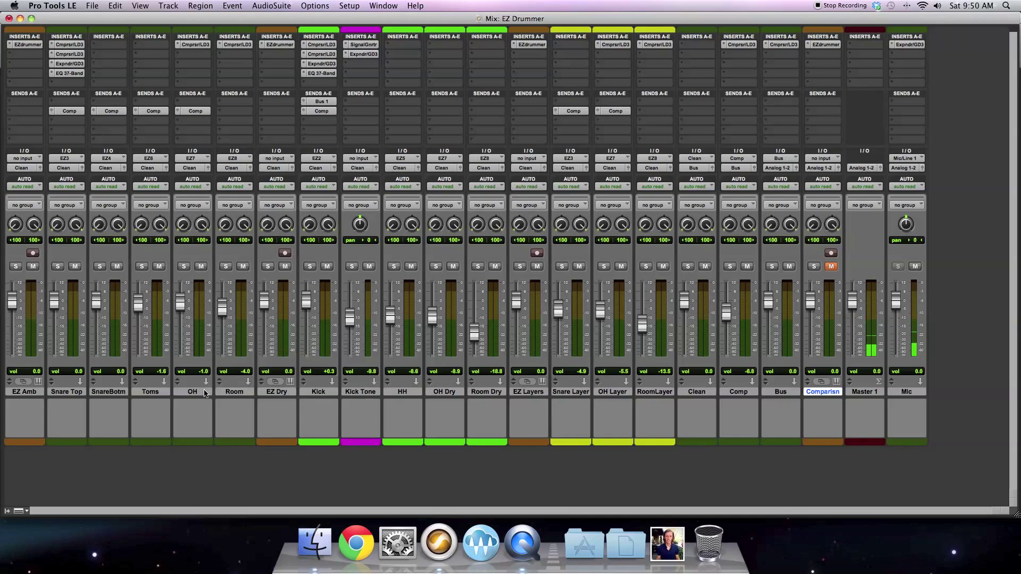
drag(223, 318, 224, 317)
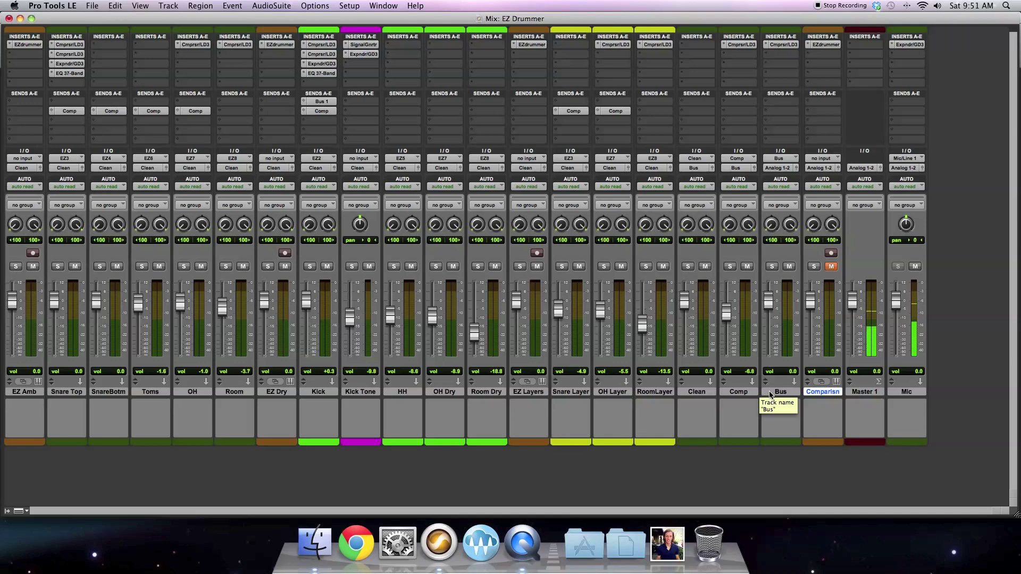
mouse_move(769, 307)
mouse_down()
mouse_move(773, 315)
mouse_move(767, 306)
mouse_up()
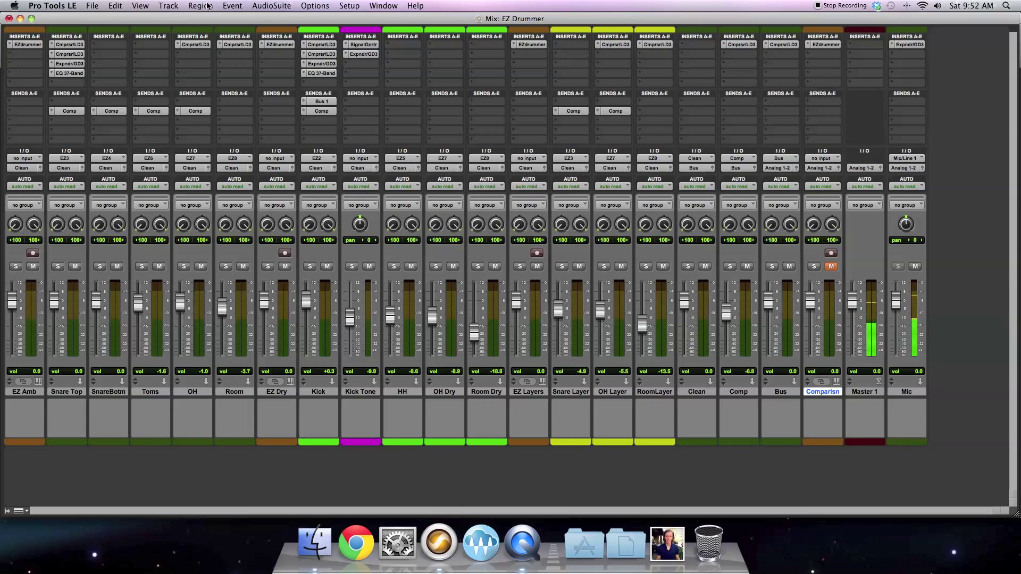
- Review the H/W Buffer Size options in the Playback Engine settings and close the dialog
click(375, 6)
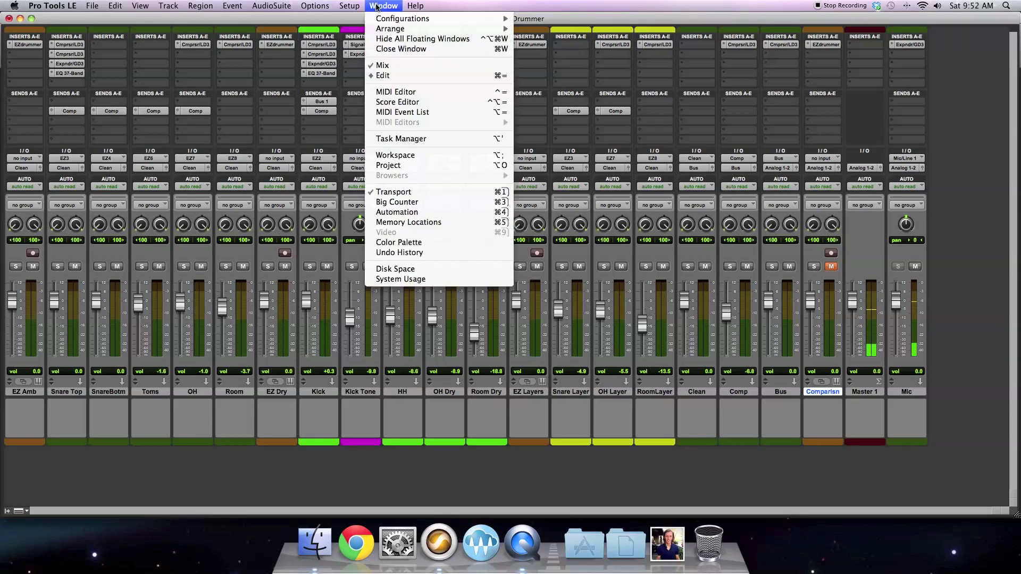
mouse_move(354, 6)
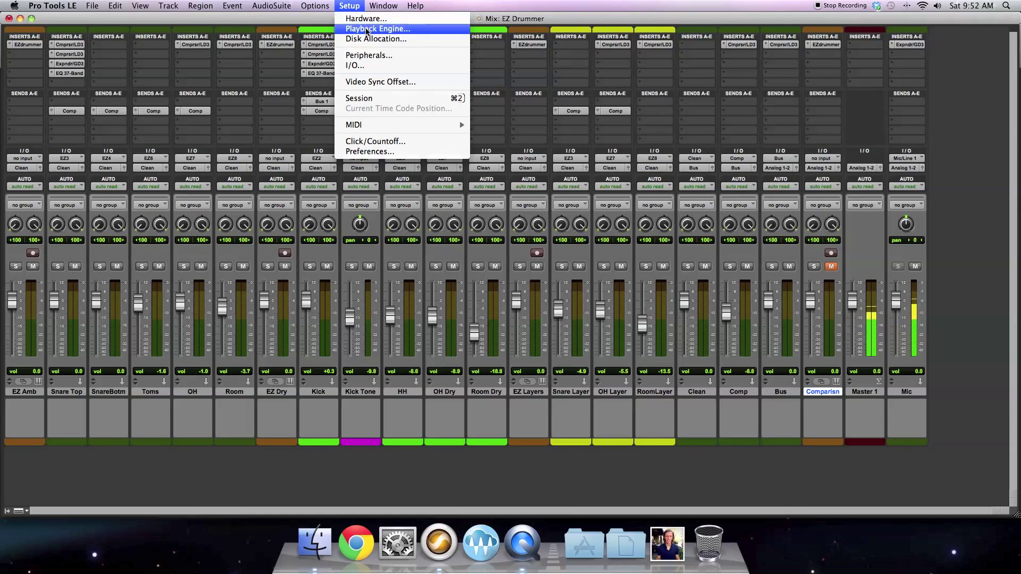
click(372, 29)
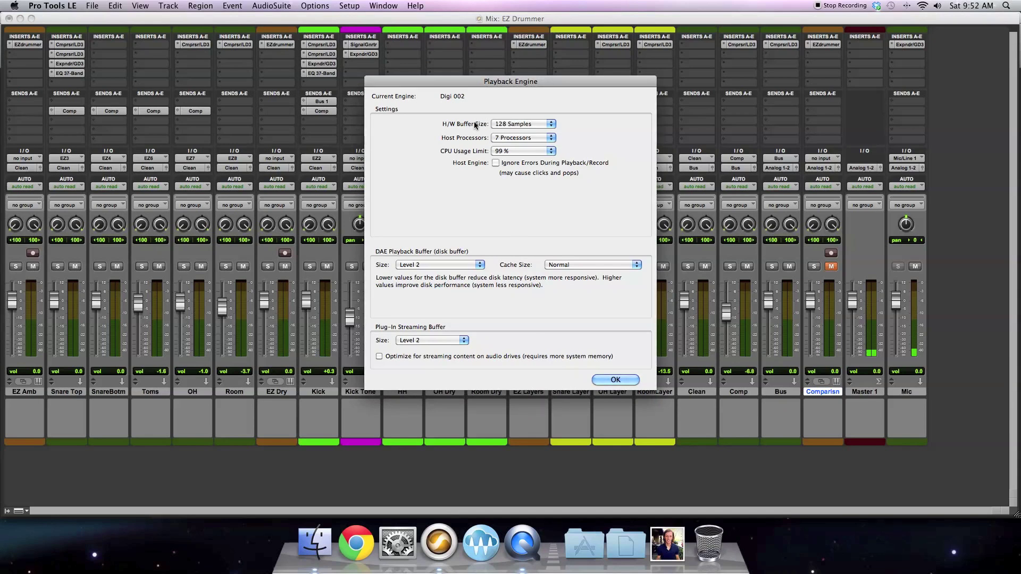
click(504, 125)
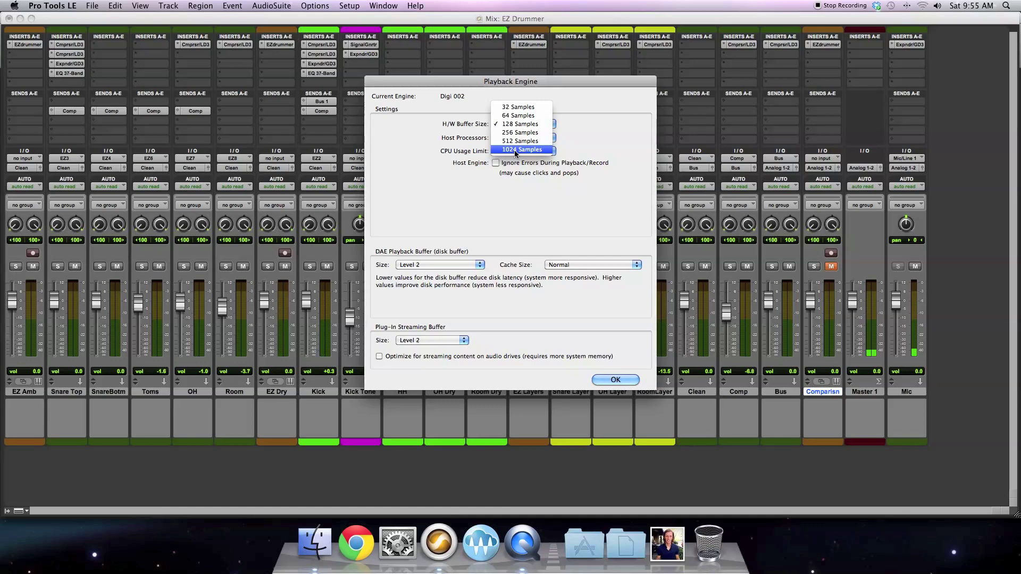
click(526, 199)
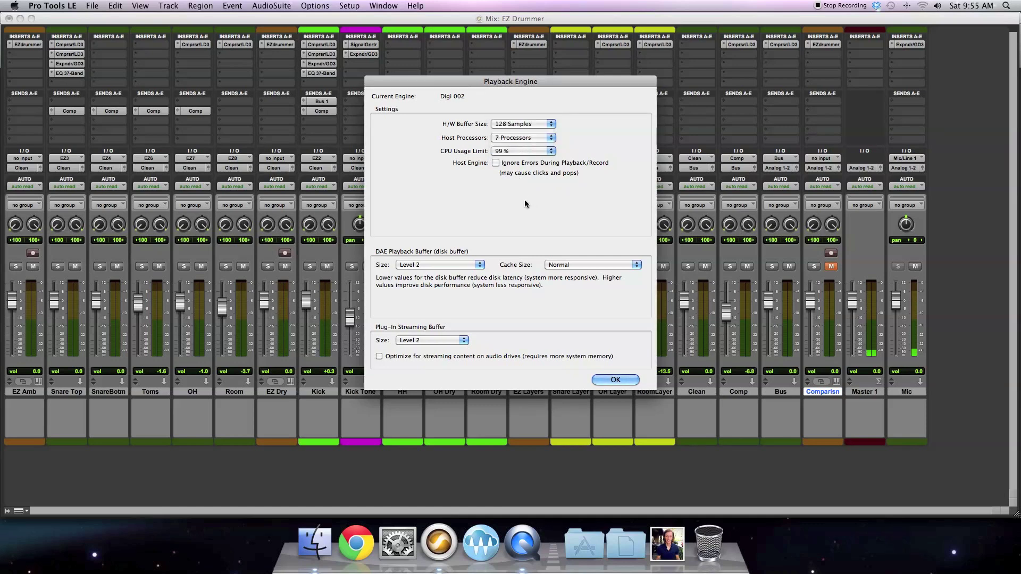
click(621, 380)
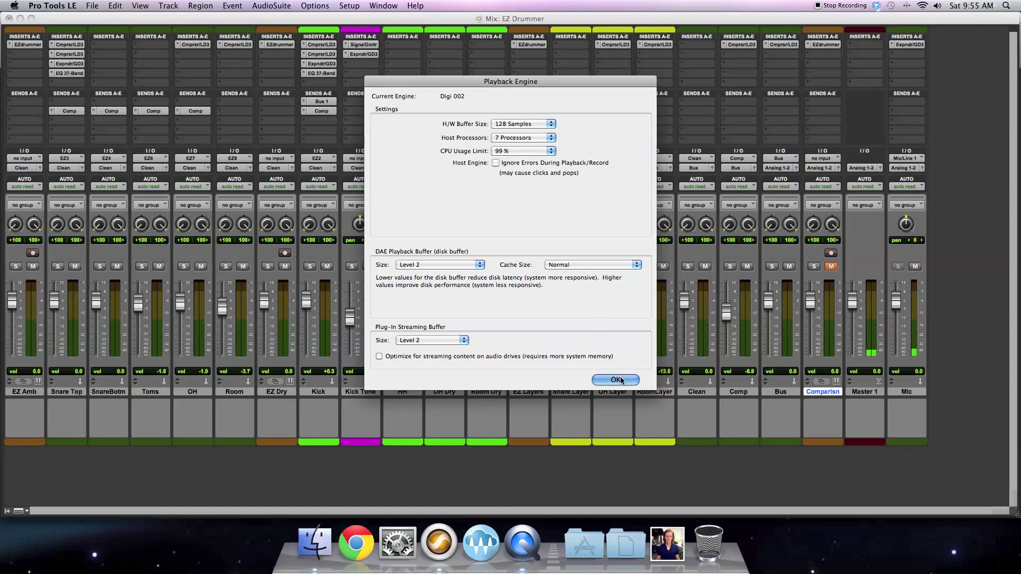